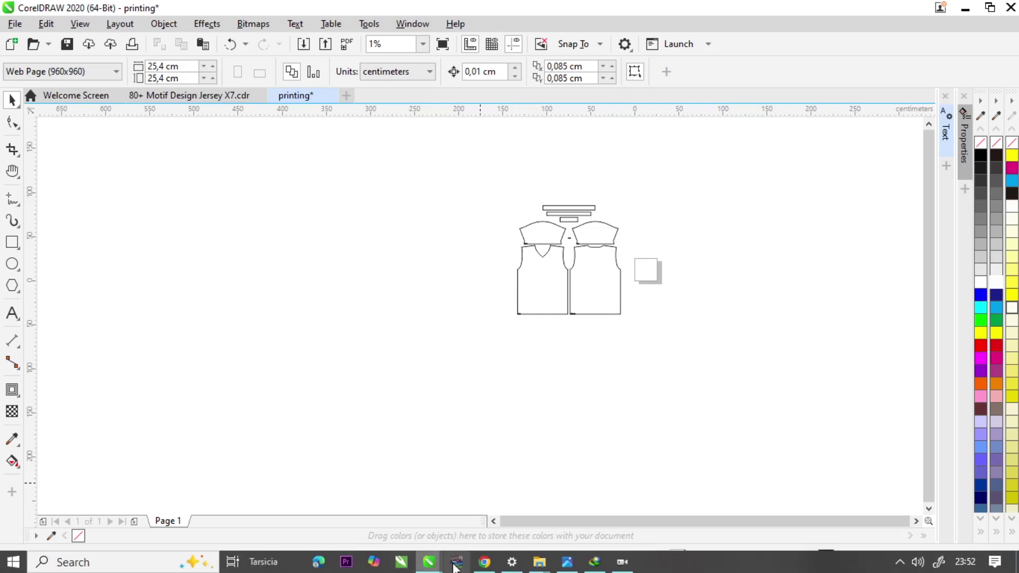
- Switch to Chrome and look through the jersey mockup templates and colour code products on the coreldrawsemarang store page
left_click(484, 563)
scroll(478, 261, "down", 13)
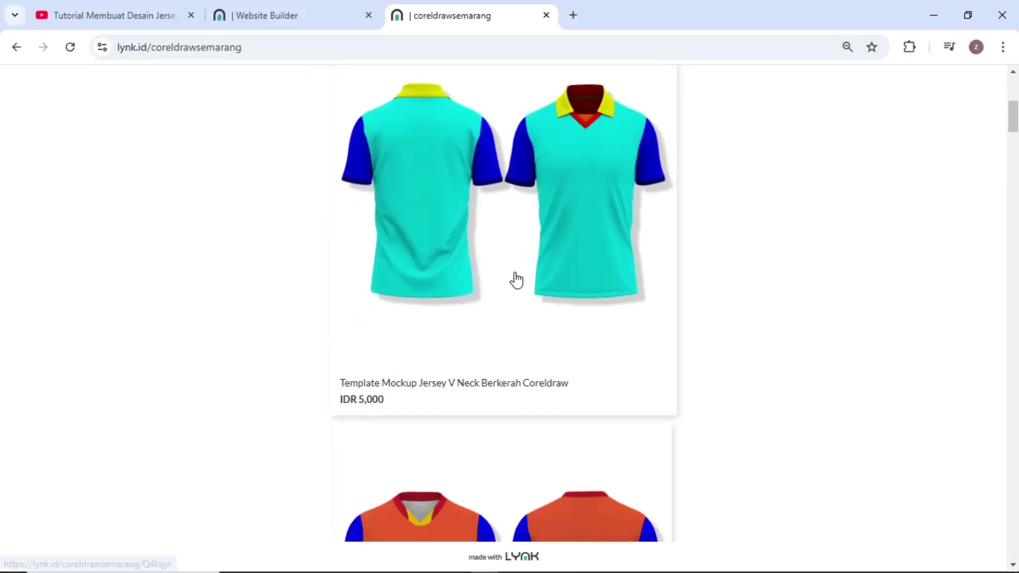
scroll(535, 296, "down", 15)
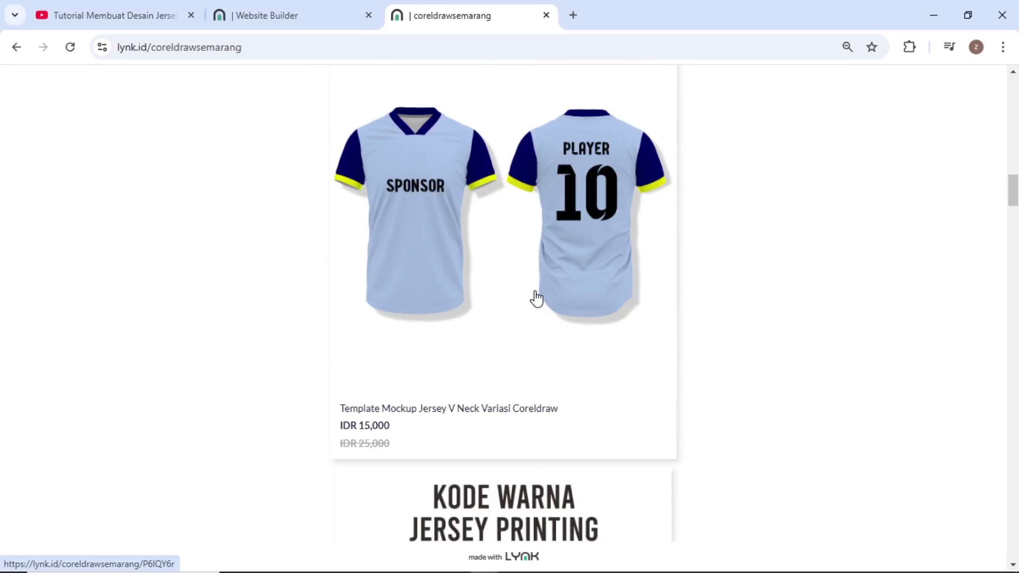
scroll(536, 299, "down", 7)
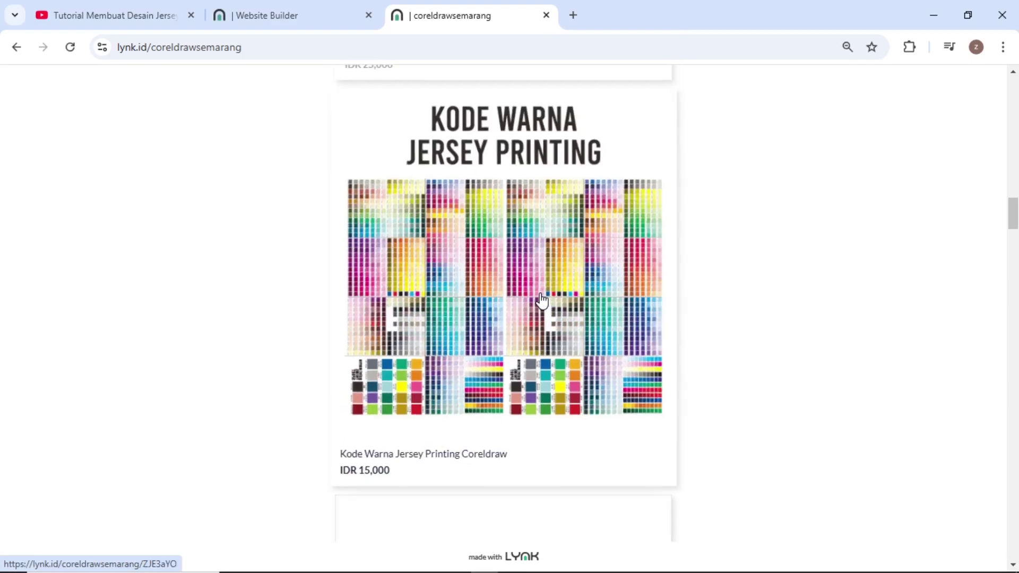
scroll(541, 300, "down", 10)
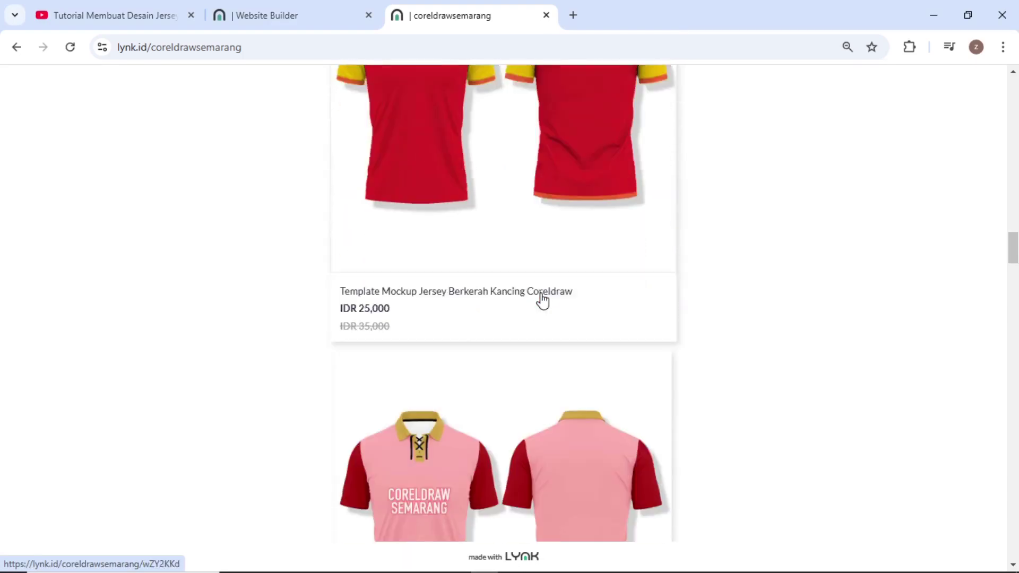
scroll(539, 307, "down", 15)
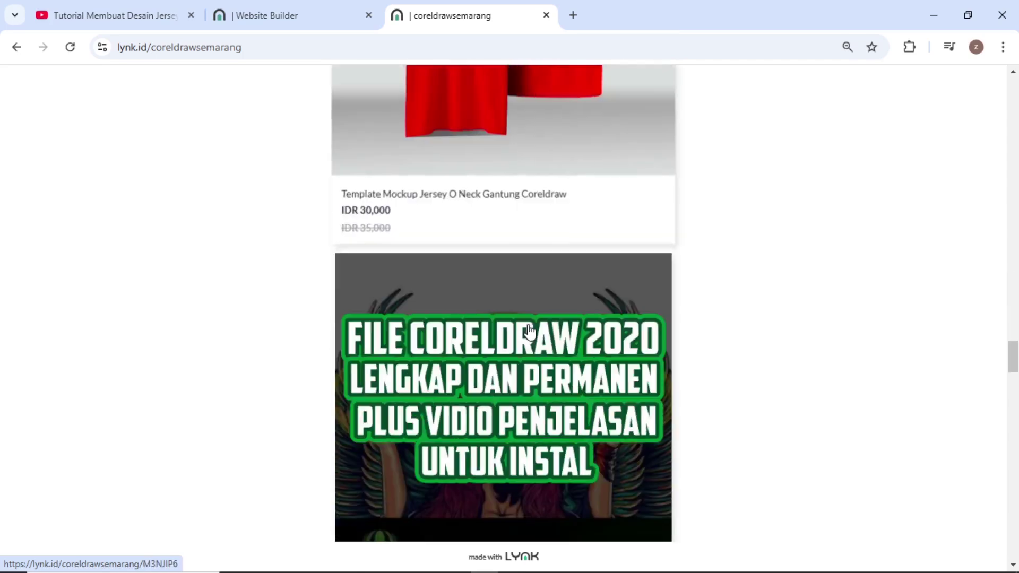
scroll(531, 329, "down", 15)
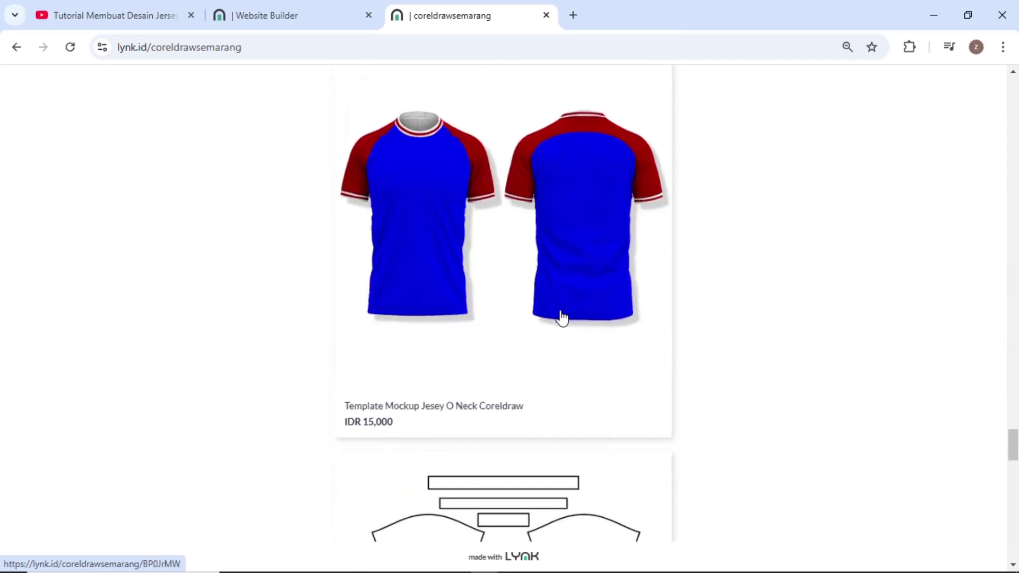
scroll(562, 317, "down", 15)
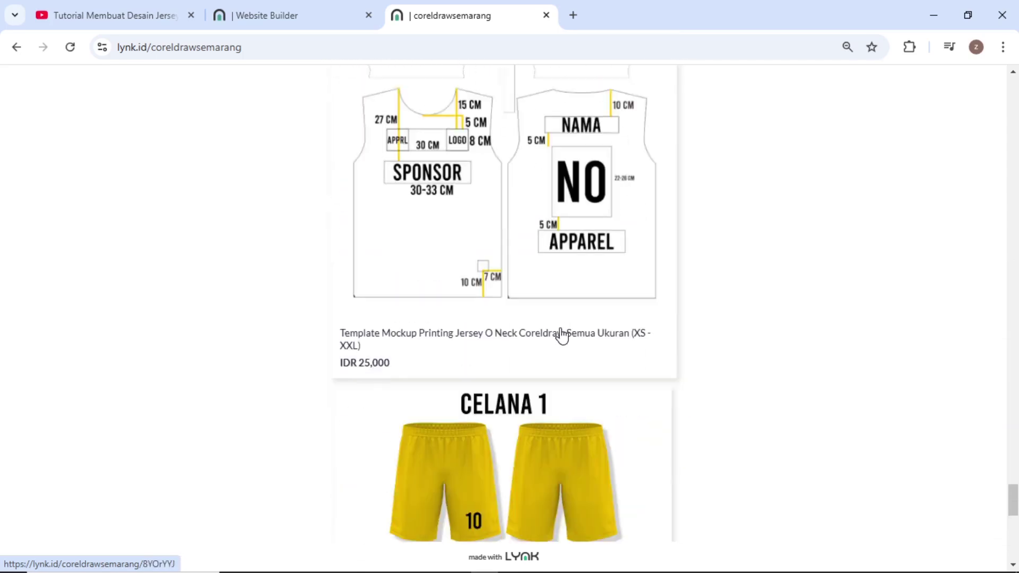
scroll(563, 335, "up", 20)
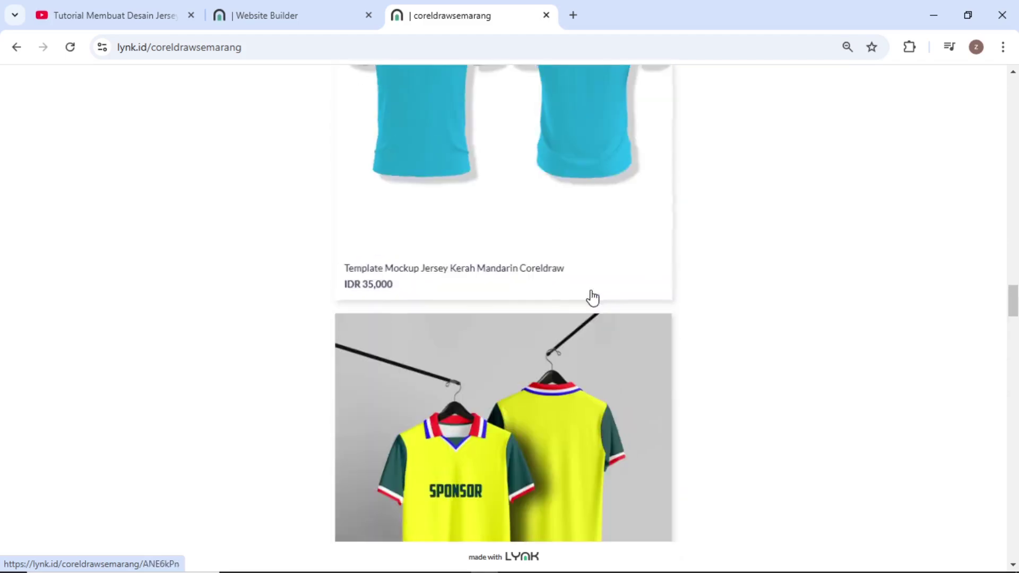
scroll(593, 298, "up", 20)
scroll(576, 306, "down", 5)
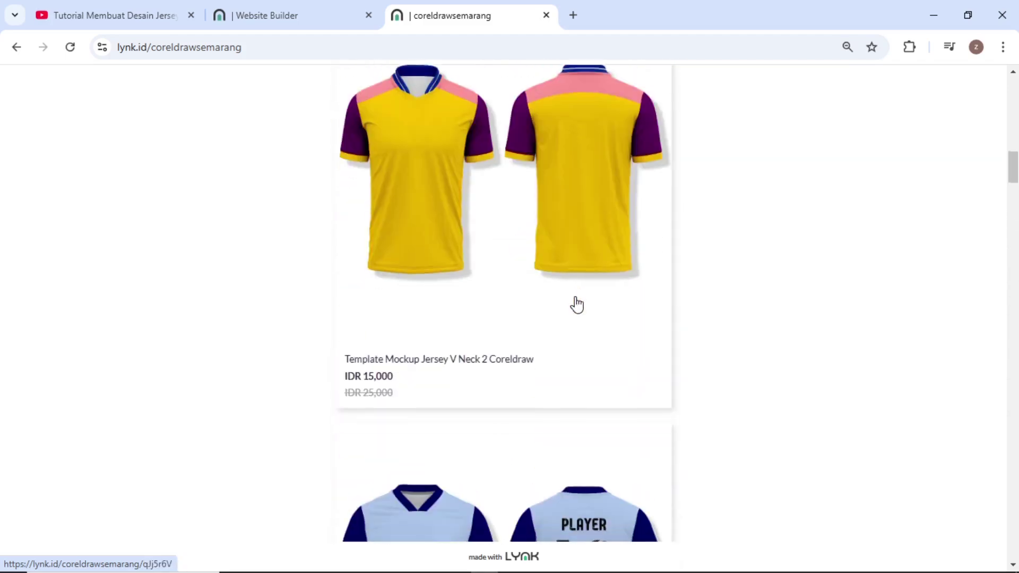
scroll(577, 305, "down", 10)
scroll(581, 313, "up", 1)
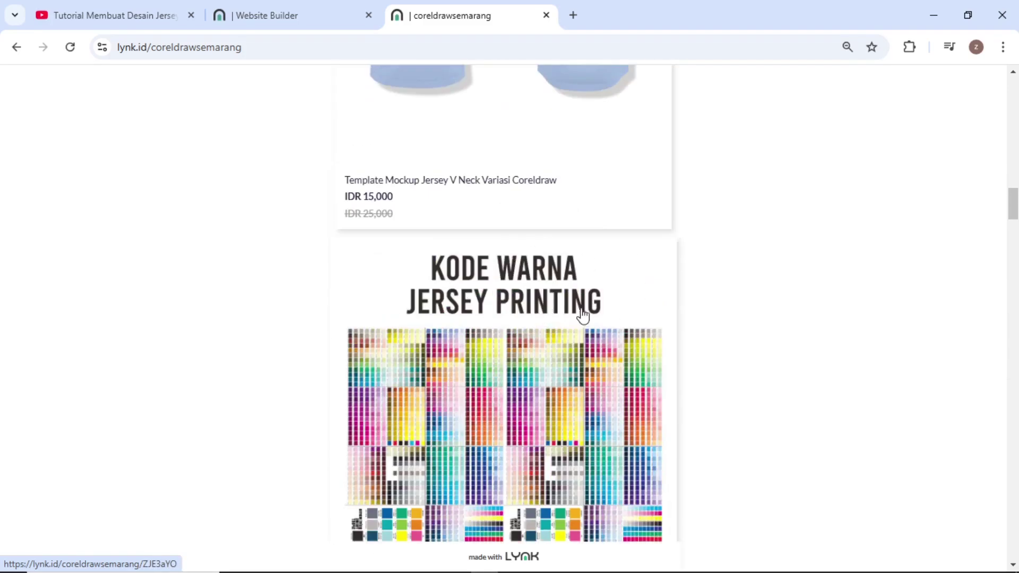
scroll(537, 423, "up", 20)
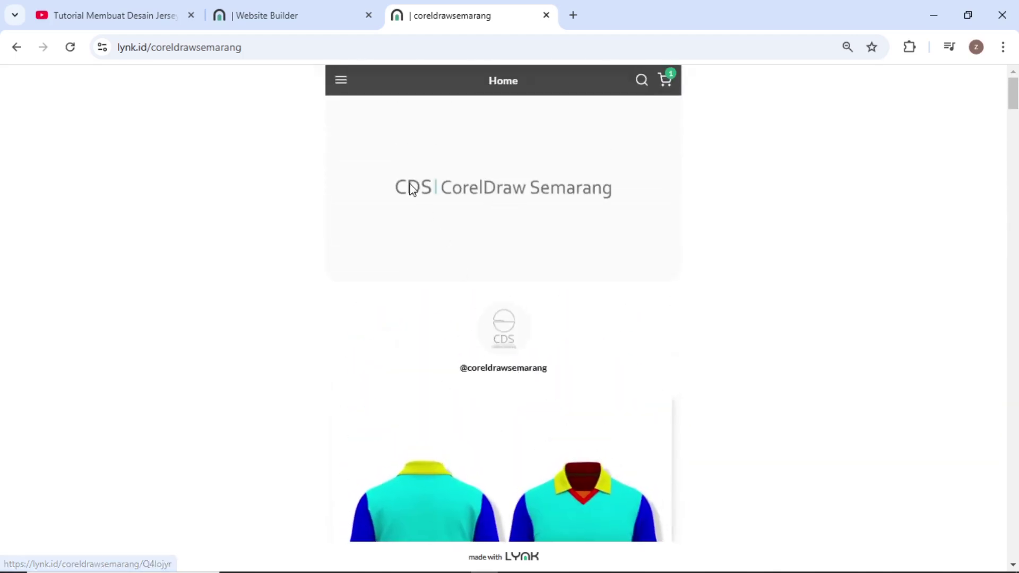
- Open the store's Jersey 2D & Motif page and look through its 2D jersey mockups and motif template packs
left_click(342, 80)
left_click(496, 329)
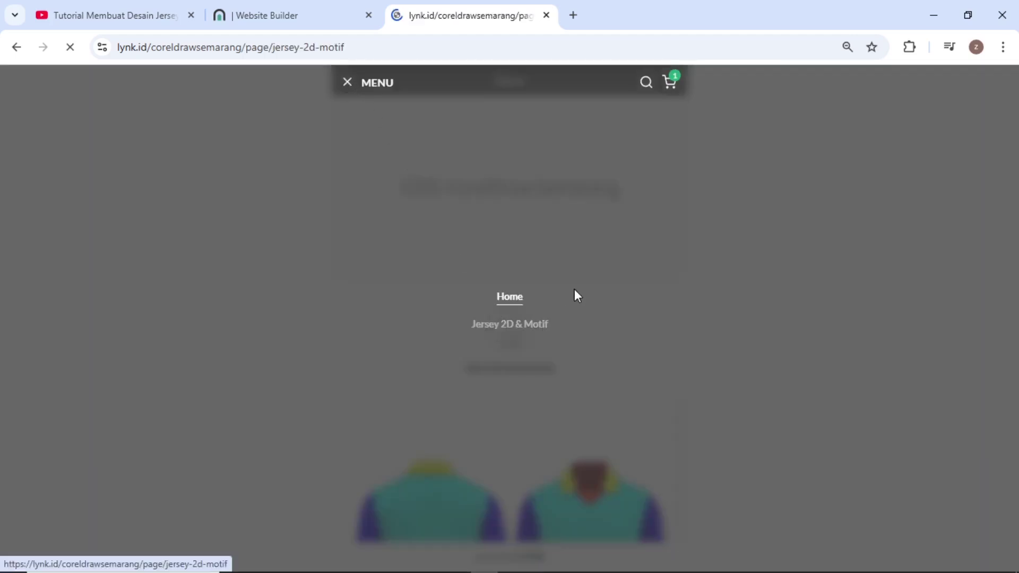
scroll(475, 281, "down", 10)
scroll(526, 299, "down", 9)
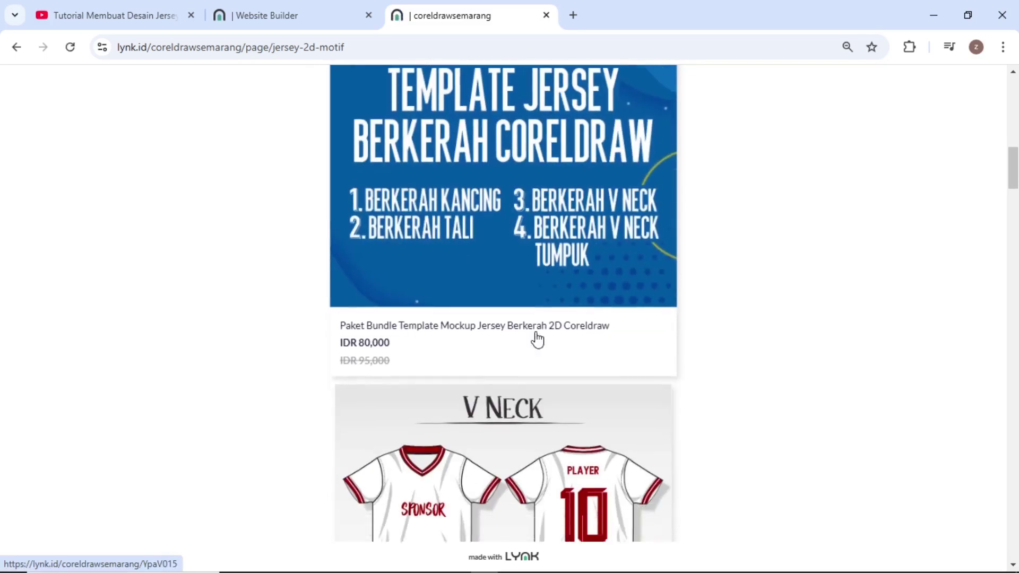
scroll(549, 207, "down", 10)
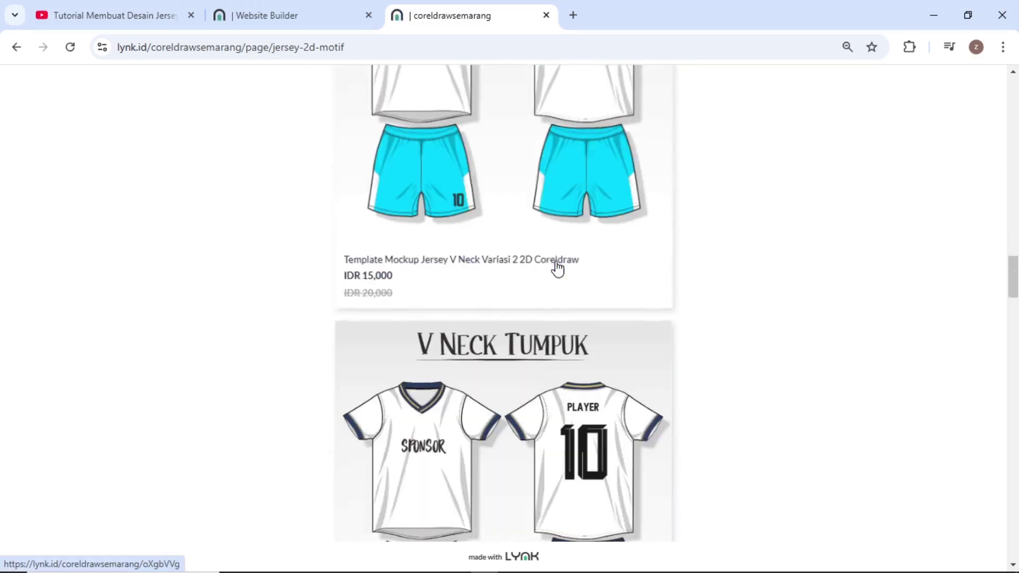
scroll(475, 203, "down", 8)
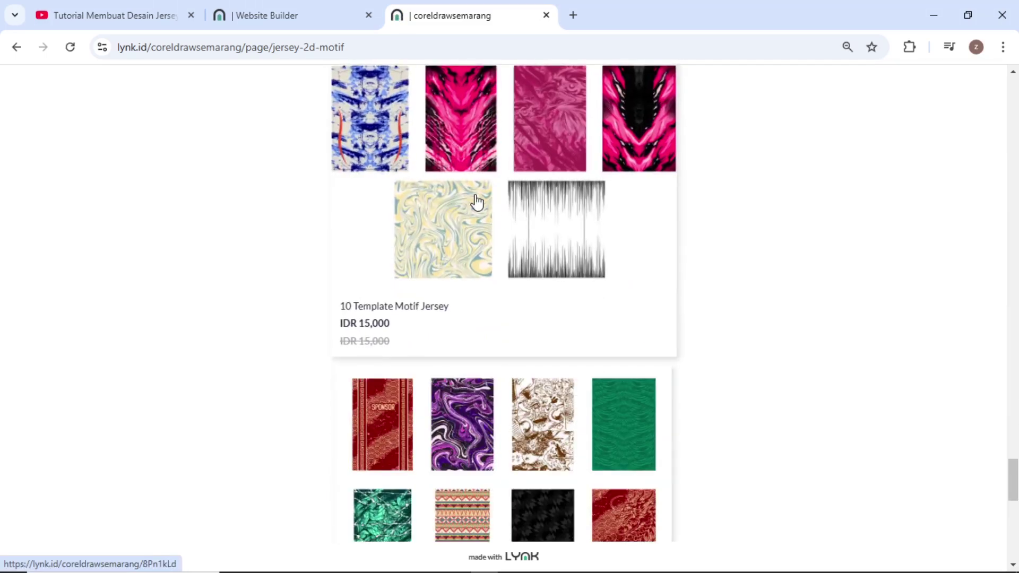
scroll(504, 241, "down", 13)
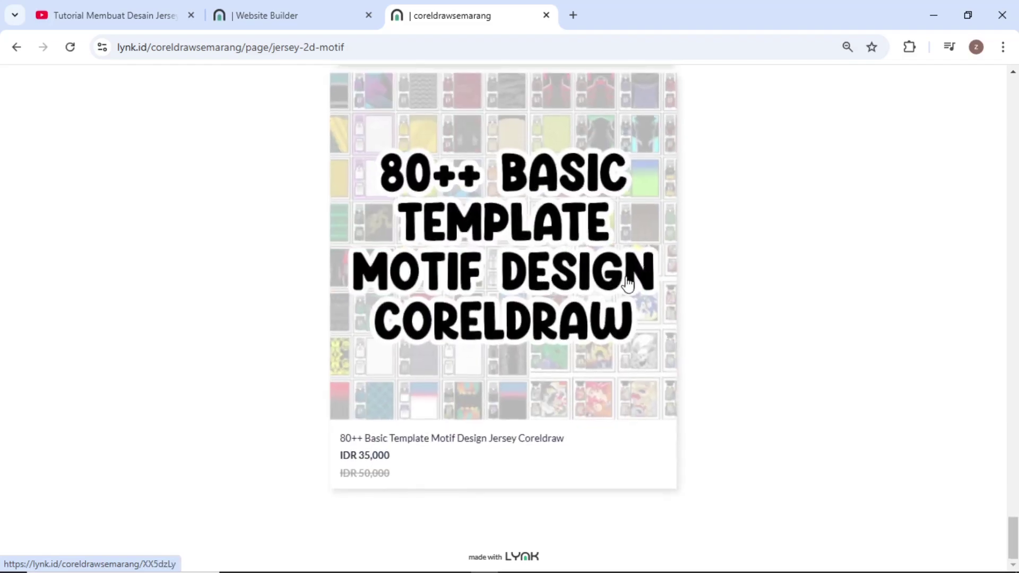
scroll(610, 278, "up", 15)
scroll(492, 297, "down", 6)
scroll(628, 266, "up", 5)
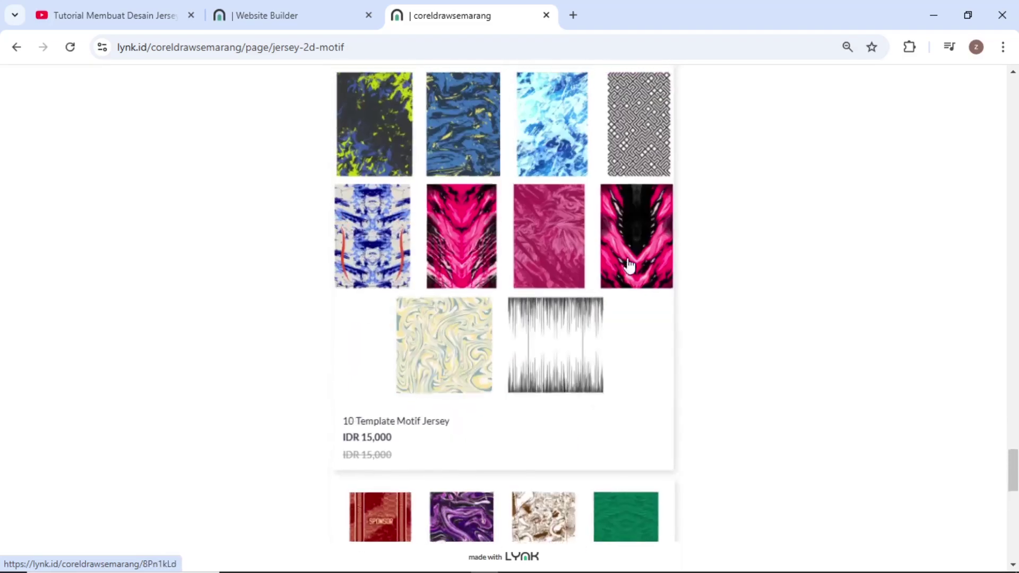
scroll(587, 216, "up", 7)
scroll(584, 239, "up", 20)
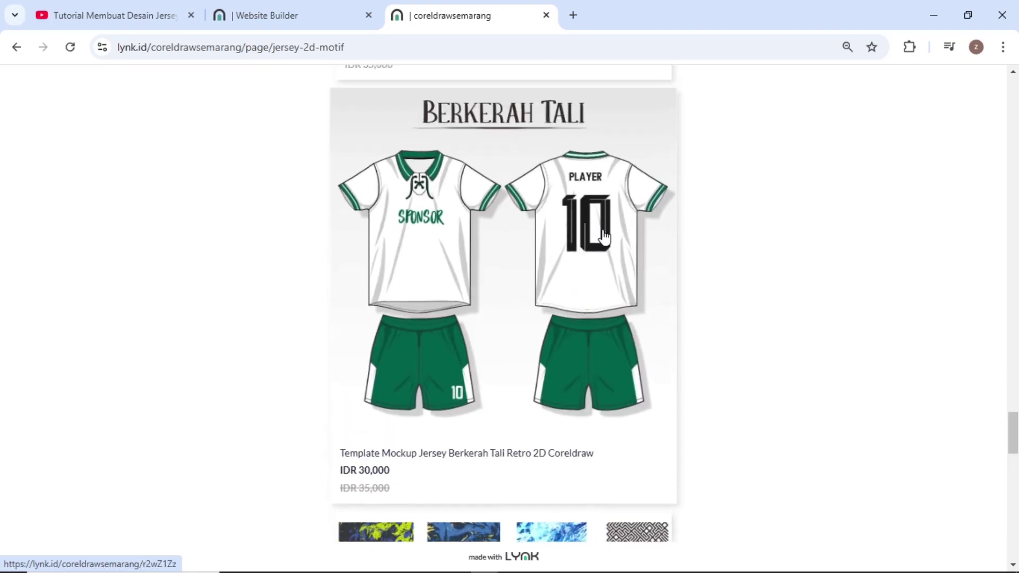
scroll(591, 255, "up", 20)
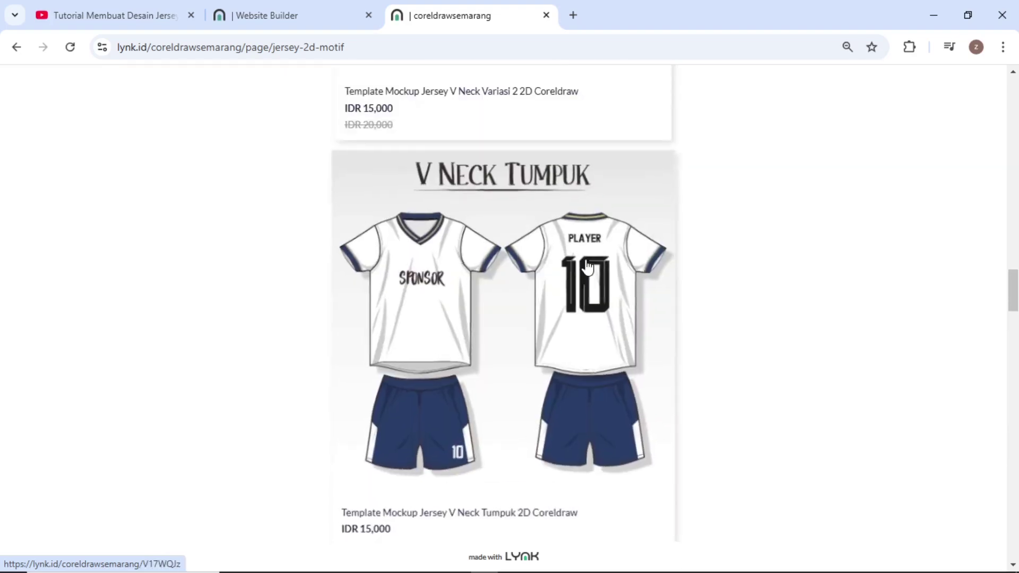
scroll(557, 266, "up", 5)
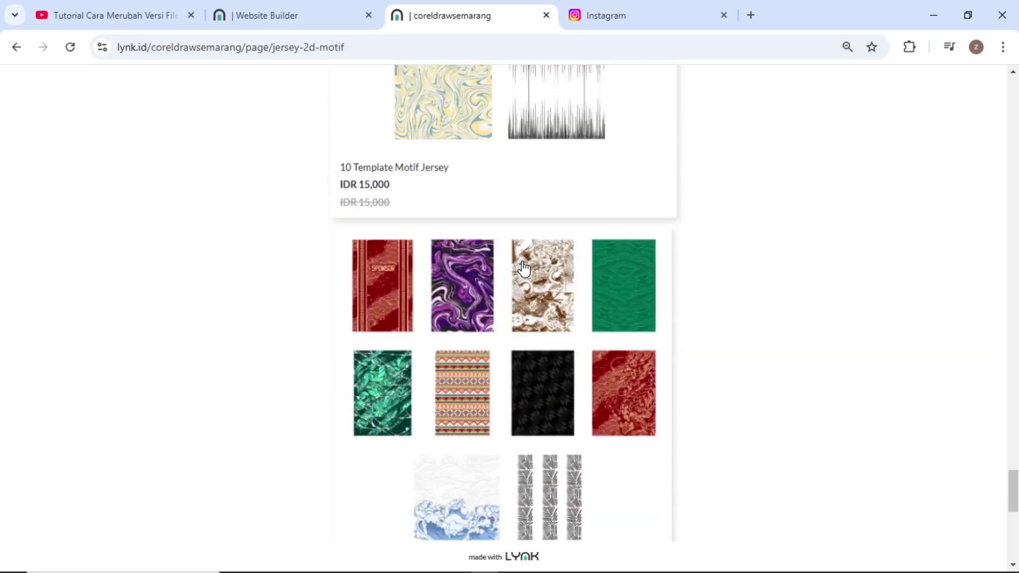
- Open the 80++ Basic Template Motif Design Jersey Coreldraw product page and view its preview images
scroll(448, 318, "down", 6)
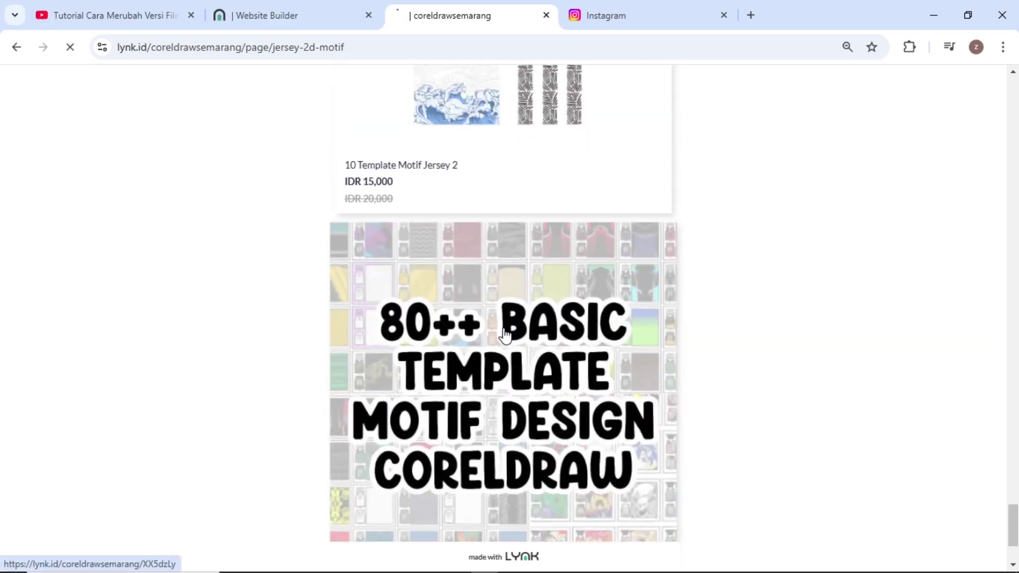
left_click(423, 314)
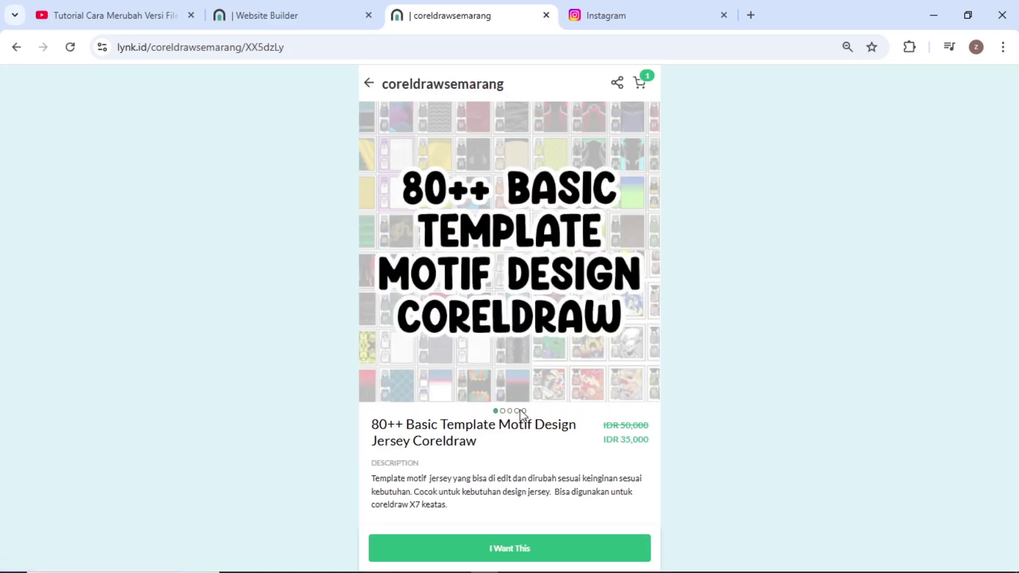
left_click(508, 411)
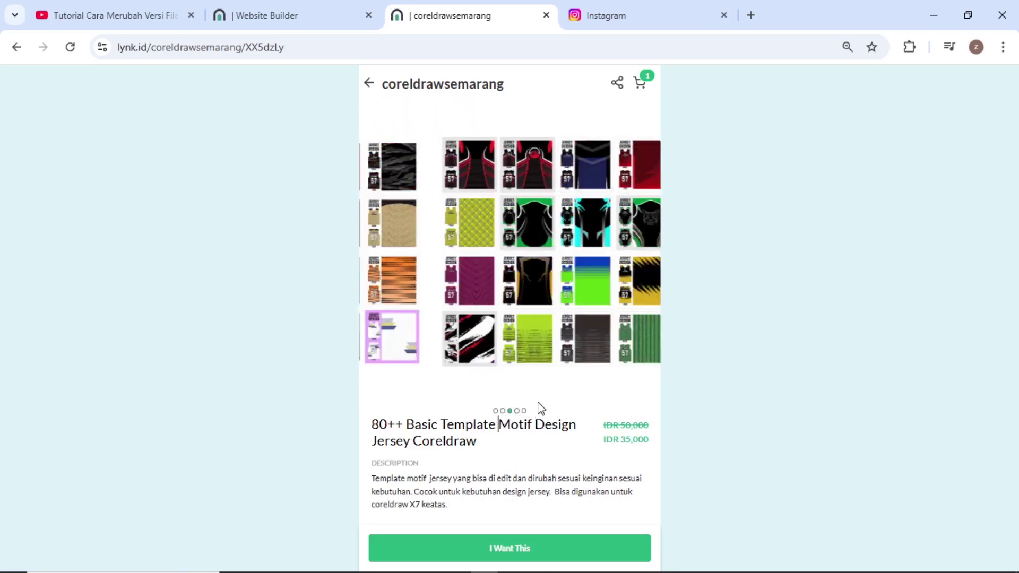
- Add the 80++ Basic Template Motif Design to the cart and remove the Template Mockup Jersey V Neck 2 item
left_click(502, 550)
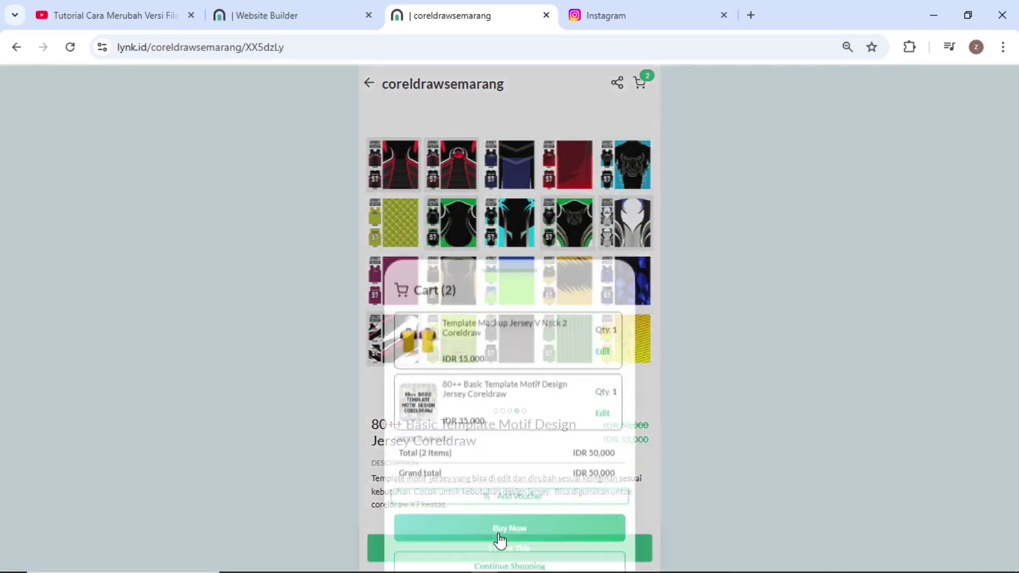
left_click(603, 335)
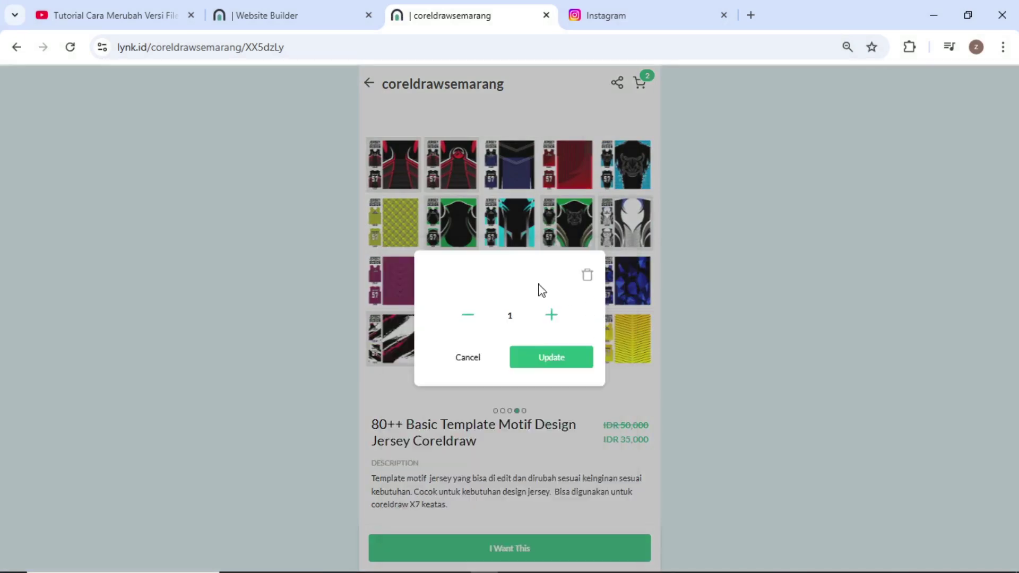
left_click(565, 366)
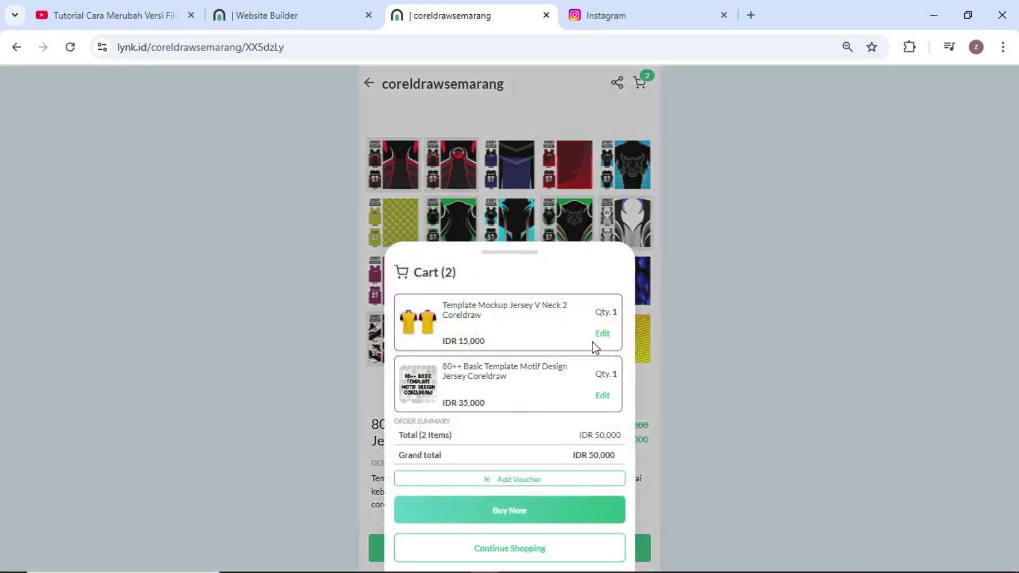
left_click(603, 334)
left_click(587, 273)
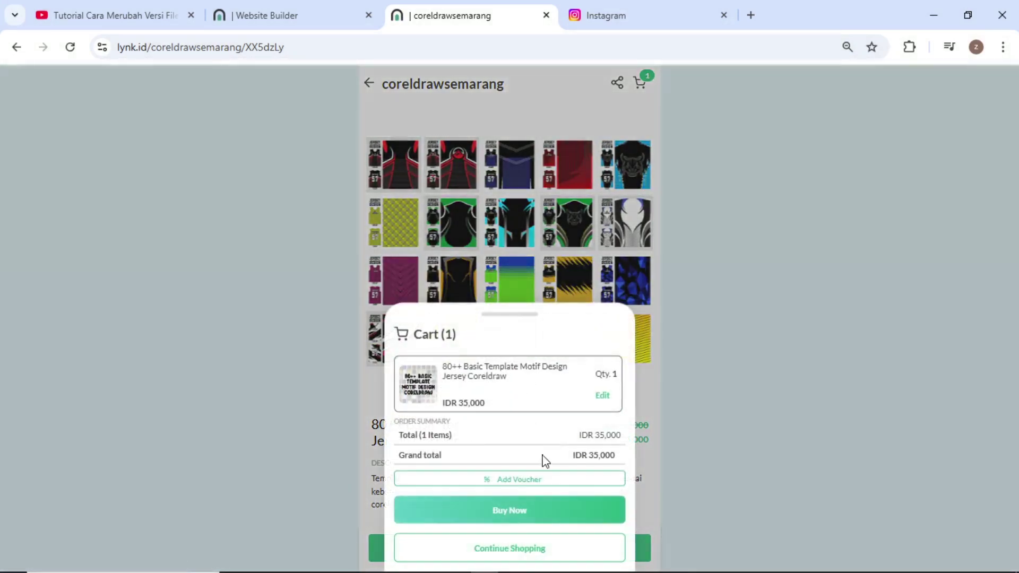
- View the checkout page for the cart and return to the store's home page
left_click(509, 519)
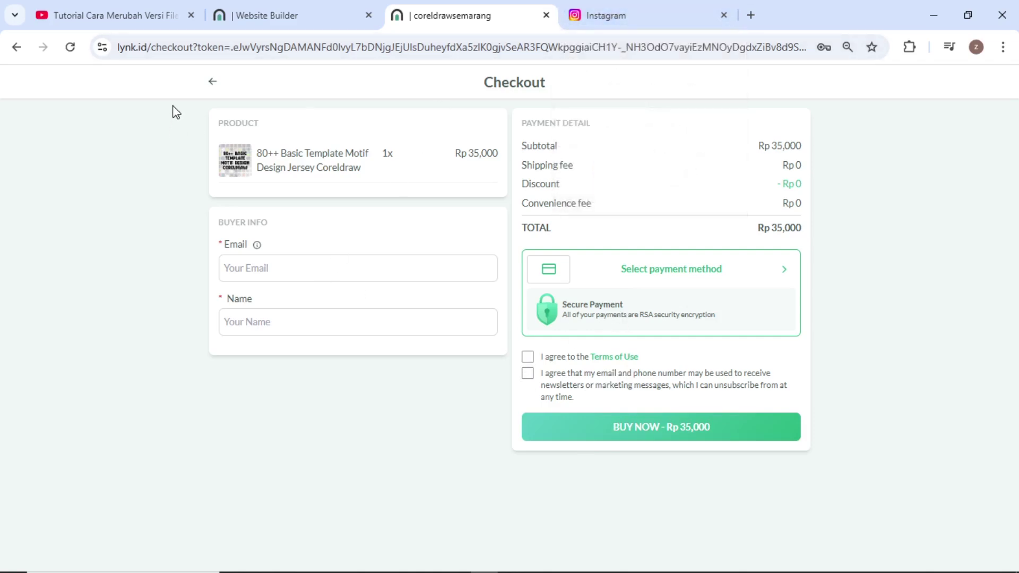
left_click(213, 82)
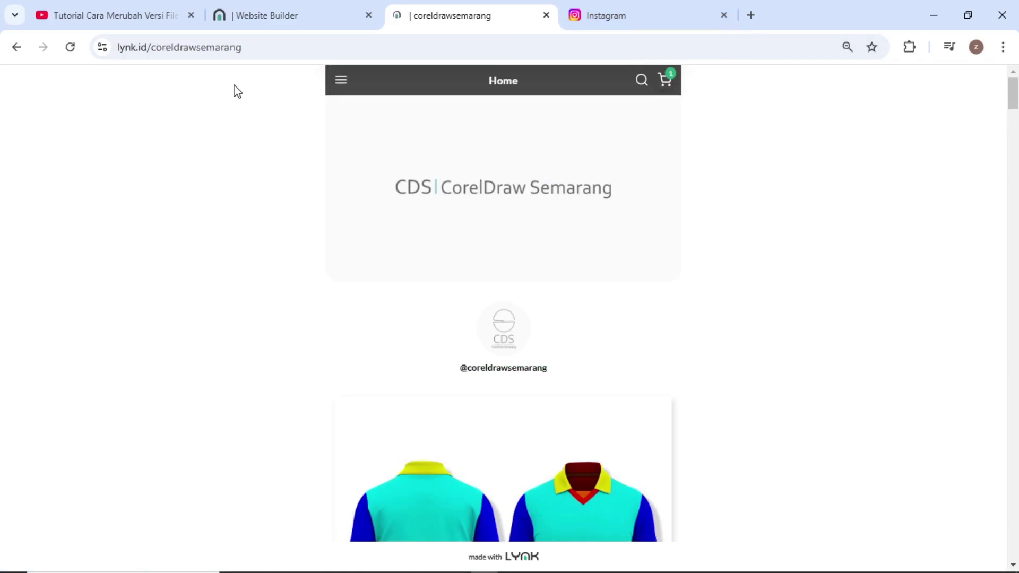
- View the coreldrawsmg Instagram profile in the other open browser page
left_click(629, 26)
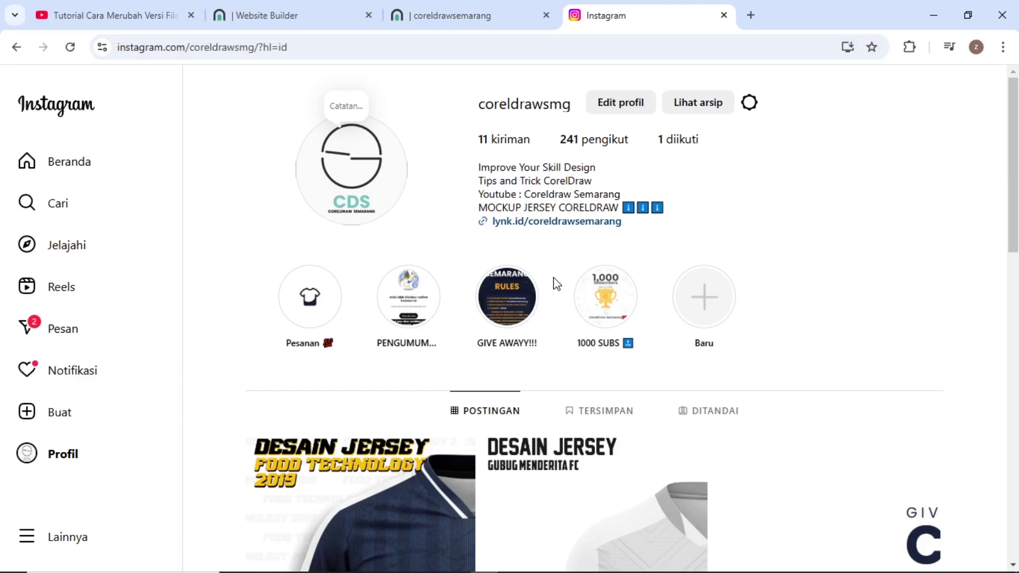
scroll(555, 284, "down", 2)
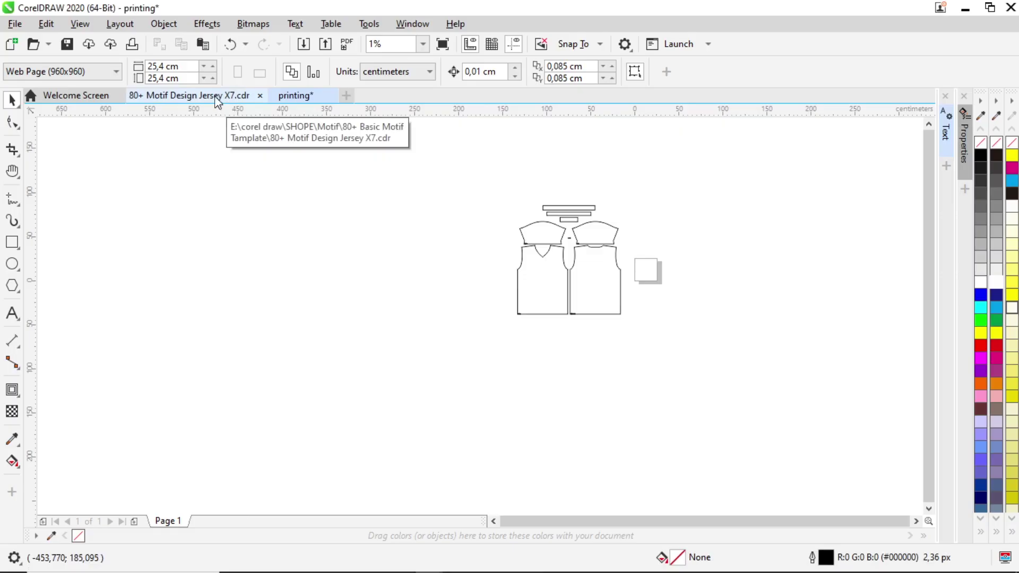
- Switch to CorelDRAW, open the 80+ Motif Design Jersey X7.cdr document and look over its jersey motif template groups
left_click(217, 101)
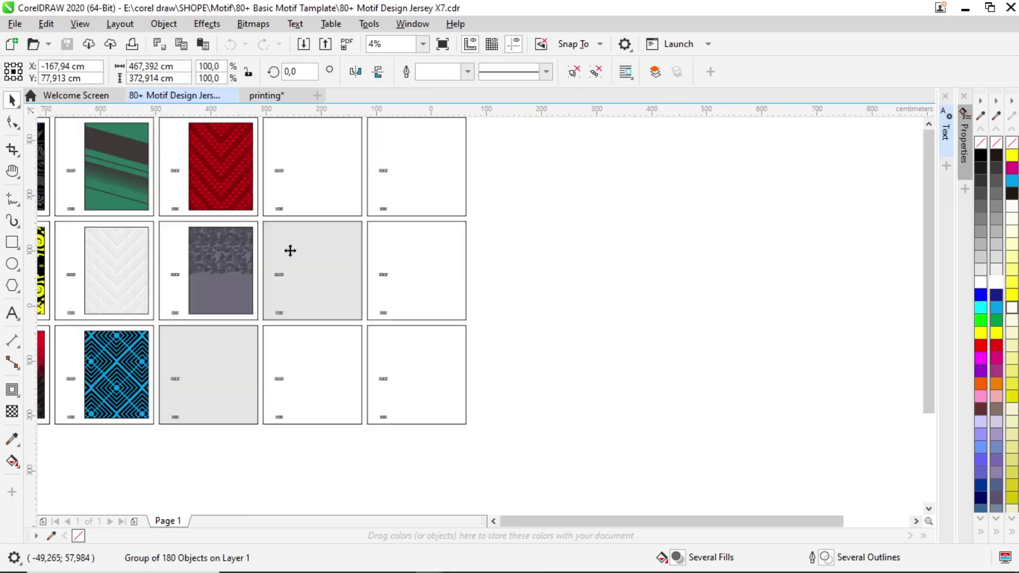
scroll(307, 282, "down", 3)
left_click_drag(306, 282, 378, 264)
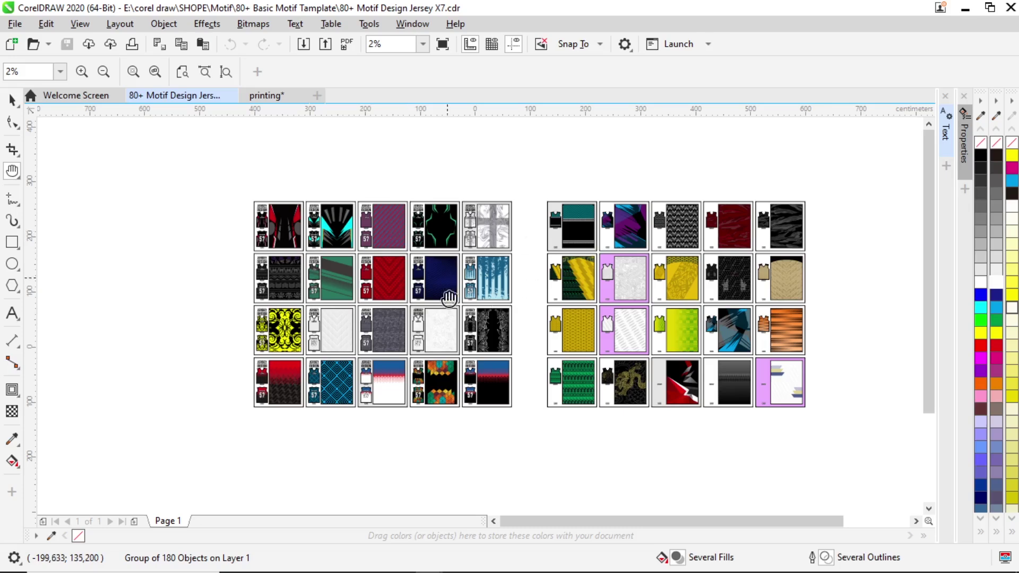
left_click_drag(695, 305, 523, 270)
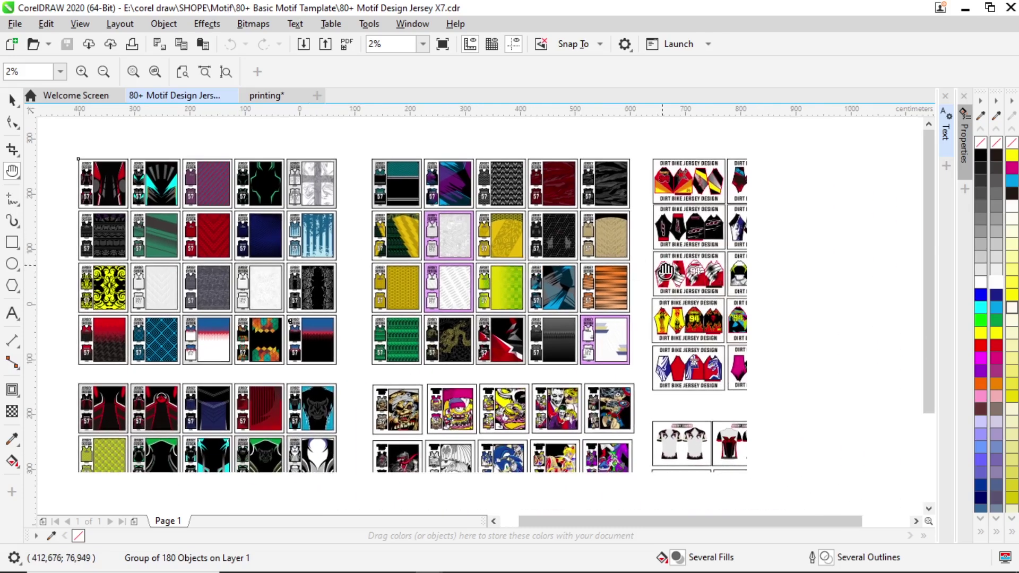
left_click_drag(666, 272, 626, 281)
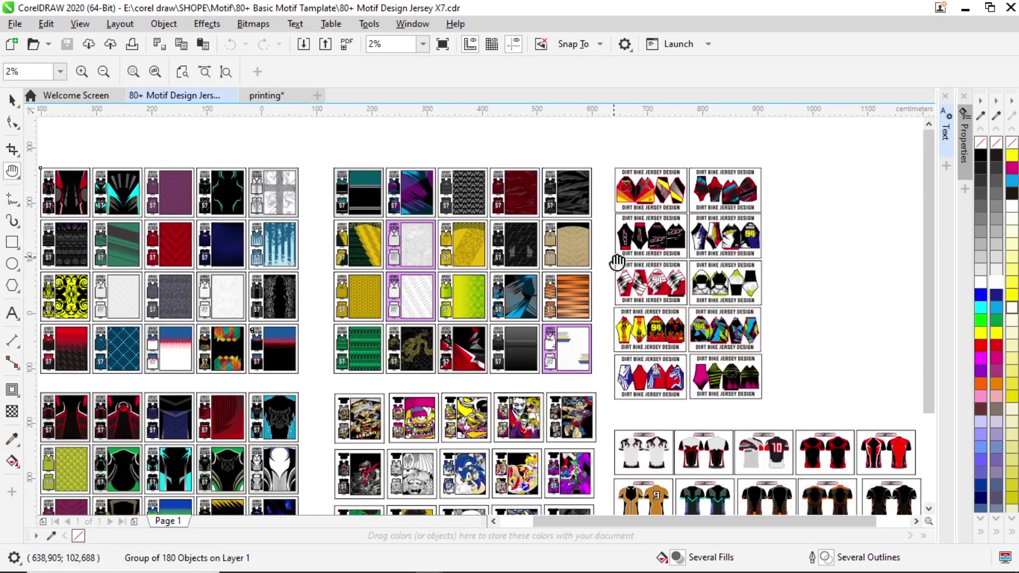
- Switch to the printing document with the size L jersey pattern and set its drawing units to centimeters
left_click(274, 98)
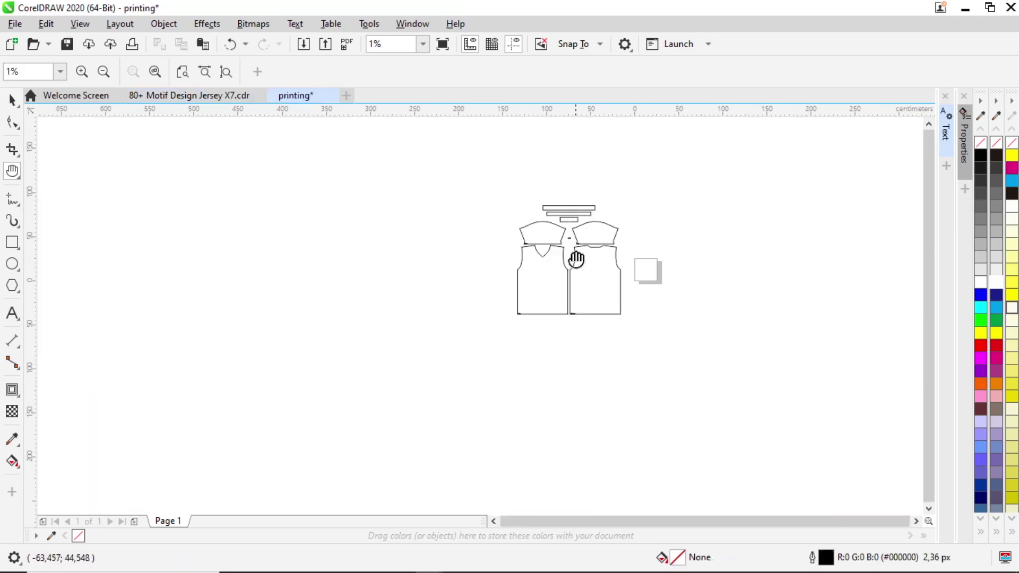
scroll(620, 227, "up", 3)
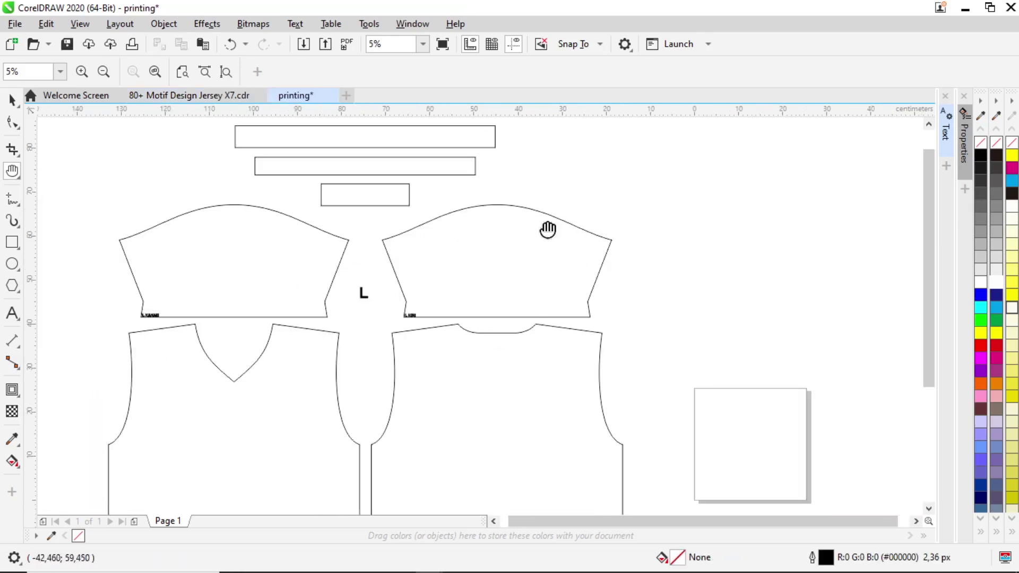
left_click(11, 100)
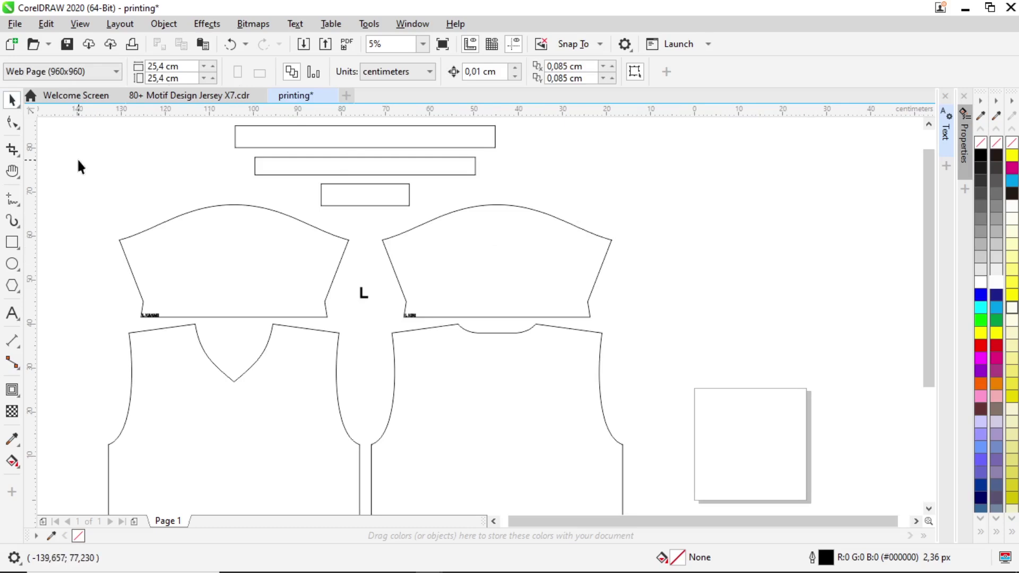
left_click(409, 78)
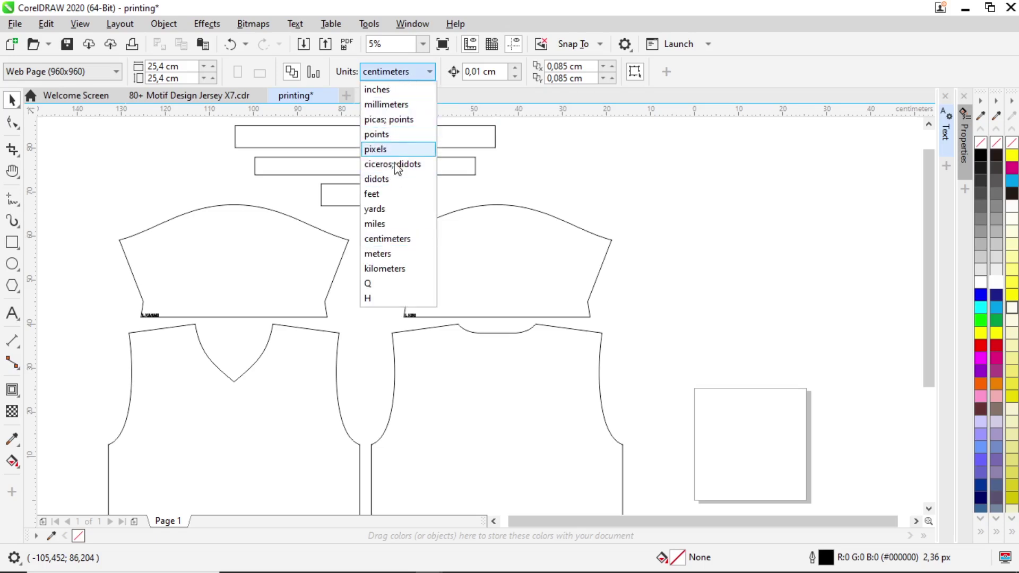
left_click(406, 241)
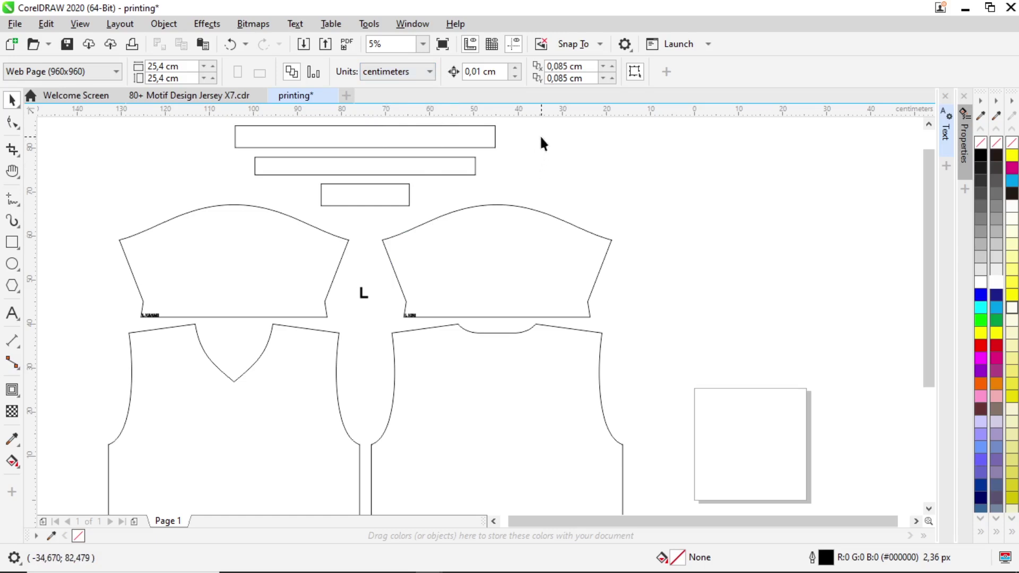
- Inspect the front and back body pieces of the size L jersey pattern
key("h")
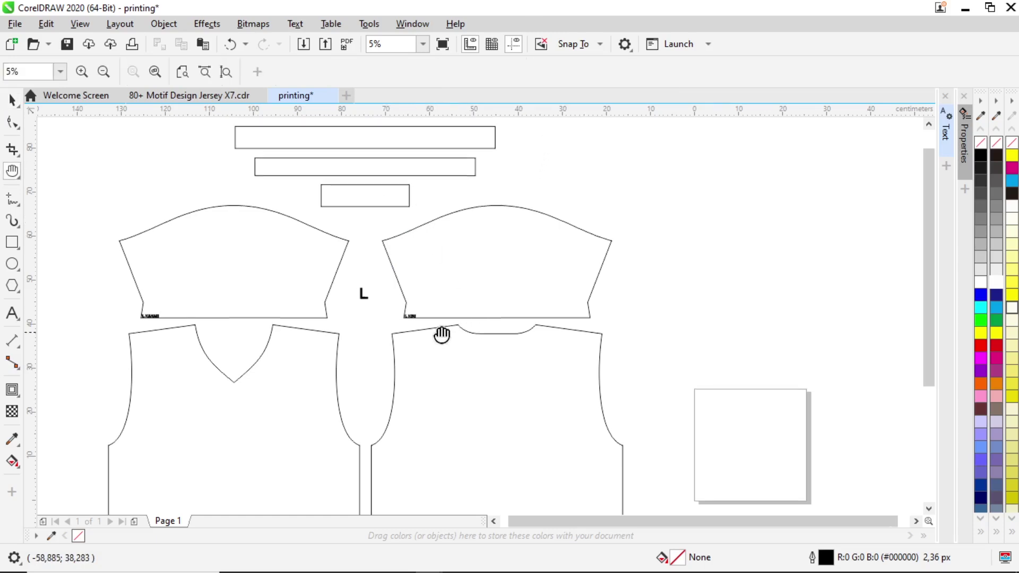
left_click_drag(396, 398, 528, 240)
key("space")
left_click(420, 295)
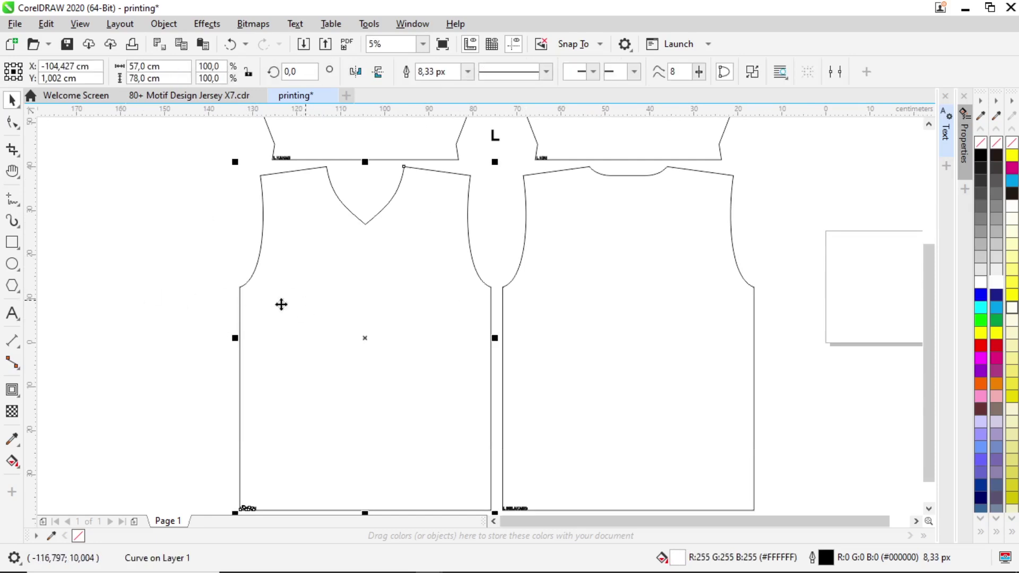
left_click(192, 292)
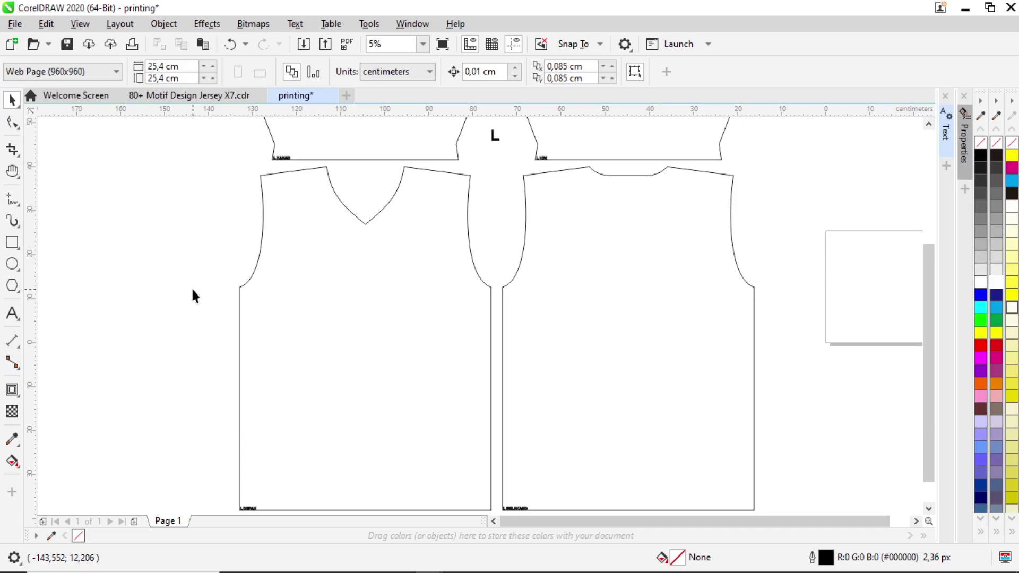
left_click(344, 288)
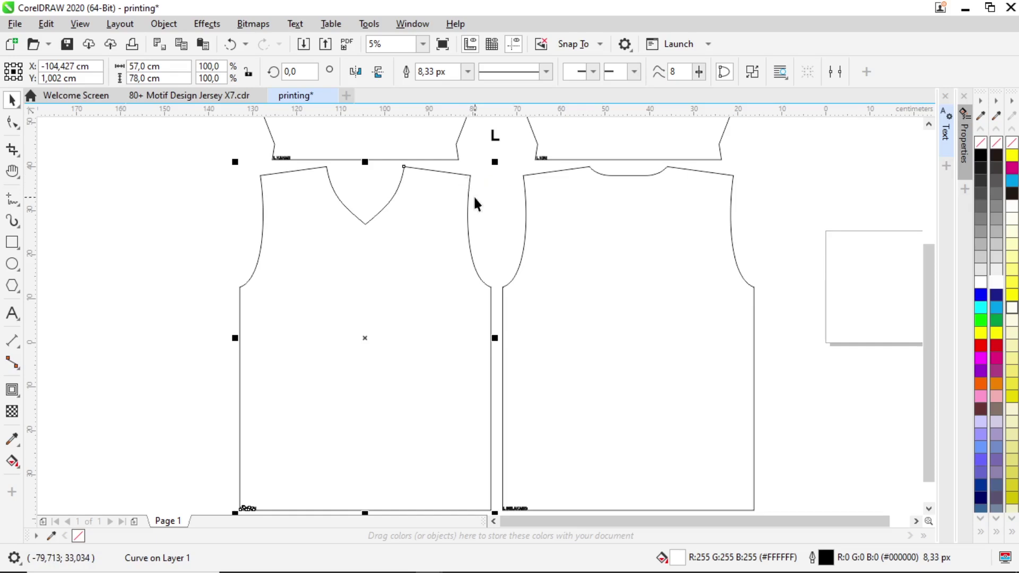
left_click(218, 236)
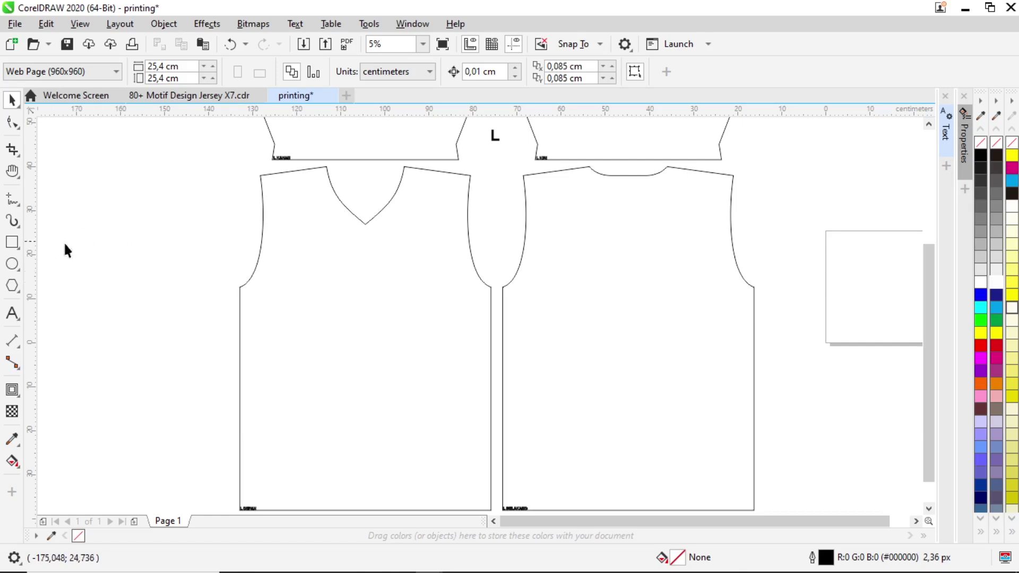
- Check the width and height of the V-neck front body piece
scroll(63, 245, "down", 3)
left_click(12, 314)
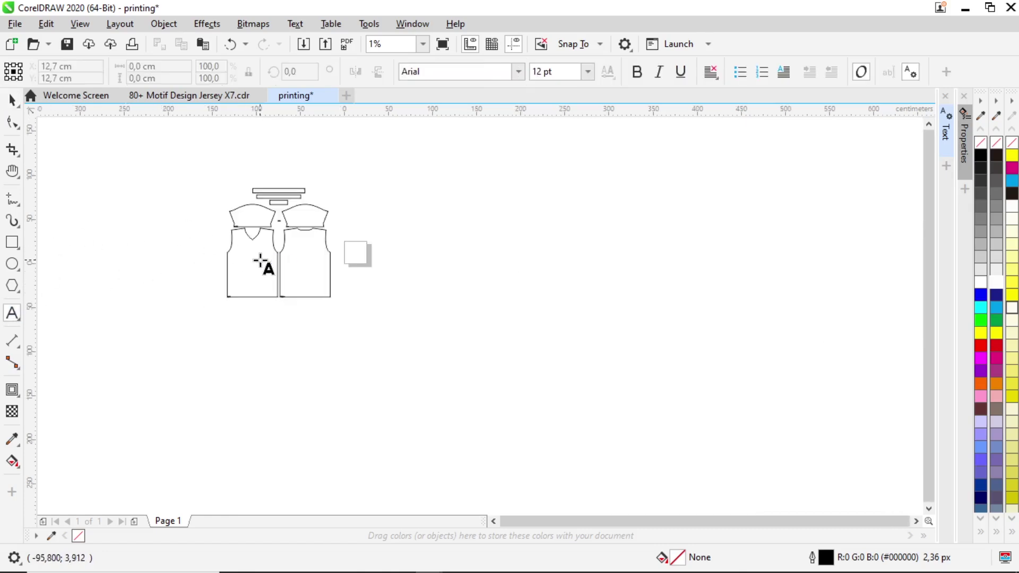
key("space")
scroll(223, 255, "up", 5)
scroll(243, 258, "down", 2)
left_click(279, 264)
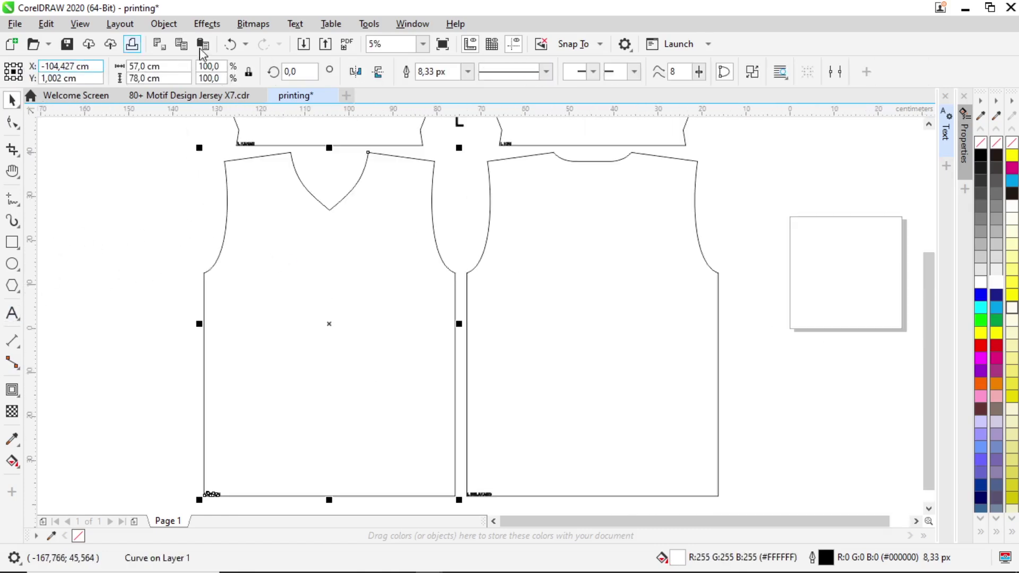
left_click(162, 79)
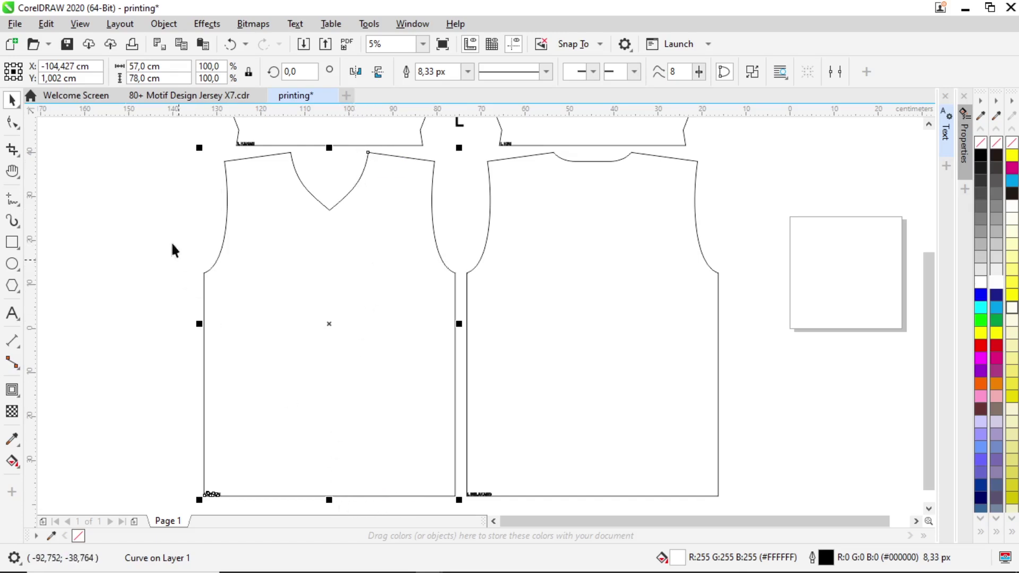
- Add an artistic text note beside the V-neck front piece reading "ukuran asli" and, on a second line, "panjang = 74"
left_click(12, 313)
left_click(87, 203)
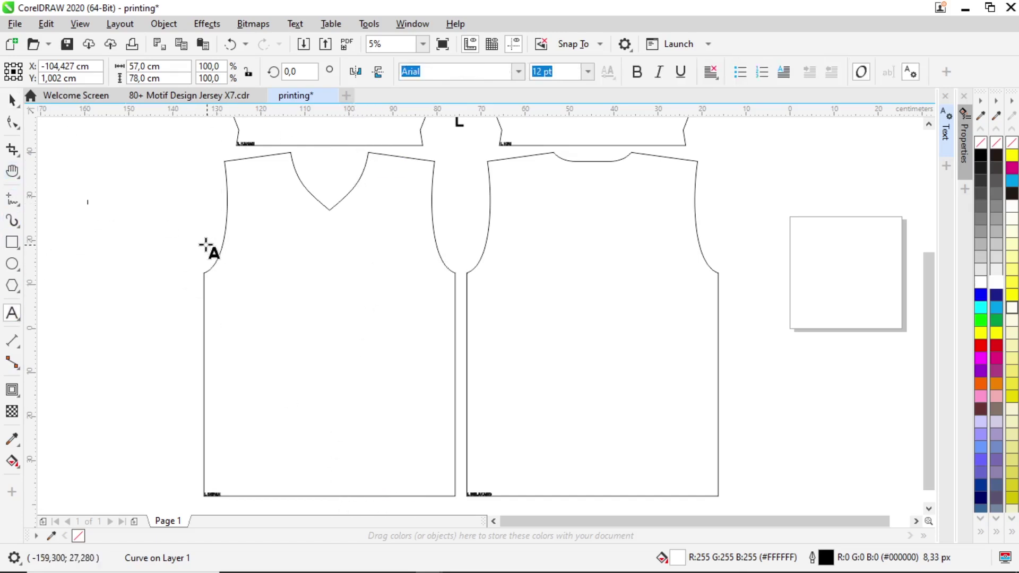
type("a")
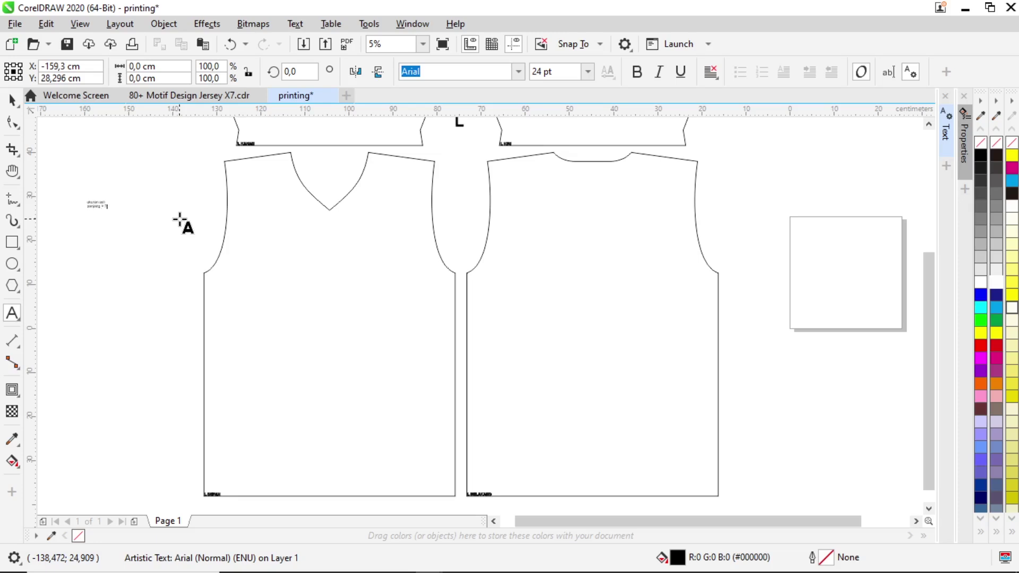
key("ctrl+space")
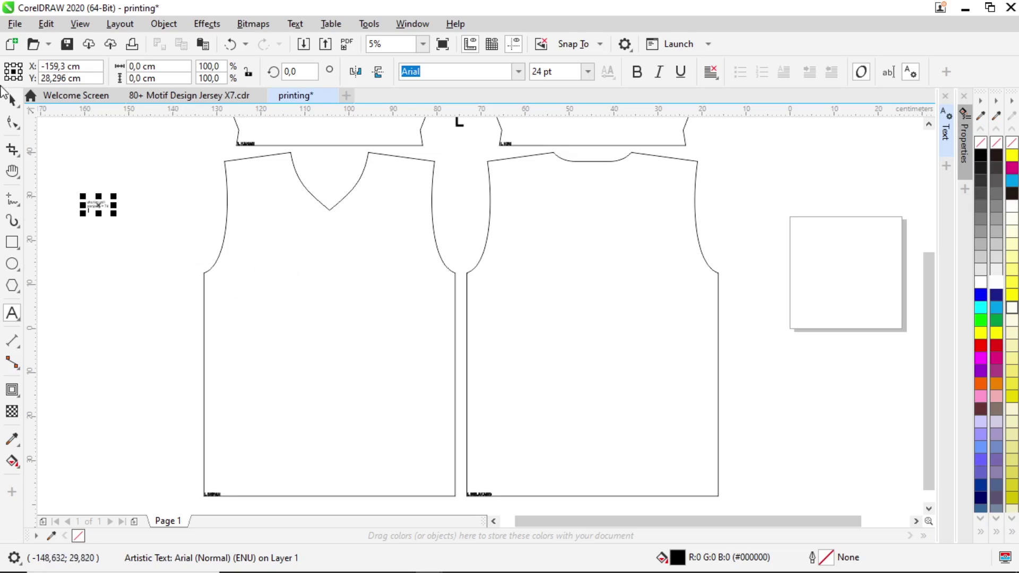
left_click(238, 264)
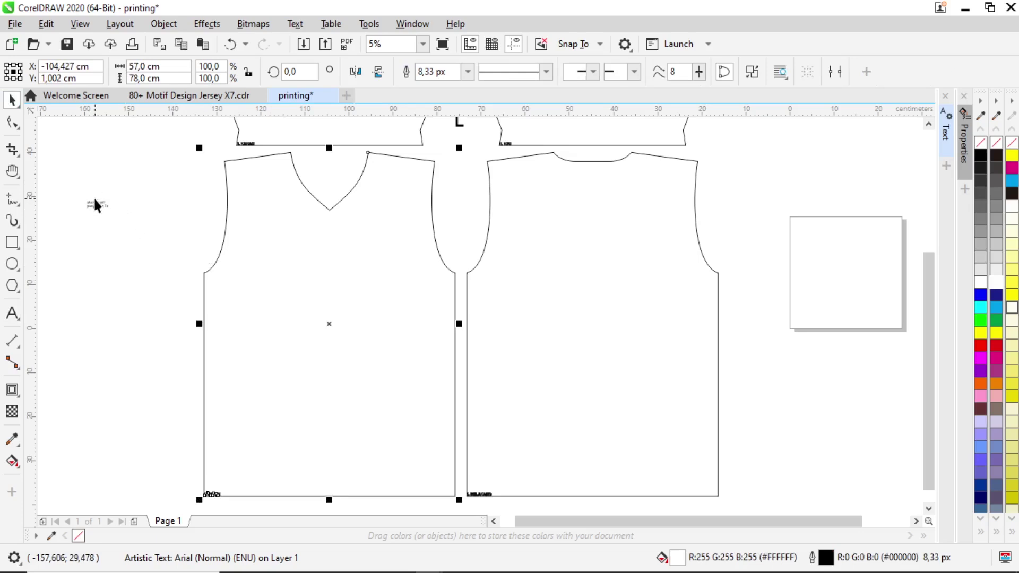
- Add a third line "lebar = 54" to the size note
scroll(93, 197, "up", 3)
scroll(112, 244, "up", 3)
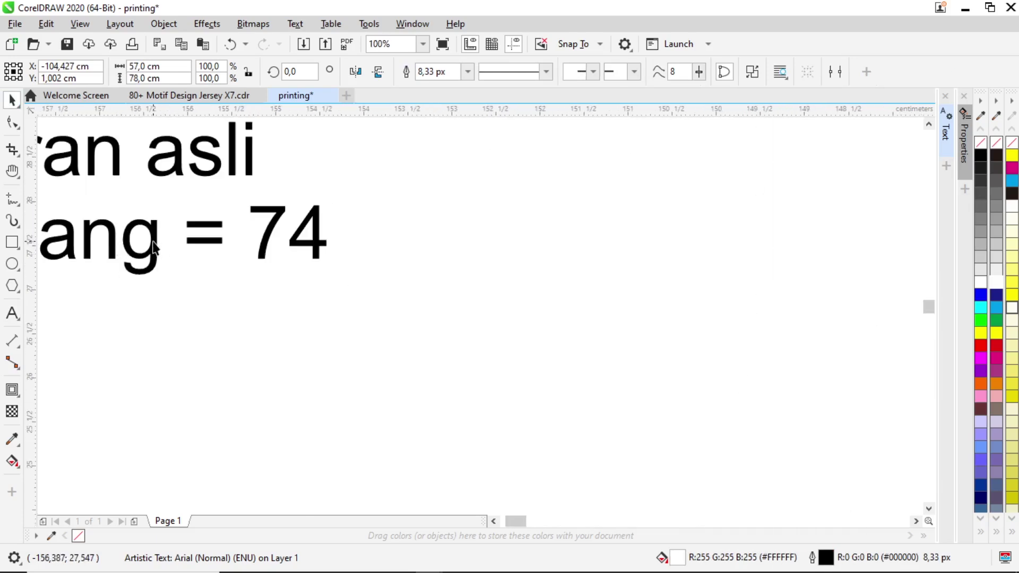
key("ctrl+space")
left_click(321, 239)
key("Return")
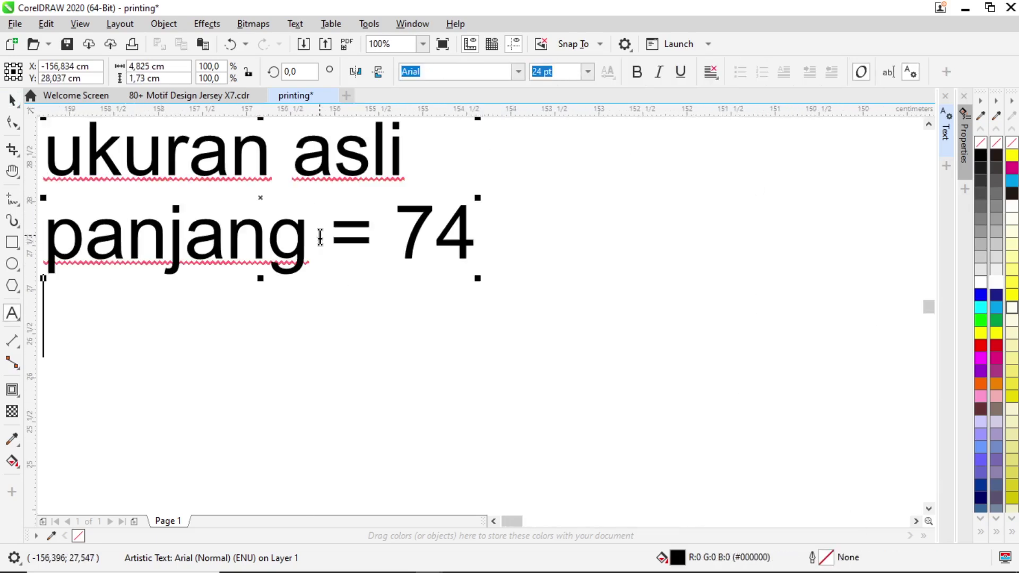
type("lebar 54")
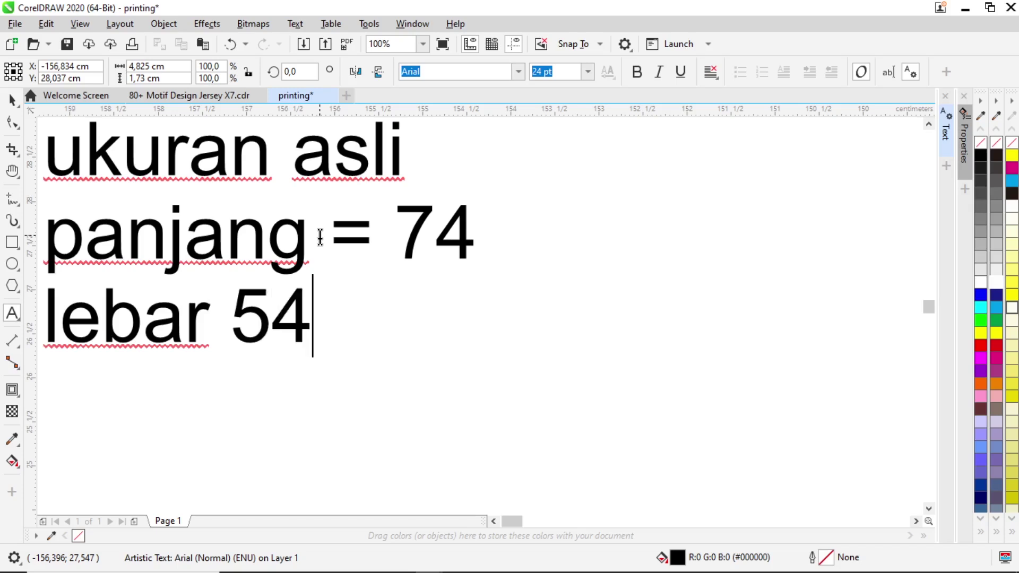
key("Left")
key("Left")
type("+")
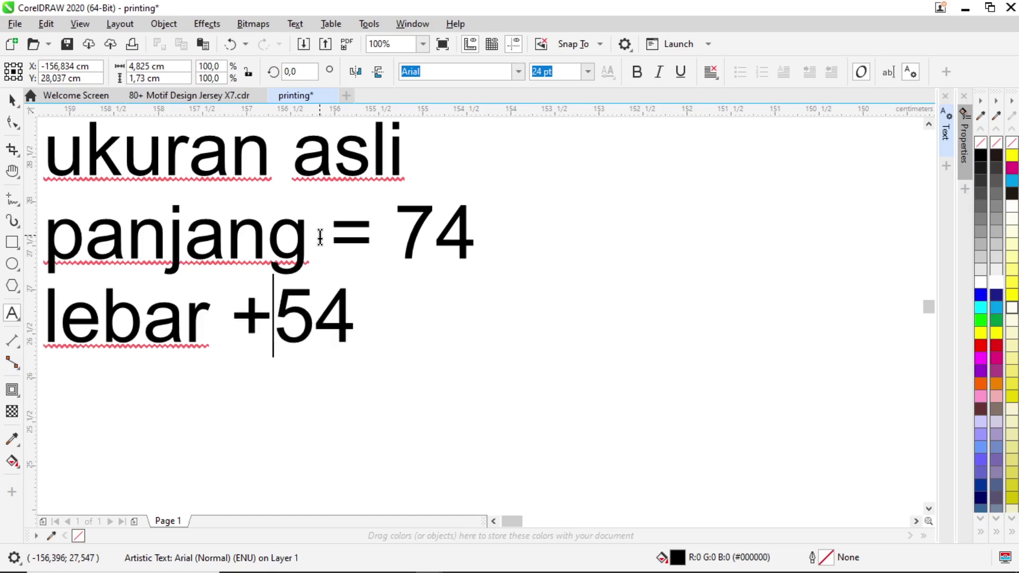
key("BackSpace")
type("=")
left_click(12, 100)
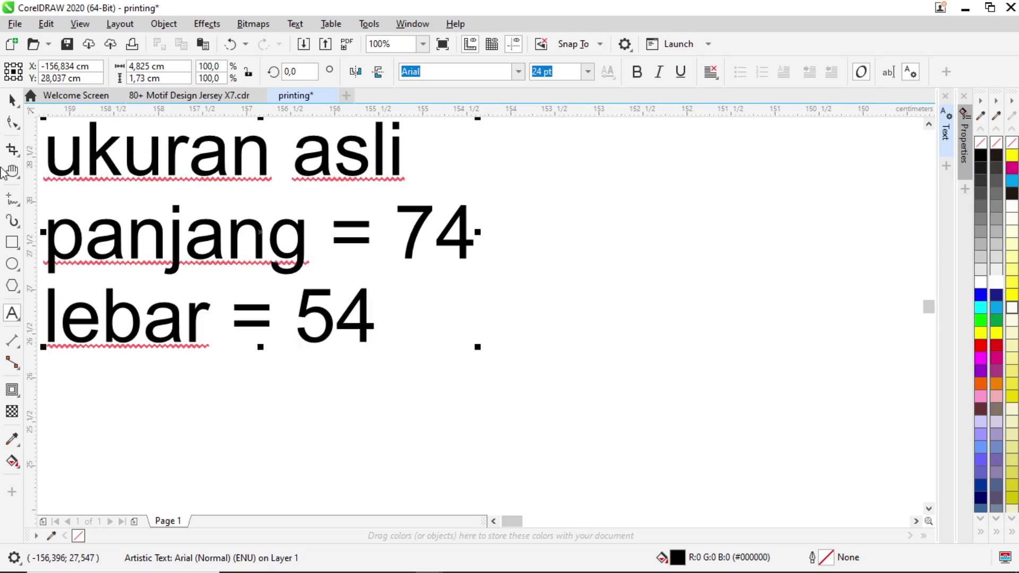
- Enlarge the size note to about 35.6 × 18.5 cm and place it beside the V-neck front piece
scroll(356, 287, "down", 7)
left_click_drag(357, 292, 380, 281)
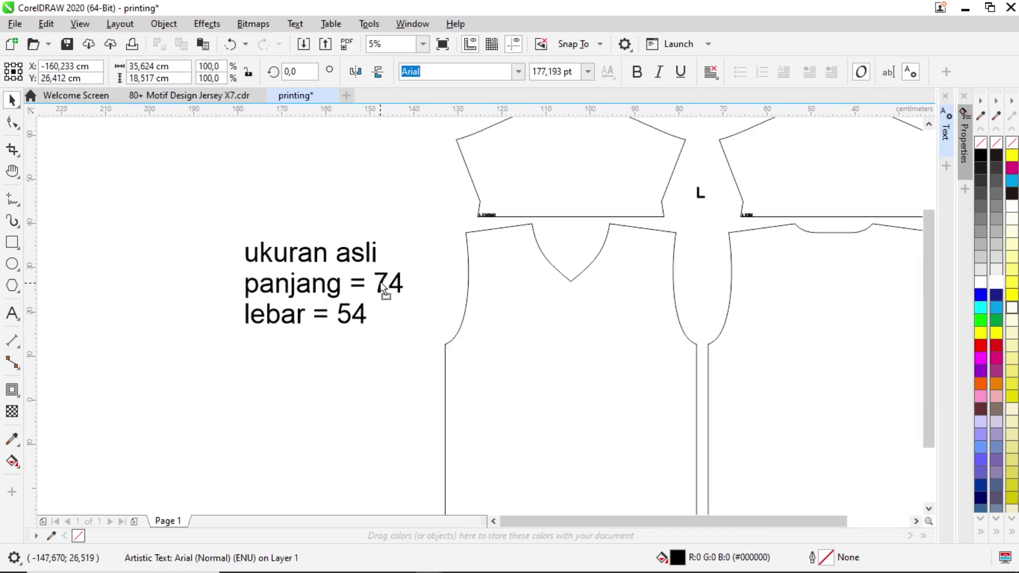
left_click(435, 336)
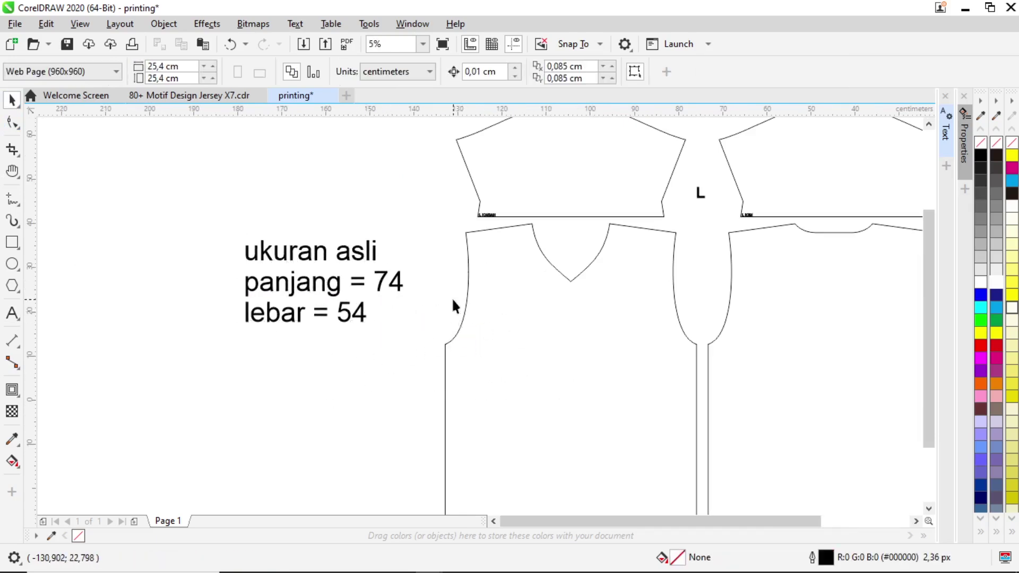
- Compare the front body piece's dimensions with the length and width written in the note
left_click(520, 350)
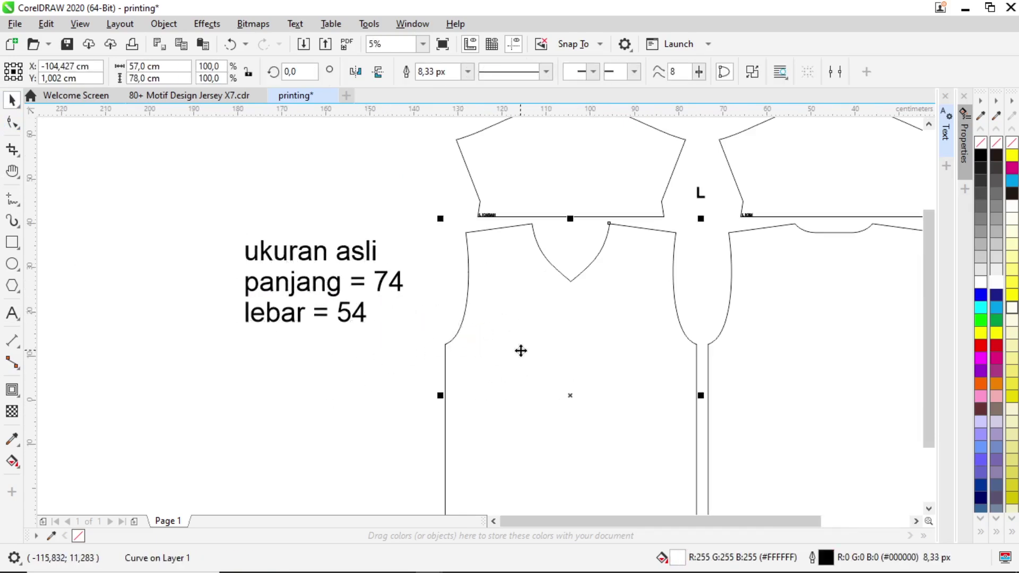
left_click(240, 366)
left_click(495, 346)
left_click(329, 385)
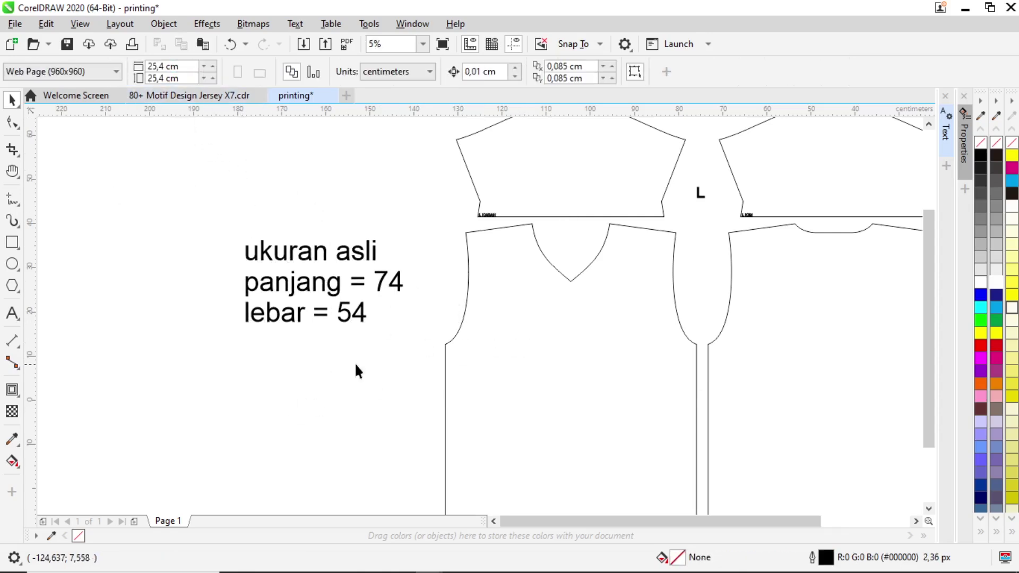
- Leave a blank line below "lebar = 54" in the note and add the lines "atas 1cm" and "bawah 3 cm"
double_click(356, 314)
key("Return")
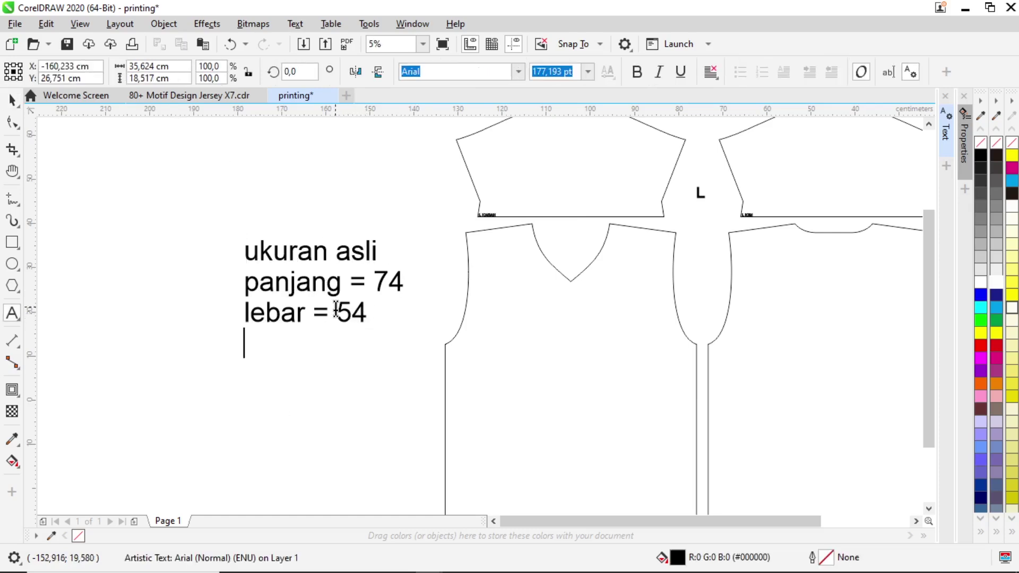
key("Return")
type("atas 1")
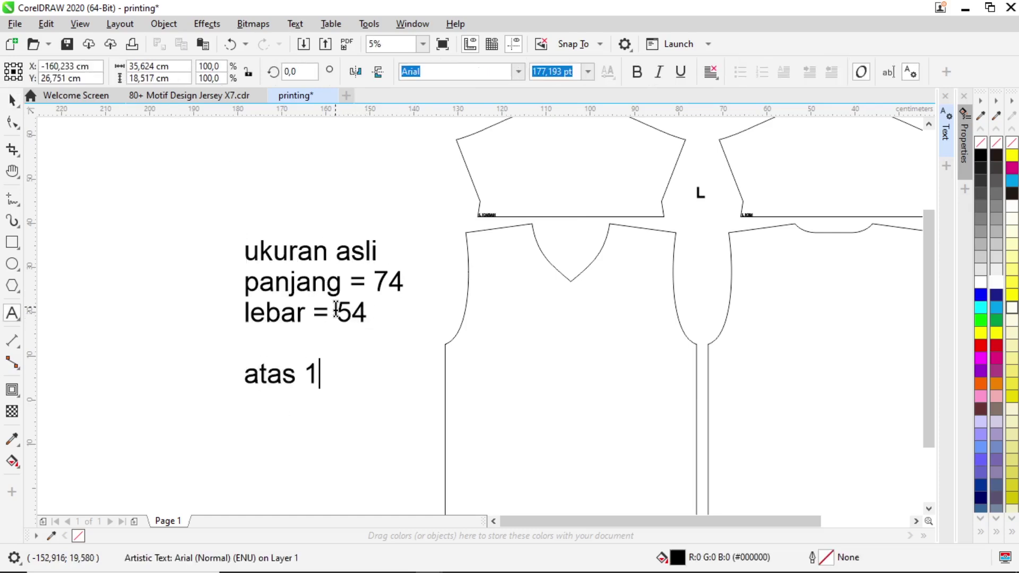
type("cm")
key("Return")
type("bawa")
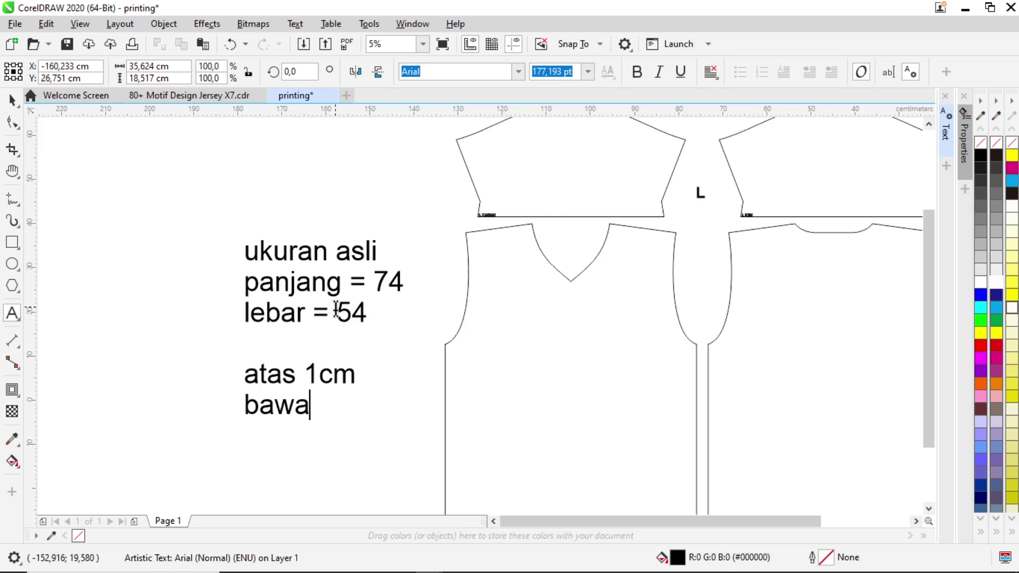
type("h 3 cm")
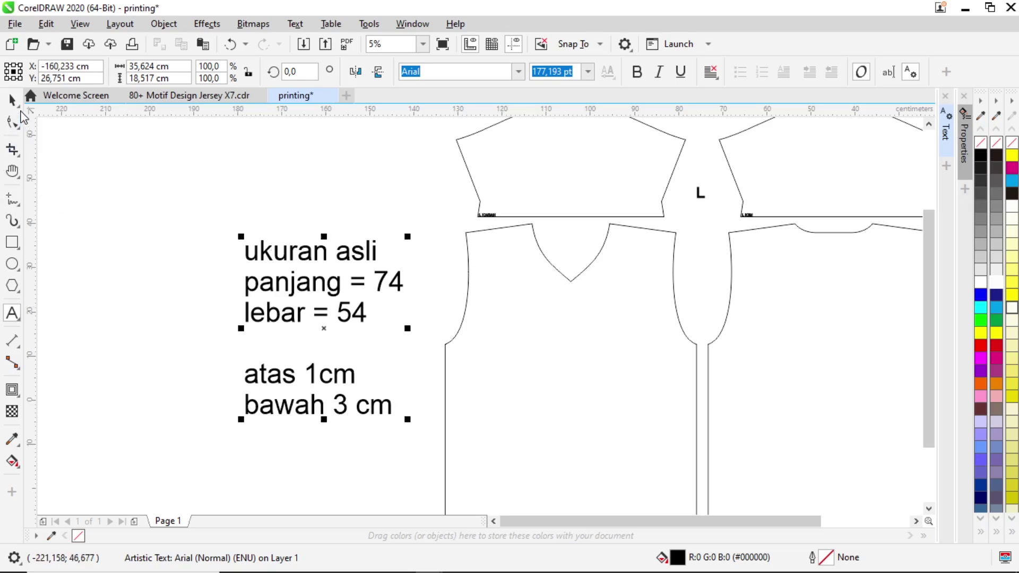
- Add the lines "kanan kiri 1,5cm" and "3 cm" at the end of the note
left_click(387, 412)
key("Return")
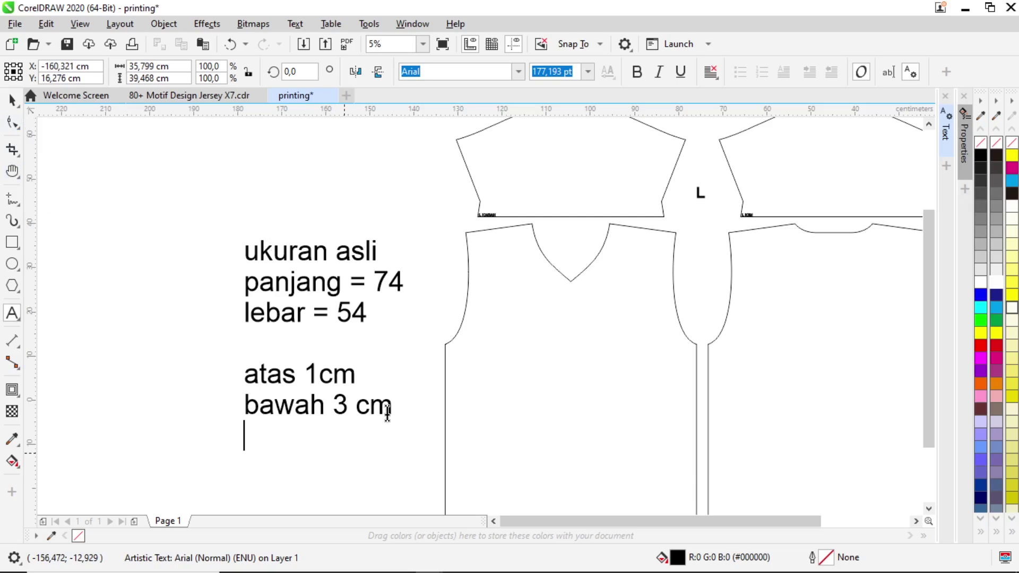
type("kanan kiri ")
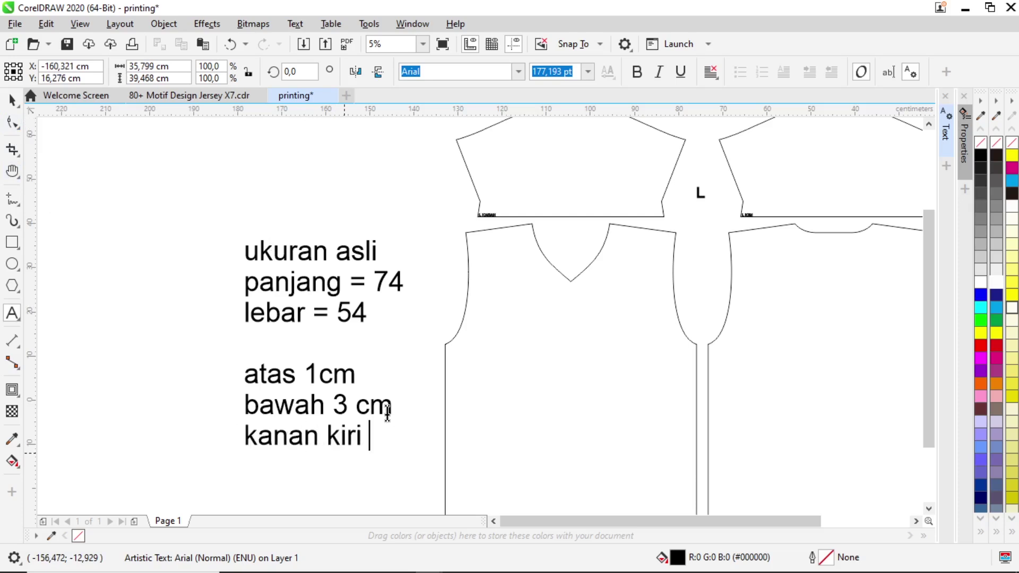
type("1,5cm ")
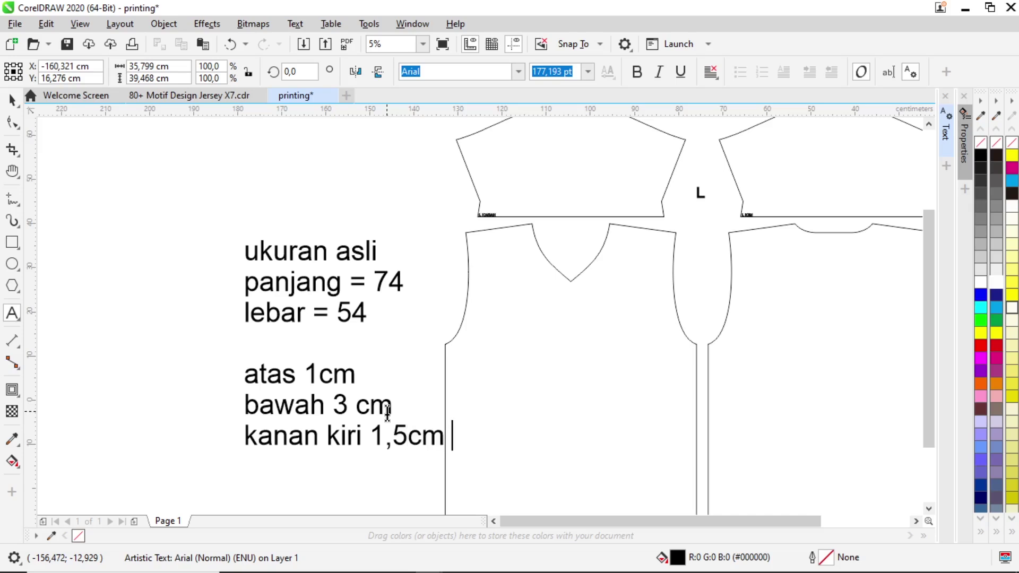
type("3 cm")
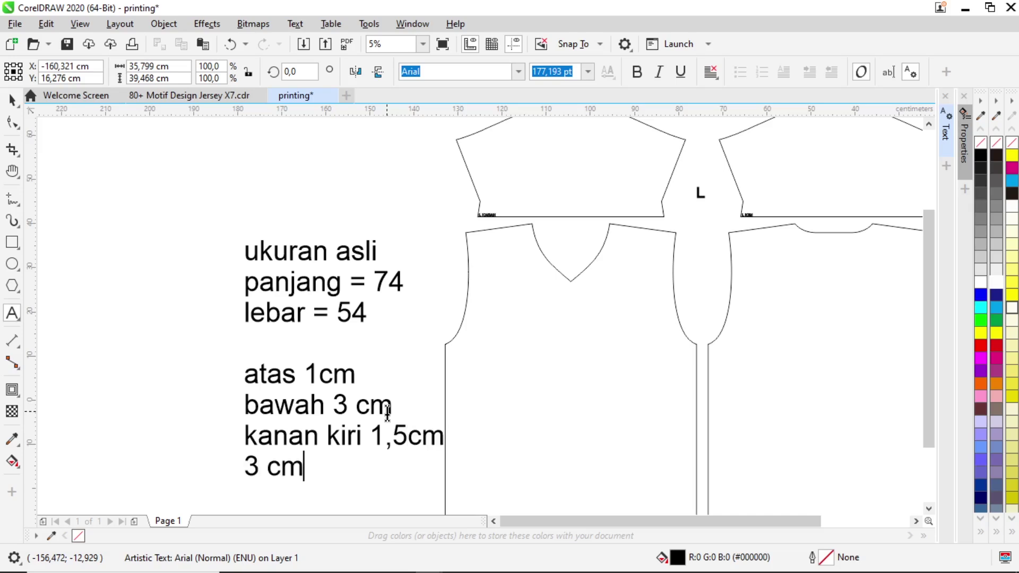
left_click(12, 100)
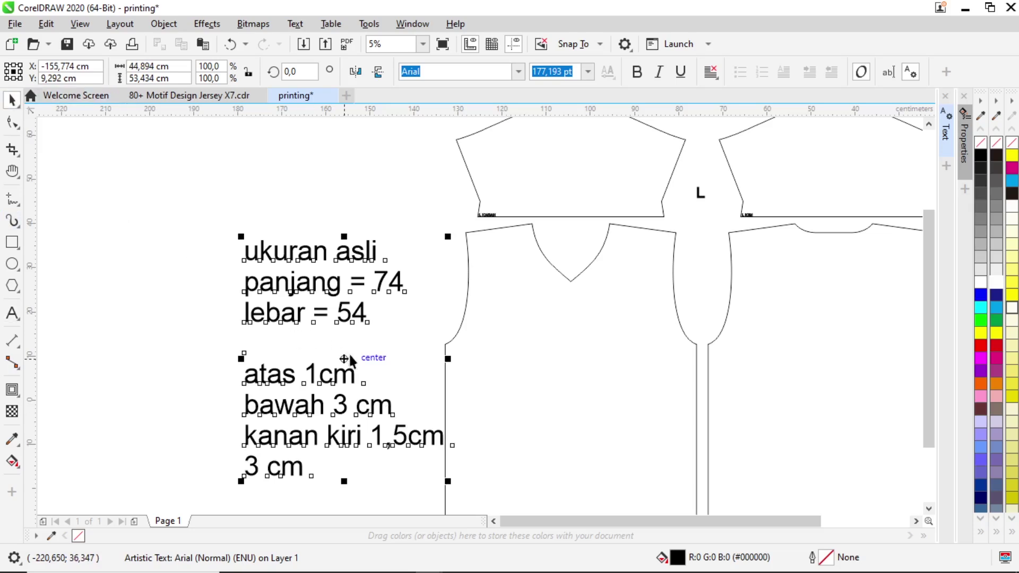
- Move the size note farther away from the V-neck front piece, widening the gap between them
left_click_drag(344, 374, 257, 357)
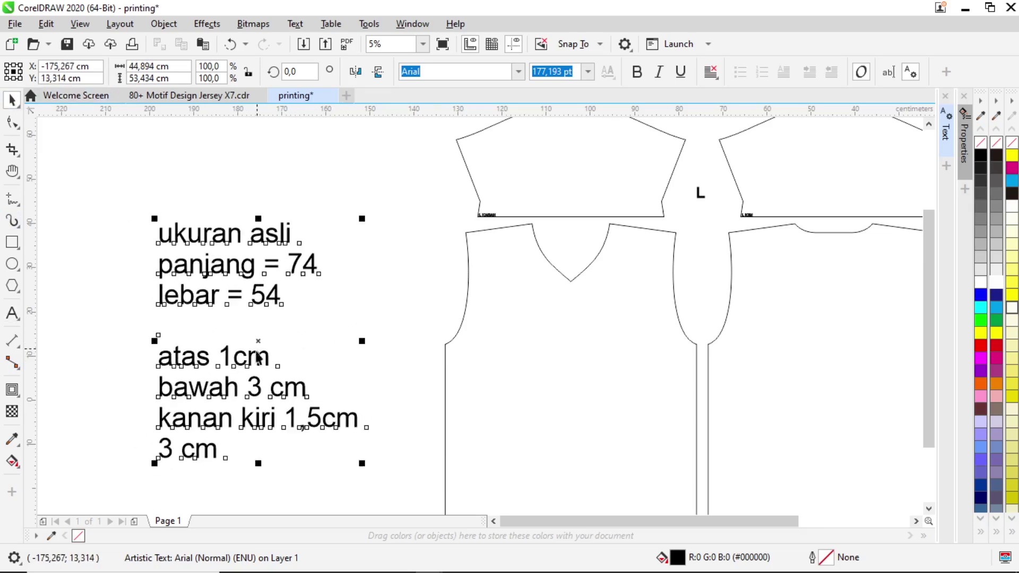
left_click(109, 410)
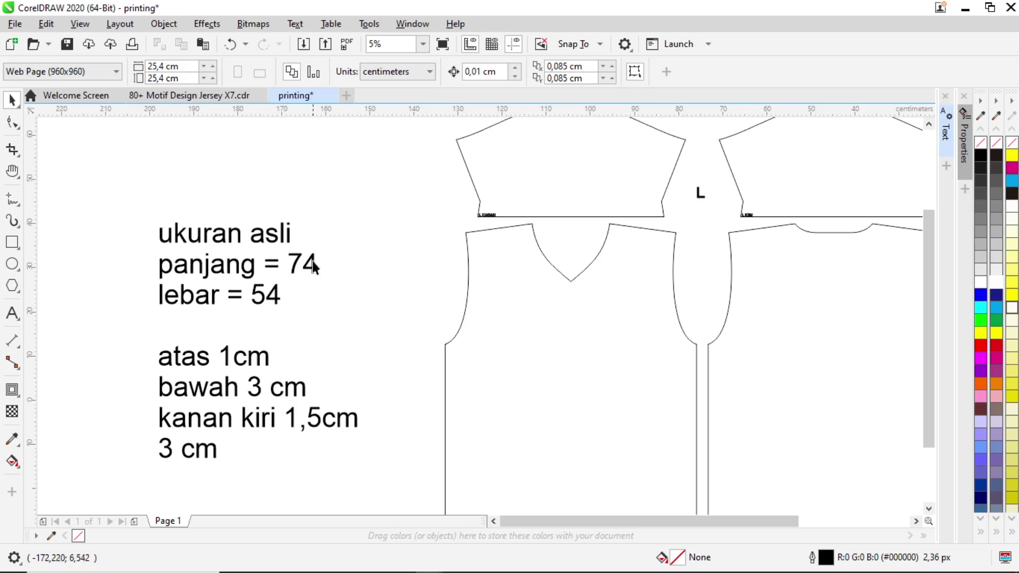
- Compare the front body piece's overall width and height with the real size and allowances listed in the note
left_click(466, 354)
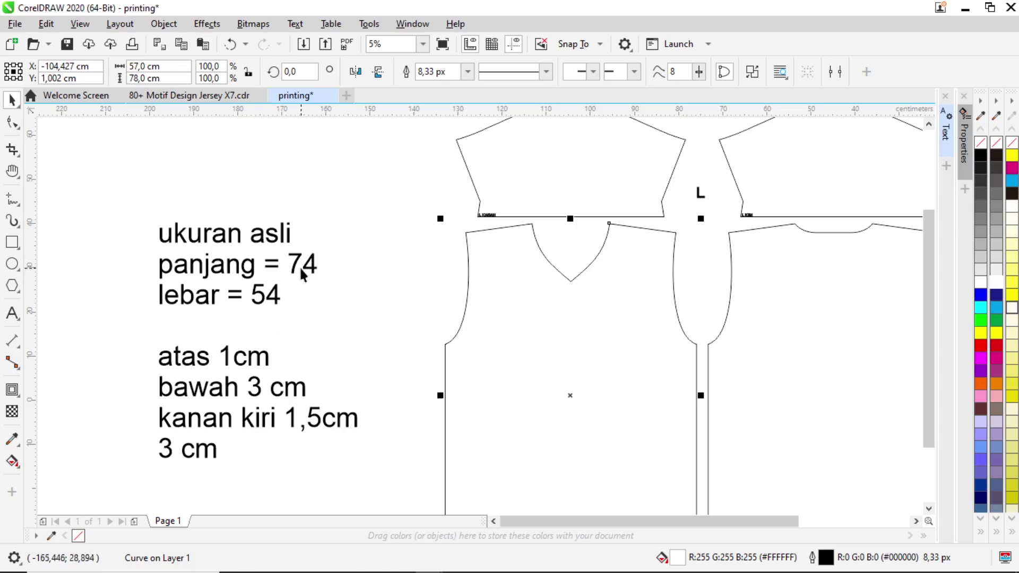
left_click(572, 338)
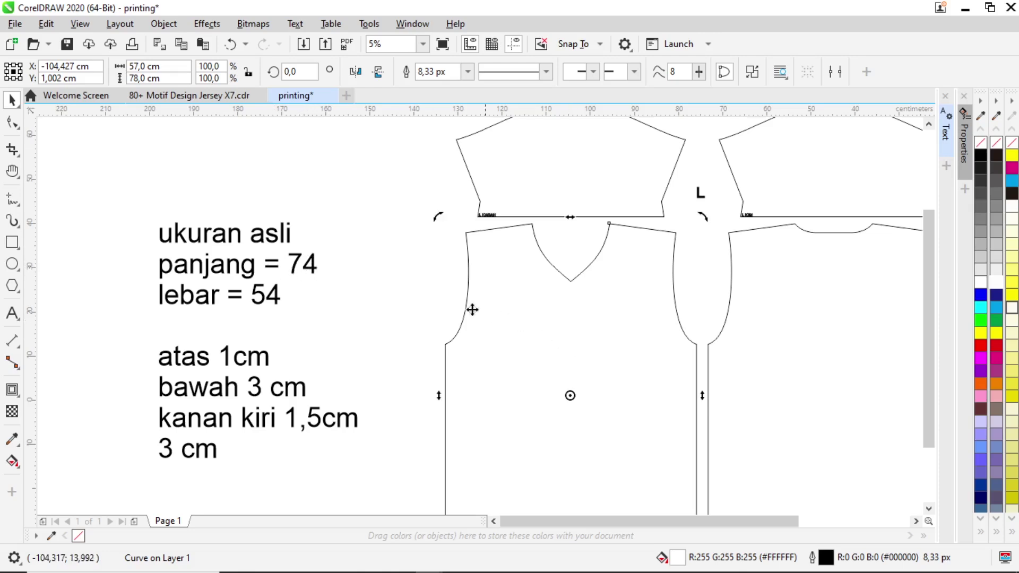
left_click(533, 327)
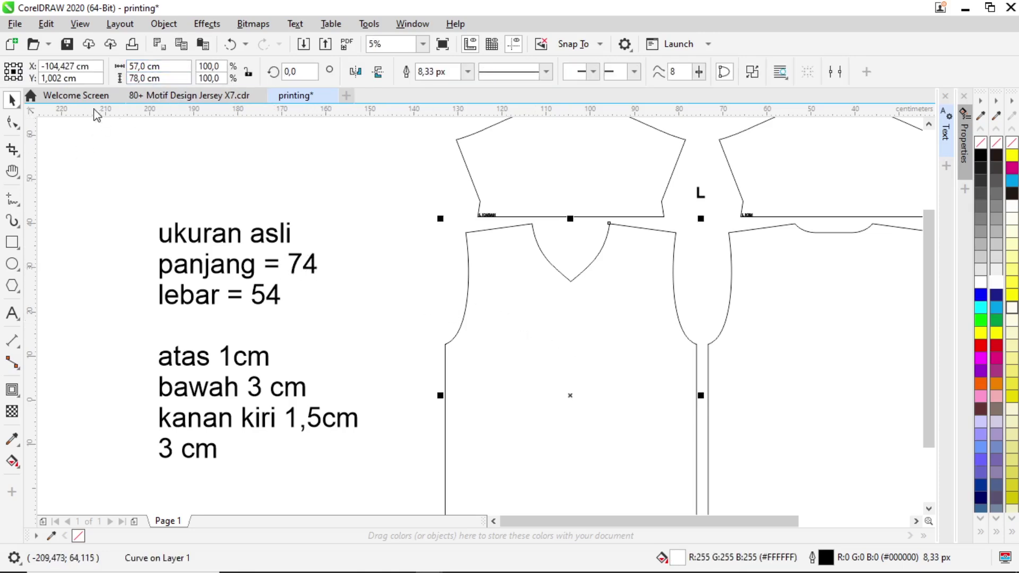
scroll(170, 146, "down", 3)
scroll(244, 244, "up", 3)
scroll(159, 170, "up", 2)
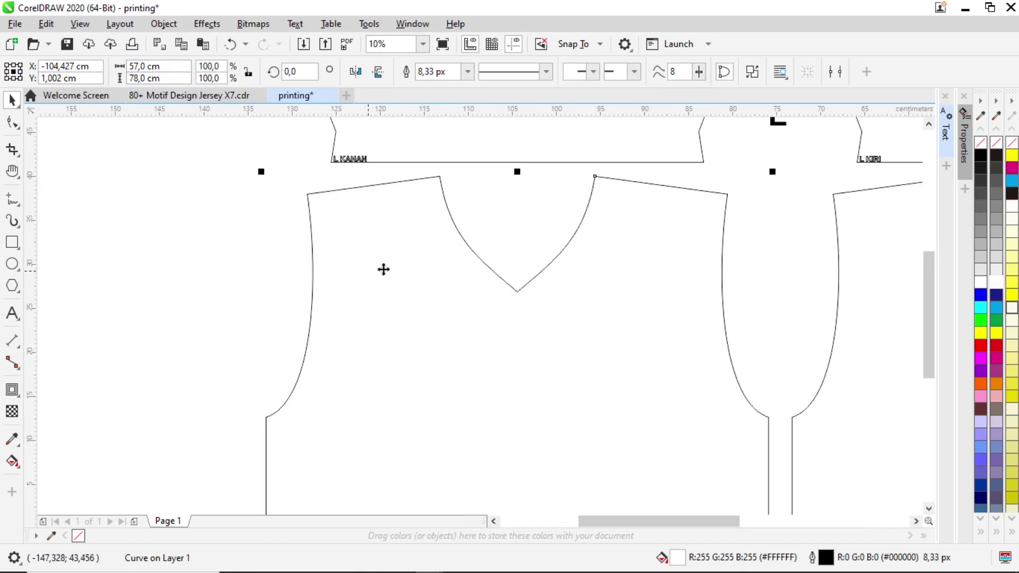
scroll(382, 269, "down", 2)
key("h")
scroll(425, 259, "down", 3)
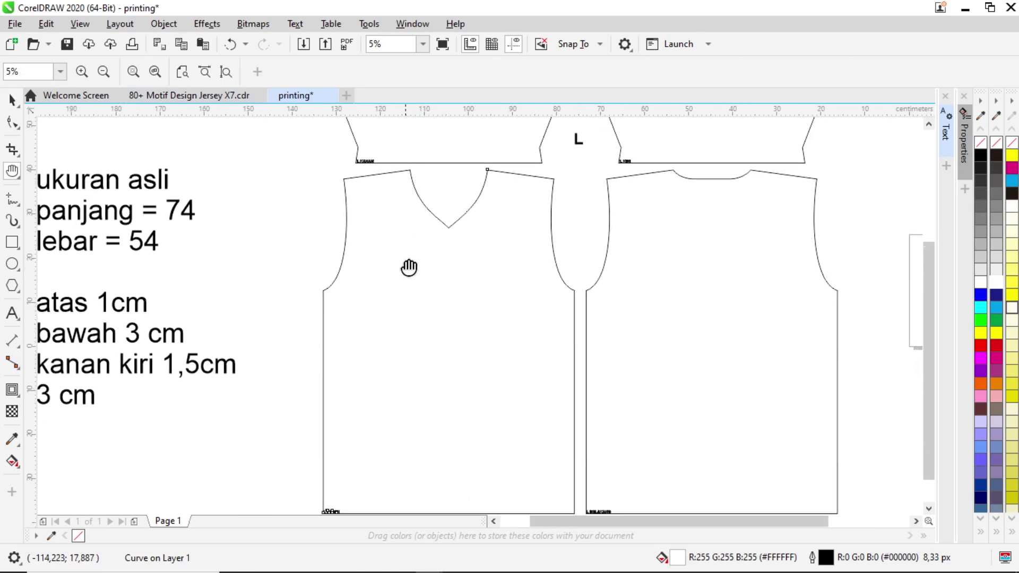
scroll(467, 255, "left", 3)
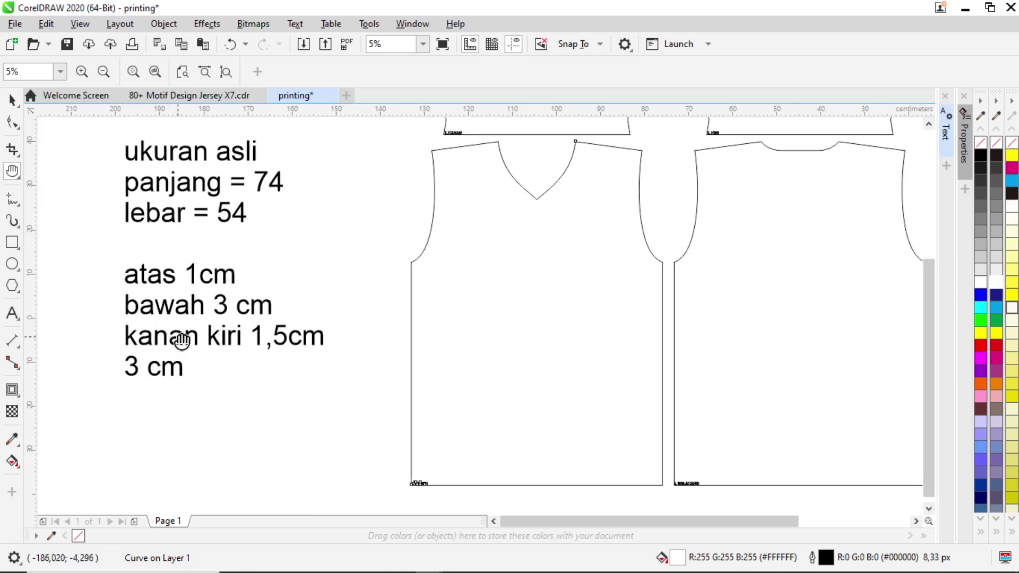
left_click_drag(546, 285, 477, 307)
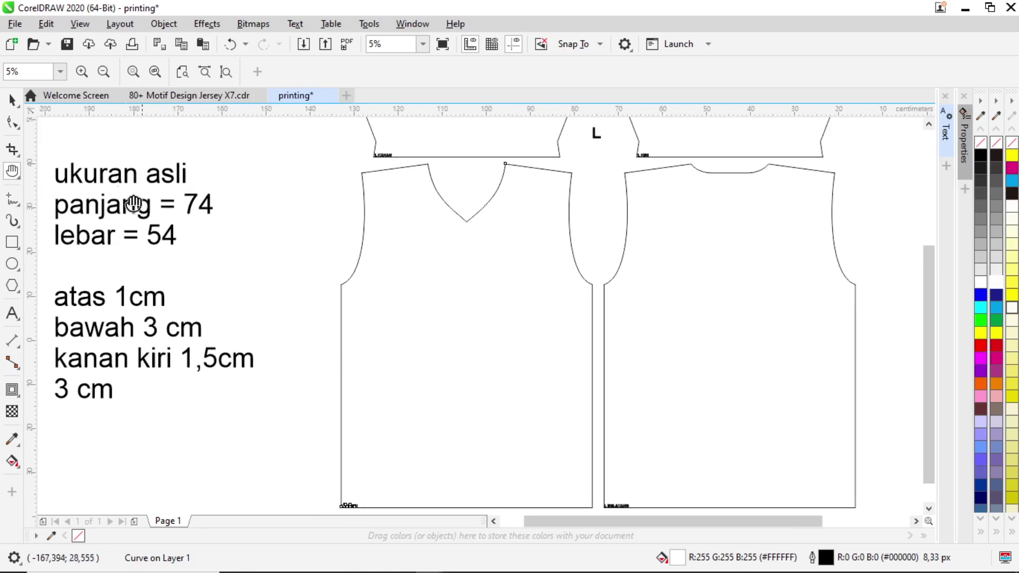
left_click(12, 100)
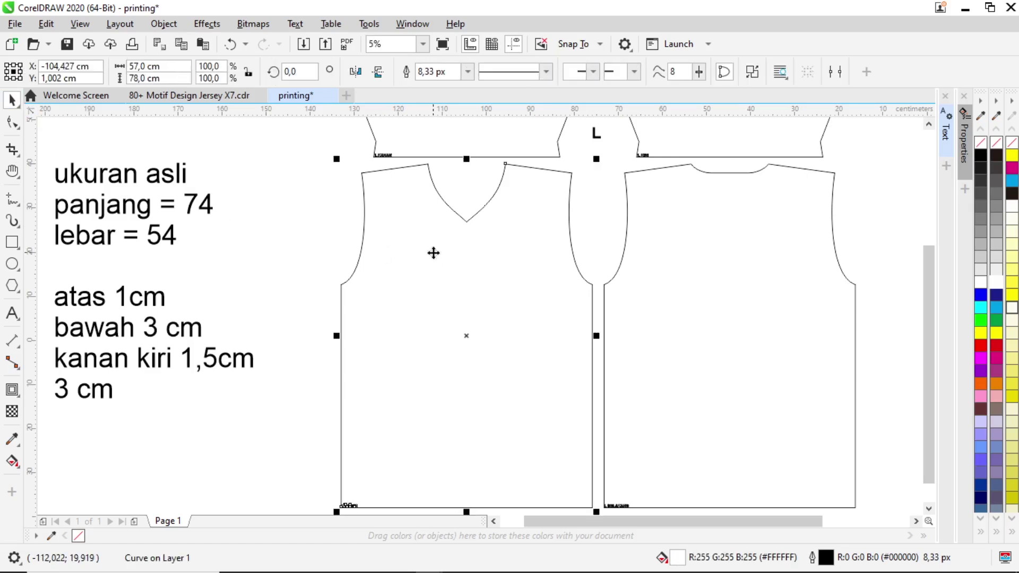
left_click(12, 264)
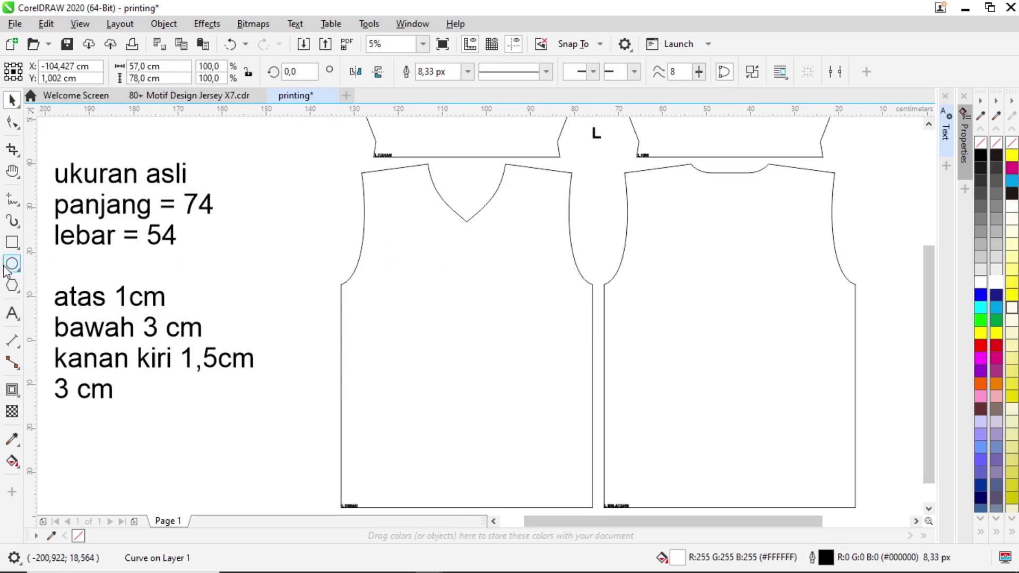
left_click(18, 204)
left_click(66, 216)
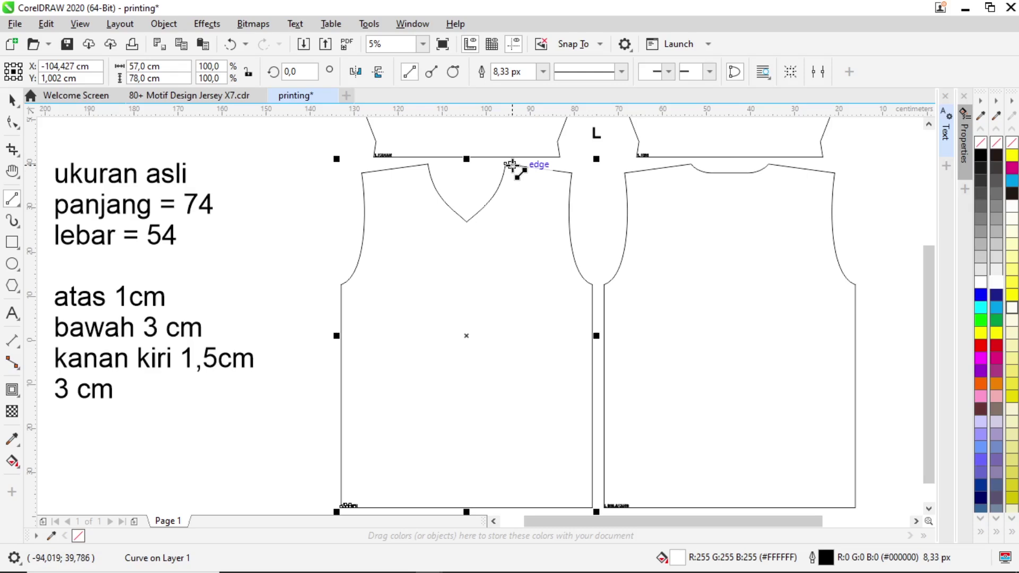
left_click_drag(505, 164, 505, 254)
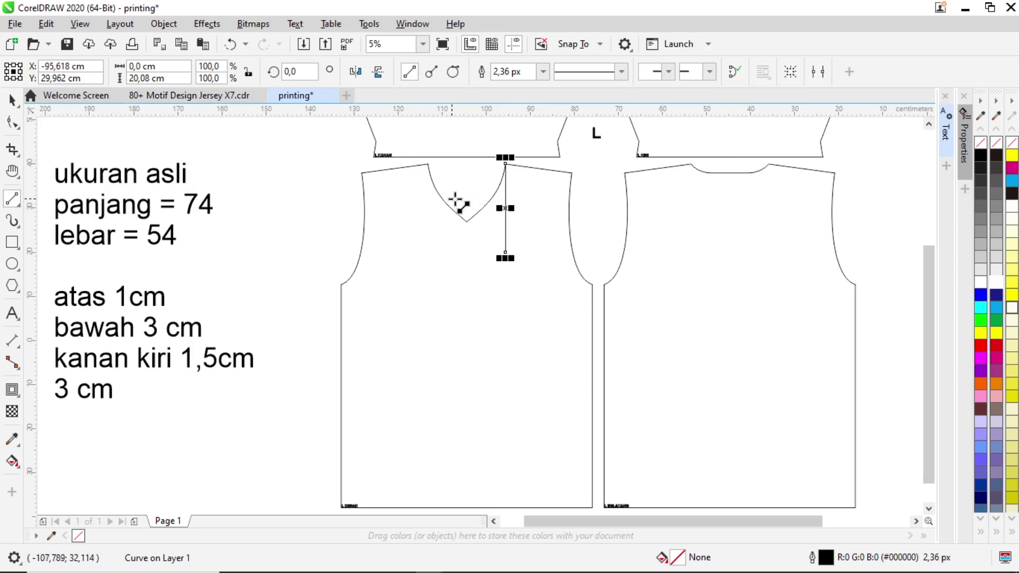
key("ctrl+z")
- Draw a vertical 2-Point Line down from the front piece's right neck-shoulder corner and set its length to 15 cm
left_click(17, 204)
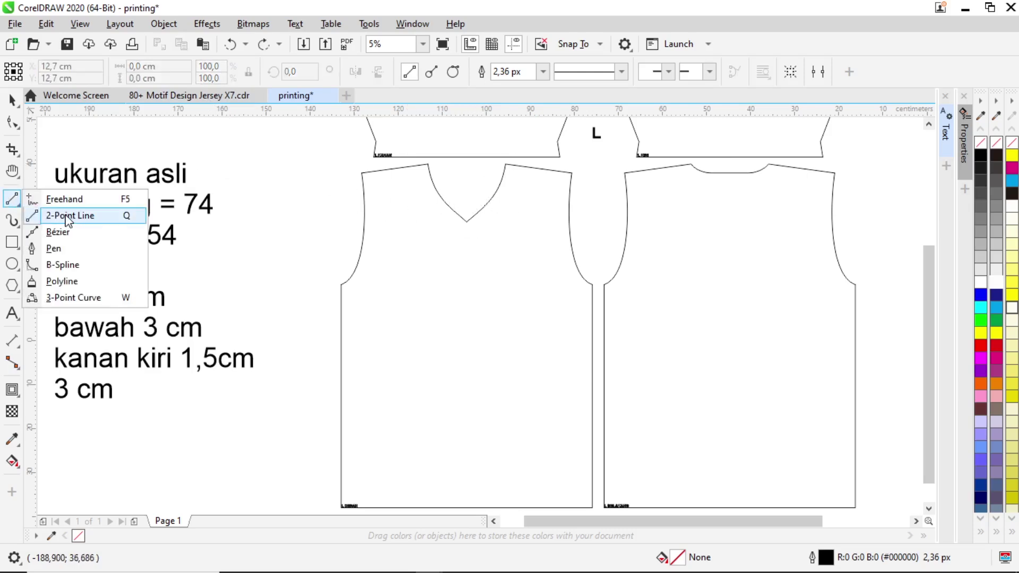
left_click(68, 218)
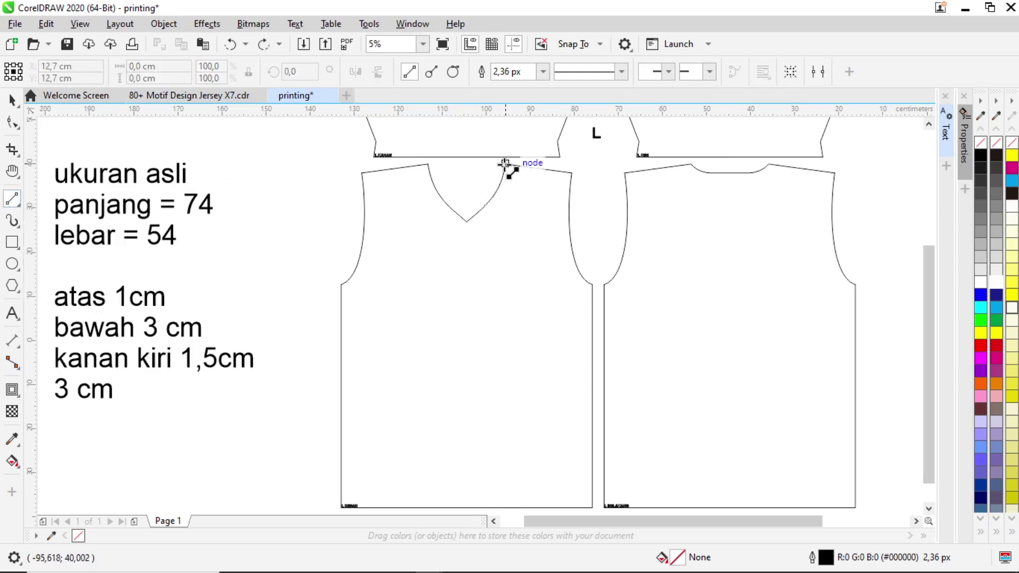
left_click_drag(505, 164, 506, 246)
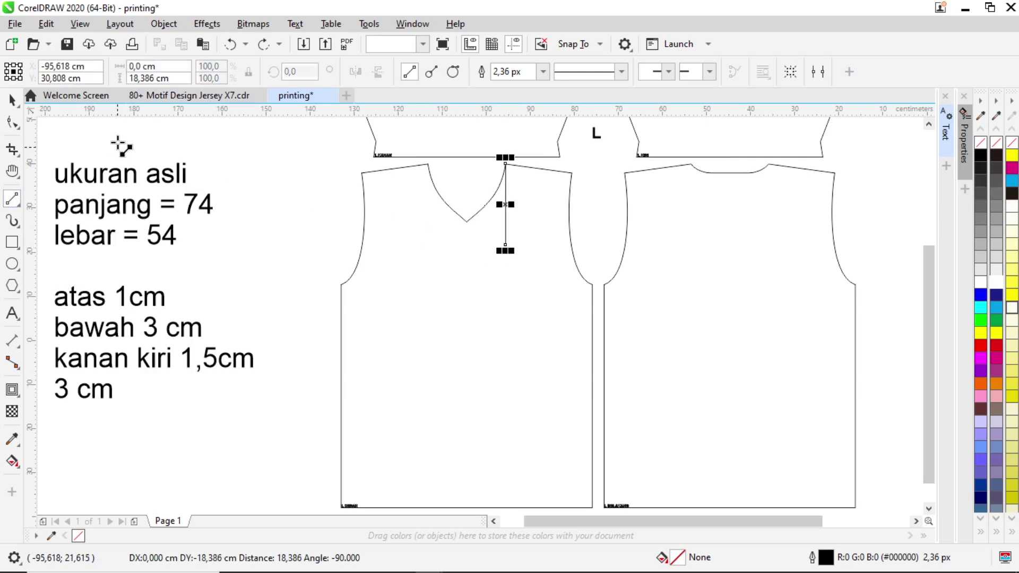
left_click_drag(170, 81, 116, 85)
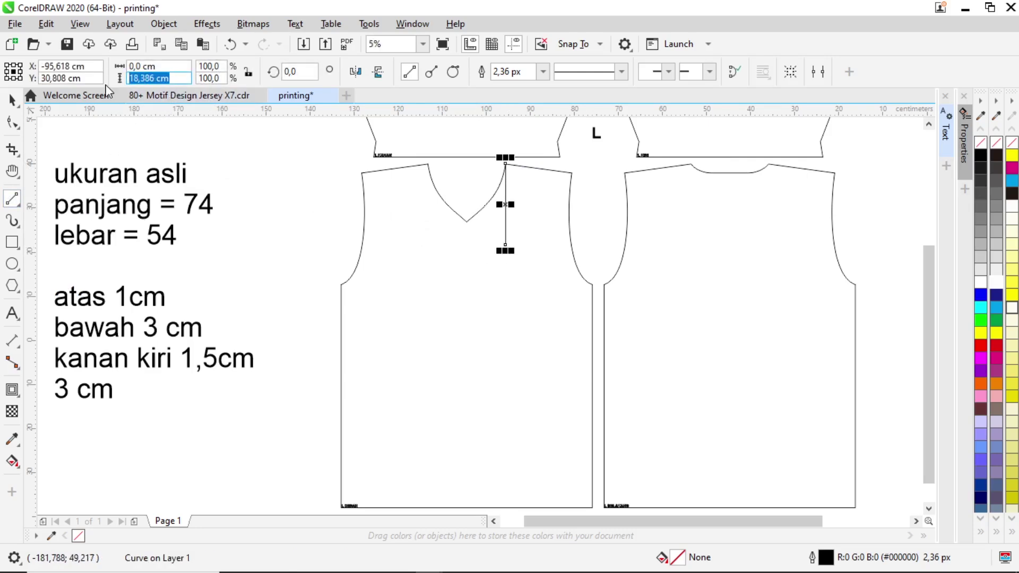
type("15")
key("Return")
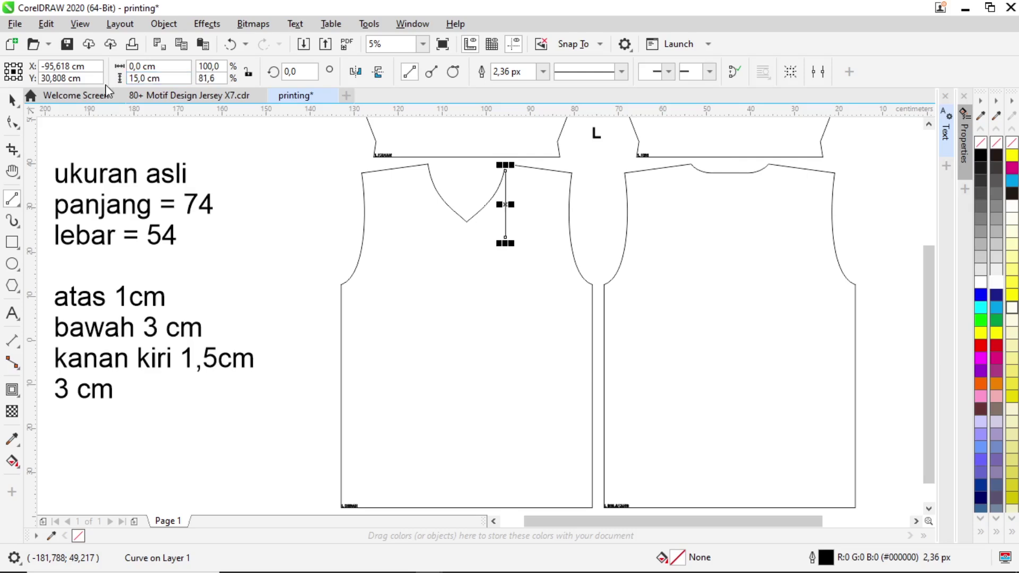
- Stretch the line's upper end to the neck-shoulder corner, about 16.7 cm long overall, and set its outline width to 20 px
left_click(12, 99)
scroll(529, 172, "up", 3)
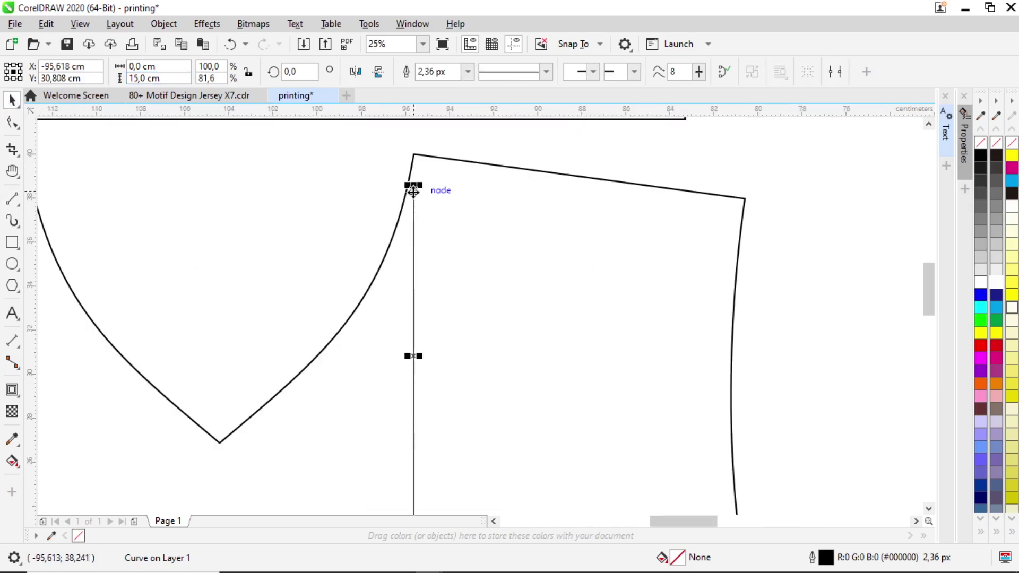
left_click_drag(413, 187, 414, 154)
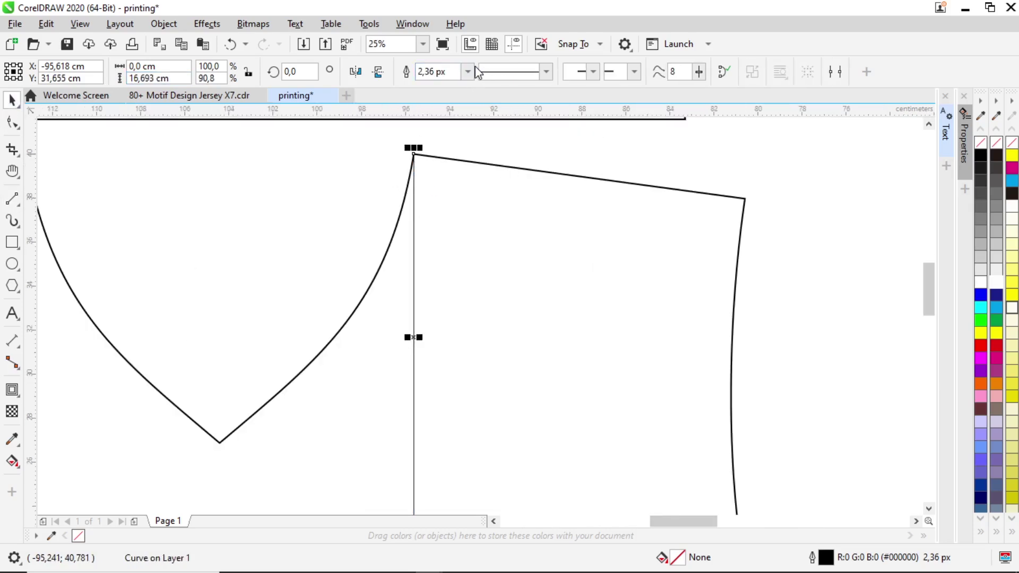
left_click(468, 71)
left_click(444, 199)
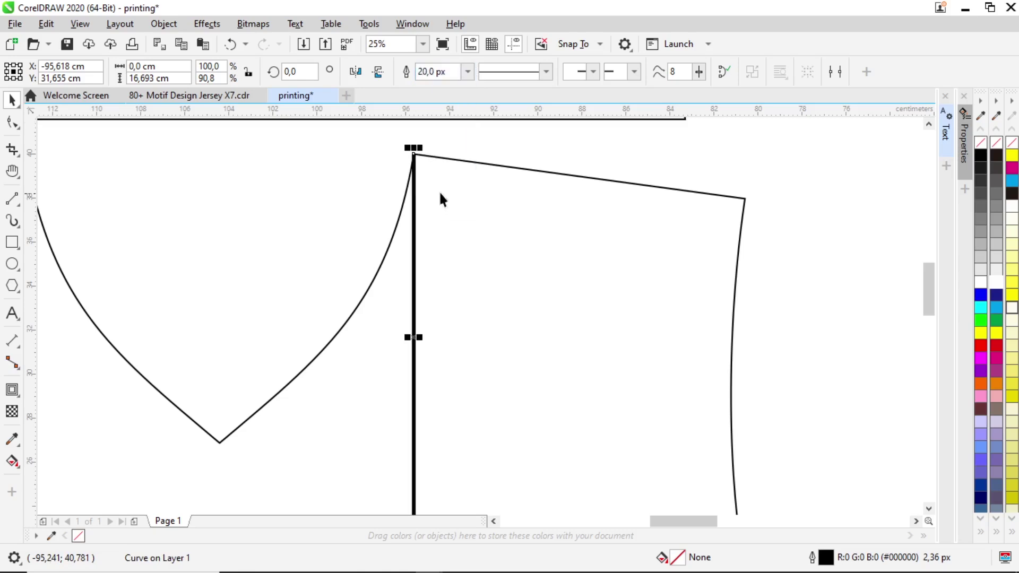
- Draw a rectangle about 6.9 × 6.8 cm at the line's lower end and centre its top edge on the line
scroll(441, 194, "down", 3)
scroll(425, 312, "up", 3)
scroll(468, 210, "down", 3)
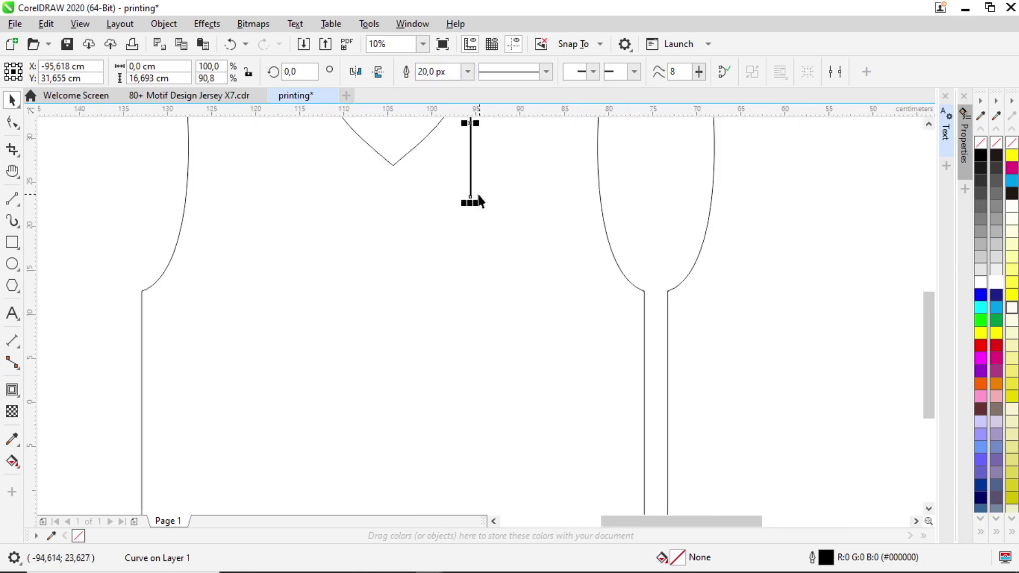
scroll(469, 202, "up", 3)
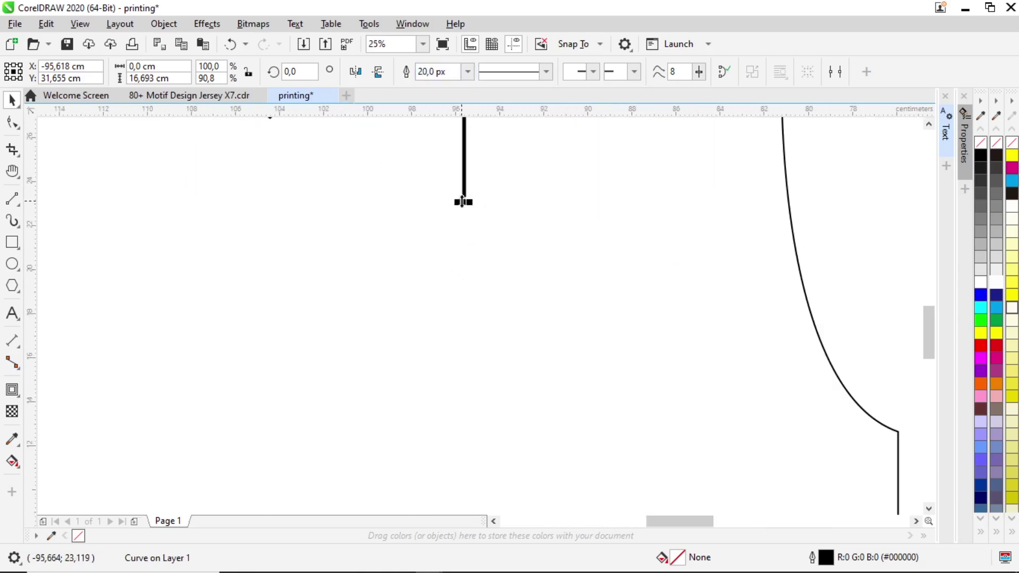
left_click(13, 242)
left_click_drag(463, 196, 616, 347)
key("space")
left_click_drag(539, 199, 469, 205)
left_click(703, 239)
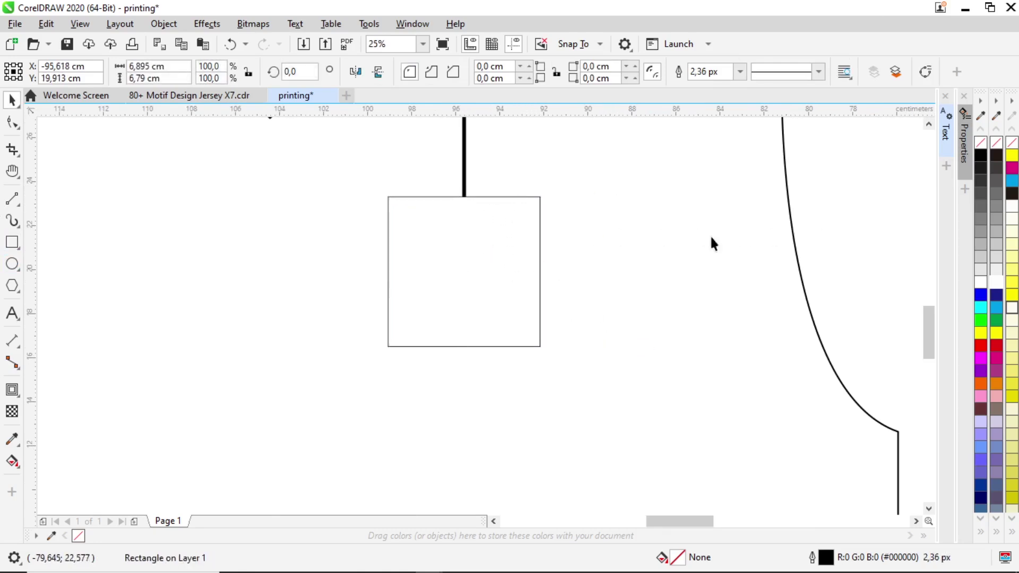
left_click(521, 268)
scroll(521, 274, "down", 3)
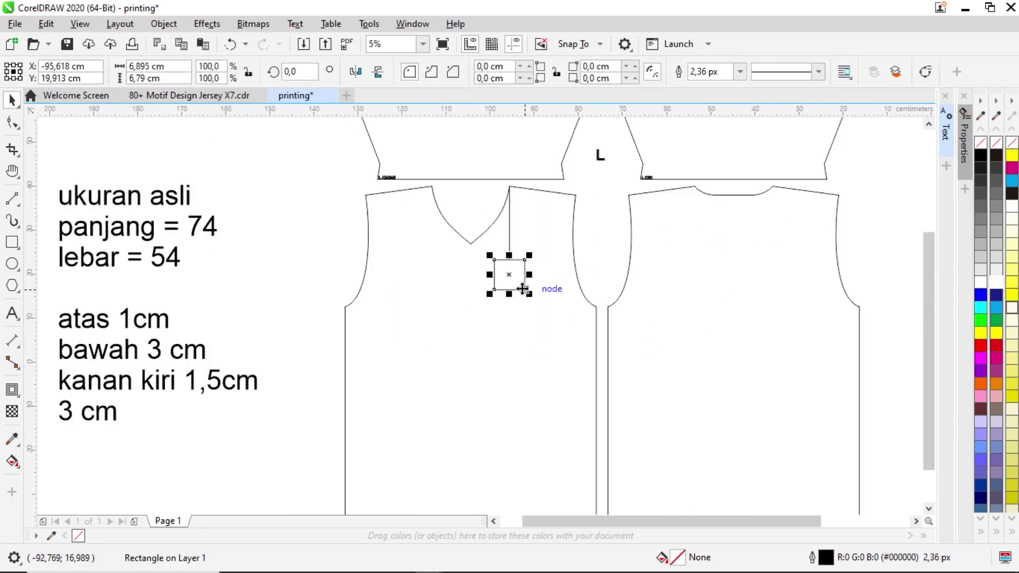
left_click(607, 246)
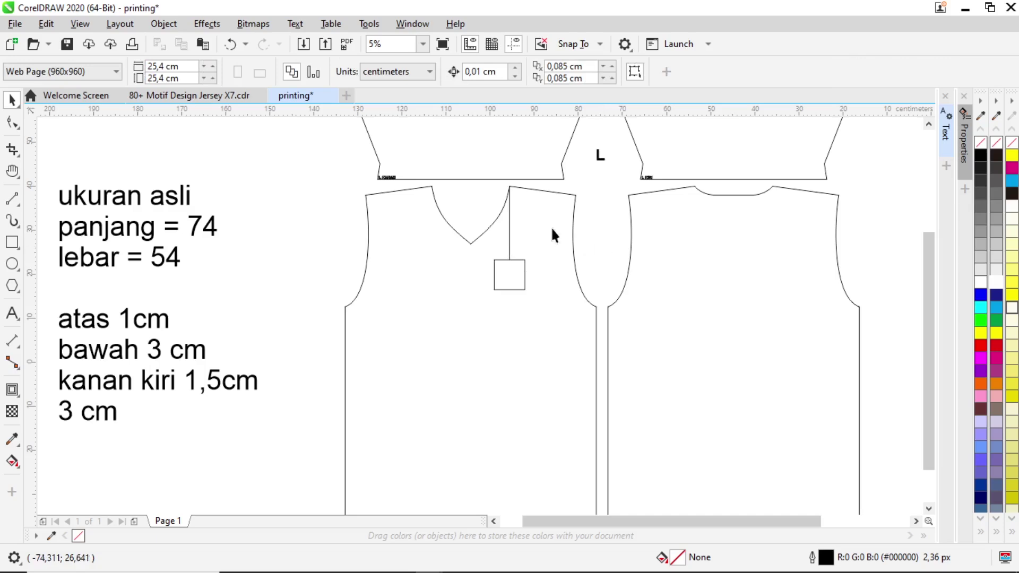
- Set the chest rectangle's width and height to 7 cm each
left_click(508, 276)
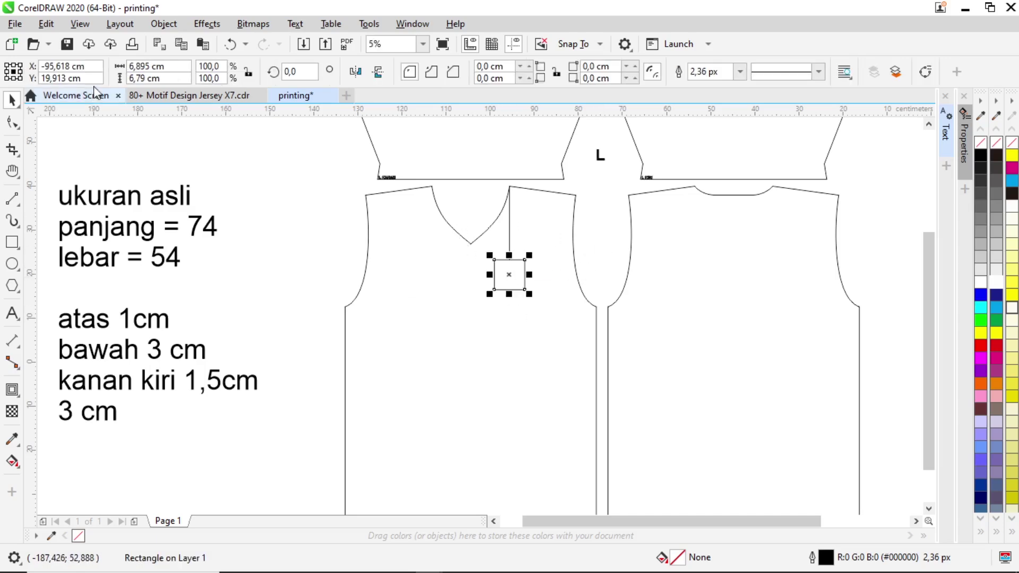
left_click(170, 78)
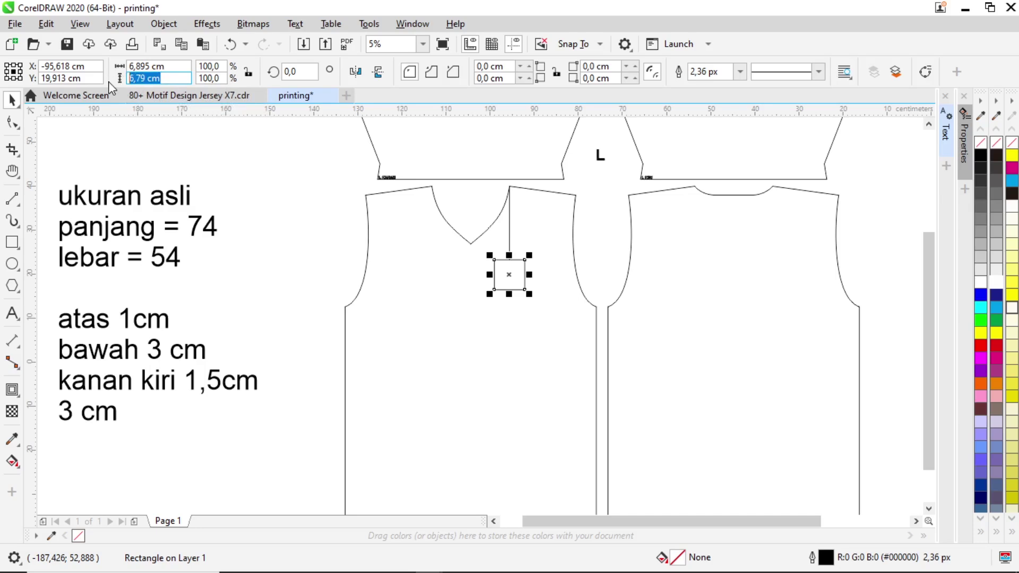
type("7")
left_click(188, 64)
type("7")
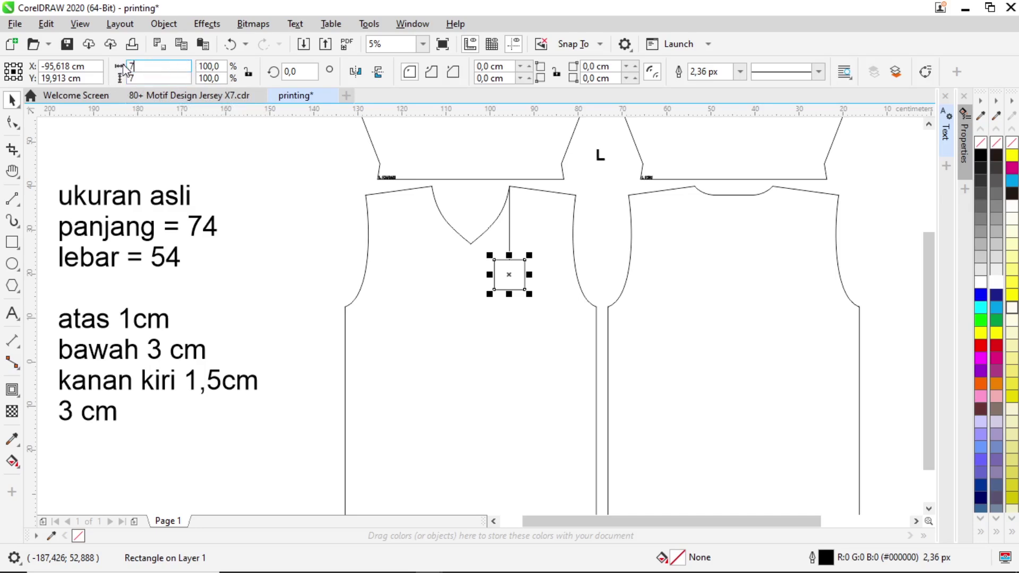
key("Return")
- Move the 7 cm square slightly to align its top edge with the lower end of the thick vertical line
scroll(502, 249, "up", 4)
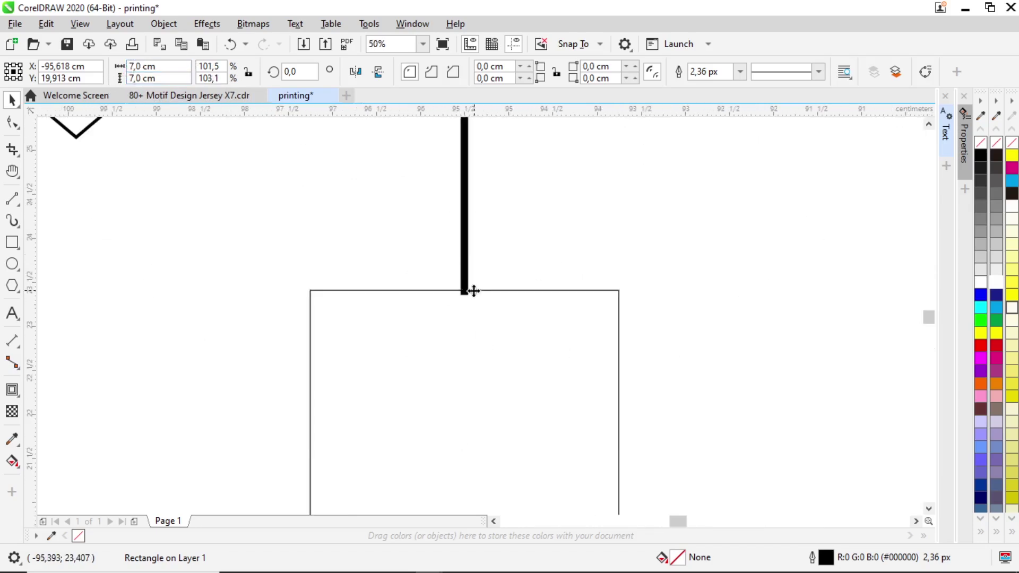
scroll(472, 289, "up", 1)
left_click_drag(467, 288, 457, 301)
scroll(502, 233, "down", 4)
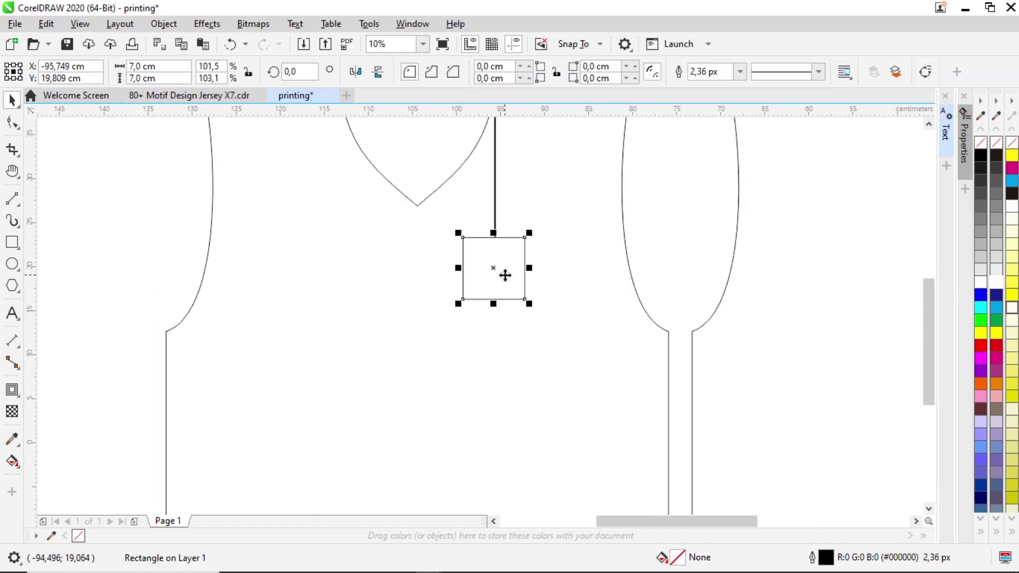
scroll(452, 255, "down", 2)
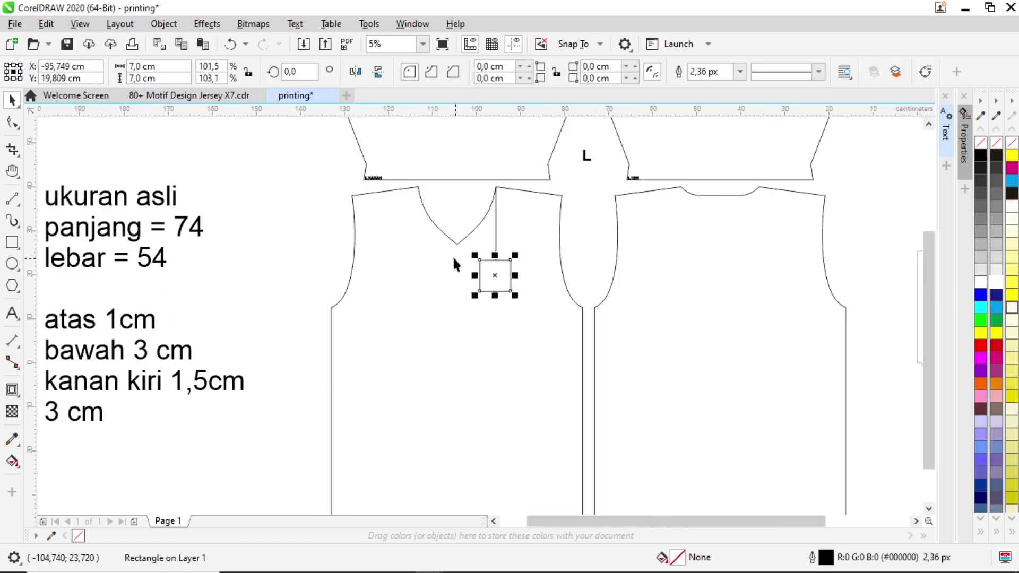
- Duplicate the 7 cm square onto the opposite side of the chest and set the copy's width and height to 5 cm
scroll(566, 228, "up", 2)
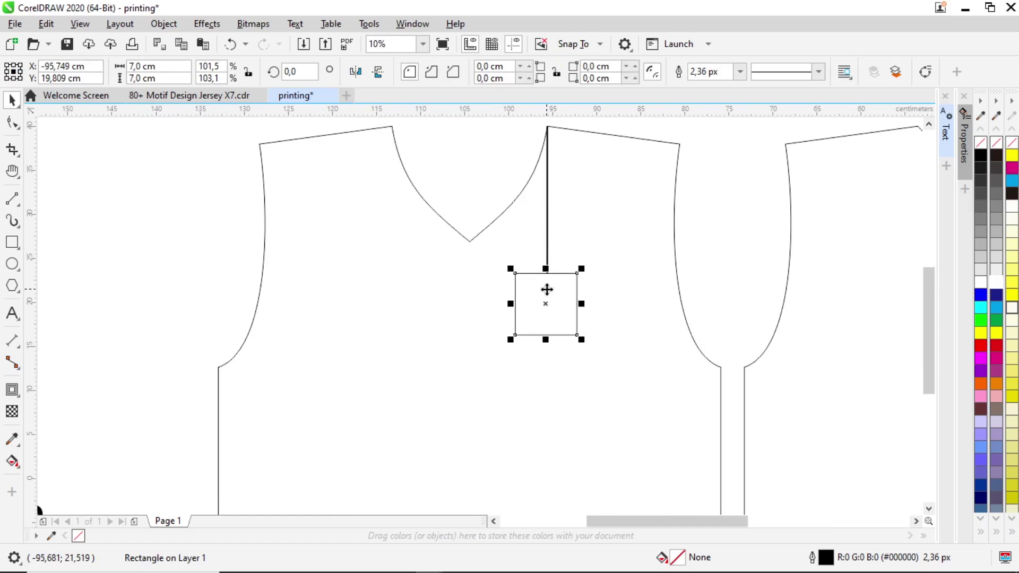
left_click_drag(551, 286, 366, 287)
left_click_drag(159, 66, 101, 69)
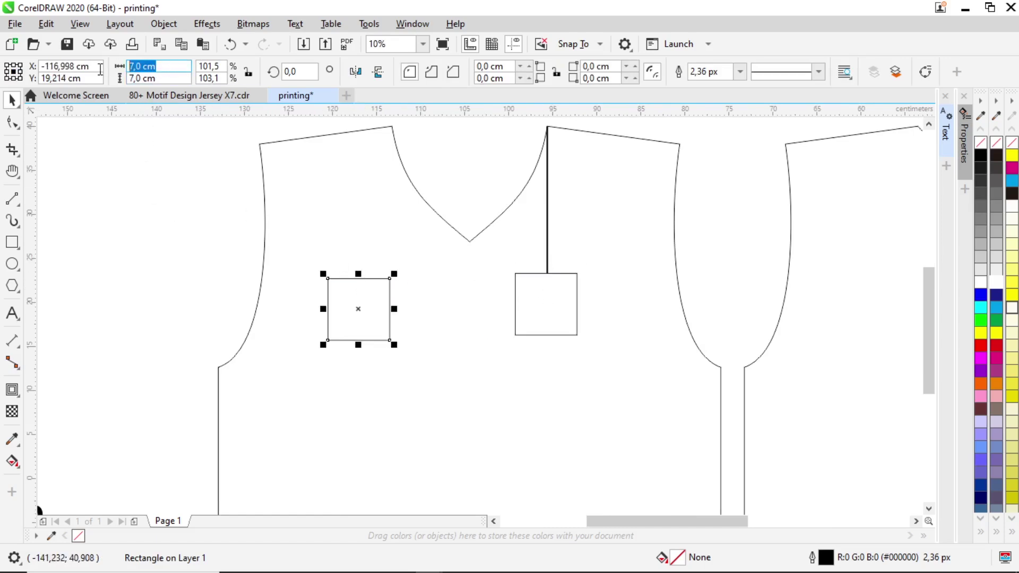
type("5")
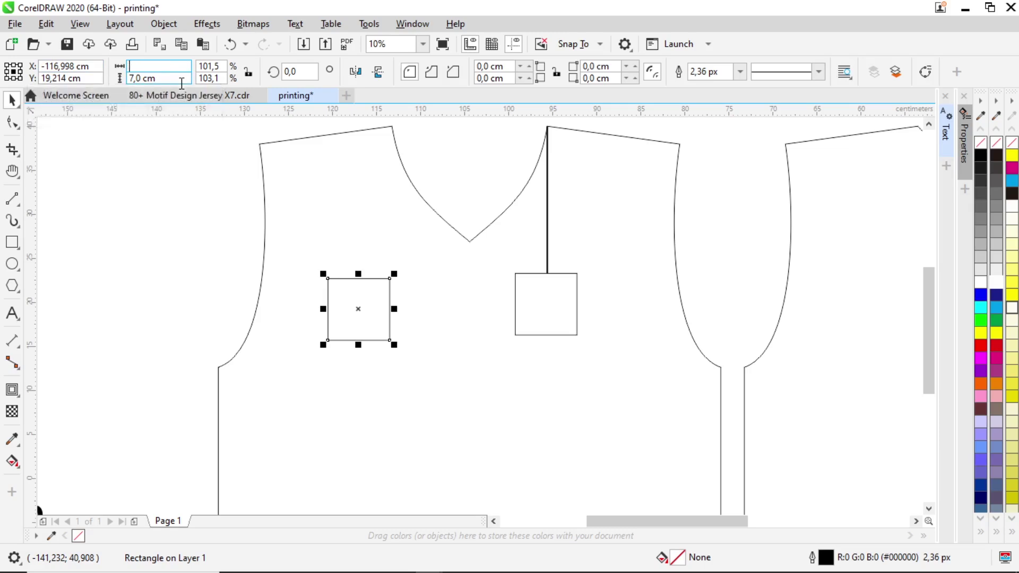
key("Tab")
type("5")
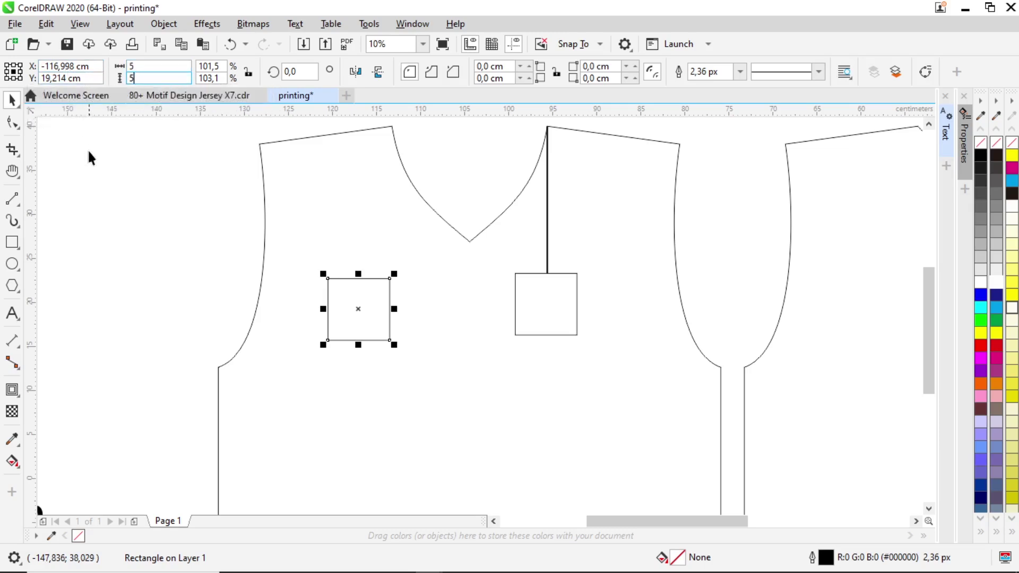
key("Return")
- Reposition the 5 cm and 7 cm squares on the chest and align their centres to the same height
left_click_drag(362, 302, 377, 295)
left_click(557, 298)
left_click_drag(557, 297, 531, 290)
scroll(549, 272, "up", 5)
scroll(562, 305, "down", 5)
left_click_drag(370, 326, 401, 321)
left_click(578, 318, "shift")
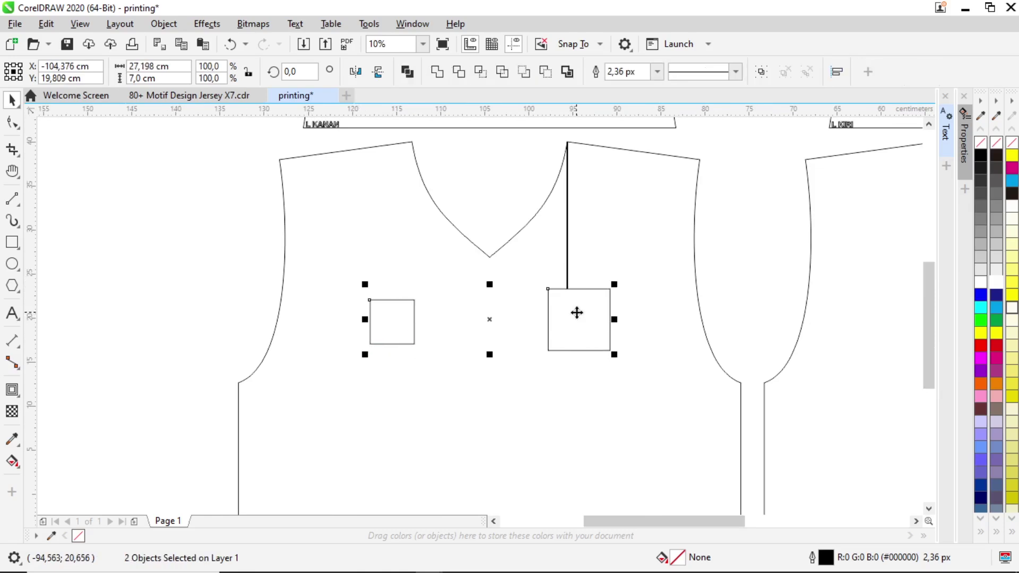
key("e")
left_click(199, 295)
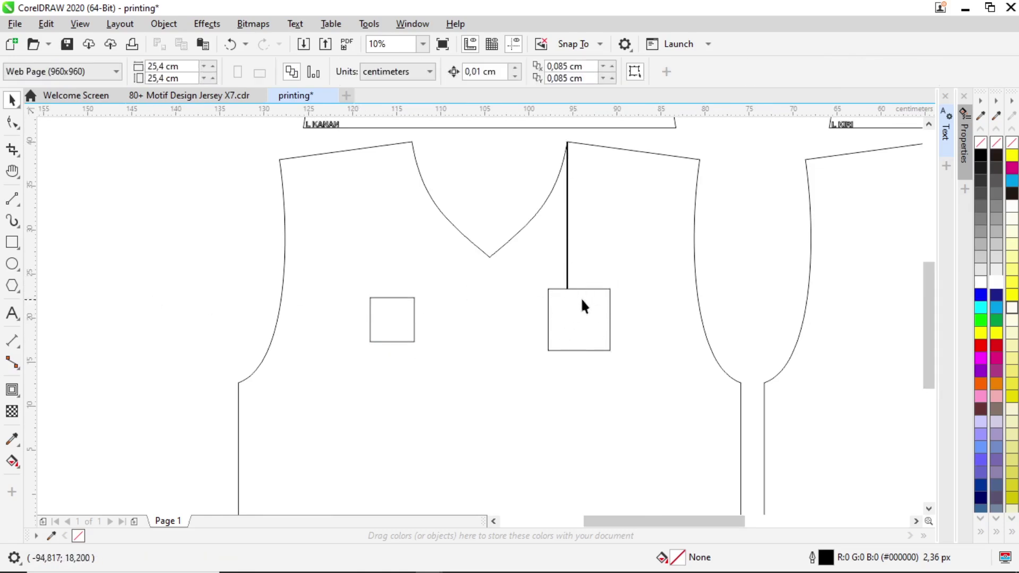
- Shift the 7 cm square slightly to the right and group it with the 5 cm square
left_click(572, 312)
left_click(376, 328)
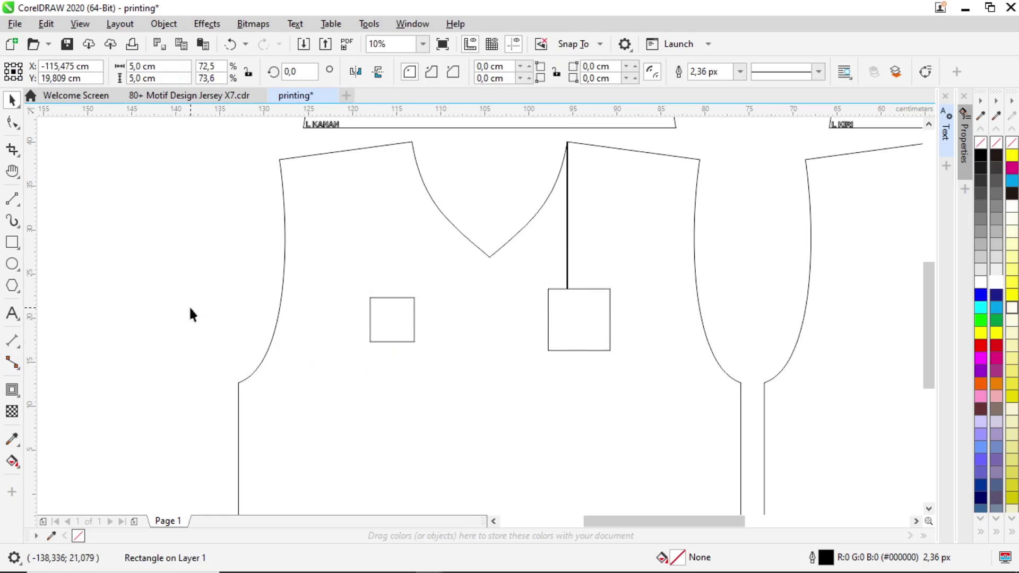
left_click(191, 314)
left_click(371, 323)
left_click(584, 324)
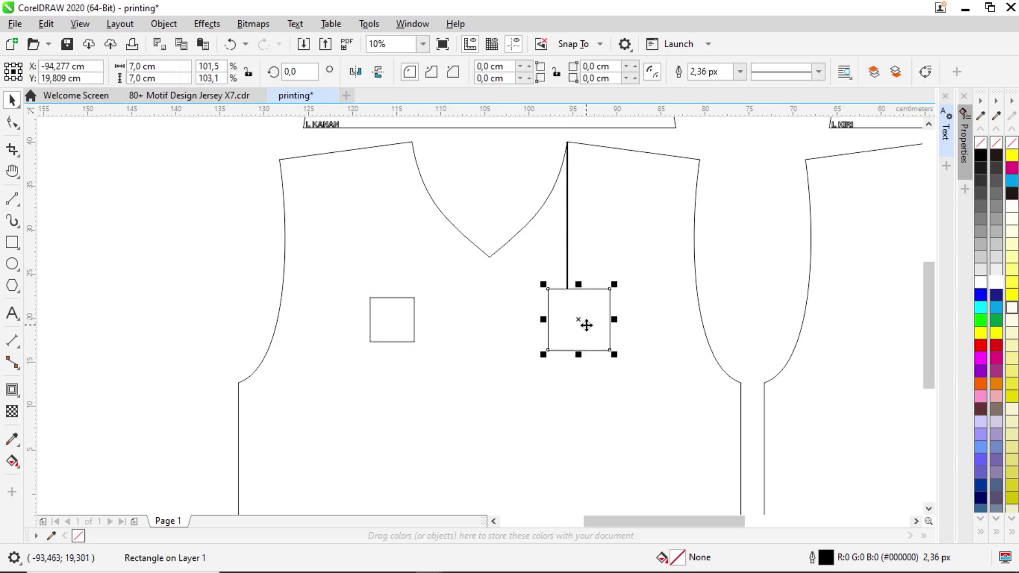
left_click_drag(594, 339, 595, 340)
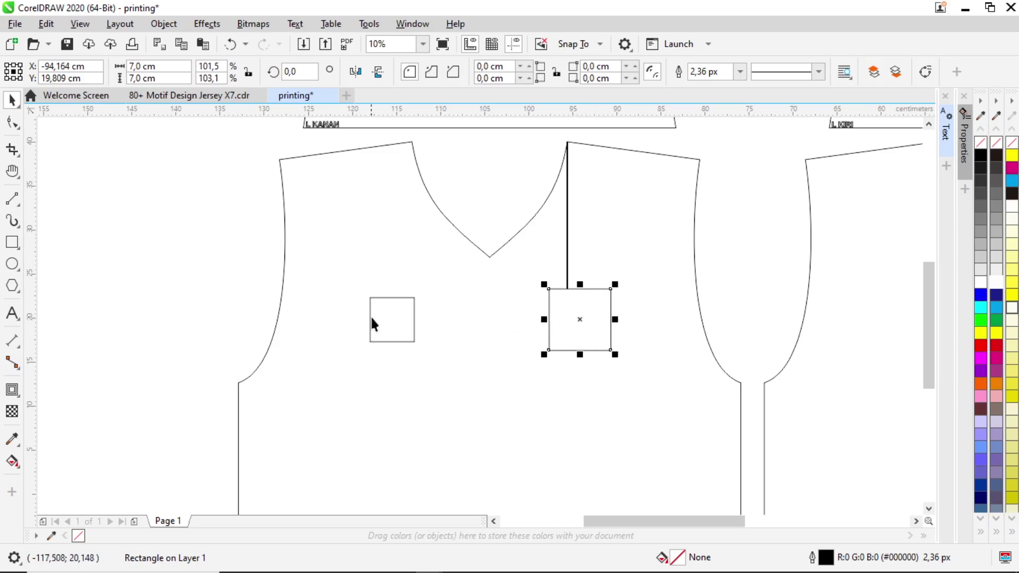
left_click(393, 315, "shift")
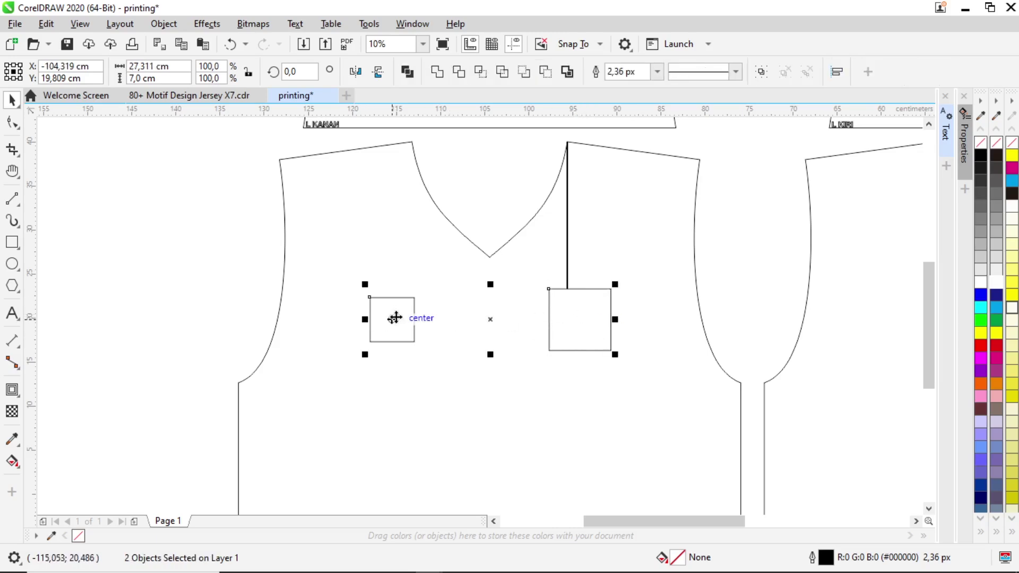
key("ctrl+g")
left_click(191, 291)
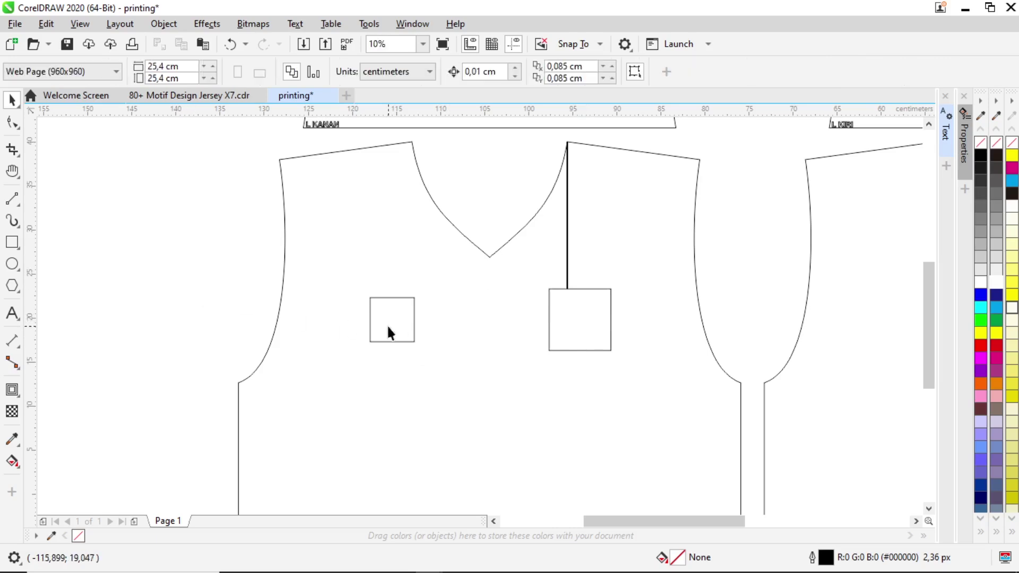
- Centre the grouped squares horizontally on the front body pattern
left_click(540, 323)
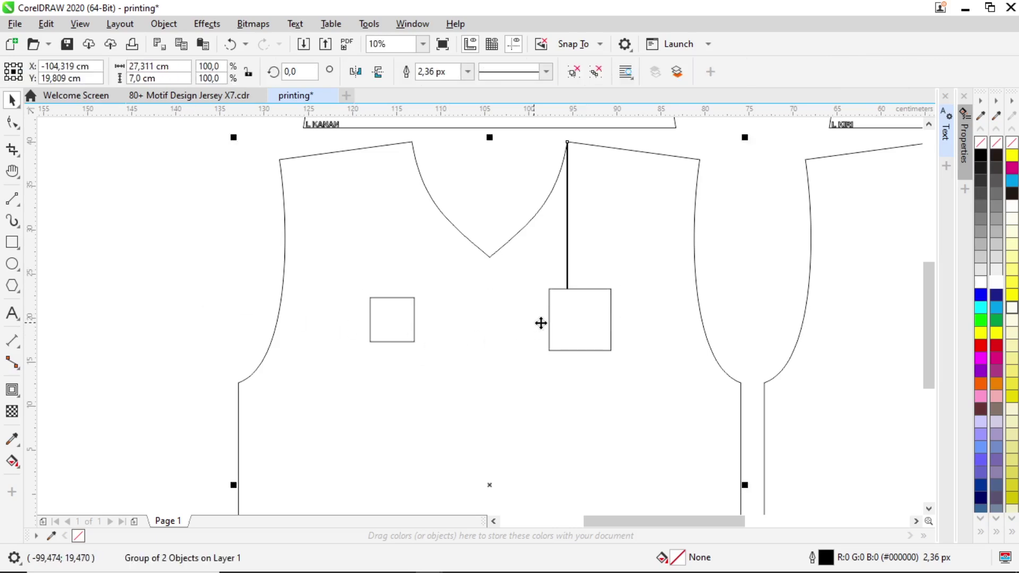
left_click(398, 320)
left_click(550, 332)
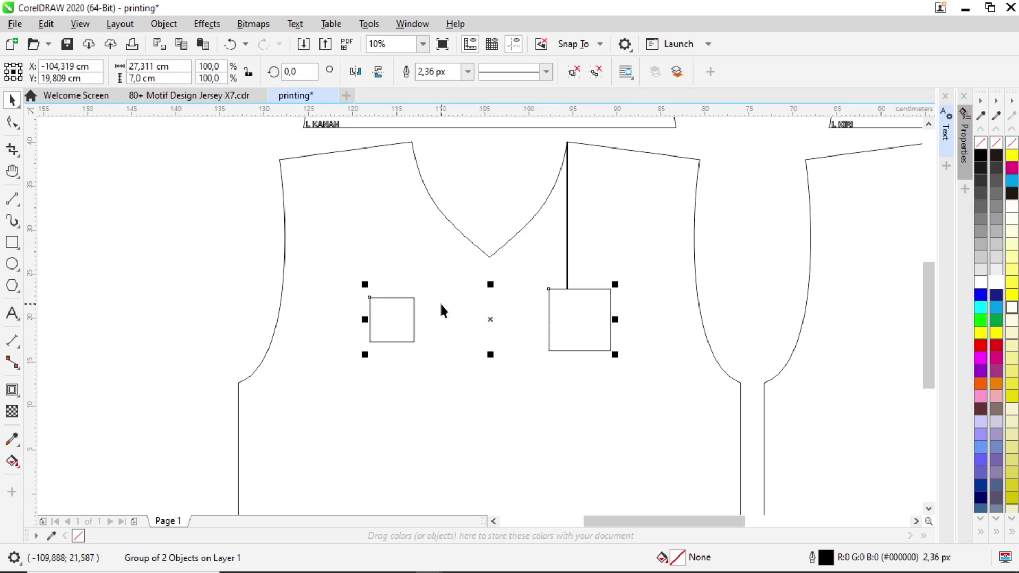
left_click(442, 387, "shift")
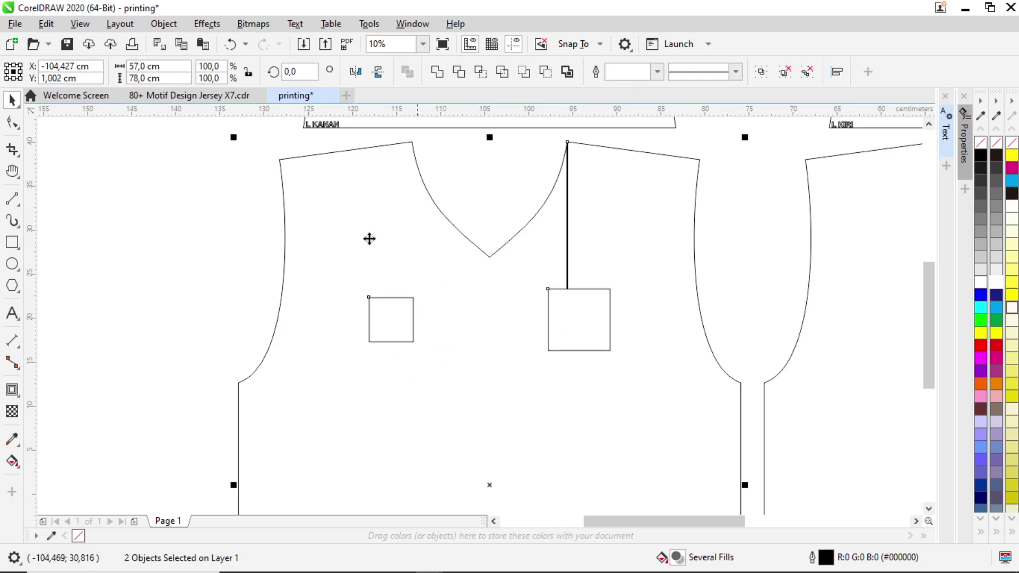
left_click(476, 331)
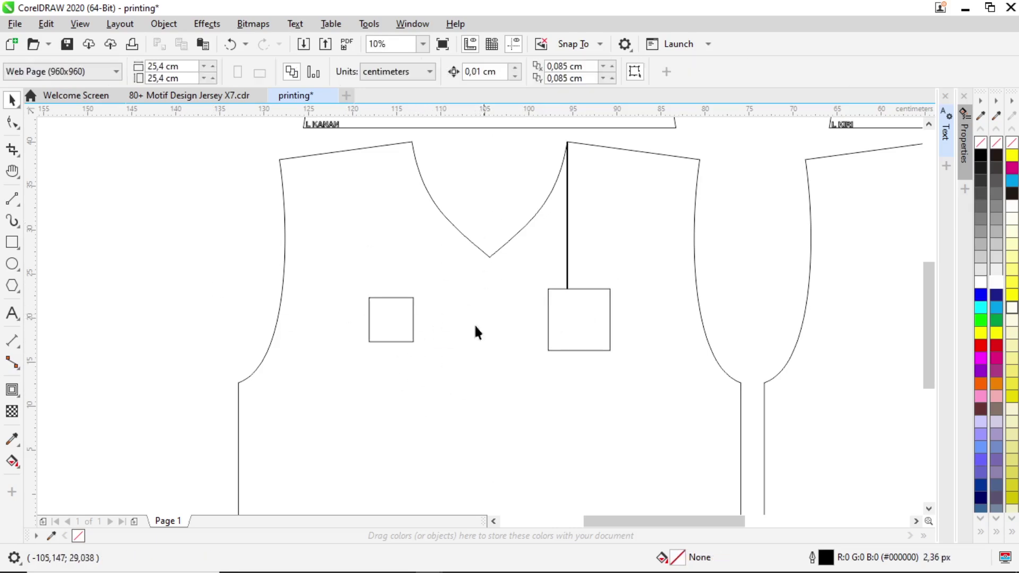
- Nudge the grouped squares slightly to the right on the front body pattern
left_click(584, 309)
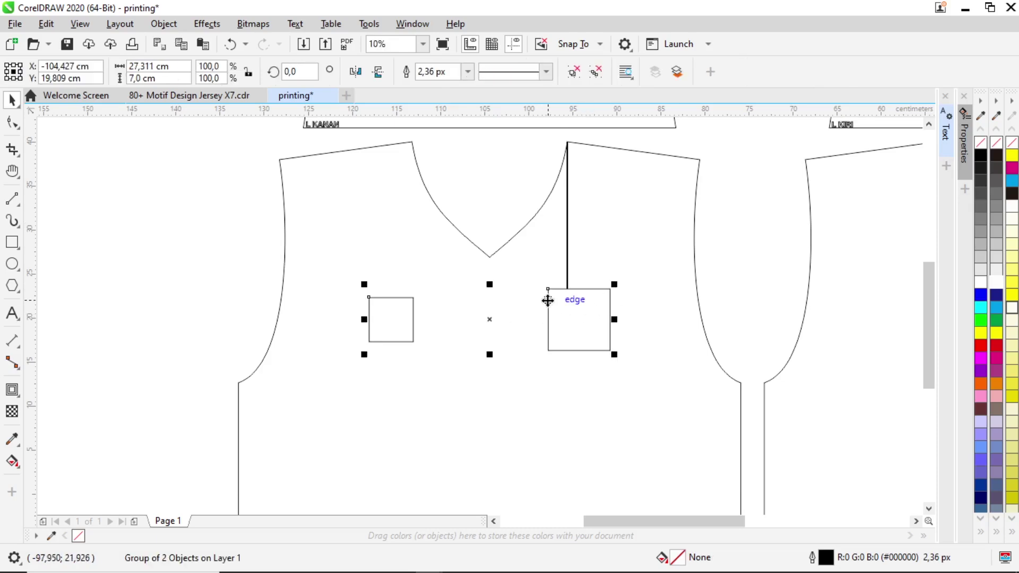
key("Right")
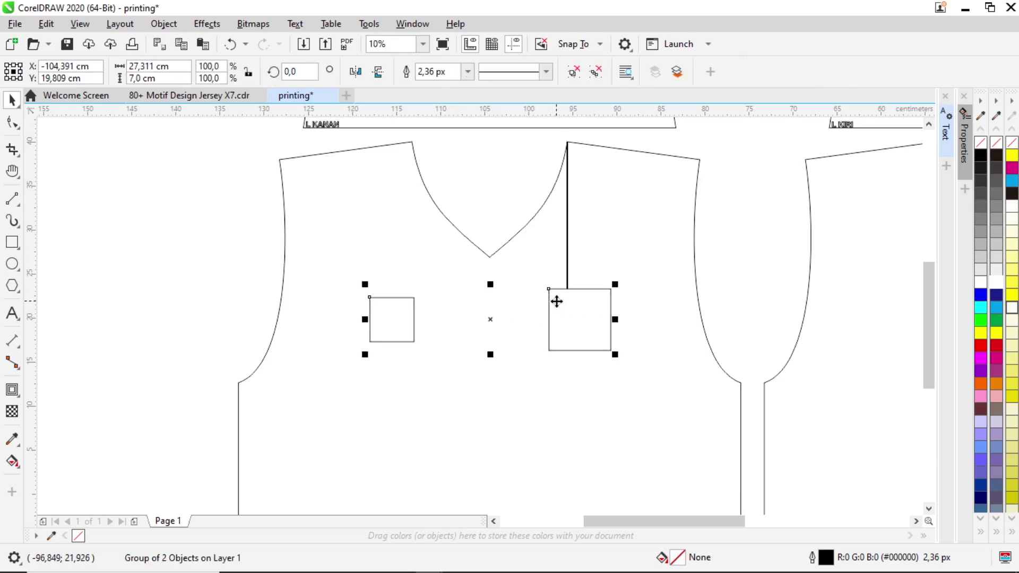
left_click(152, 342)
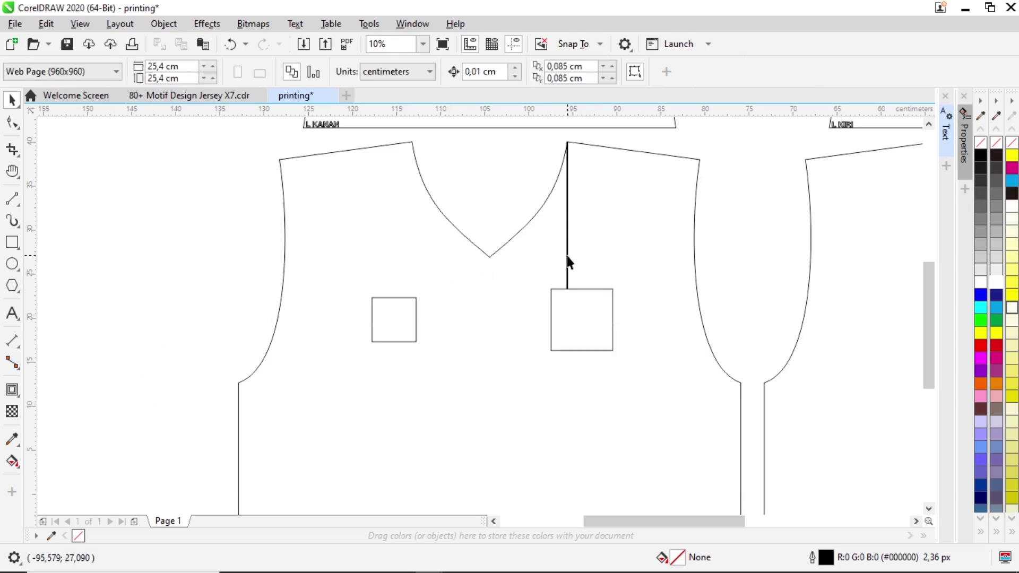
- Add the text "logo" inside the 7 cm square and enlarge it to about 5.5 cm wide
left_click(12, 313)
left_click(557, 313)
scroll(562, 316, "up", 3)
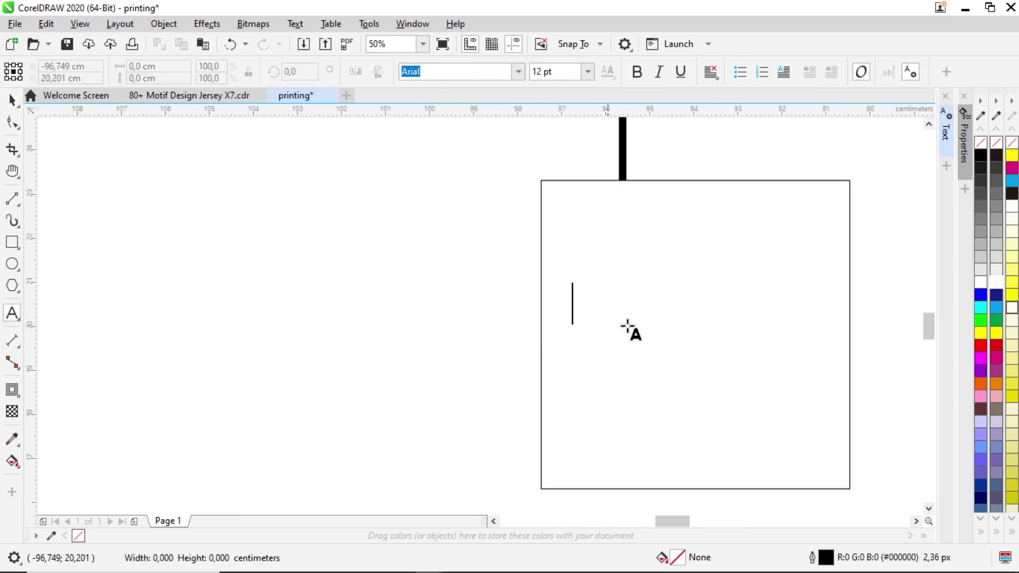
type("logo")
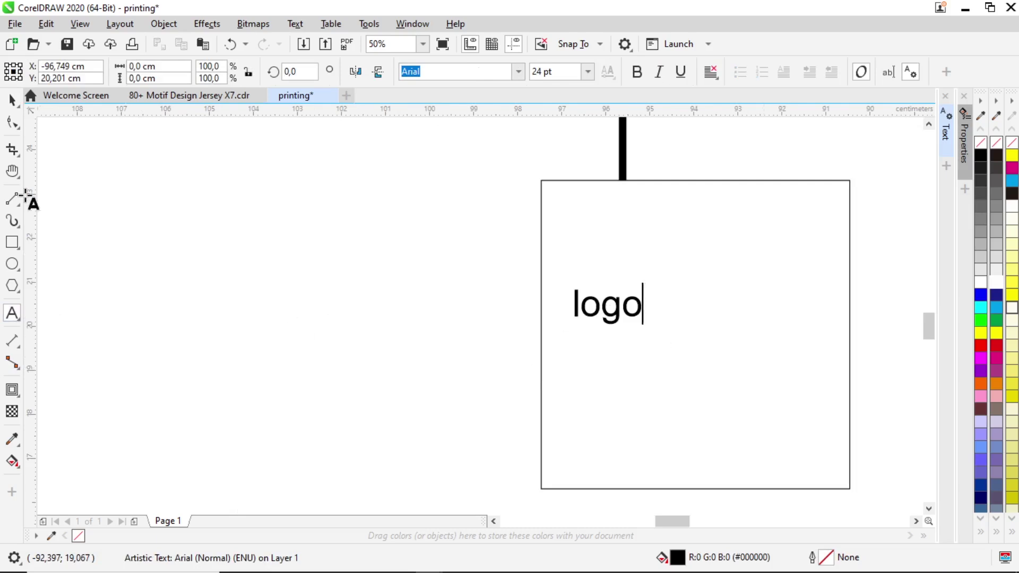
left_click(12, 100)
- Duplicate the "logo" text onto the 5 cm square and replace the copy's wording with "apparel"
mouse_move(646, 329)
left_mouse_down()
mouse_move(692, 380)
mouse_move(825, 467)
mouse_move(776, 383)
mouse_move(784, 369)
mouse_move(521, 380)
mouse_move(351, 371)
left_mouse_up()
scroll(769, 381, "down", 2)
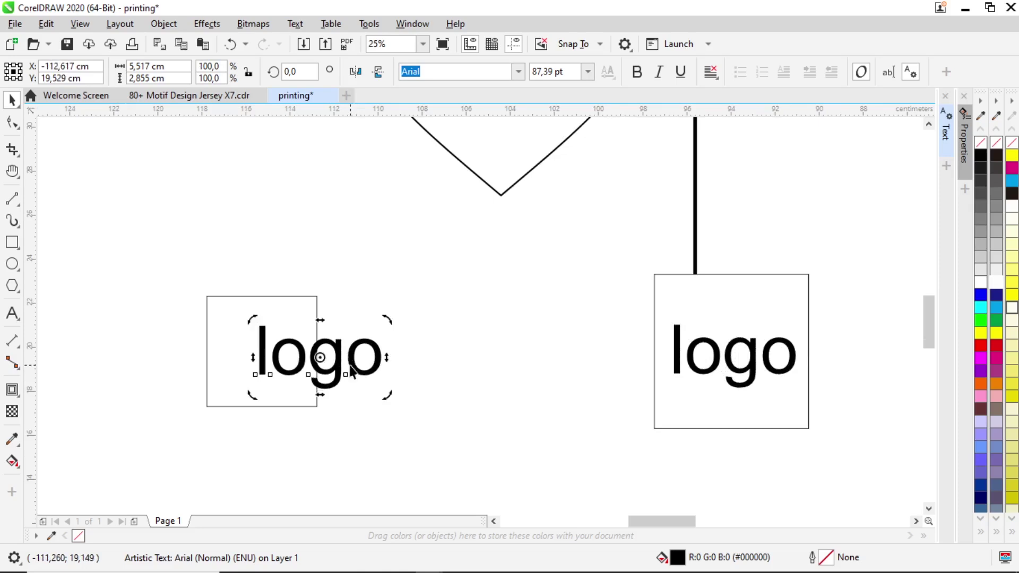
double_click(351, 371)
key("ctrl+a")
type("appar")
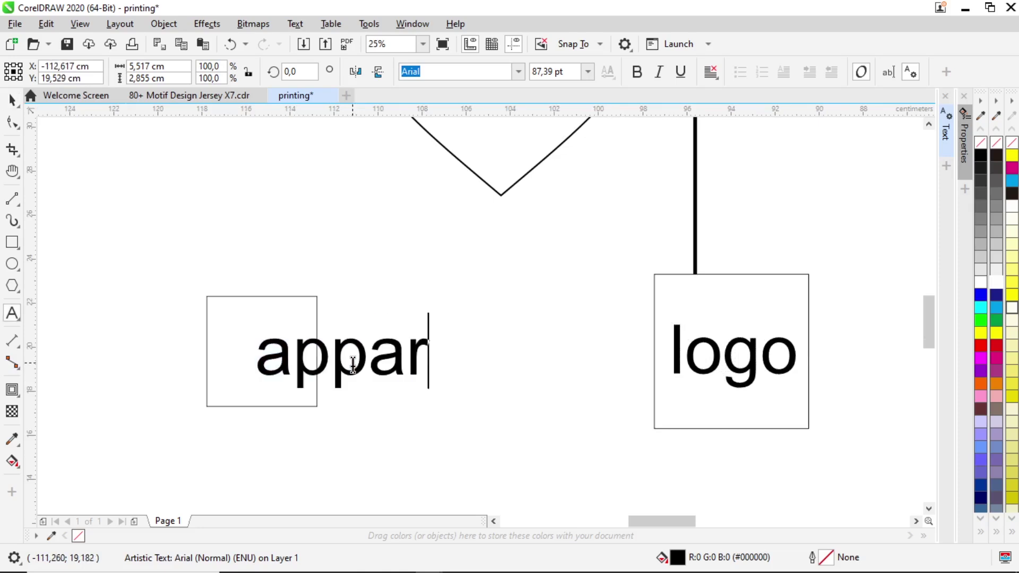
type("el")
key("Escape")
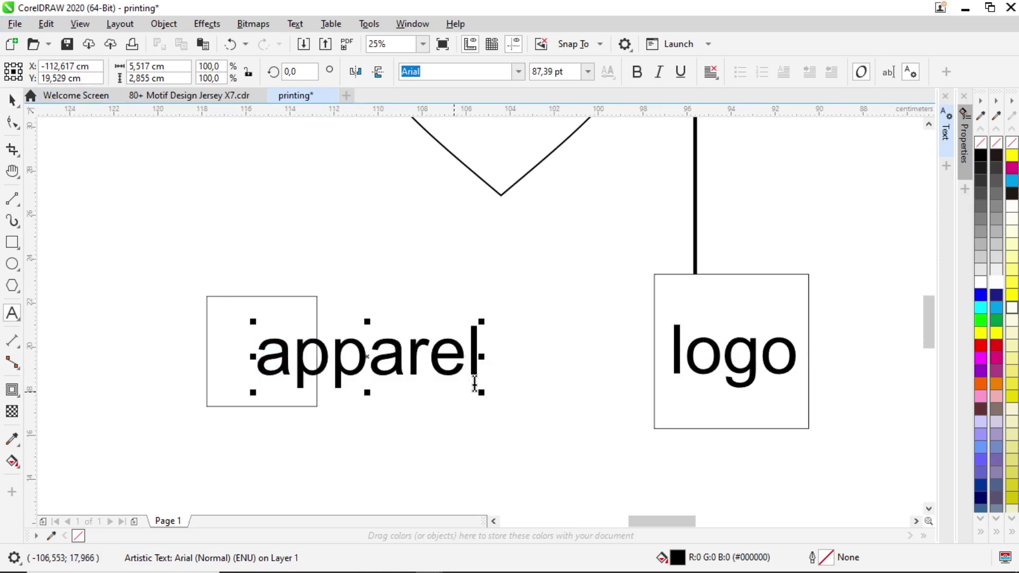
- Shorten the label over the 5 cm square to "aprl"
key("BackSpace")
key("BackSpace")
key("BackSpace")
key("BackSpace")
key("BackSpace")
type("rl")
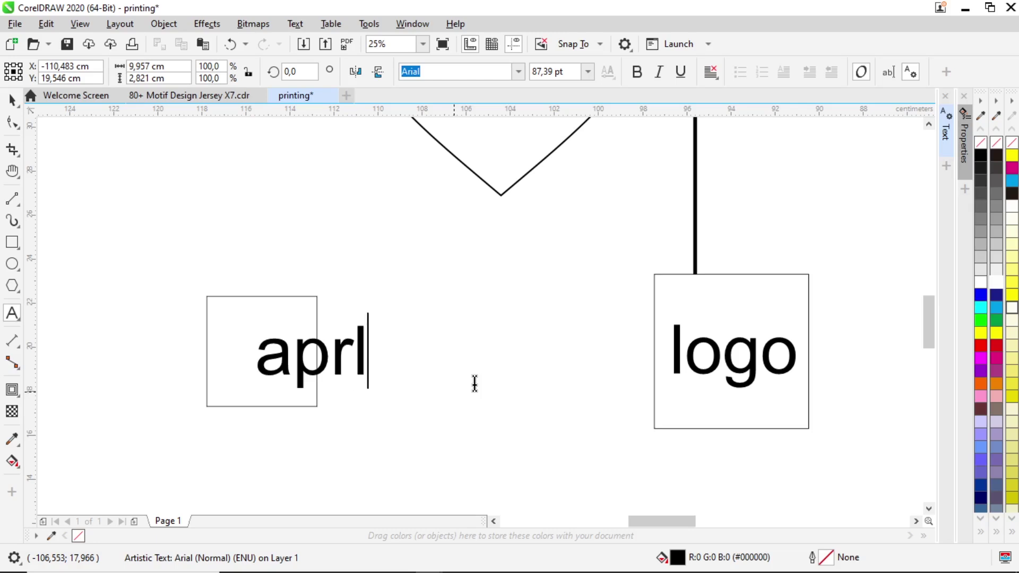
key("Escape")
key("ctrl+space")
- Move the "aprl" text into the 5 cm square, try centring it on the grouped squares, and undo the centring
left_click_drag(335, 369, 312, 396)
left_click(285, 402, "shift")
key("c")
key("e")
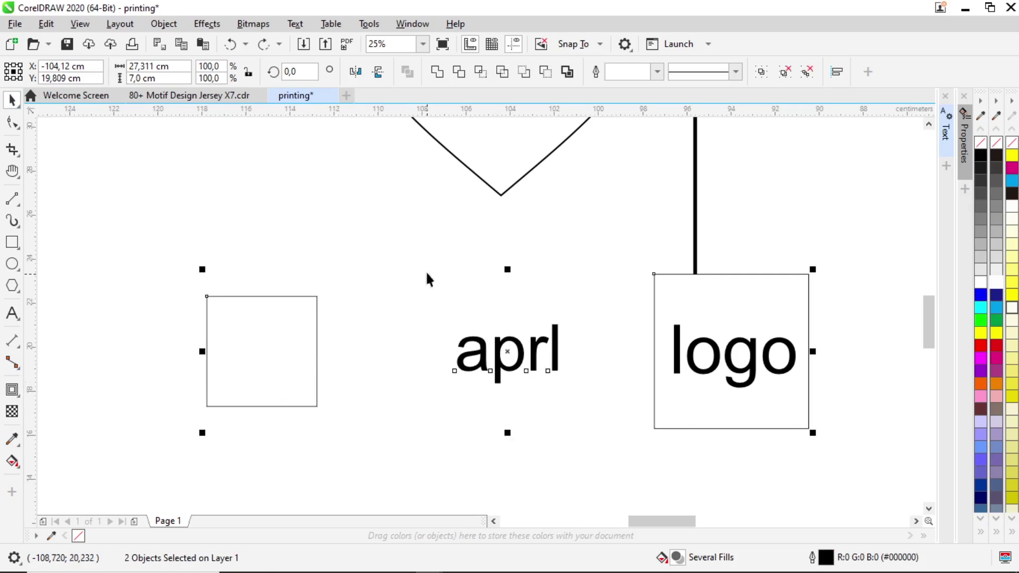
key("ctrl+z")
key("Tab")
key("Tab")
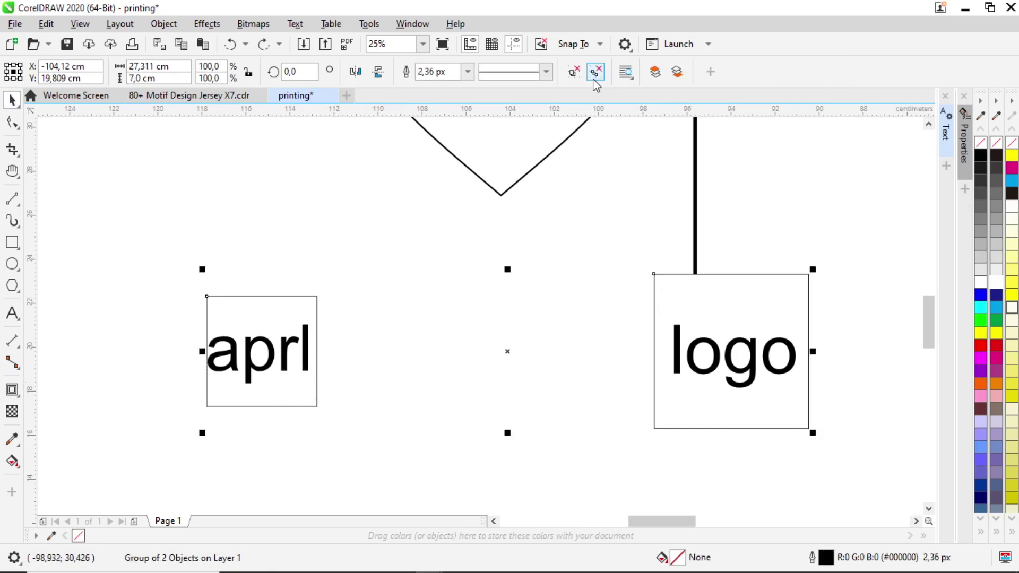
- Ungroup the two squares and centre the "aprl" text within the 5 cm square
left_click(573, 74)
left_click(291, 360)
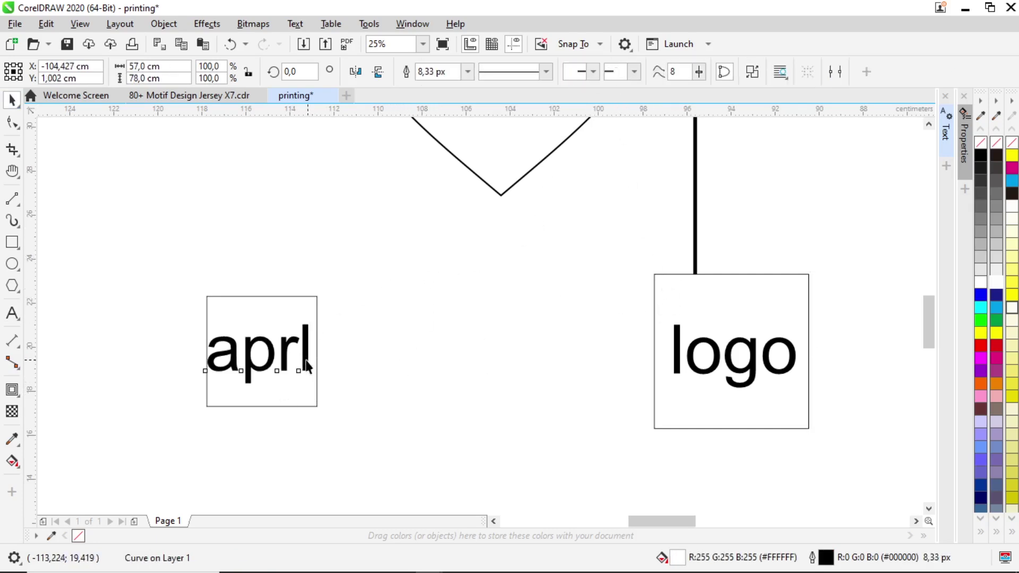
left_click(305, 366)
left_click(284, 294, "shift")
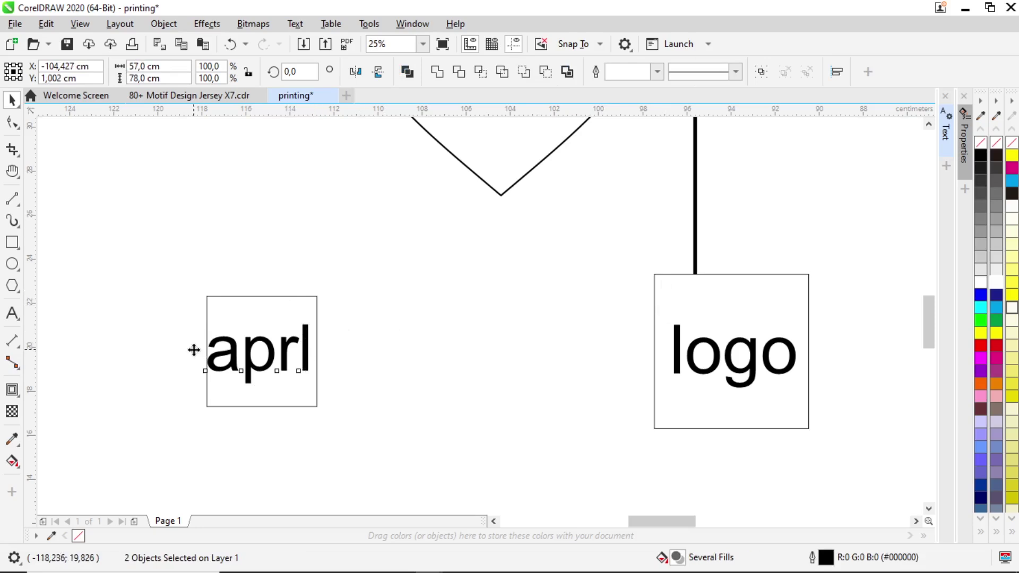
scroll(275, 356, "down", 4)
scroll(220, 355, "up", 4)
key("Escape")
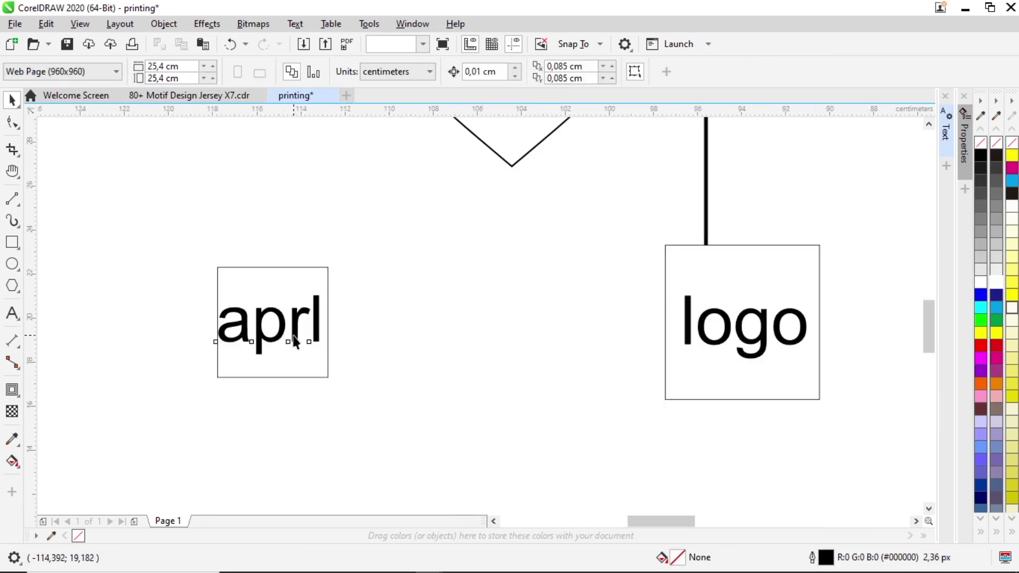
left_click(294, 273)
left_click(389, 277)
scroll(389, 277, "down", 3)
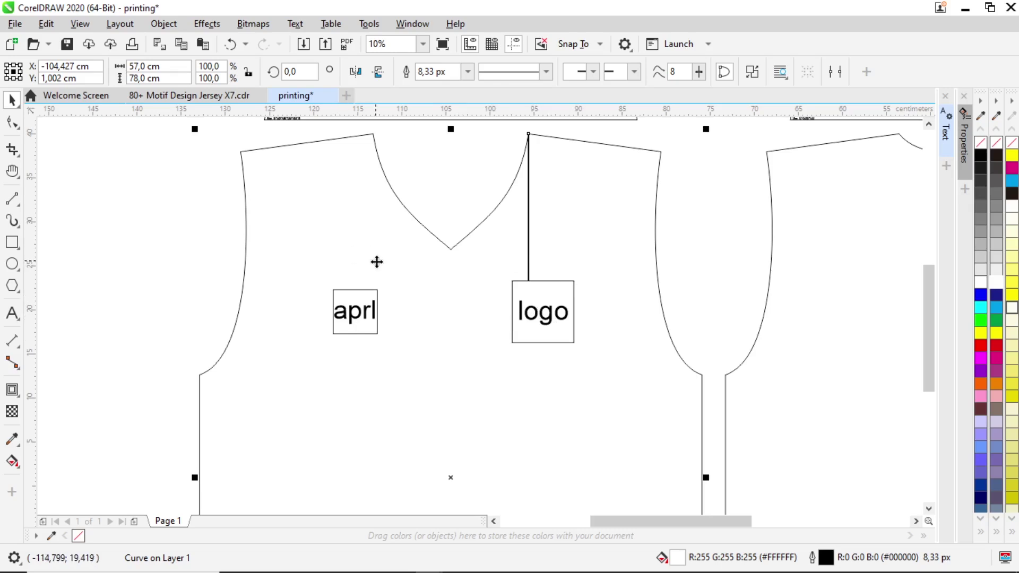
- Duplicate the "logo" text beside the thick vertical line and change the copy's wording to "15 cm"
left_click(540, 326)
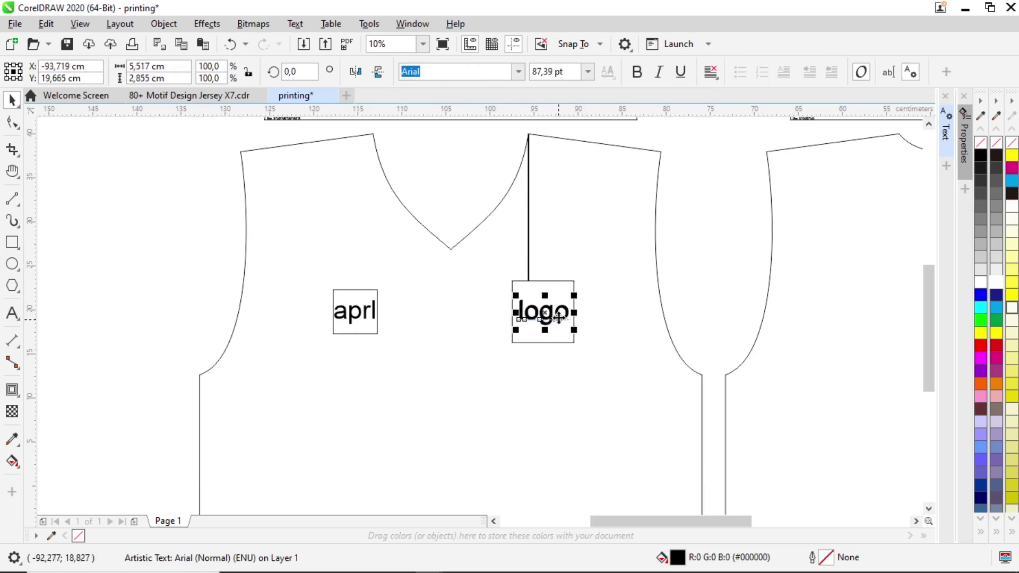
left_click_drag(541, 318, 563, 228)
double_click(564, 227)
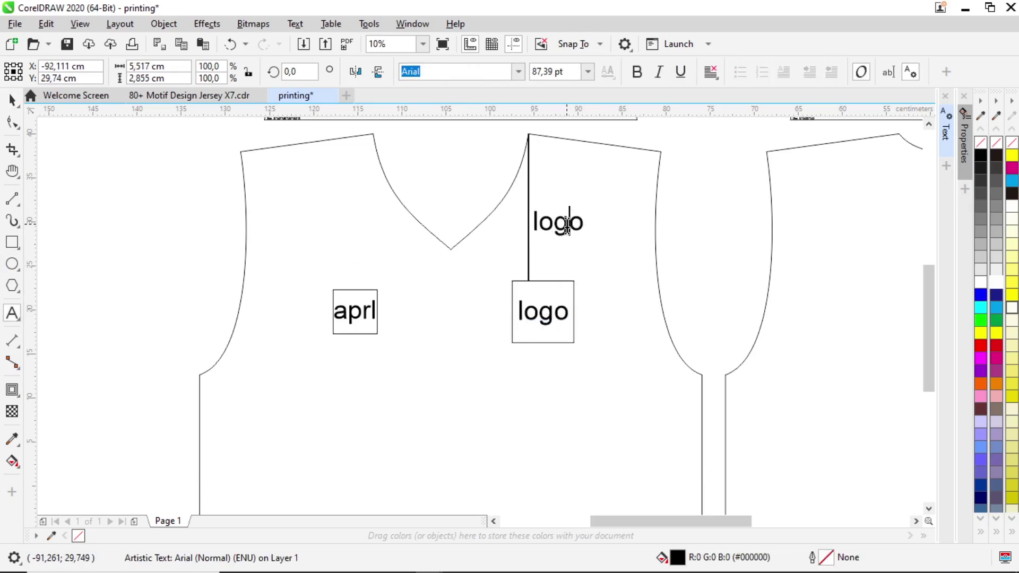
type("1")
key("ctrl+a")
type("1")
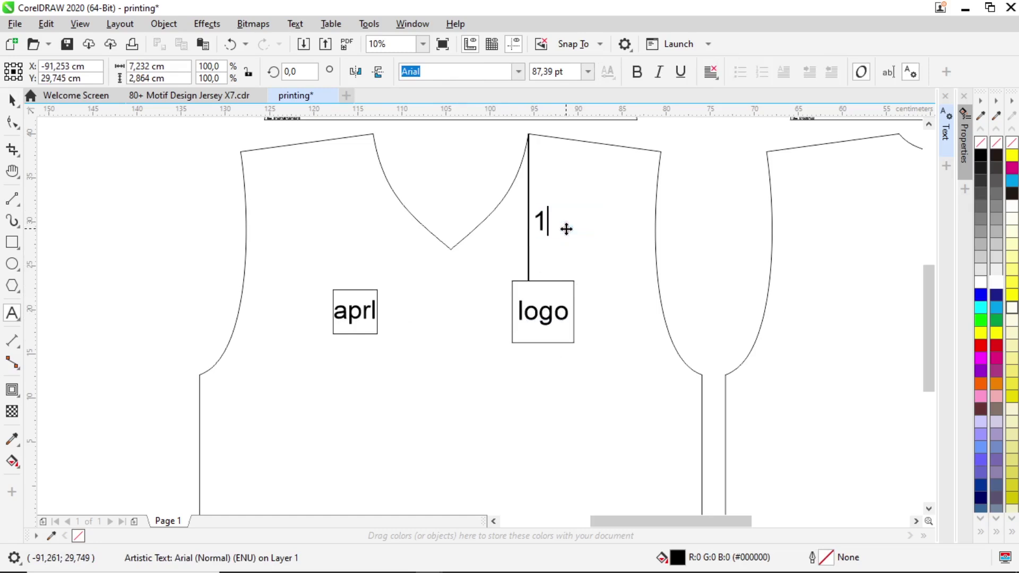
type("5 cm")
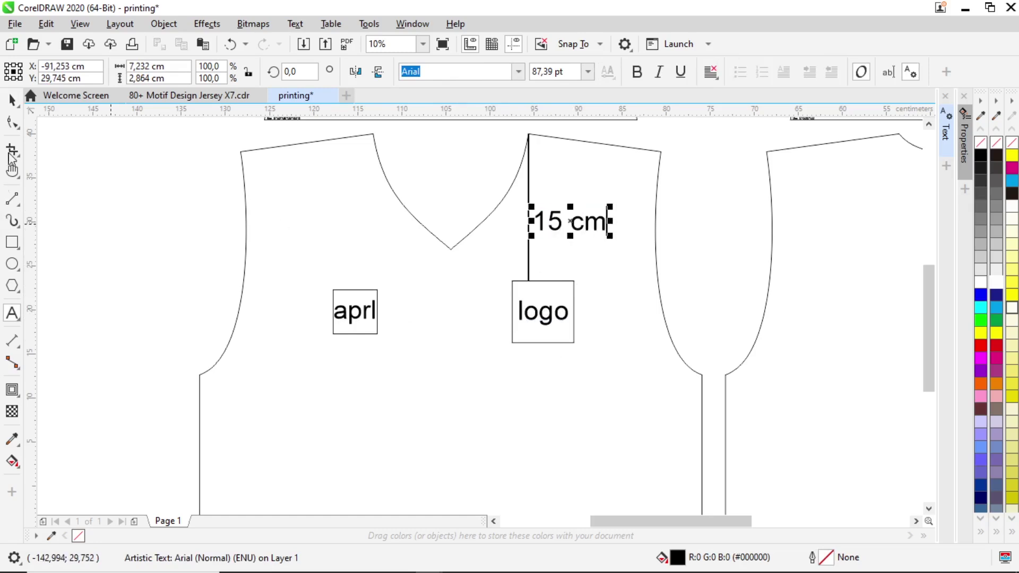
key("ctrl+space")
scroll(603, 231, "up", 2)
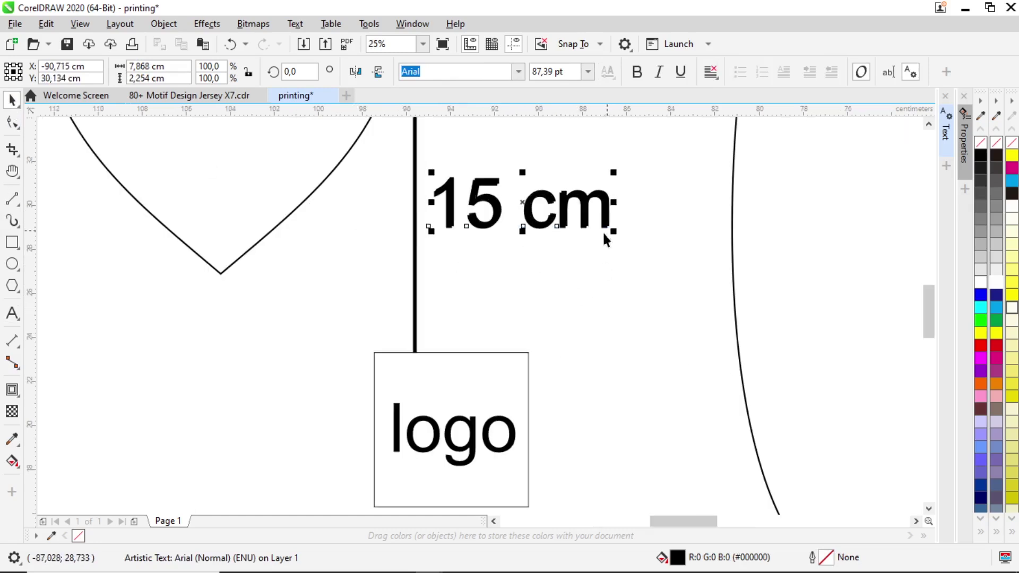
- Duplicate the "15 cm" text beside the logo square and change the copy's wording to "7cm"
left_click_drag(603, 231, 531, 435)
double_click(658, 438)
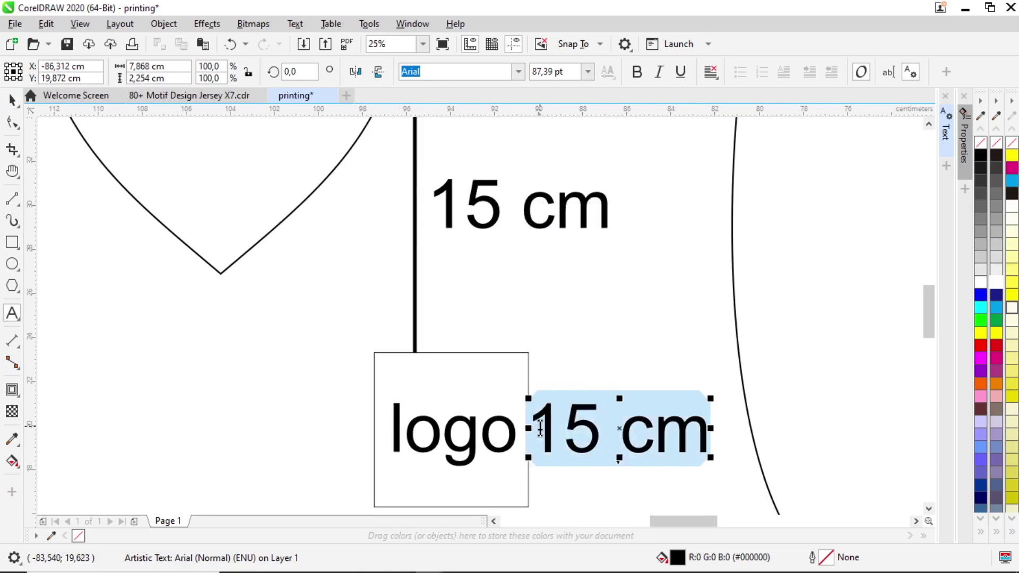
type("8")
key("BackSpace")
type("7cm")
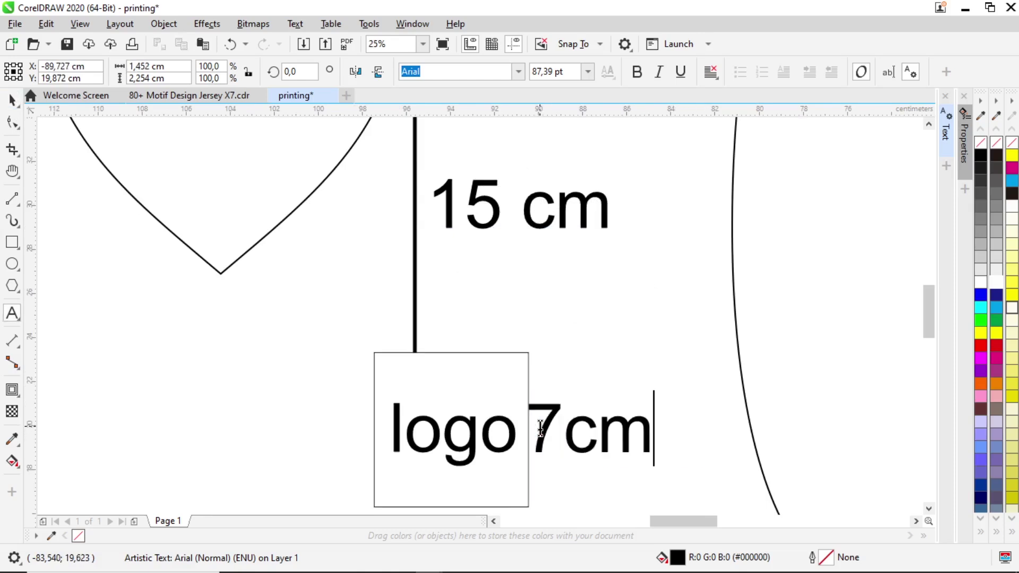
left_click(11, 99)
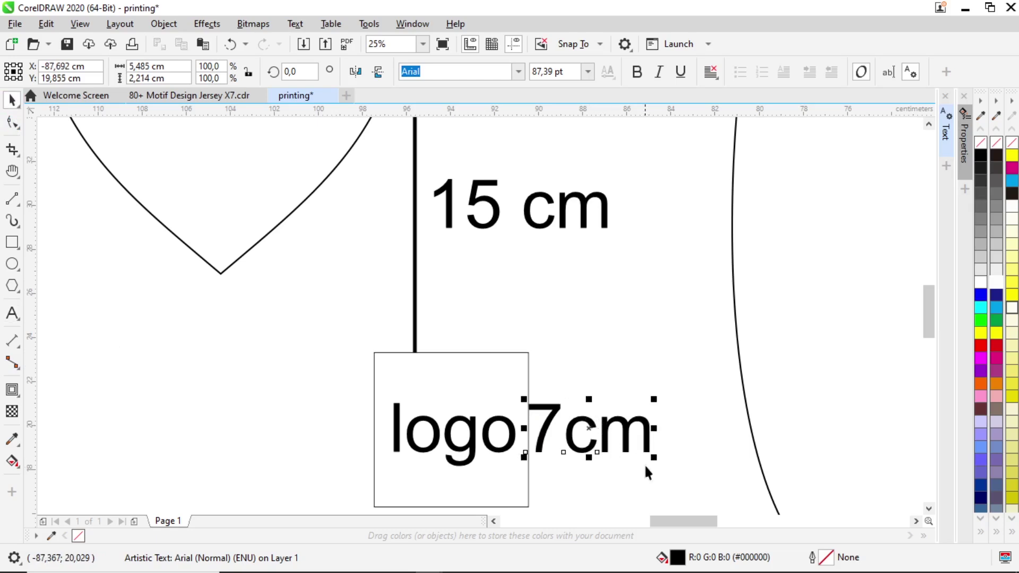
- Shrink the "7cm" and "15 cm" texts to about 63 pt, placing "7cm" just outside the logo square's upper corner
left_click_drag(654, 457, 615, 444)
left_click_drag(614, 432, 621, 406)
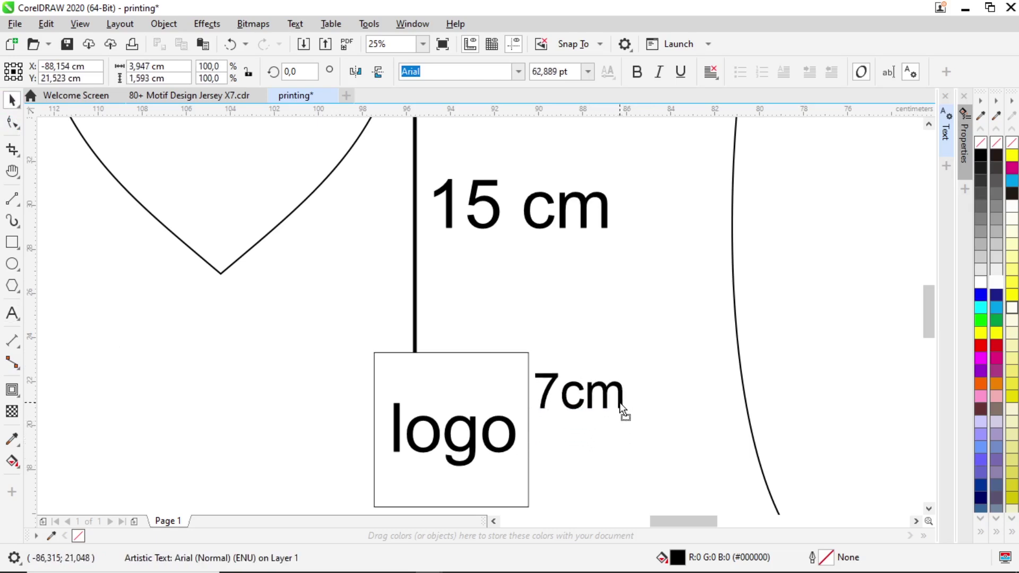
left_click(605, 213)
left_click_drag(614, 238, 593, 237)
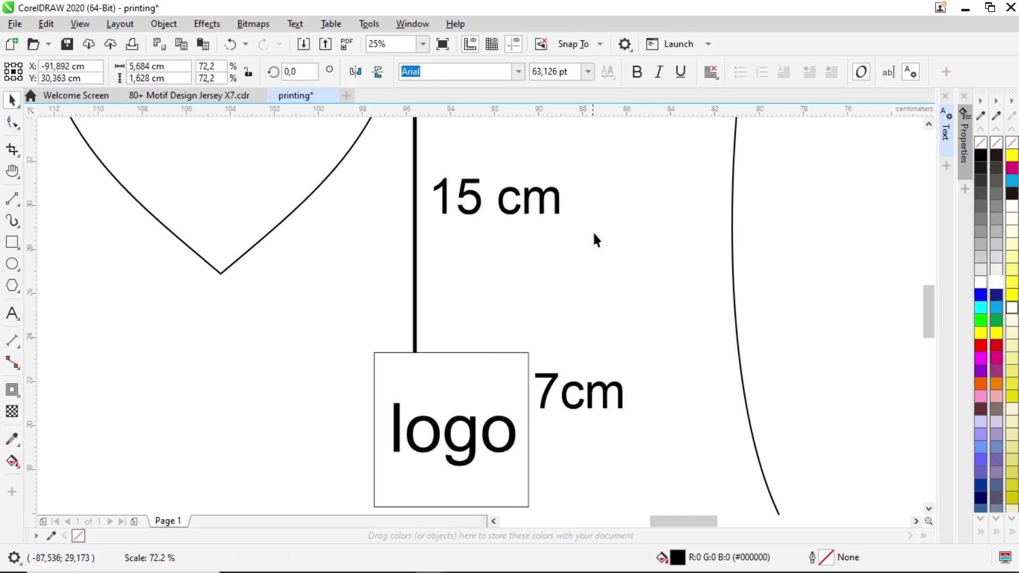
- Duplicate the "7cm" text beside the "aprl" square and change the copy's wording to "5 cm"
scroll(594, 237, "down", 3)
left_click(605, 311)
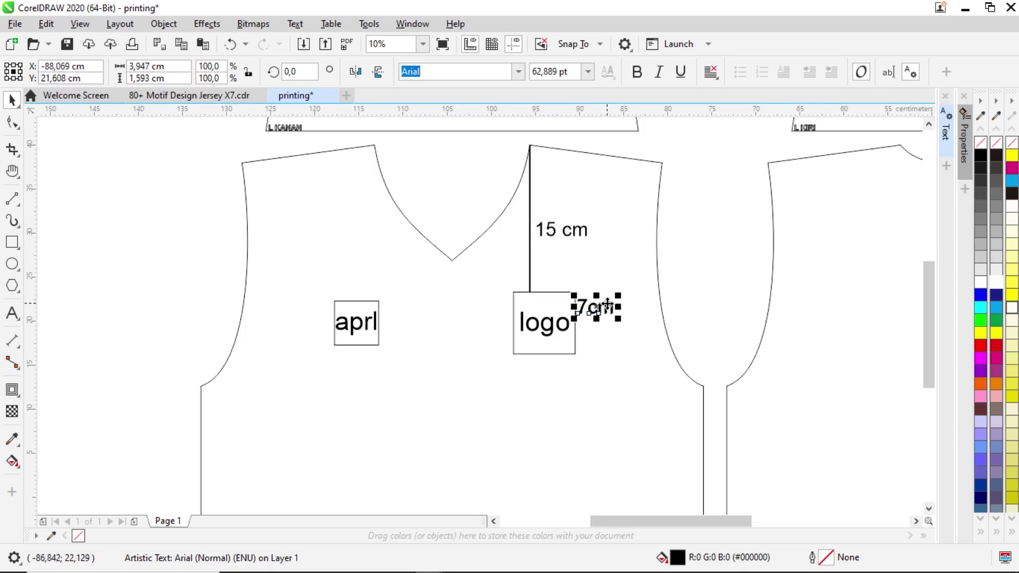
left_click_drag(605, 311, 419, 321)
scroll(419, 319, "up", 4)
double_click(419, 319)
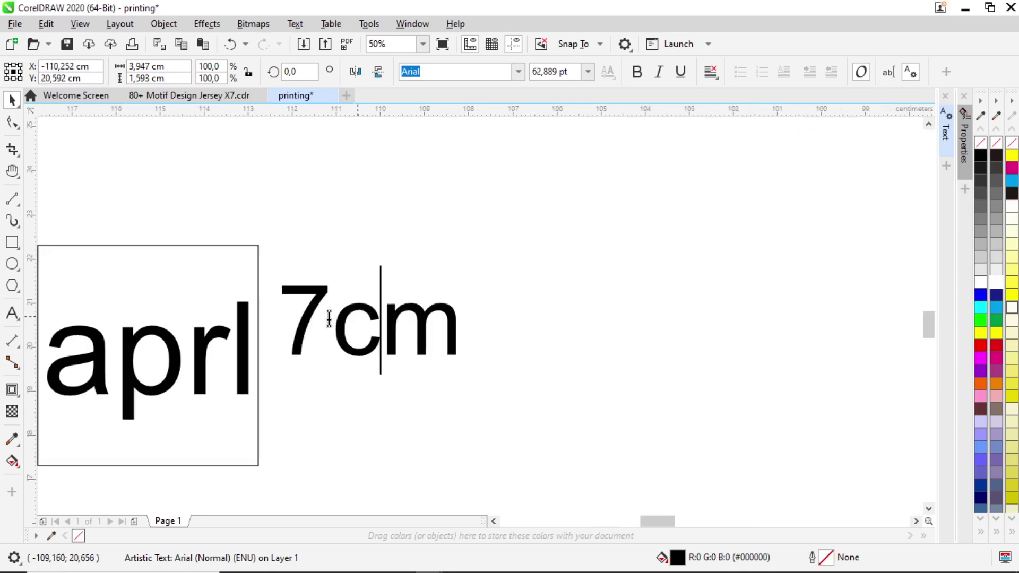
left_click(330, 318)
key("BackSpace")
type("5")
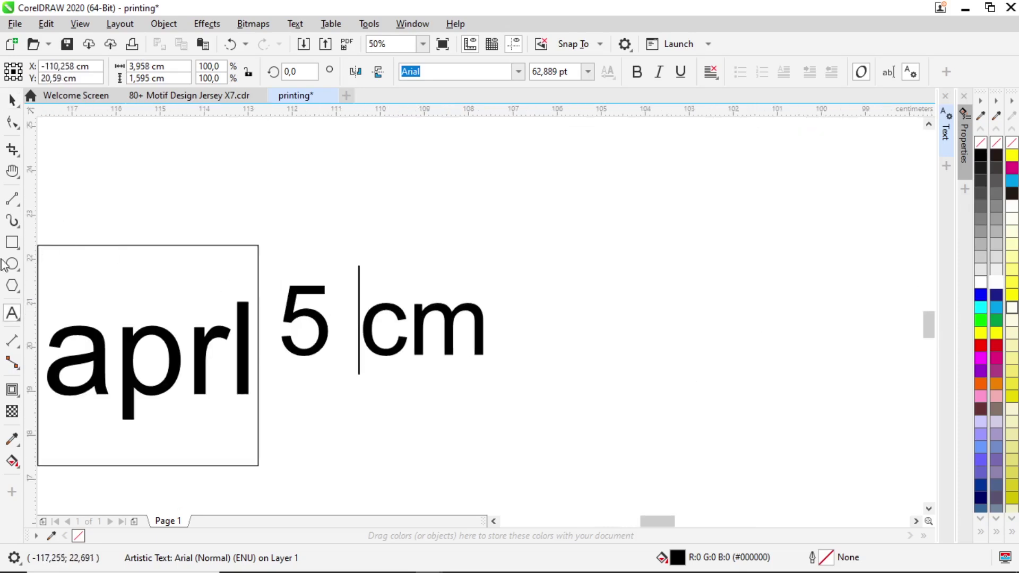
left_click(12, 100)
scroll(374, 345, "down", 2)
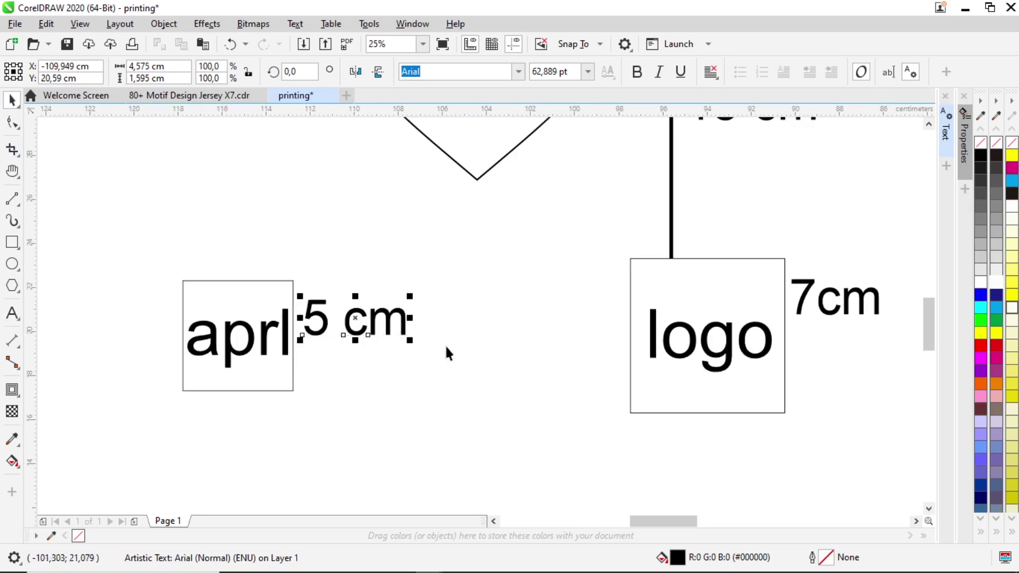
scroll(446, 351, "down", 2)
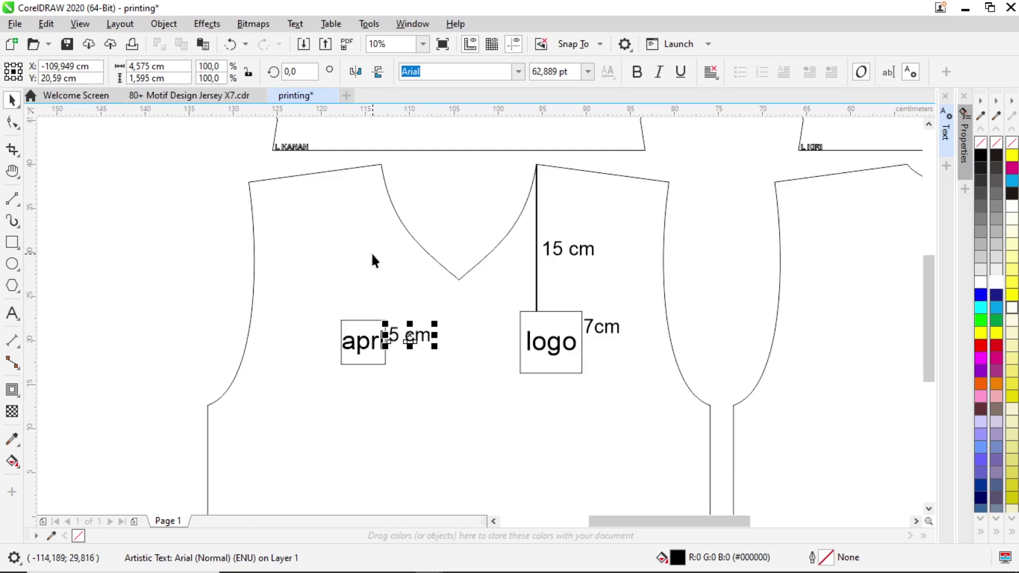
- Draw a vertical line down from the neckline node above the "aprl" square and set its length to 26 cm
left_click(12, 199)
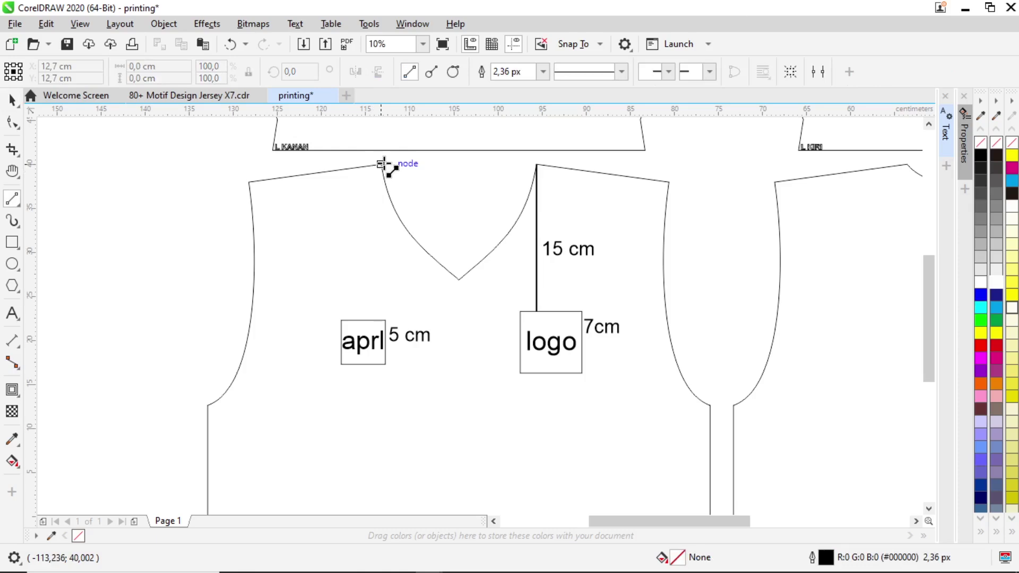
mouse_move(381, 164)
left_mouse_down()
mouse_move(404, 298)
mouse_move(398, 445)
left_mouse_up()
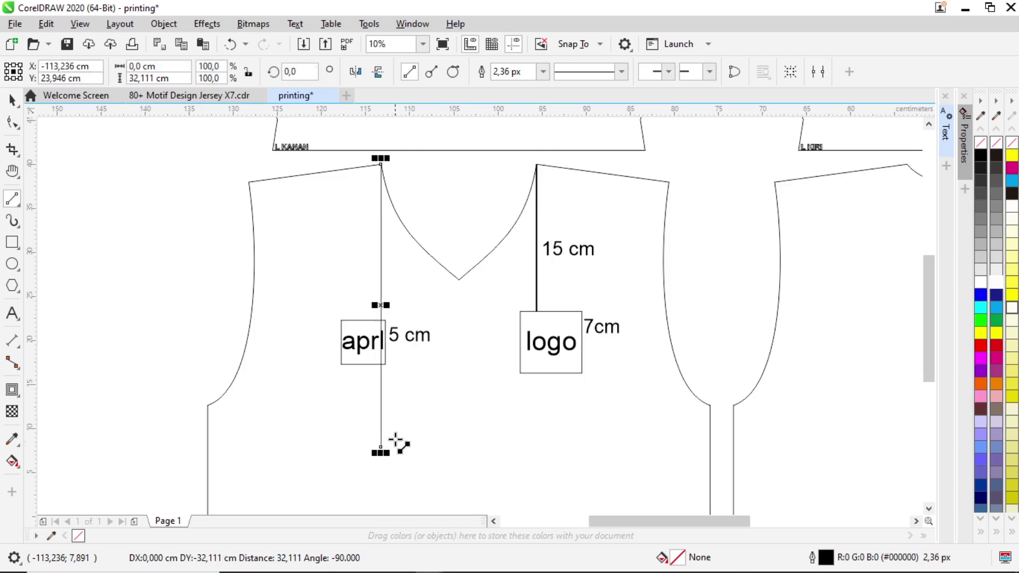
left_click_drag(175, 78, 129, 78)
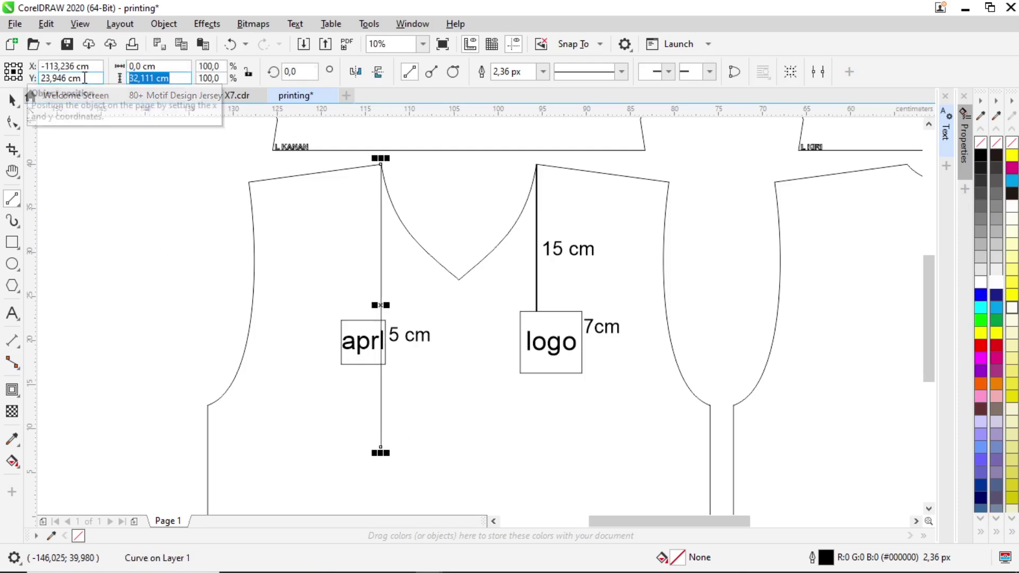
type("26")
key("Return")
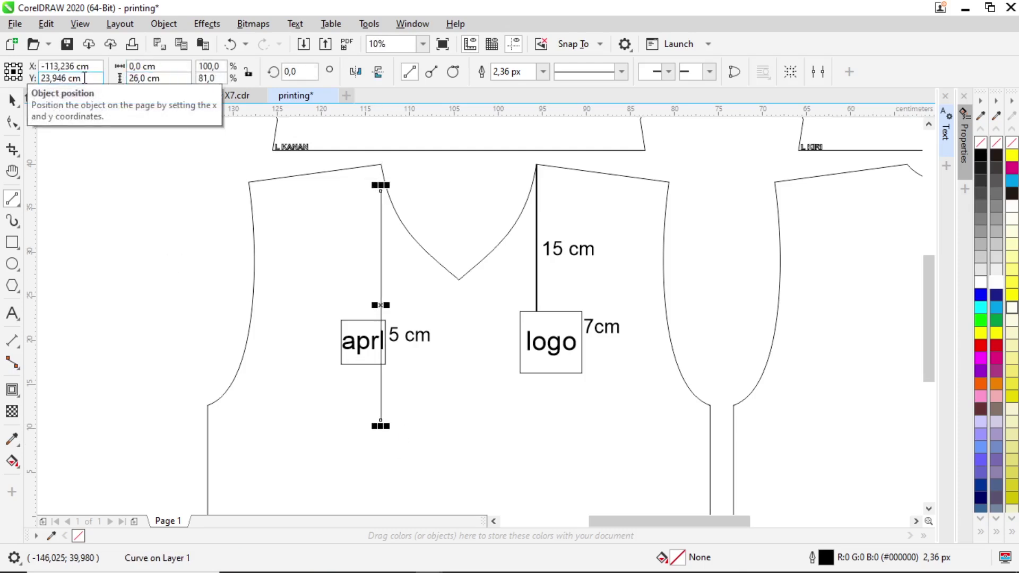
- Set the 26 cm line's outline width to 16 px and move the line up so its upper end meets the neckline node
left_click(544, 75)
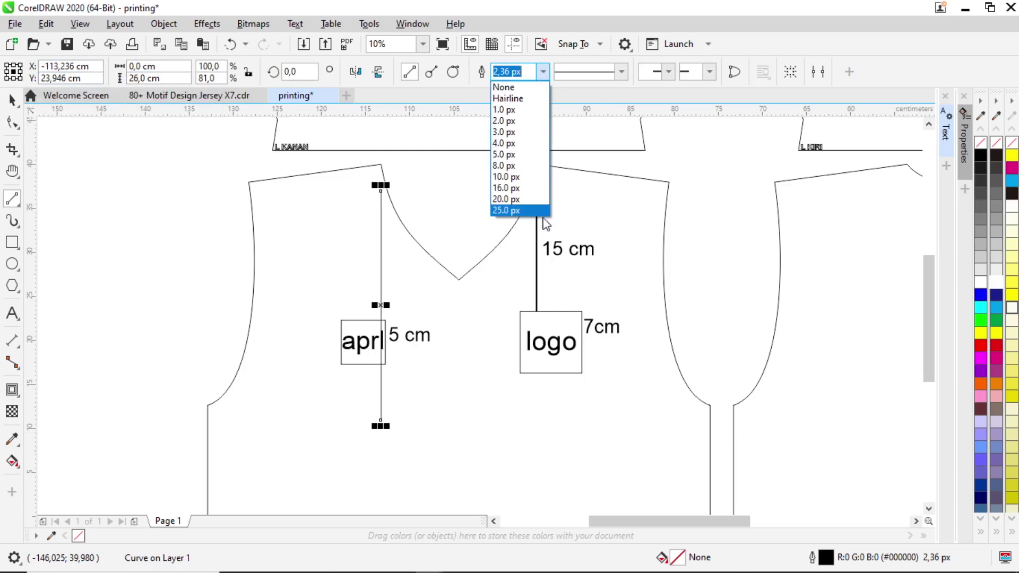
left_click(533, 187)
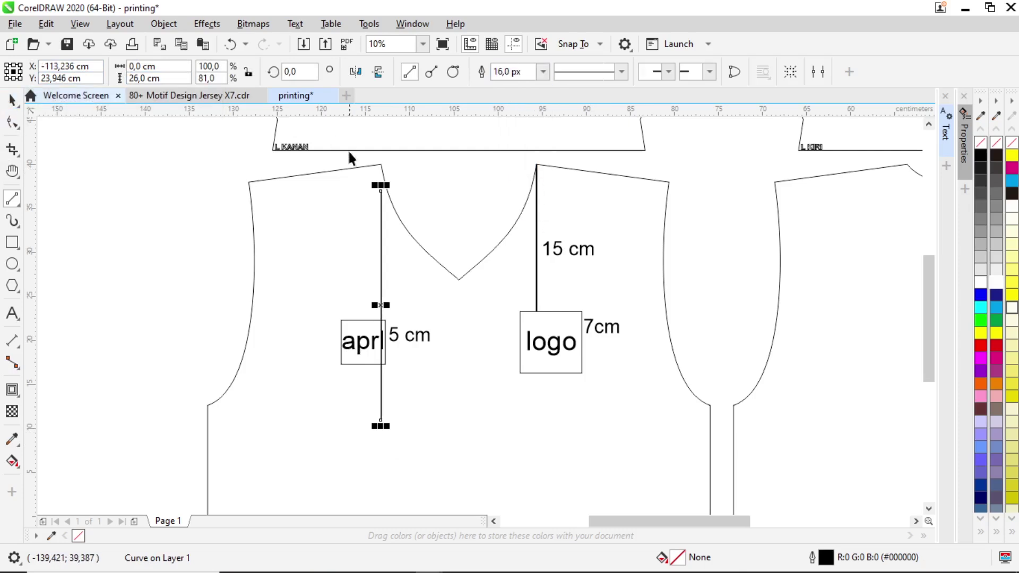
scroll(348, 181, "up", 2)
left_click_drag(428, 235, 429, 177)
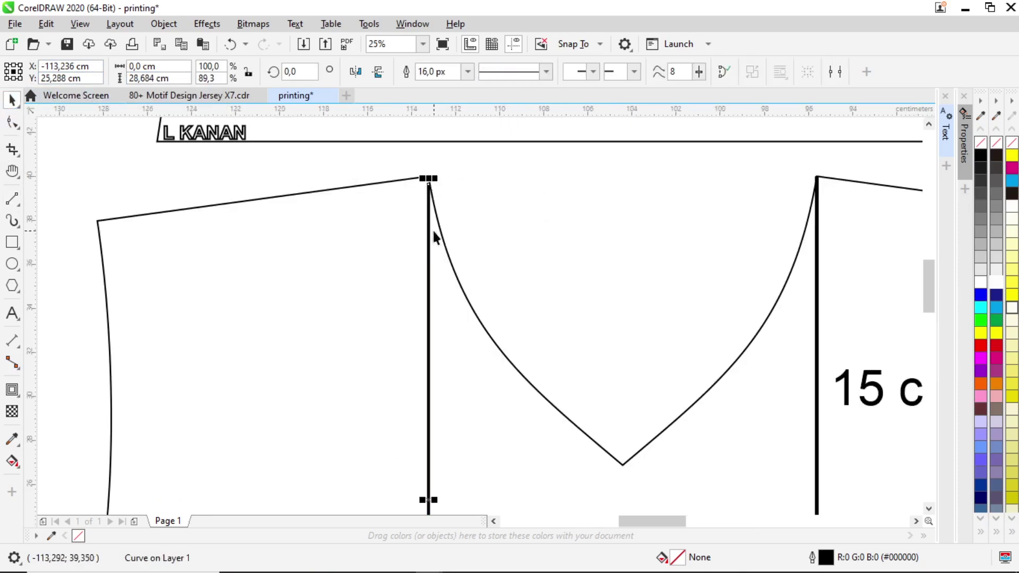
key("ctrl+z")
left_click_drag(427, 242, 425, 175)
scroll(438, 252, "down", 3)
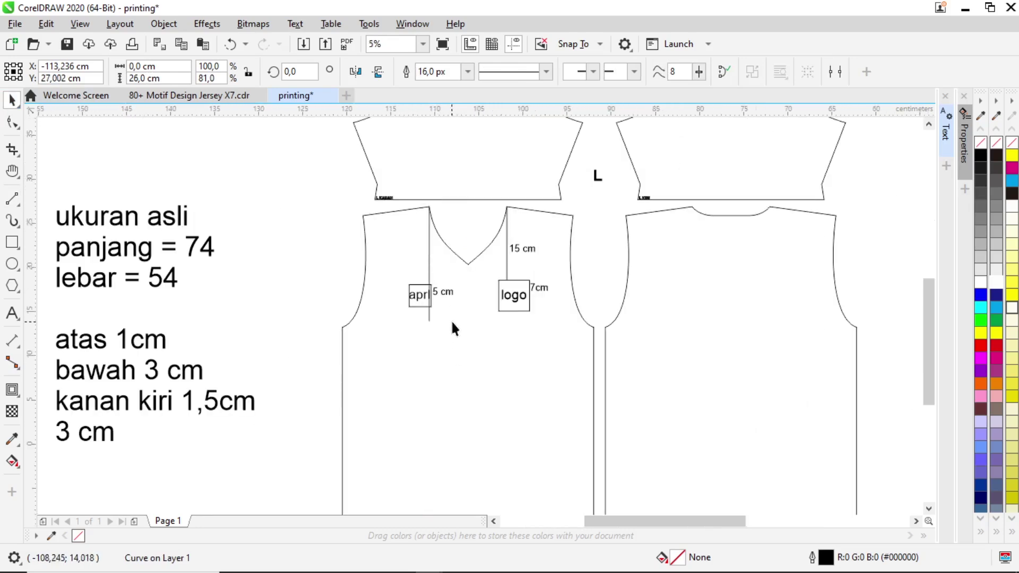
- Draw a wide rectangle level with the 26 cm line's lower end, below both squares, and set its width to 25 cm
scroll(450, 319, "up", 1)
left_click(16, 247)
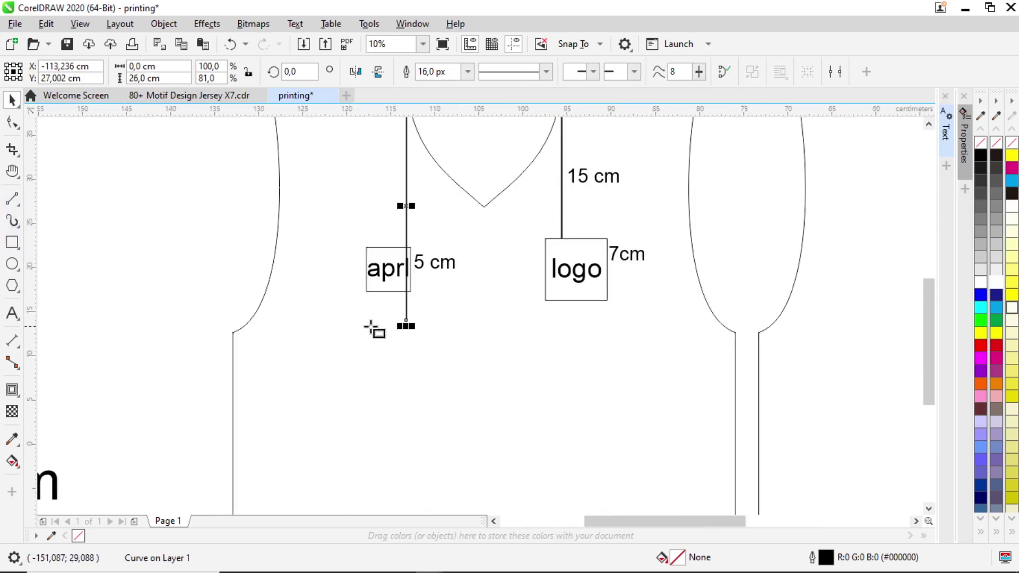
left_click_drag(406, 321, 664, 406)
left_click_drag(401, 362, 326, 363)
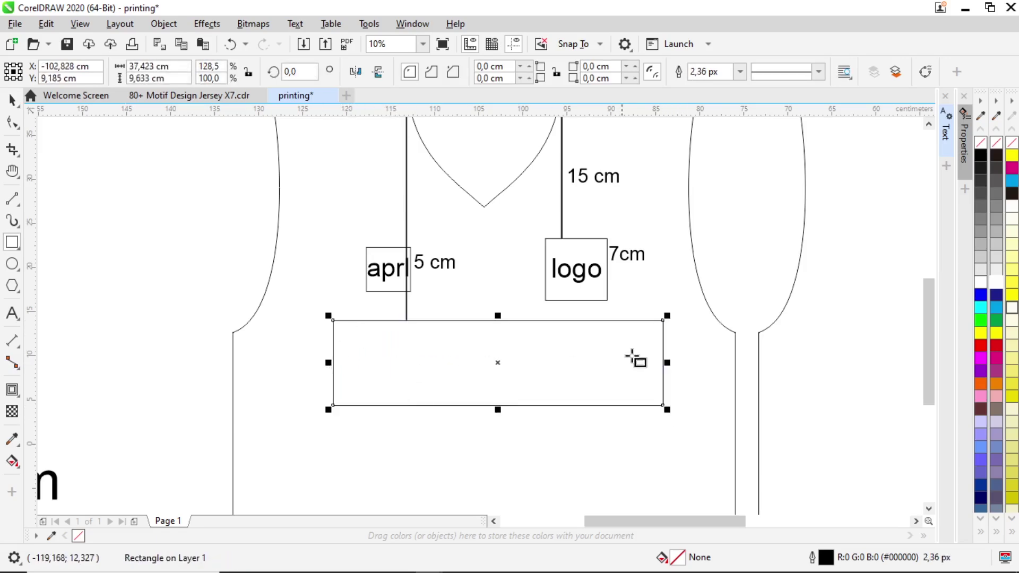
left_click_drag(182, 67, 126, 67)
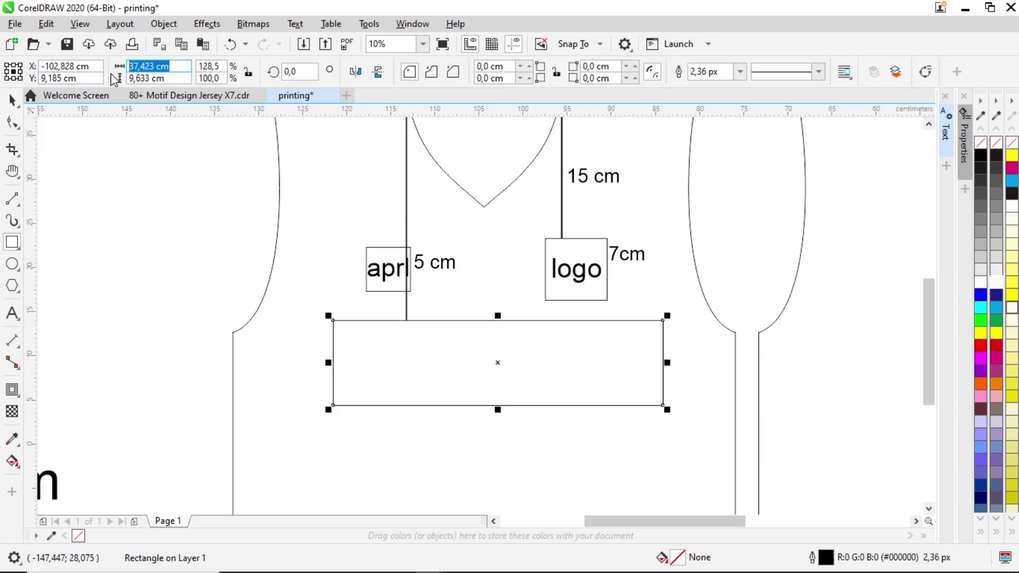
type("25")
key("Return")
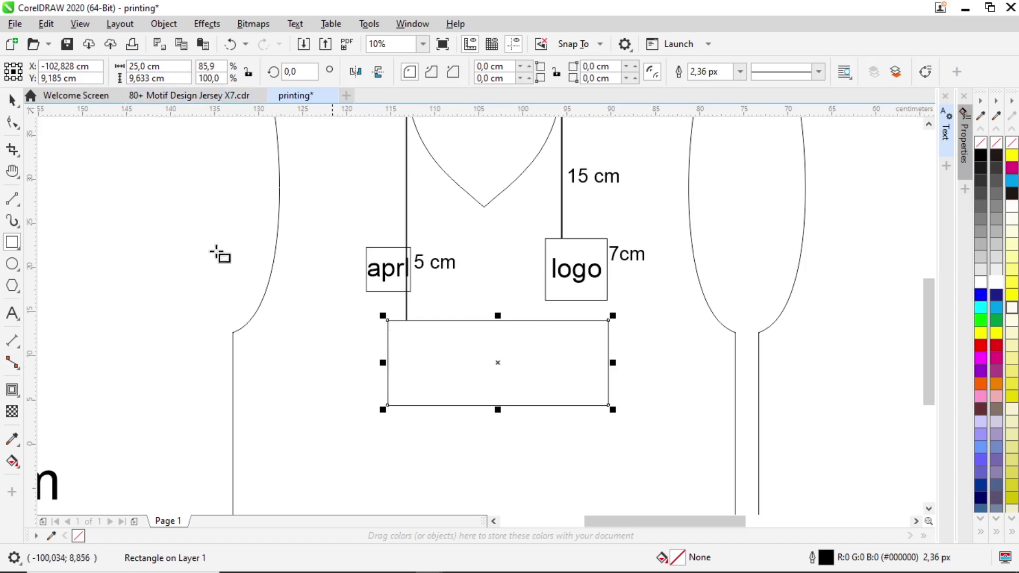
- Resize the new chest rectangle to 27 cm wide and 8 cm high
left_click_drag(161, 67, 111, 78)
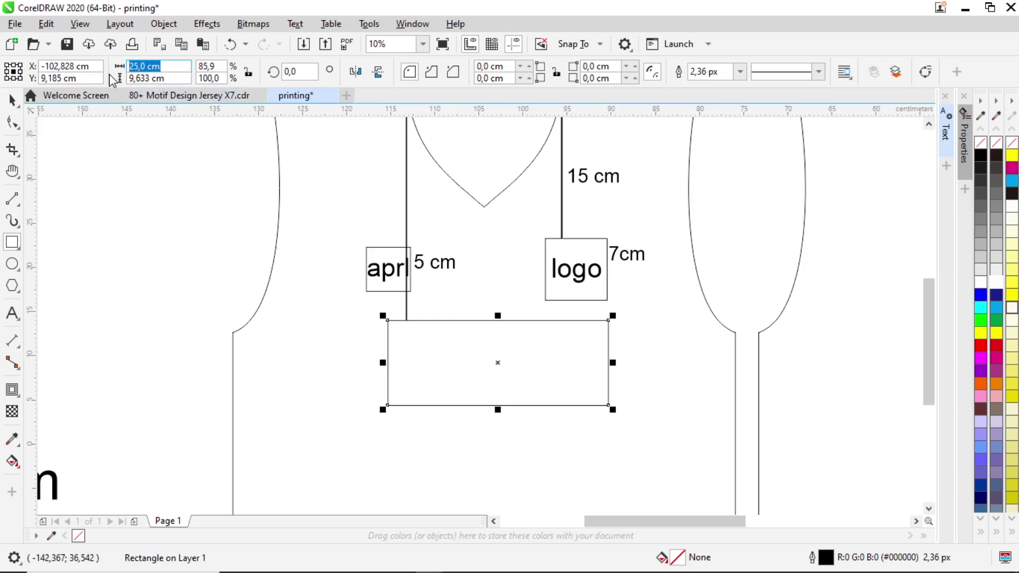
type("27")
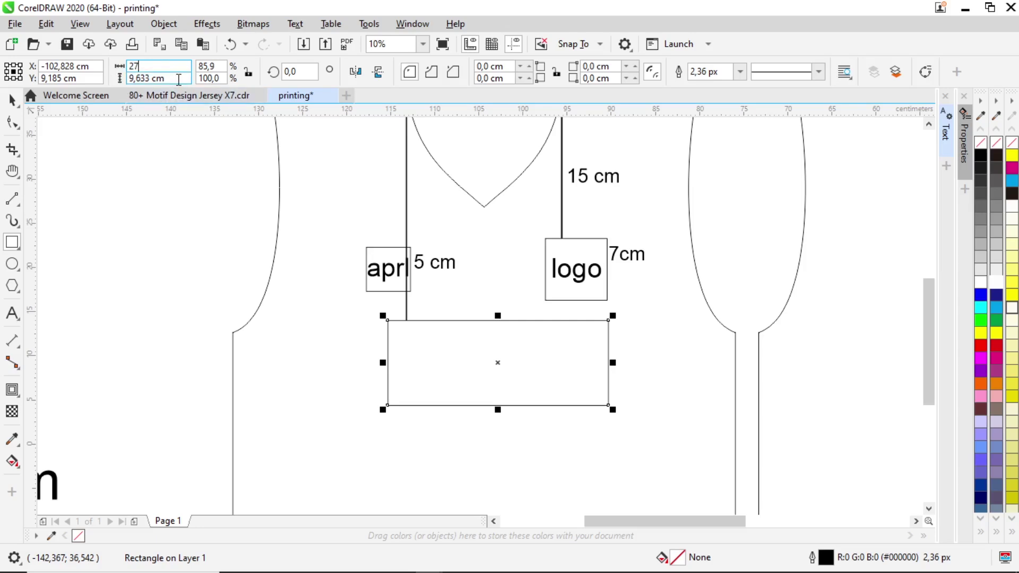
left_click_drag(166, 79, 110, 78)
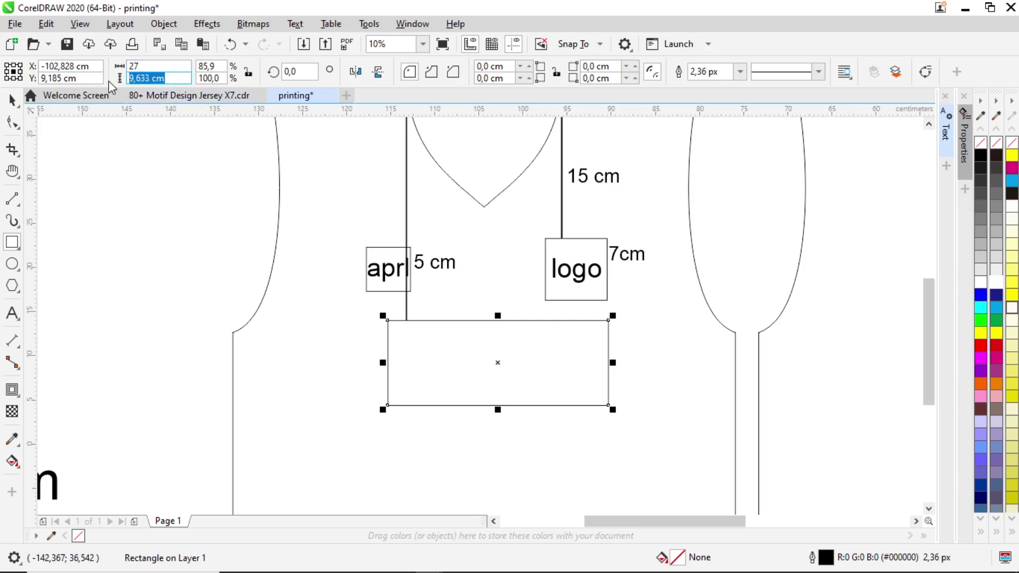
type("8")
key("Return")
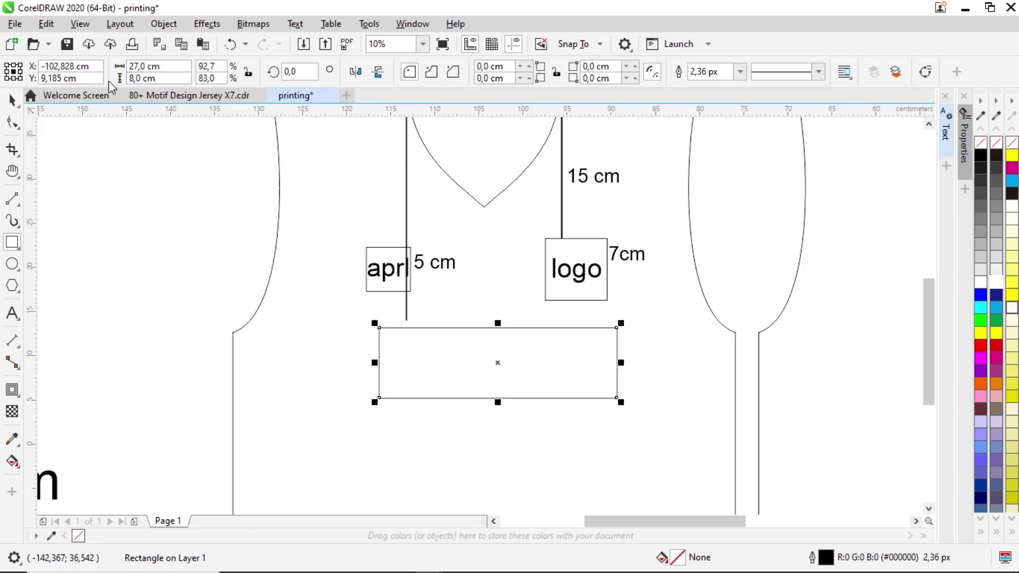
- Centre the 27 × 8 cm rectangle horizontally on the front body pattern and clear the selection
left_click(10, 100)
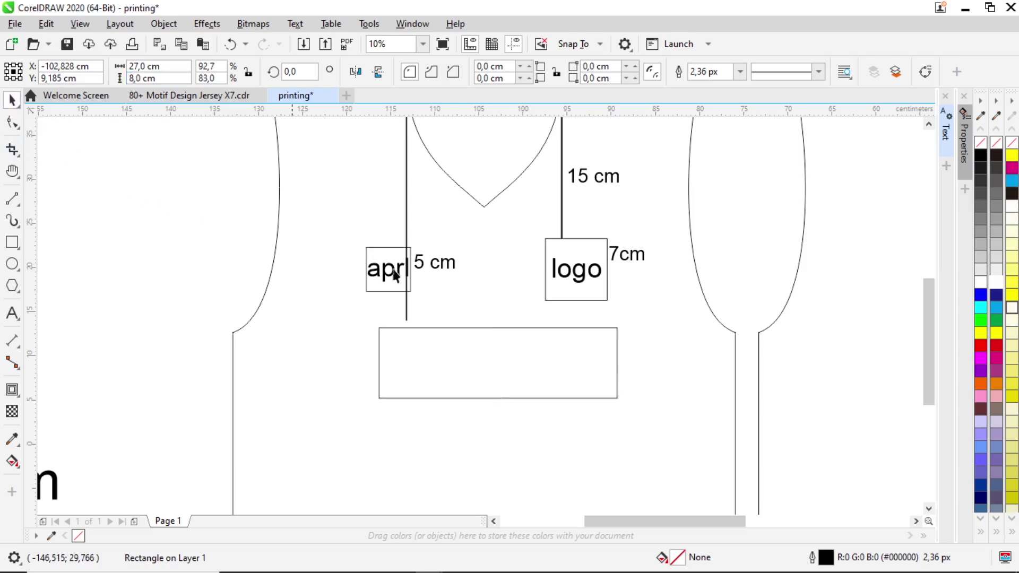
left_click(594, 302)
left_click(593, 300)
left_click(500, 380)
scroll(458, 345, "down", 1)
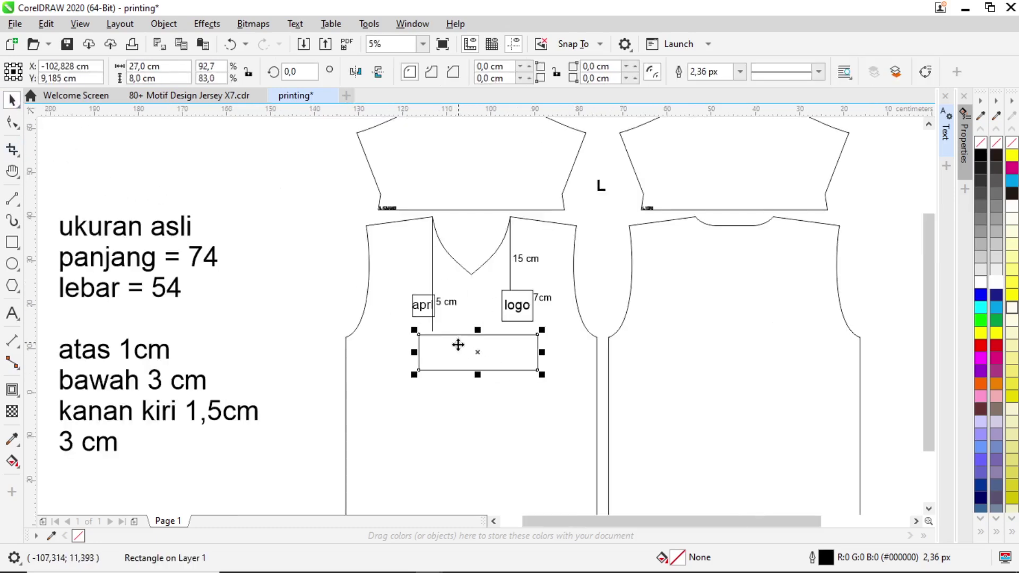
left_click(473, 422, "shift")
key("c")
left_click(455, 370)
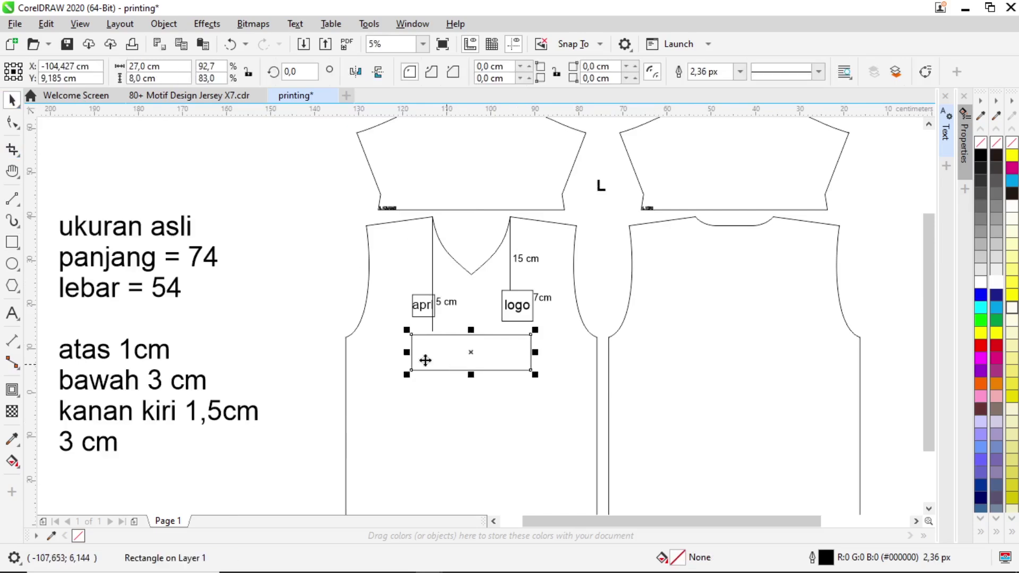
left_click(264, 315)
left_click(431, 352)
left_click(301, 343)
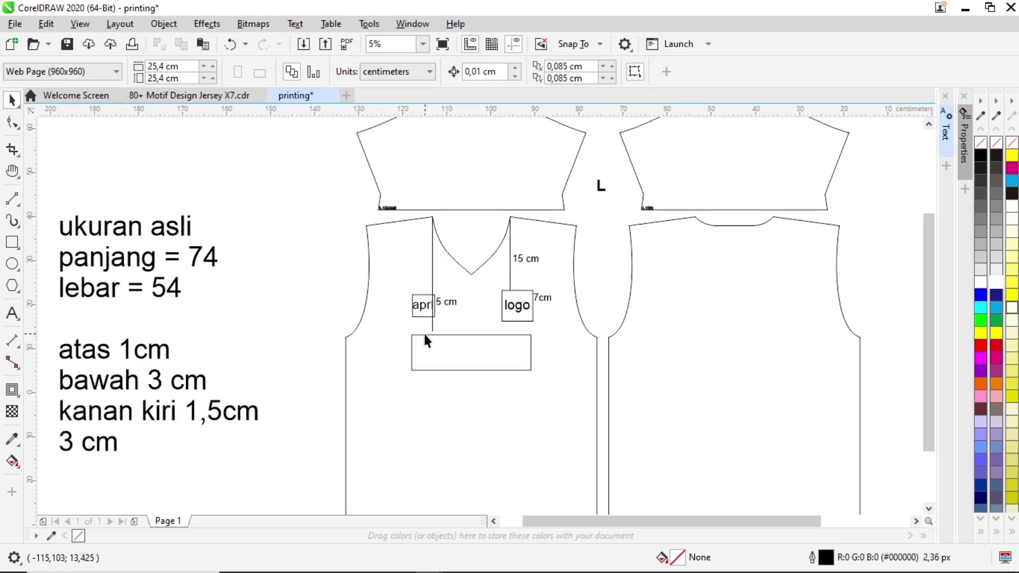
- Move the 27 × 8 cm rectangle up so its upper edge meets the lower end of the 26 cm line
scroll(523, 220, "up", 3)
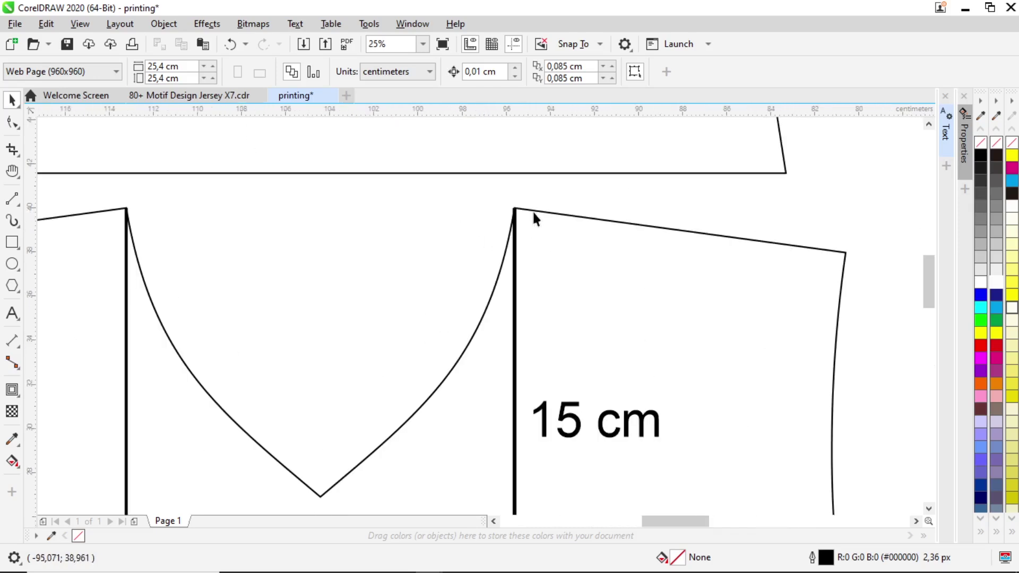
scroll(532, 216, "down", 3)
scroll(565, 306, "up", 2)
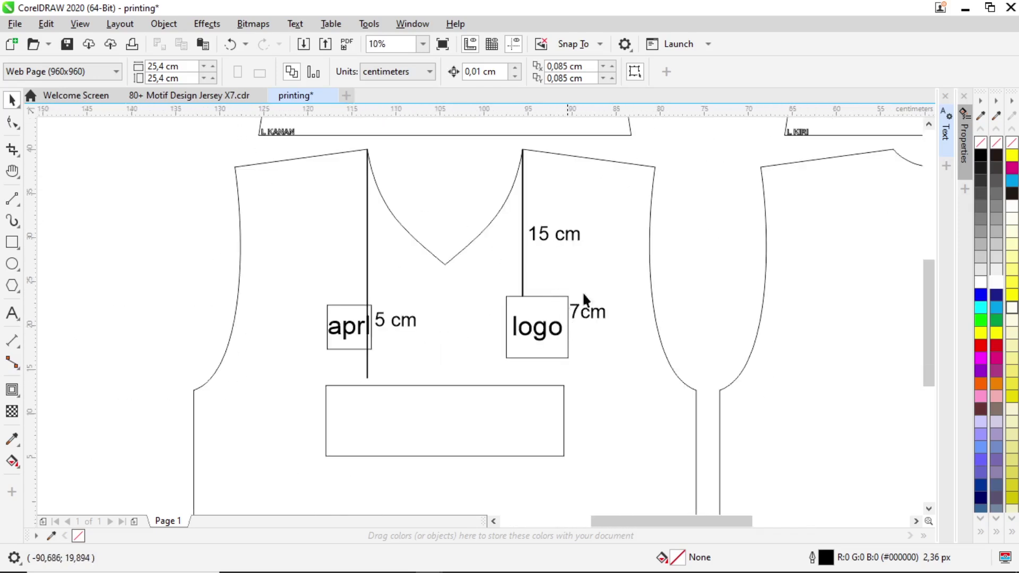
scroll(369, 378, "up", 2)
left_click(372, 380)
left_click_drag(375, 403, 373, 379)
scroll(403, 399, "down", 2)
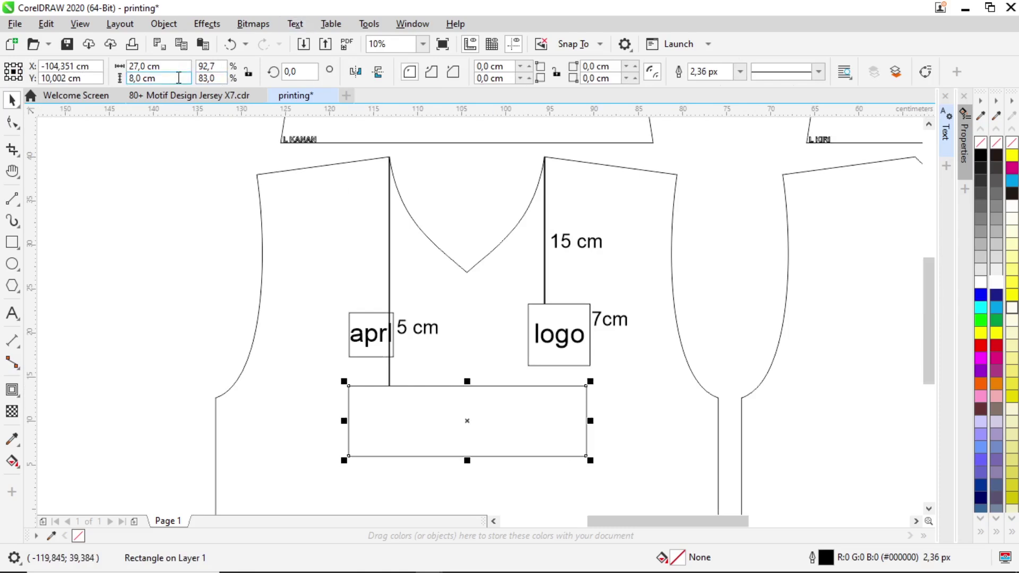
- Check the length of the vertical line above the rectangle and where its lower end touches the rectangle's edge
left_click(317, 237)
left_click(389, 250)
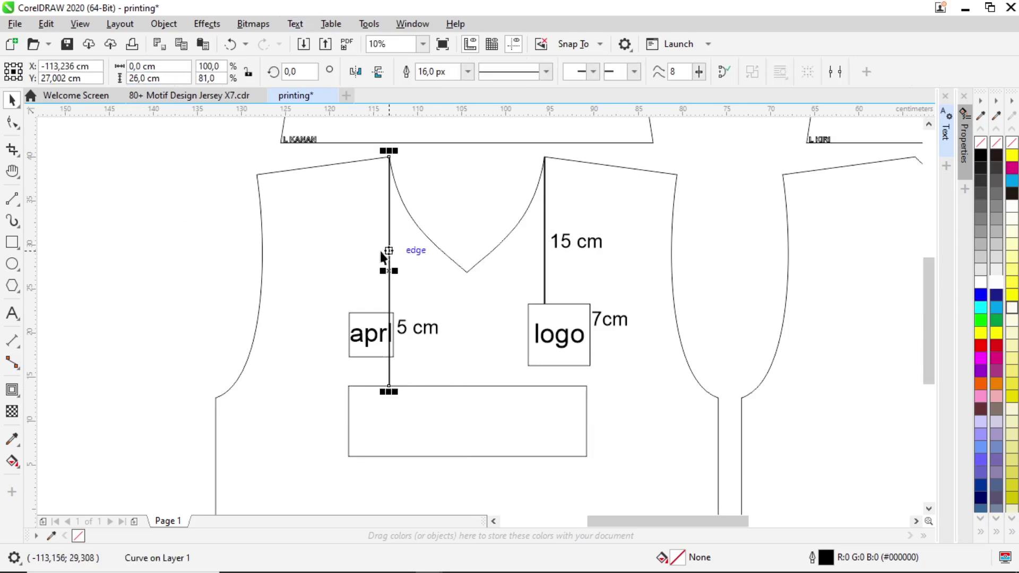
left_click(138, 243)
left_click(390, 248)
left_click(261, 296)
scroll(408, 409, "up", 3)
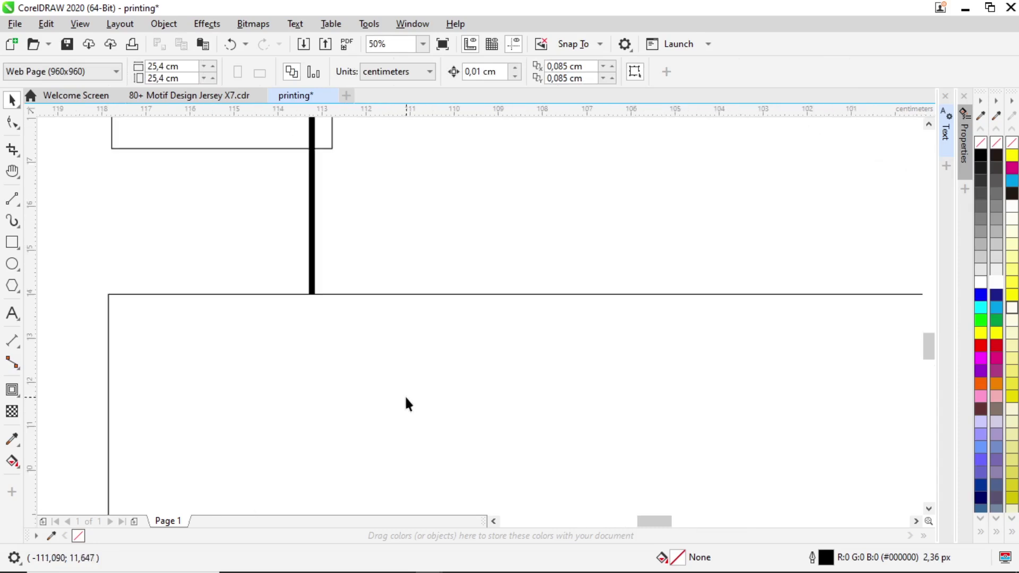
- Copy the 5 cm label up beside the long vertical line and change the copy's text to "26 cm"
scroll(404, 395, "down", 3)
left_click(431, 326)
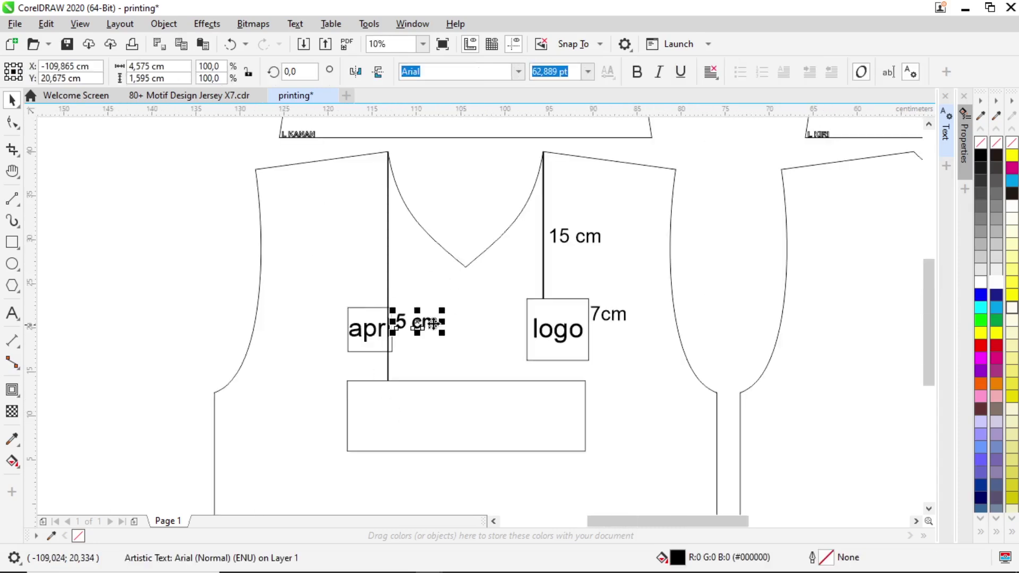
left_click_drag(431, 326, 374, 250)
double_click(371, 251)
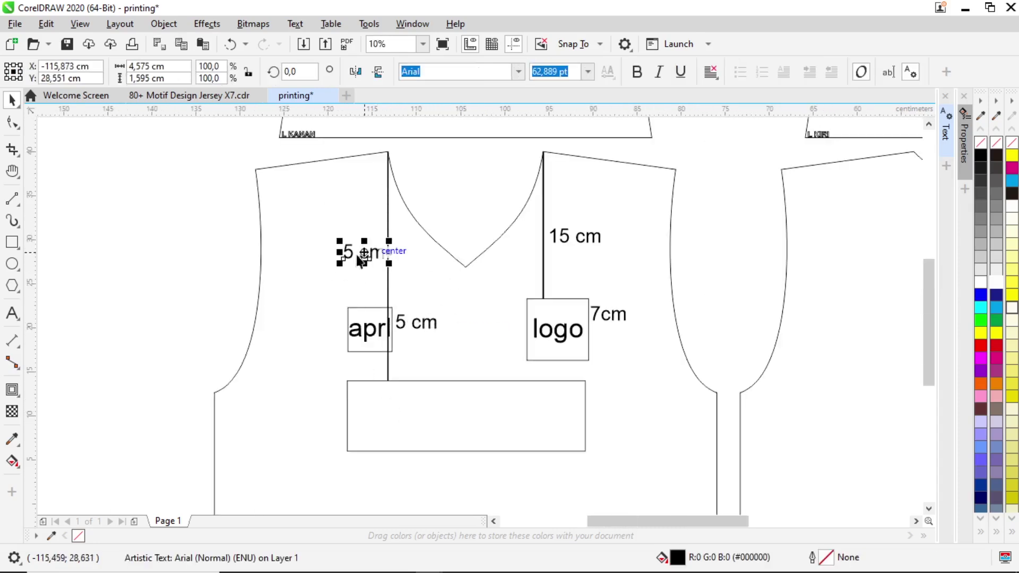
key("BackSpace")
type("26")
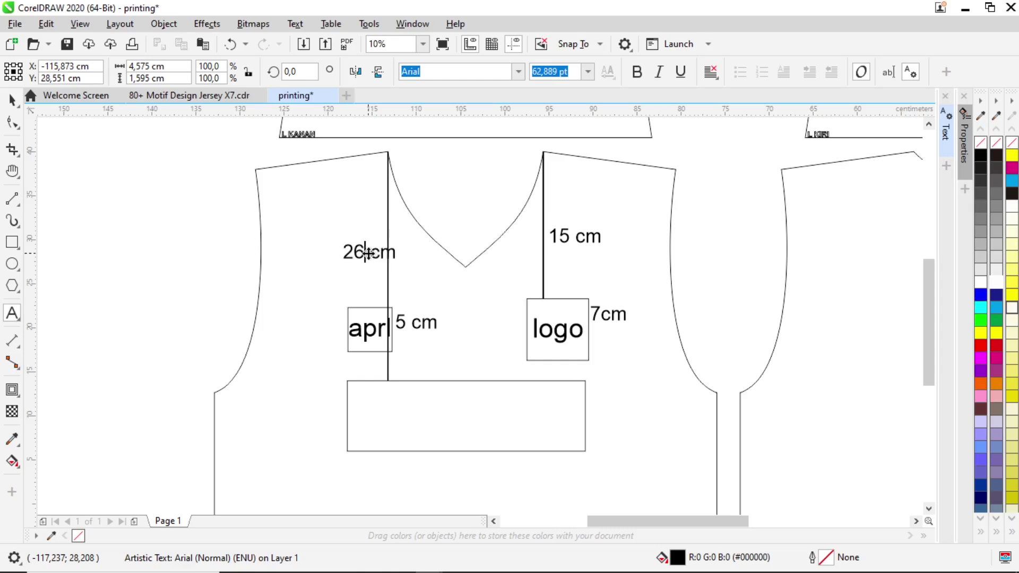
left_click(11, 101)
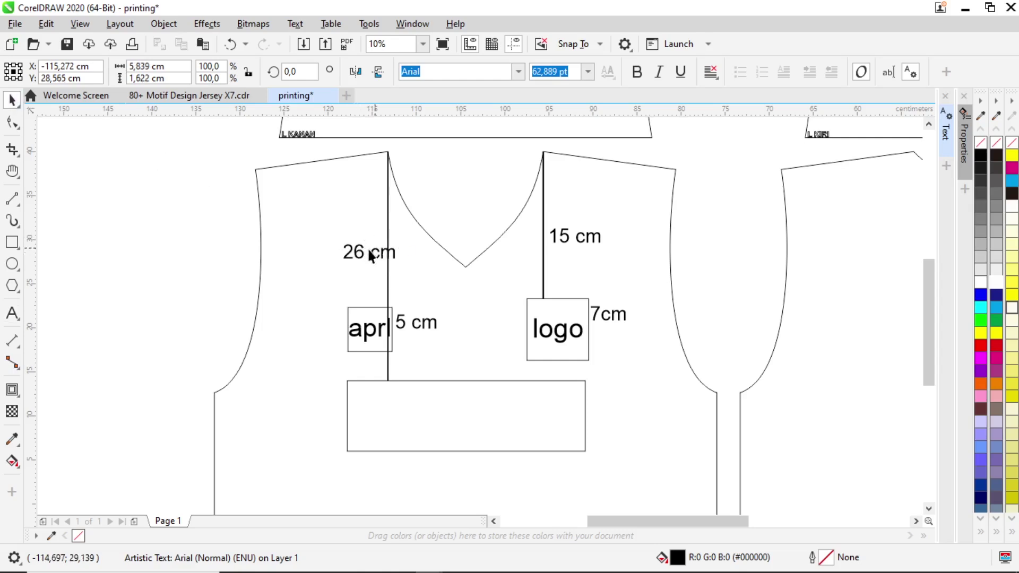
- Shift the 26 cm label sideways until it clears the long vertical line
left_click(259, 255)
left_click(163, 256)
left_click(389, 255)
scroll(389, 255, "up", 4)
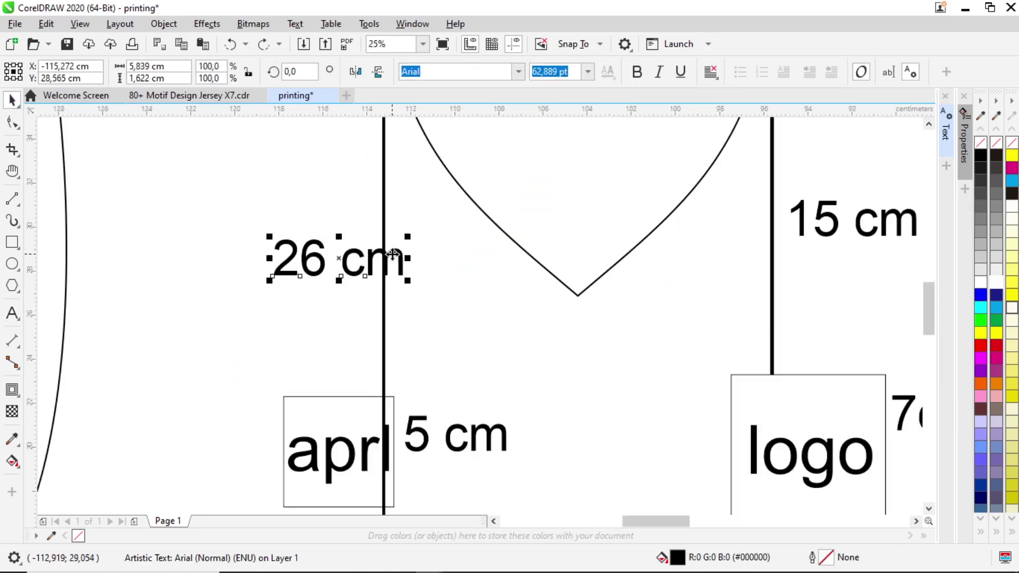
scroll(351, 260, "down", 4)
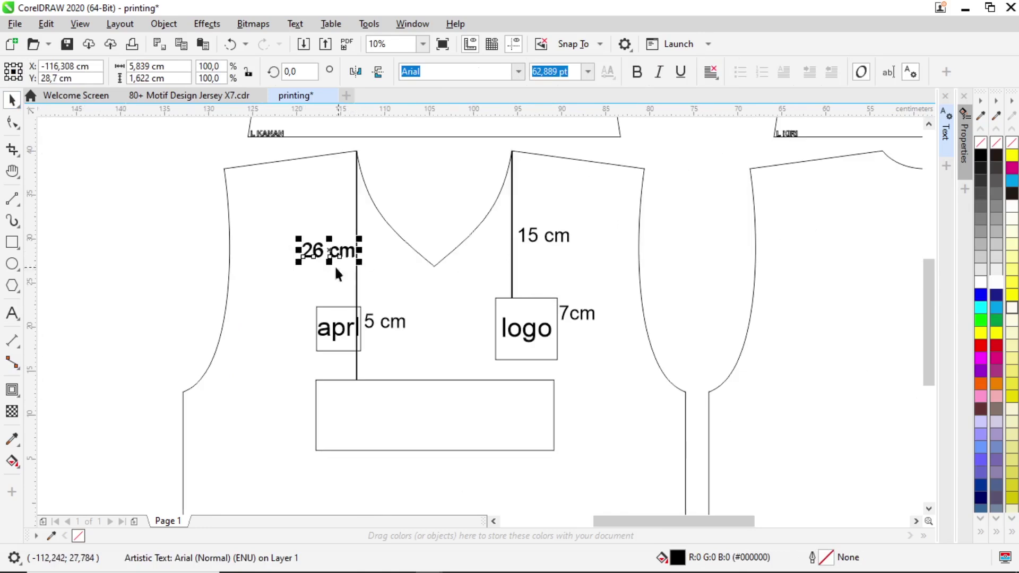
- Copy the 26 cm label to just inside the chest rectangle's upper edge and change the copy's text to "27 cm"
left_click_drag(331, 258, 446, 406)
left_click(432, 428)
left_click(109, 337)
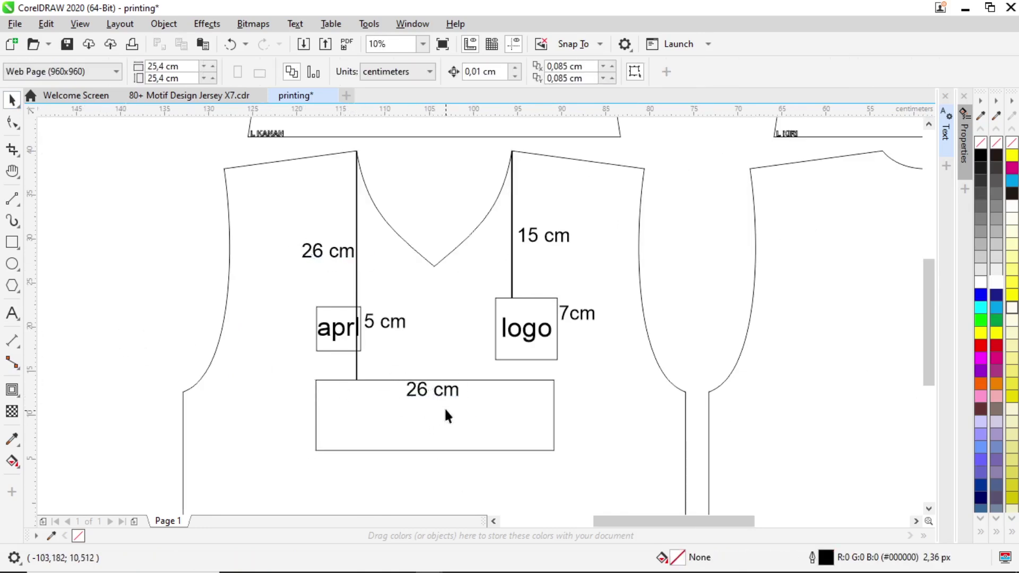
left_click(422, 390)
scroll(422, 390, "up", 3)
double_click(432, 391)
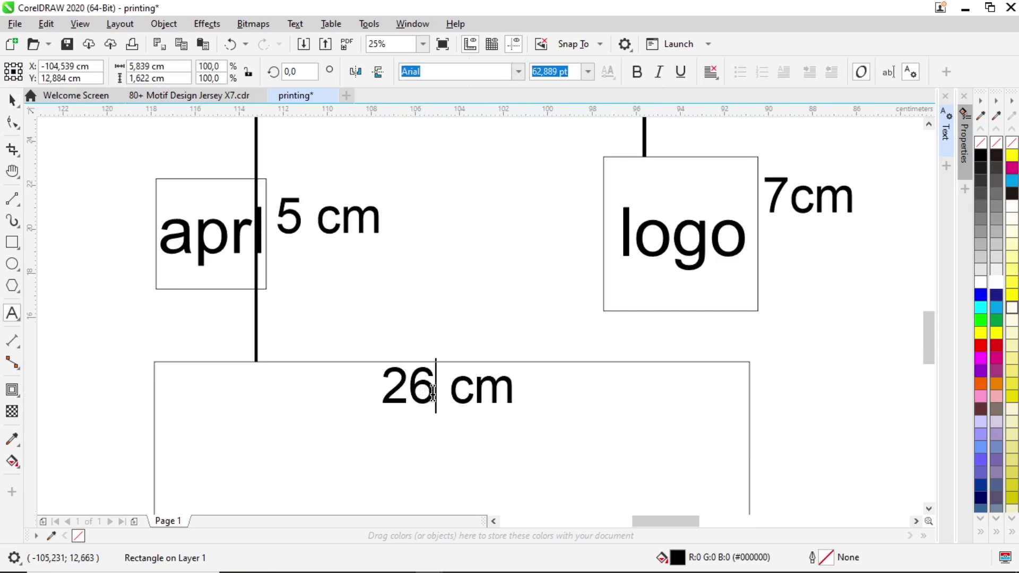
key("BackSpace")
type("7")
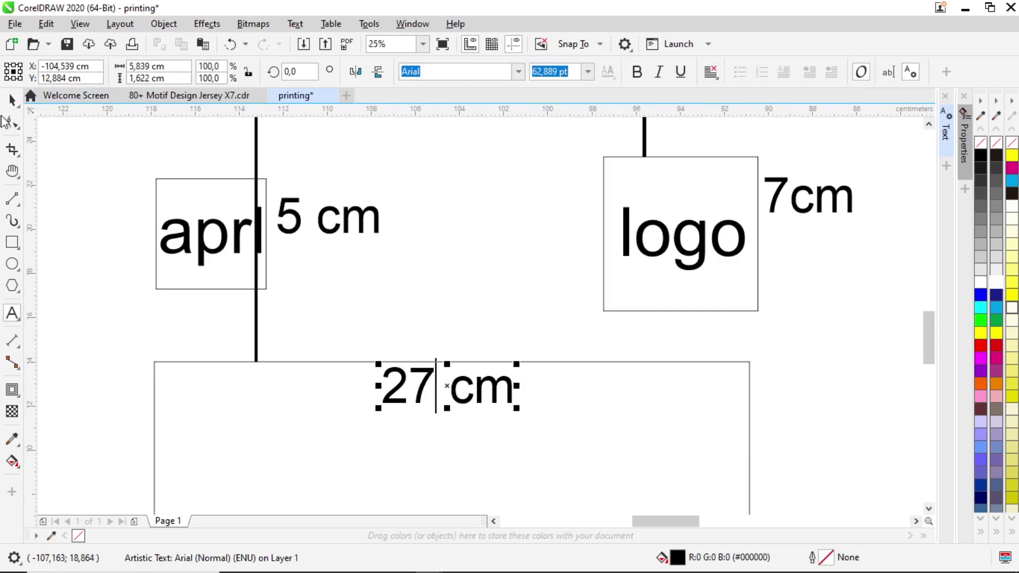
left_click(12, 99)
scroll(553, 316, "down", 1)
scroll(560, 317, "down", 1)
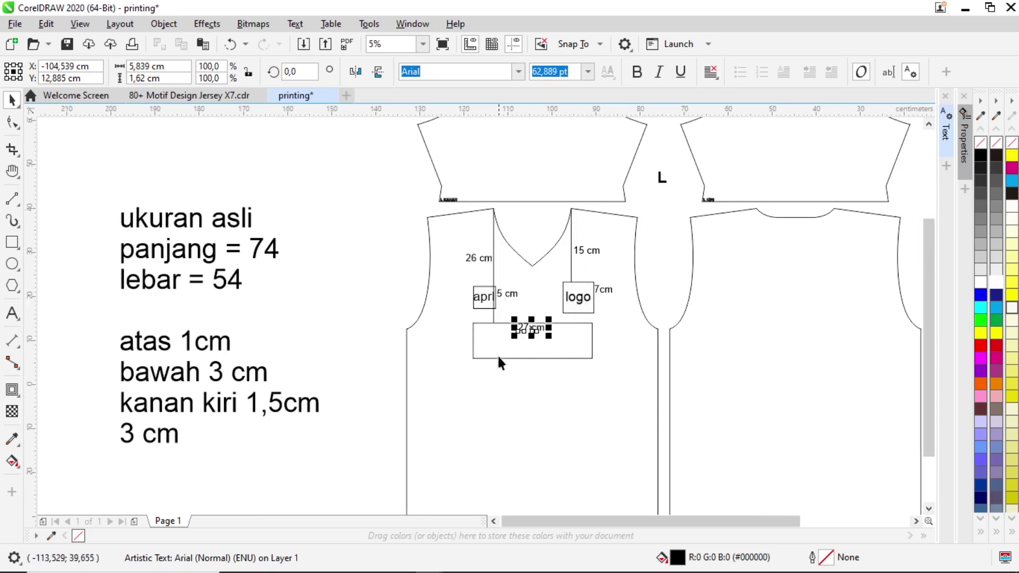
- Place a copy of the "logo" text inside the chest rectangle below the 27 cm label
left_click(446, 335)
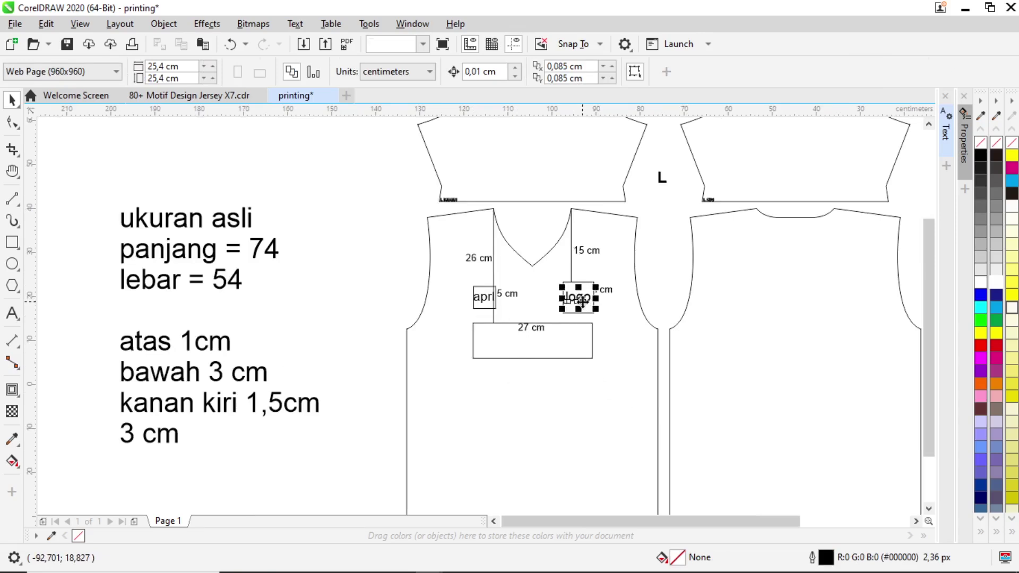
left_click_drag(582, 302, 529, 355)
scroll(529, 355, "up", 4)
left_click(537, 350)
left_click(538, 350)
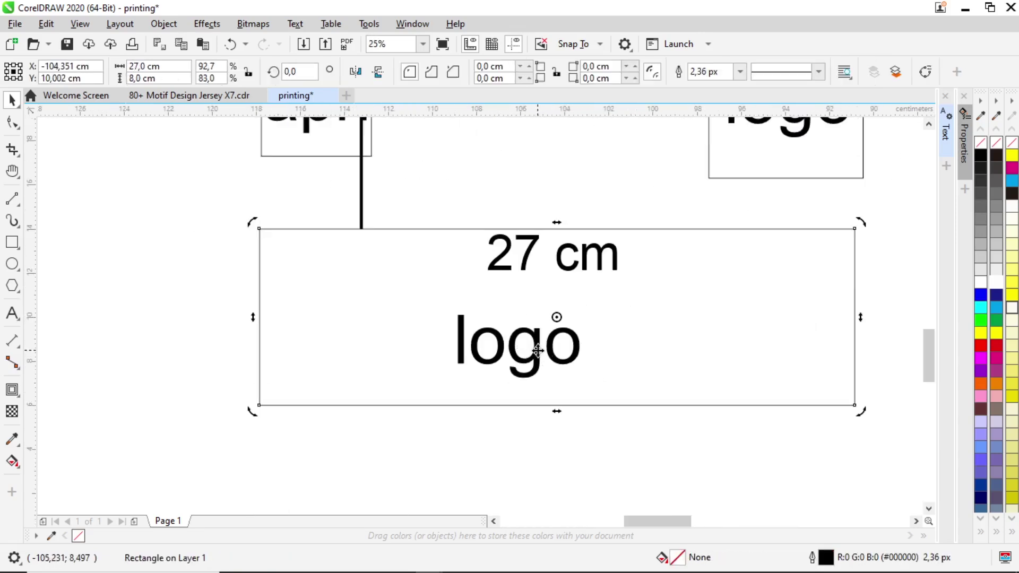
left_click(580, 347)
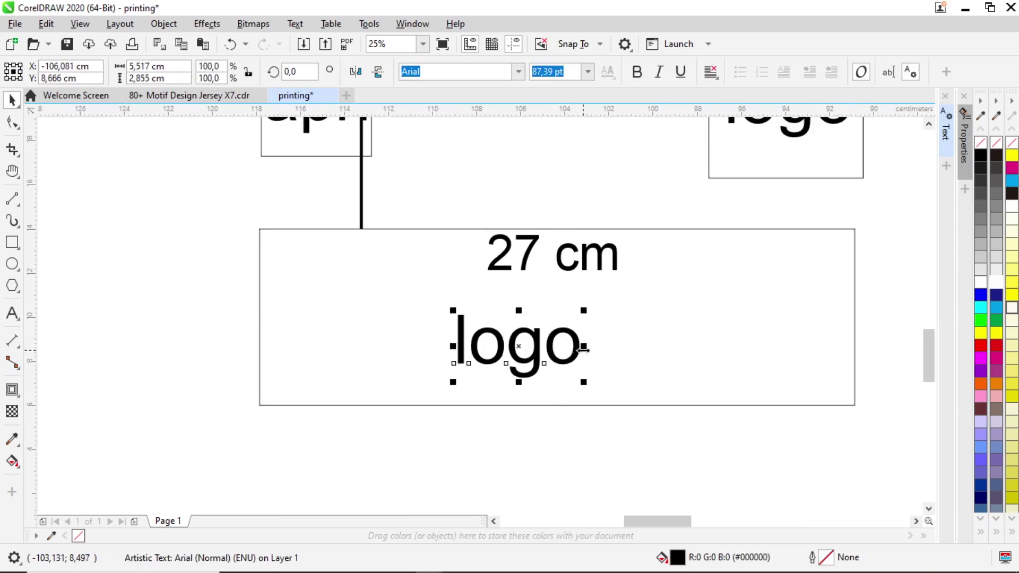
- Replace the copied text in the chest rectangle with "sponsor"
left_click(577, 348)
double_click(577, 348)
key("BackSpace")
key("BackSpace")
key("BackSpace")
key("BackSpace")
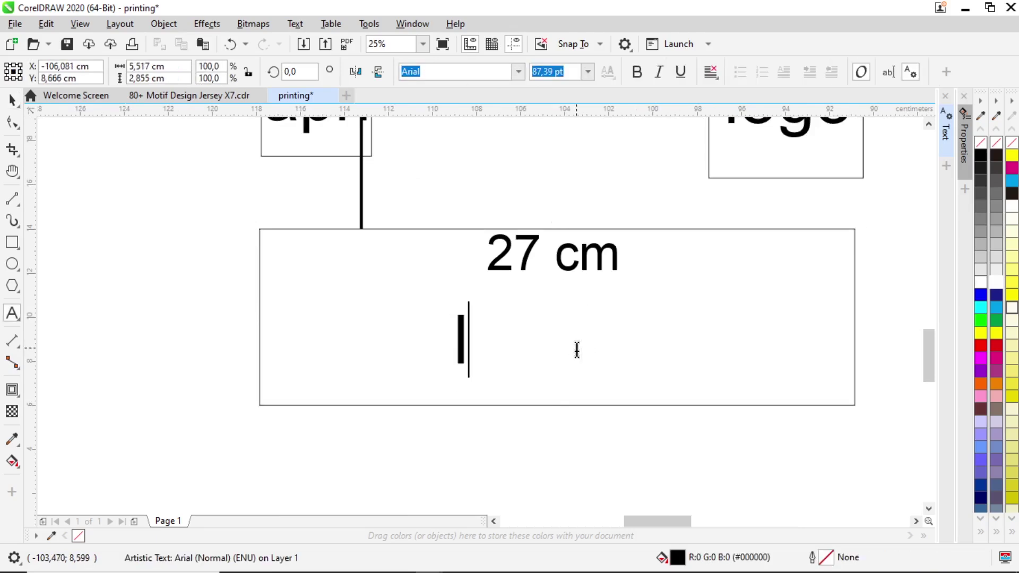
type("sp")
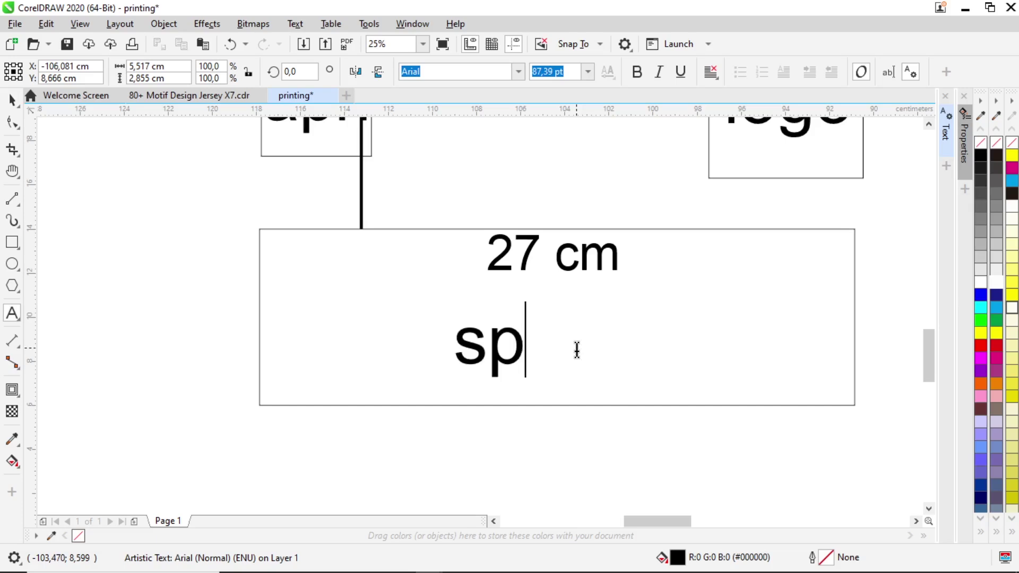
type("onsor")
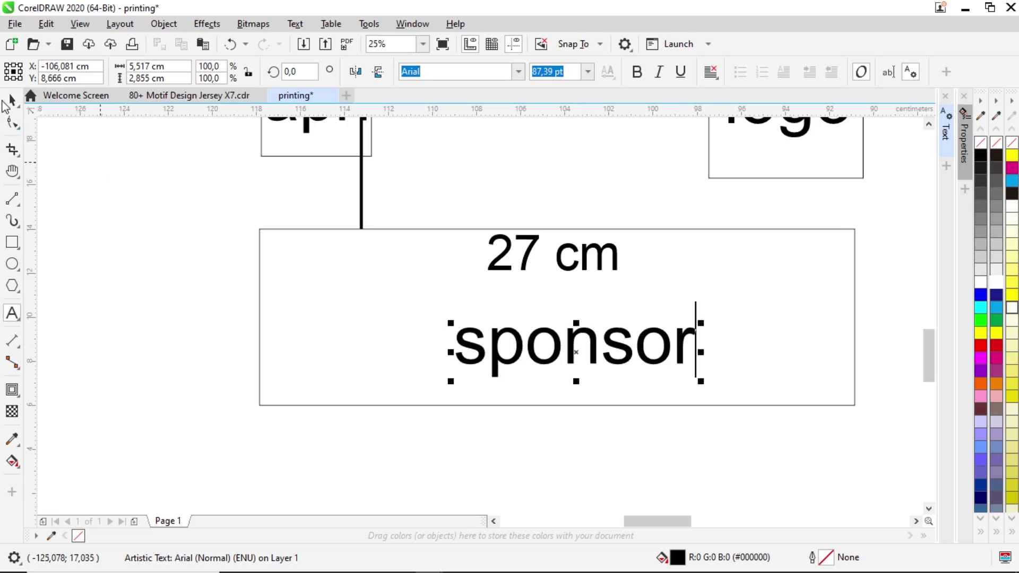
left_click(10, 101)
- Enlarge the "sponsor" text to about 18.6 cm wide, centre it in the chest rectangle and clear the selection
left_click_drag(448, 323, 332, 282)
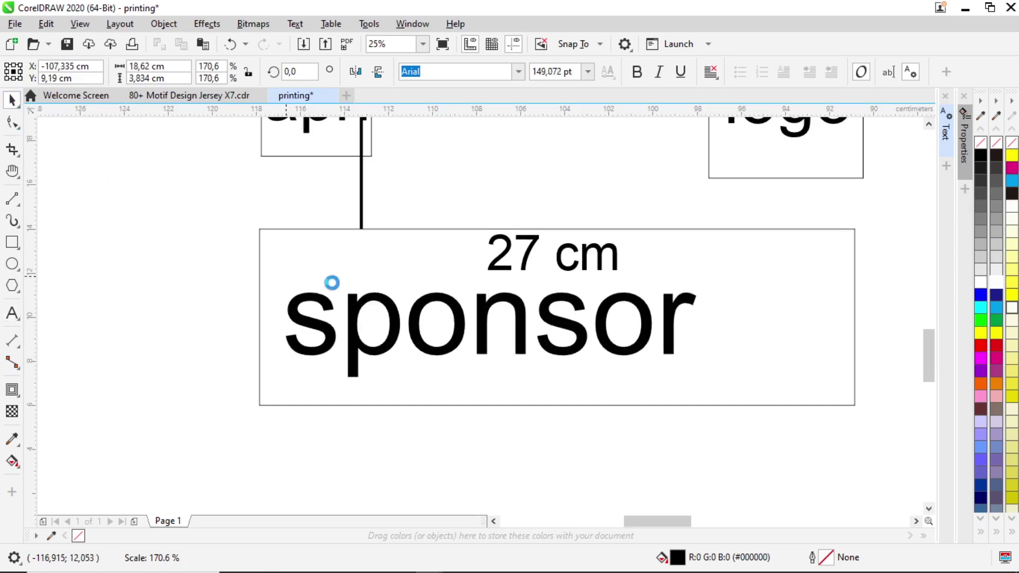
left_click(854, 352, "shift")
key("c")
scroll(553, 275, "down", 3)
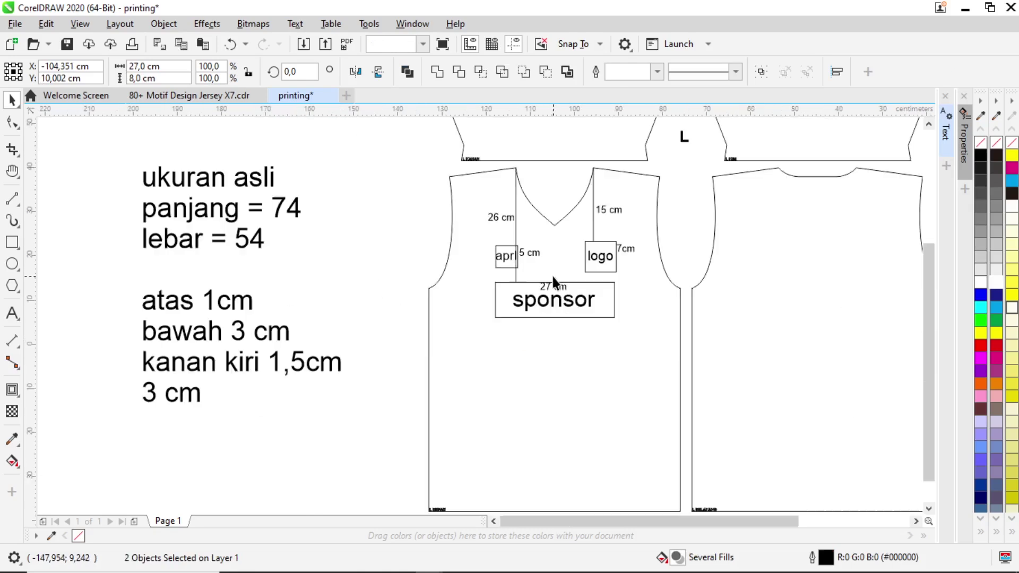
key("Escape")
- Review the labelled print positions on the size L front and the overall pattern layout
scroll(645, 223, "up", 2)
scroll(561, 266, "down", 2)
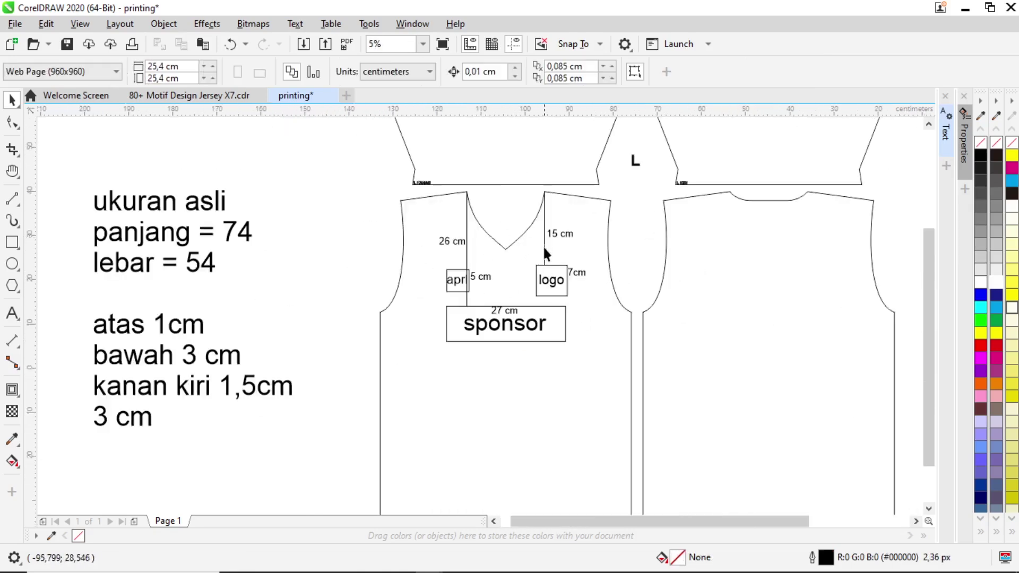
scroll(533, 258, "down", 3)
scroll(537, 245, "up", 4)
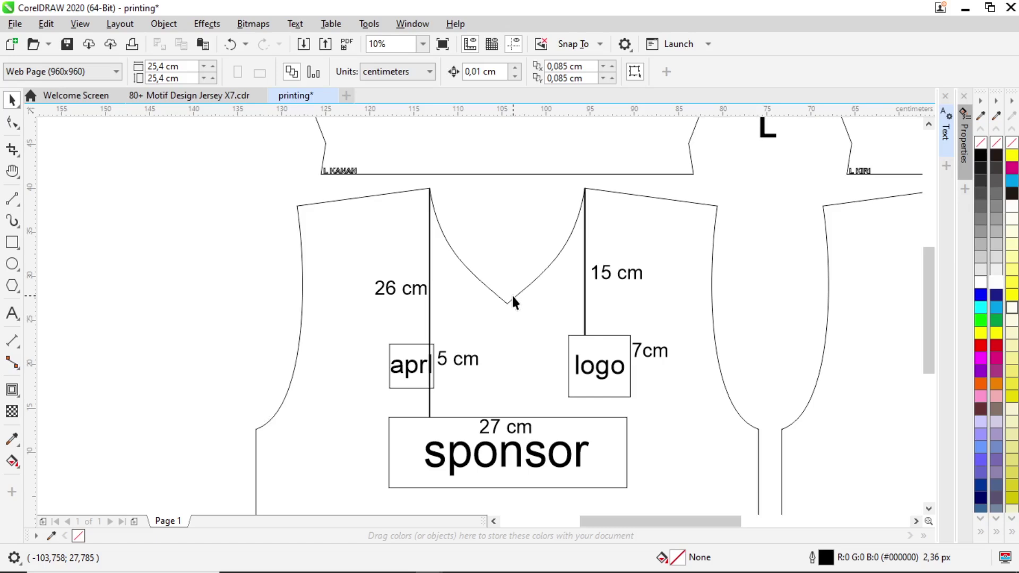
scroll(533, 285, "down", 2)
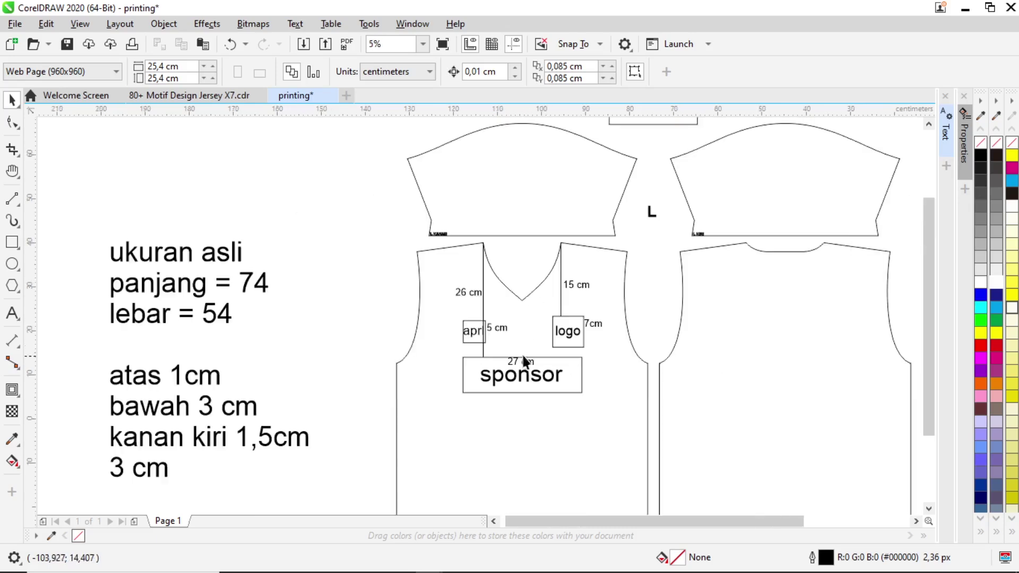
scroll(529, 372, "up", 1)
scroll(539, 335, "down", 4)
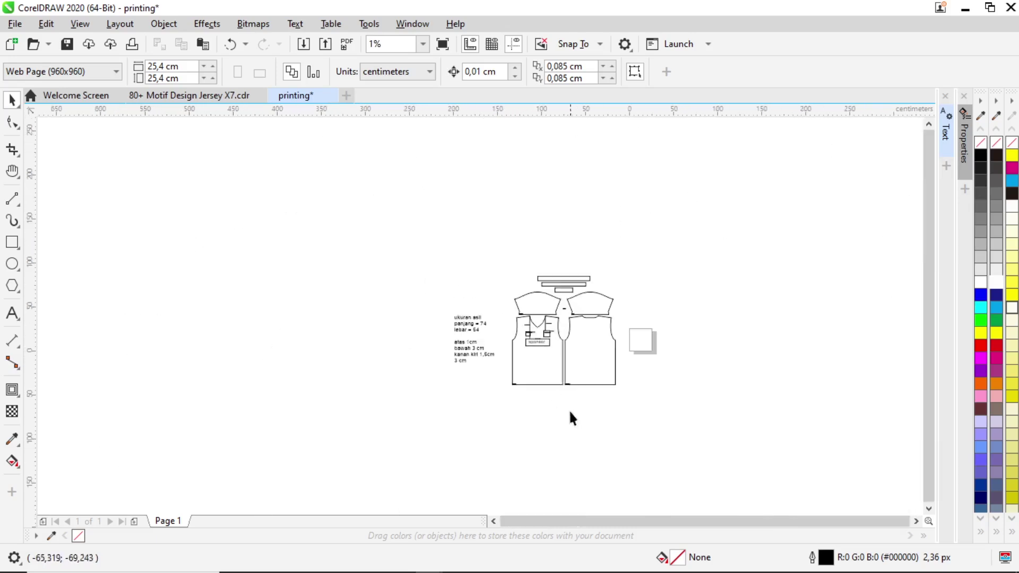
- Draw a small rectangle about 4.8 cm wide and 1.9 cm high near the front pattern's lower right corner
scroll(562, 404, "up", 4)
scroll(556, 342, "up", 1)
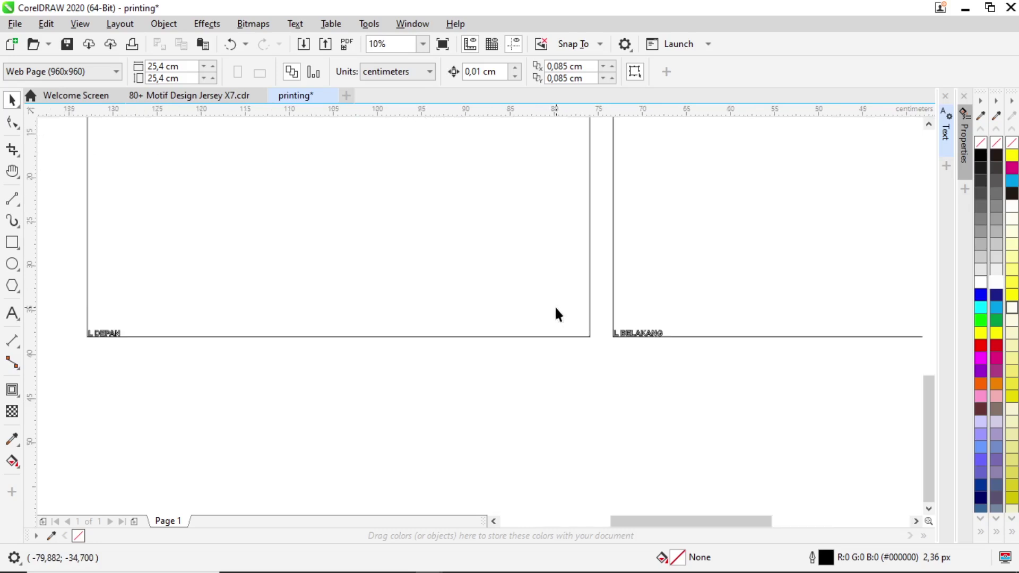
scroll(556, 313, "down", 1)
left_click(12, 243)
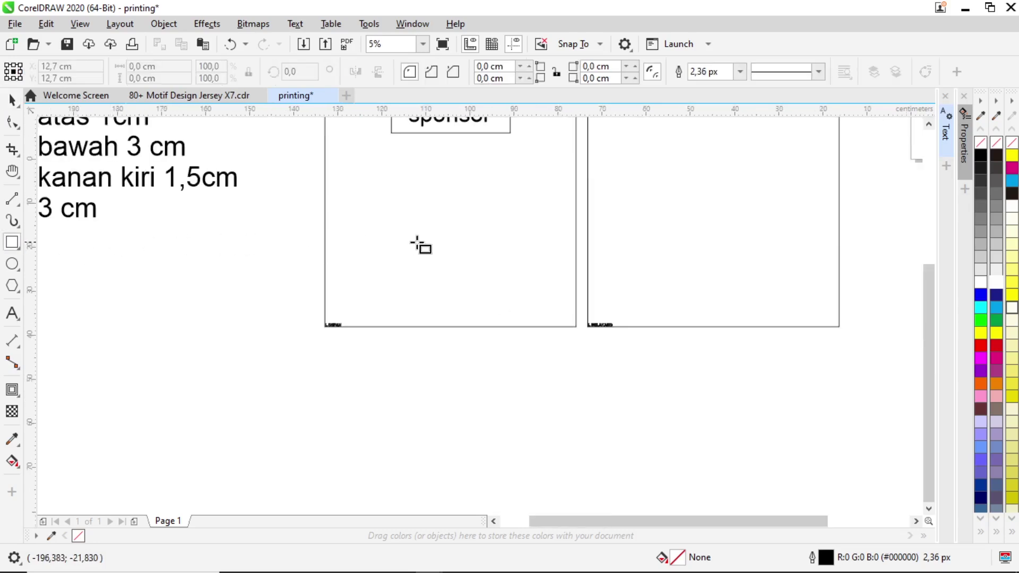
scroll(580, 296, "up", 1)
left_click_drag(494, 301, 537, 318)
- Draw a horizontal line inward from the front pattern's right side edge across the small rectangle and set its length to 7 cm
left_click(11, 198)
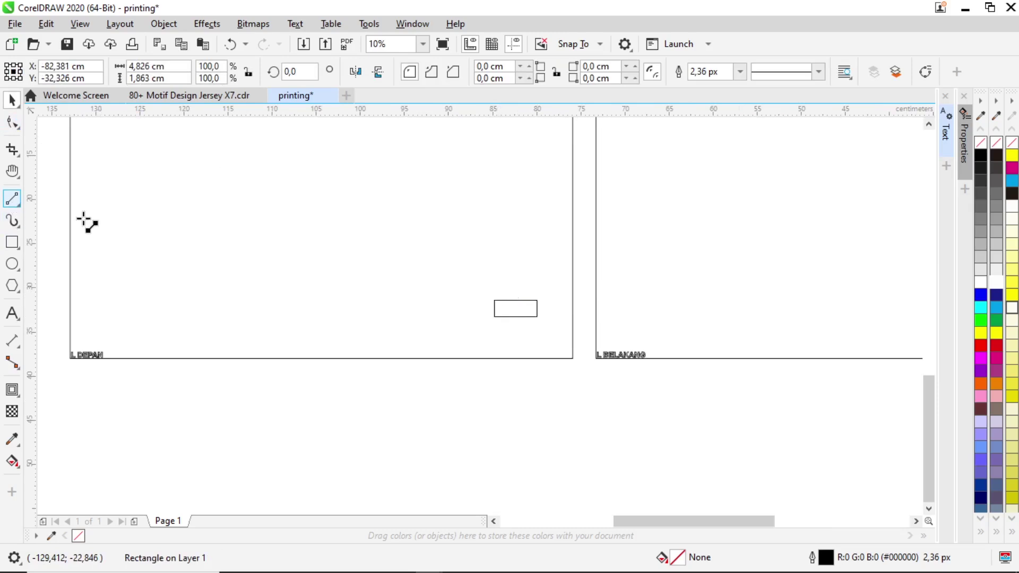
scroll(557, 302, "up", 4)
left_click_drag(635, 351, 456, 349)
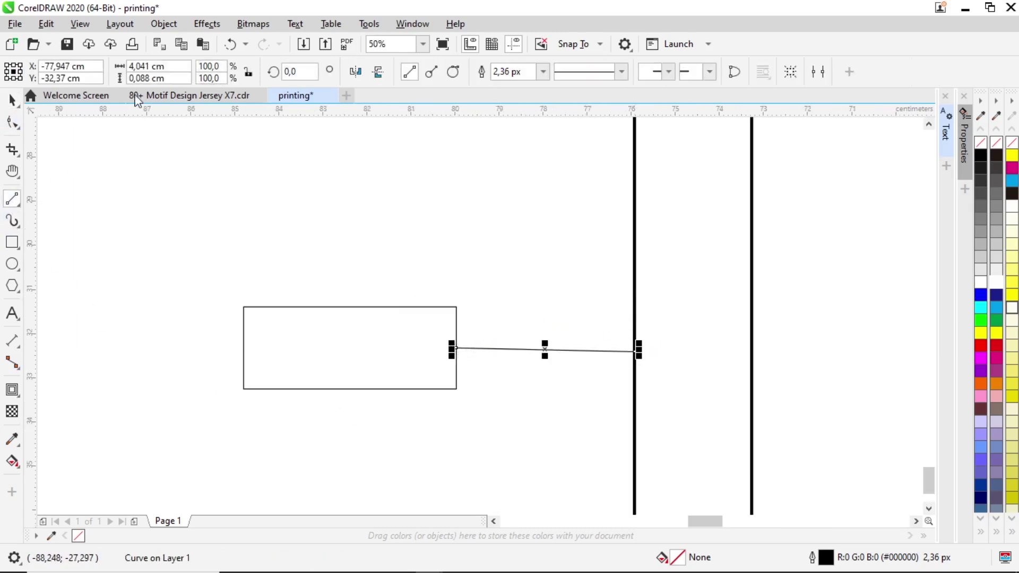
key("ctrl+z")
left_click_drag(634, 348, 355, 349)
left_click_drag(165, 67, 37, 75)
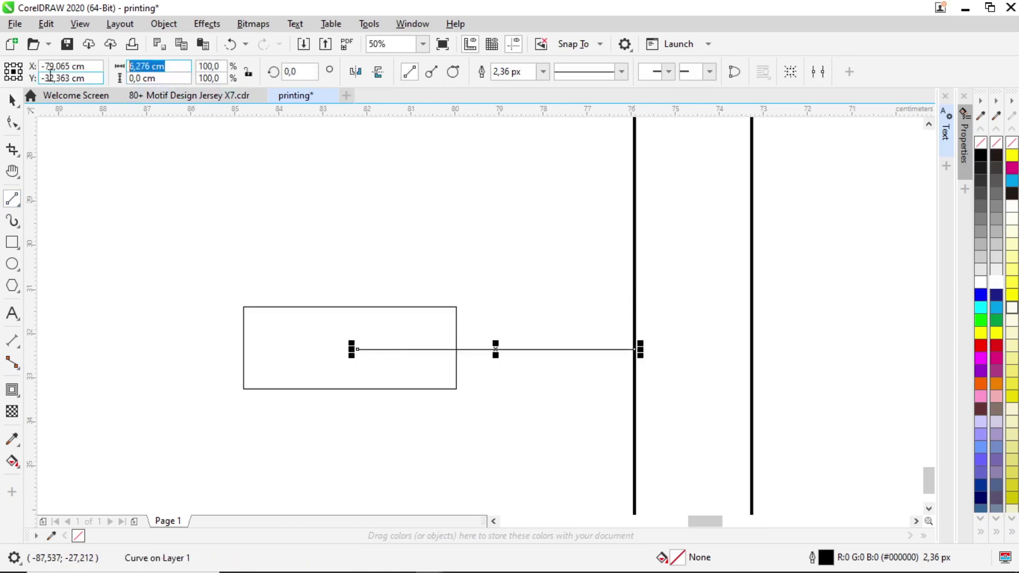
type("7")
key("Return")
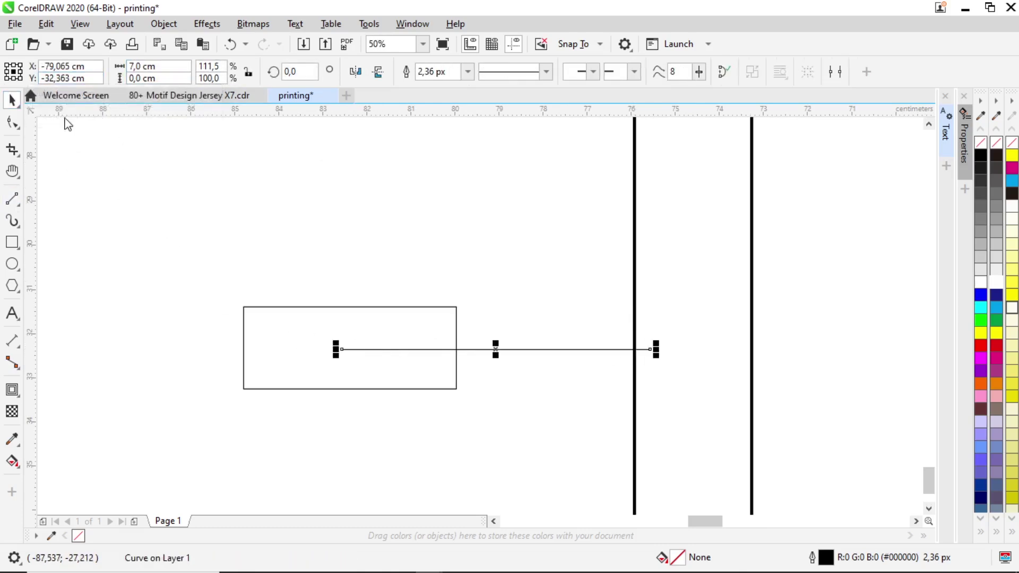
- Snap the 7 cm line's outer end to the front pattern's side edge and move the small rectangle off the line
left_click_drag(650, 349, 635, 352)
scroll(594, 358, "down", 1)
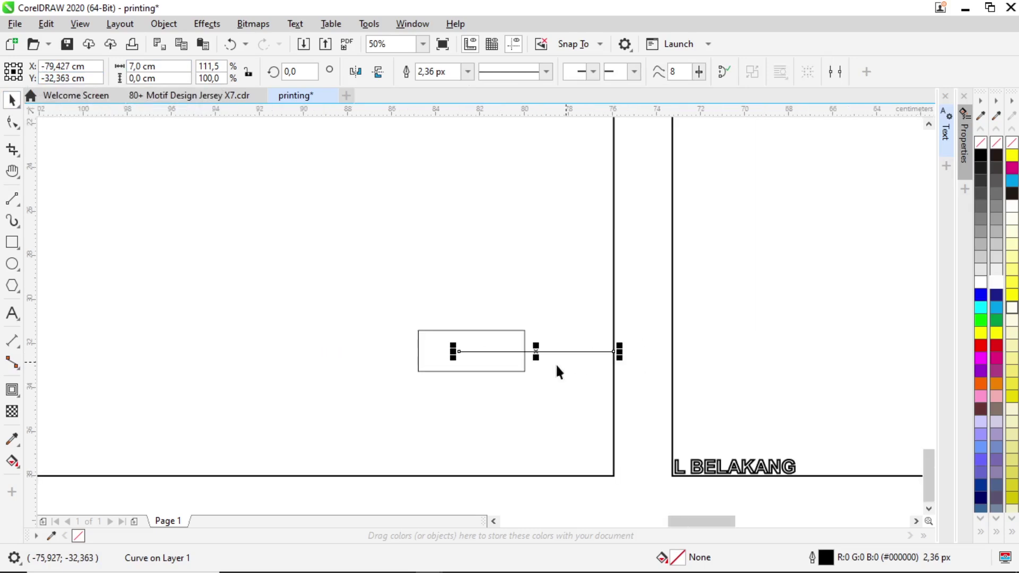
left_click_drag(508, 368, 359, 299)
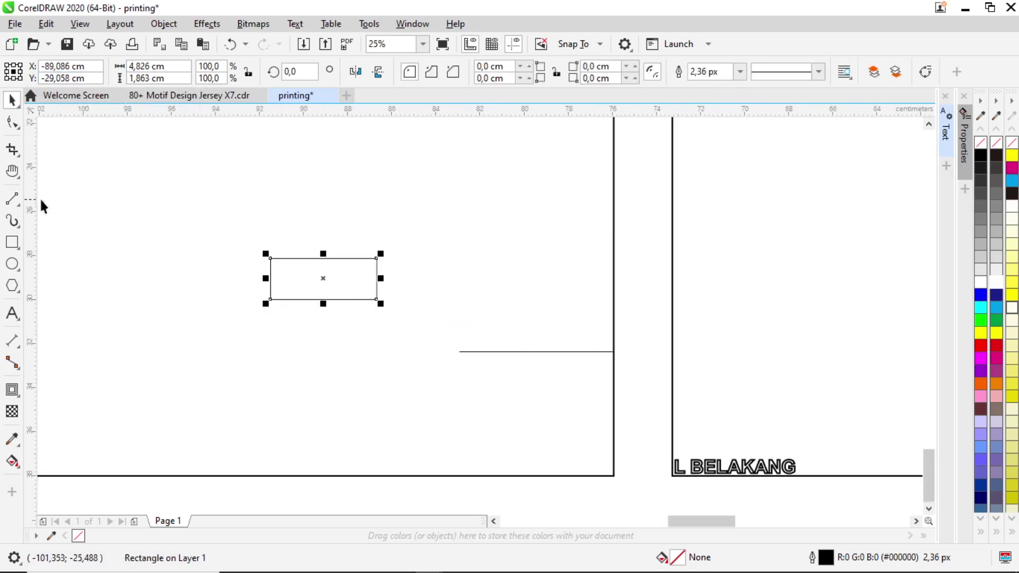
- Draw a vertical line down from the outer end of the horizontal guide line and set its length to 9 cm
left_click(18, 200)
left_click_drag(459, 352, 460, 477)
left_click(170, 78)
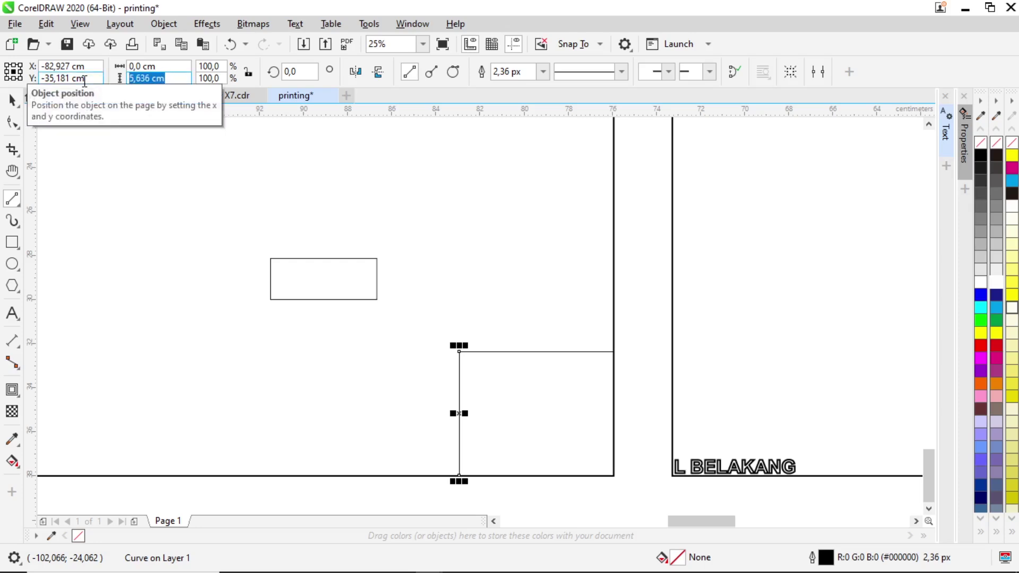
type("9")
key("Return")
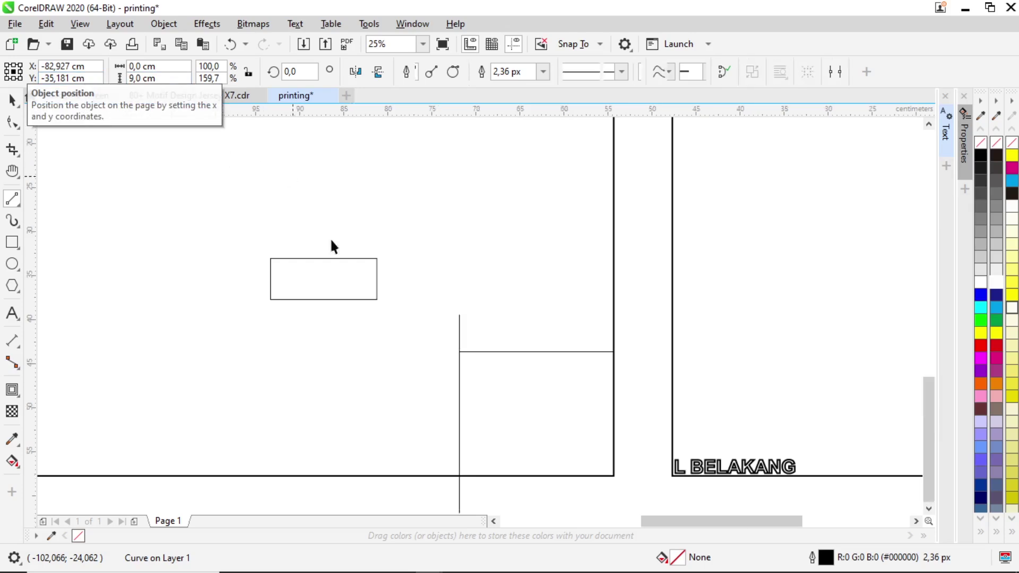
- Rest the vertical guide line on the front panel's bottom edge and move the horizontal guide line up to its upper end
scroll(362, 306, "up", 1)
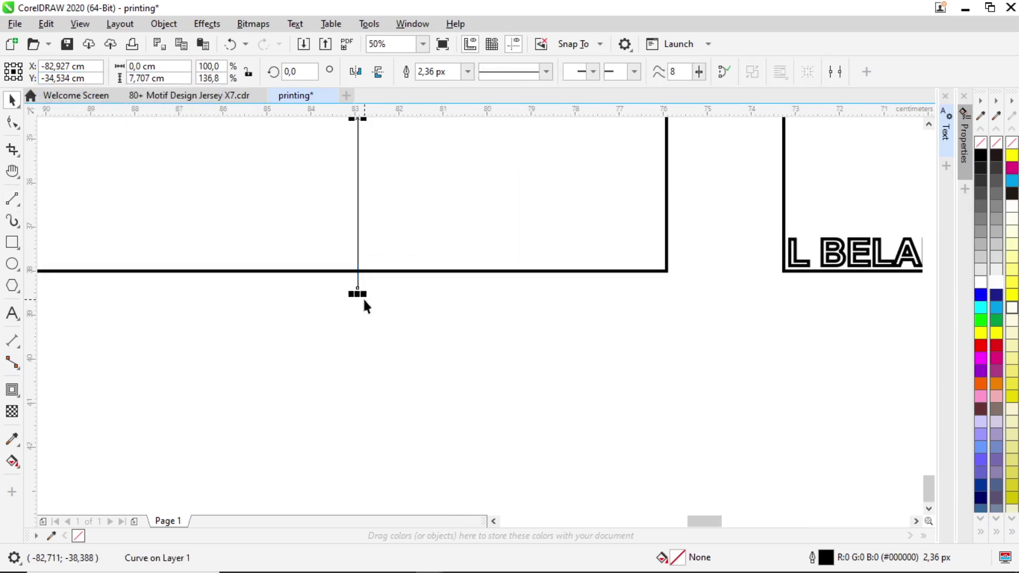
left_click_drag(363, 301, 358, 272)
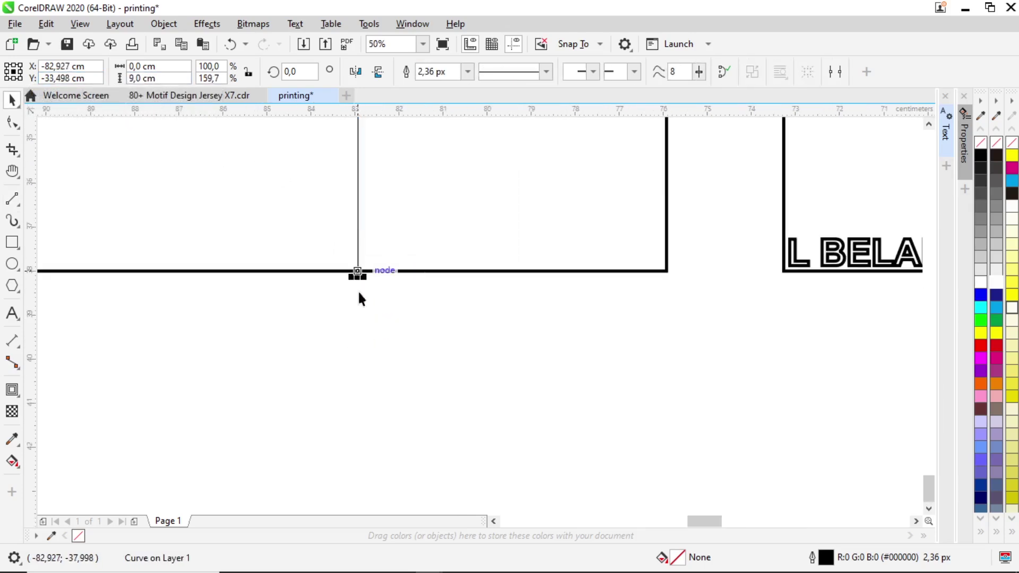
scroll(359, 298, "down", 2)
scroll(395, 274, "up", 1)
left_click(344, 319)
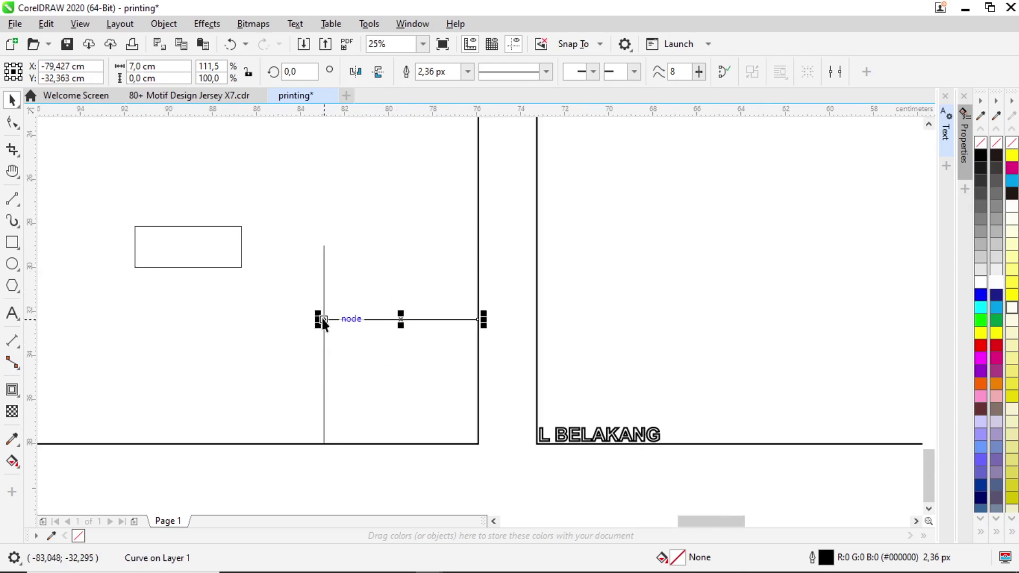
left_click_drag(323, 323, 329, 247)
left_click(242, 247)
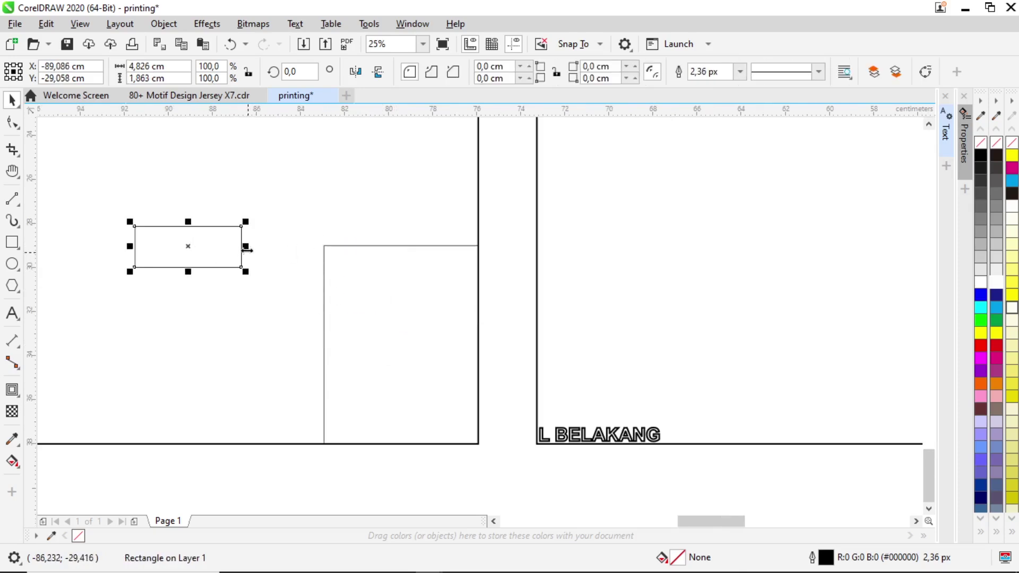
left_click_drag(241, 246, 324, 246)
left_click(477, 245)
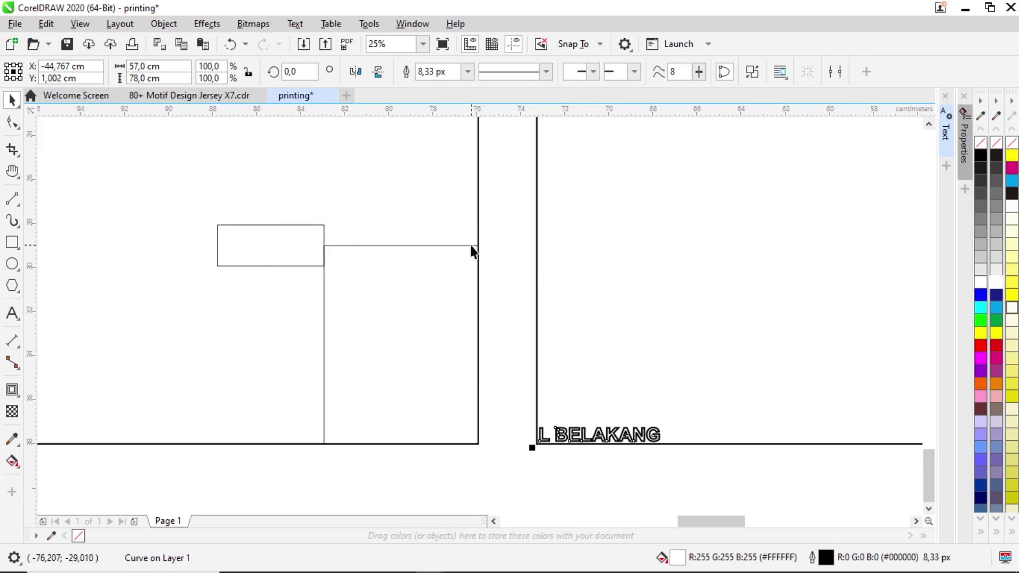
left_click(477, 245)
key("Delete")
left_click(323, 328)
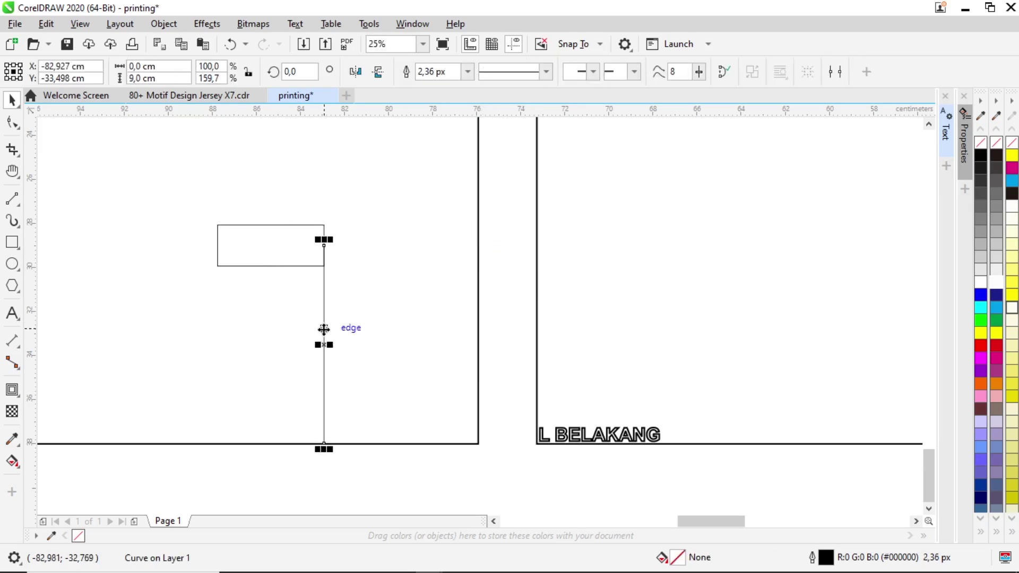
key("Delete")
key("ctrl+z")
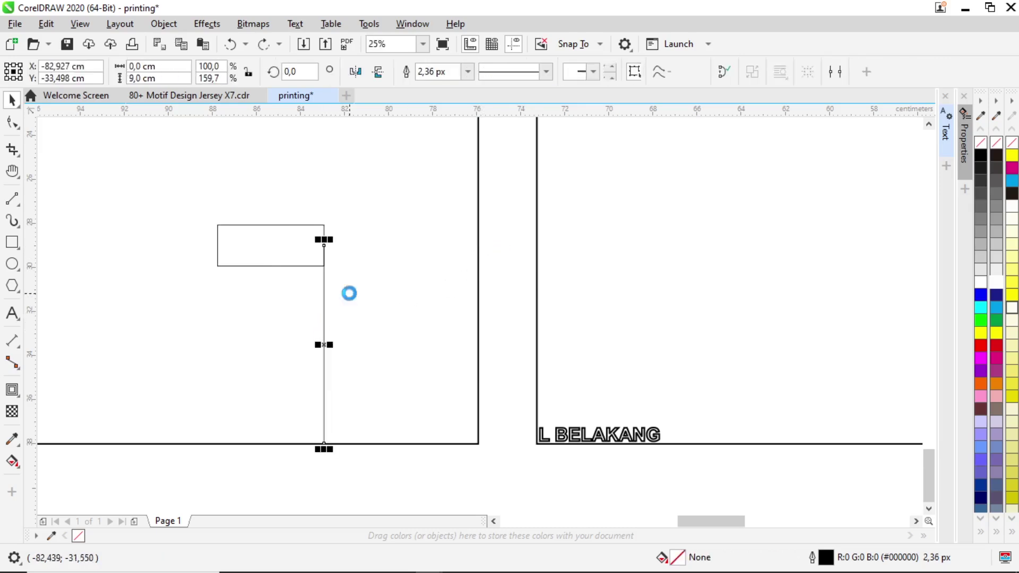
key("ctrl+z")
- Snap the small rectangle's top-right corner to the point where the guide lines meet and delete both guide lines
left_click(323, 225)
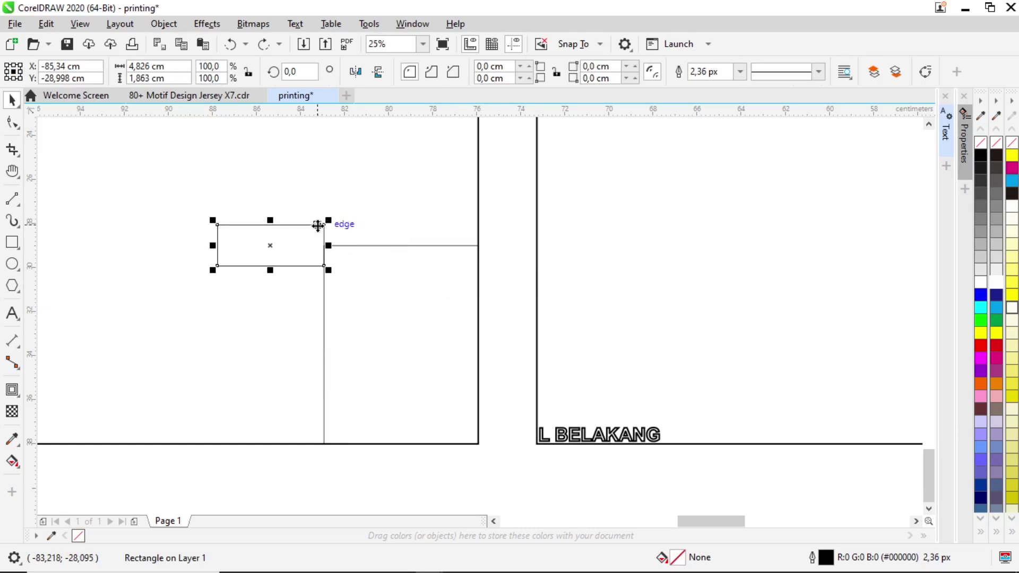
left_click_drag(322, 226, 355, 250)
scroll(319, 242, "up", 2)
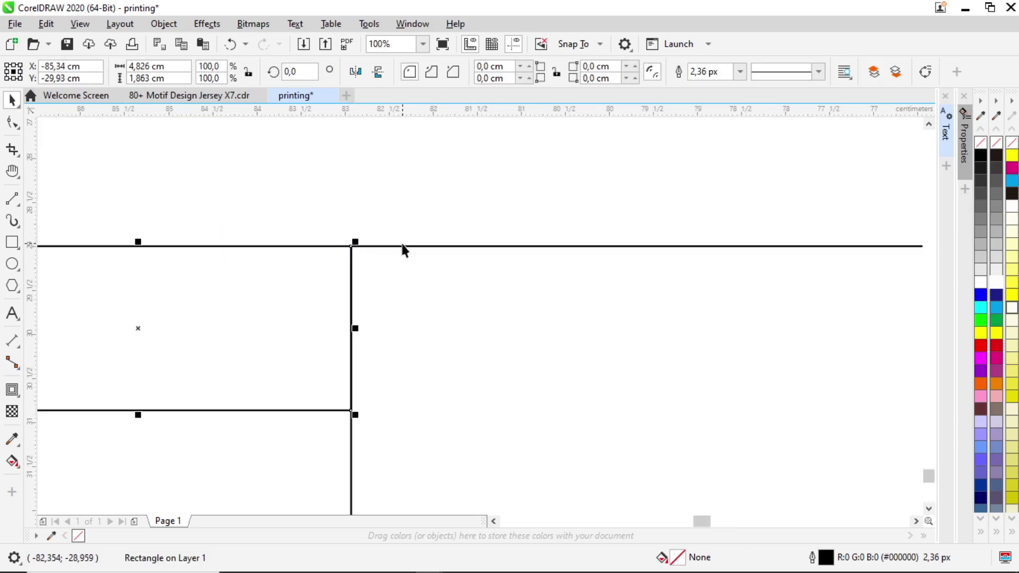
left_click(402, 246)
key("Delete")
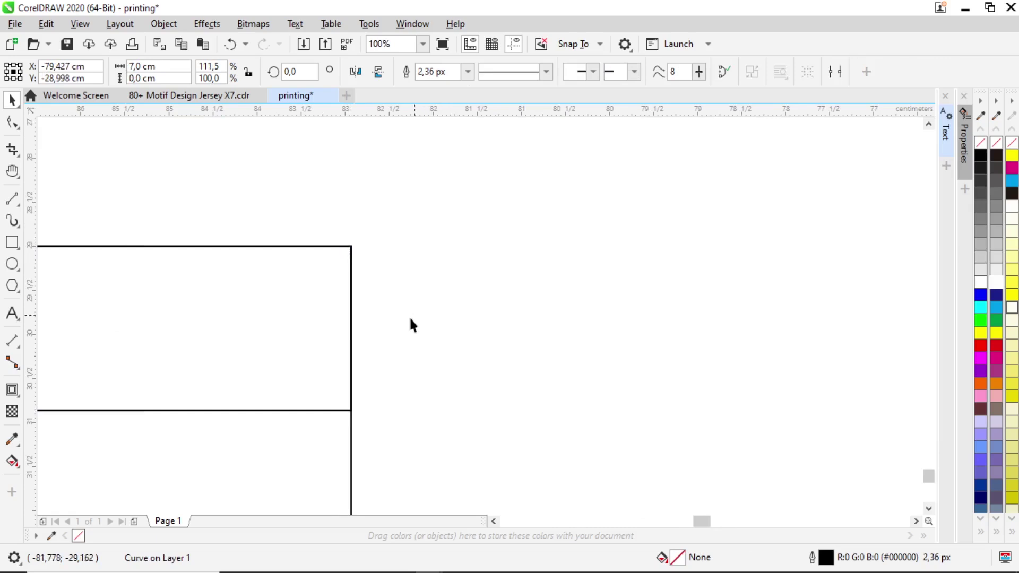
scroll(467, 336, "down", 5)
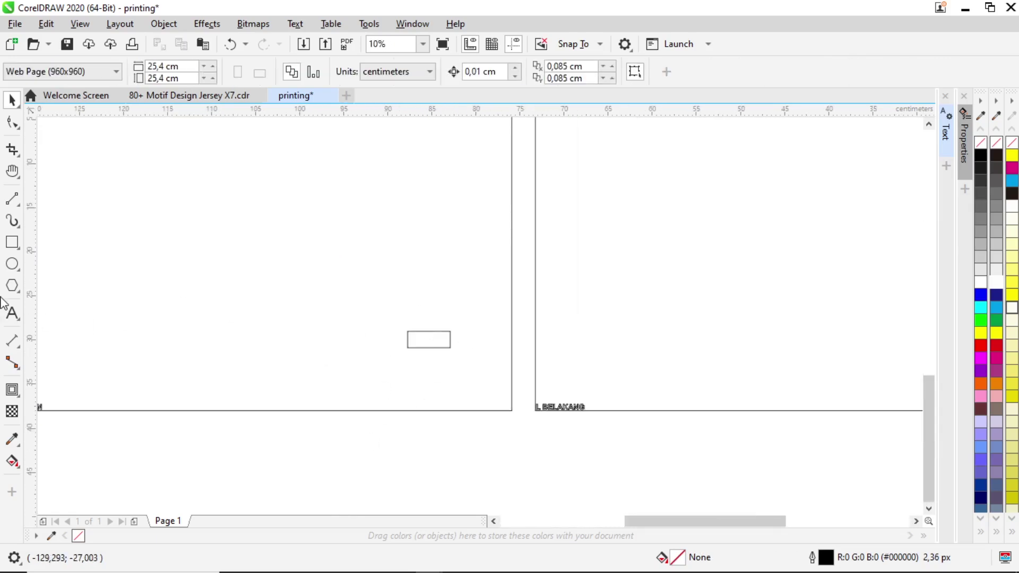
- Add the artistic text "aut" inside the small rectangle near the front panel's bottom edge
key("F8")
scroll(322, 374, "up", 2)
left_click(322, 375)
type("aut")
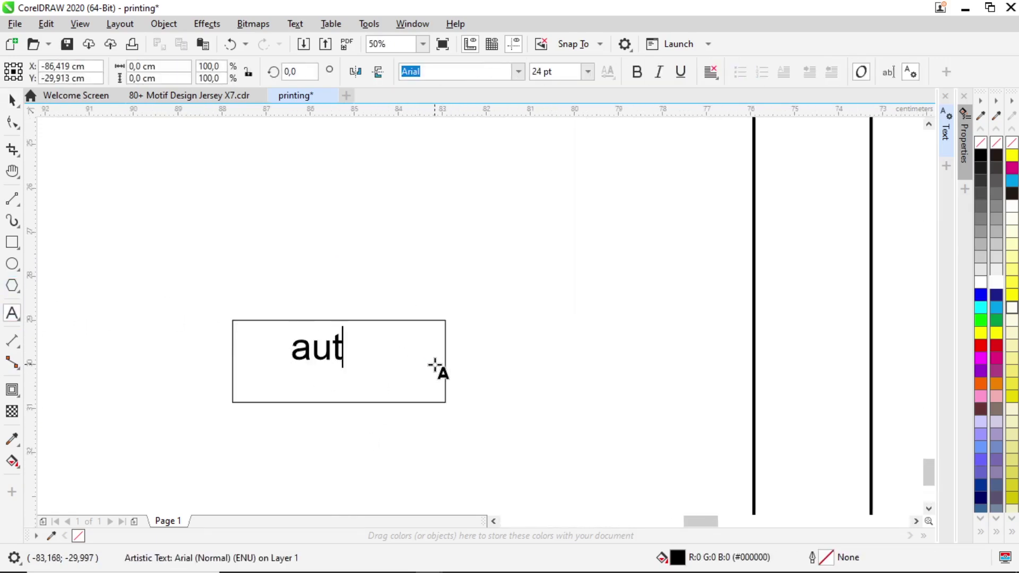
key("ctrl+space")
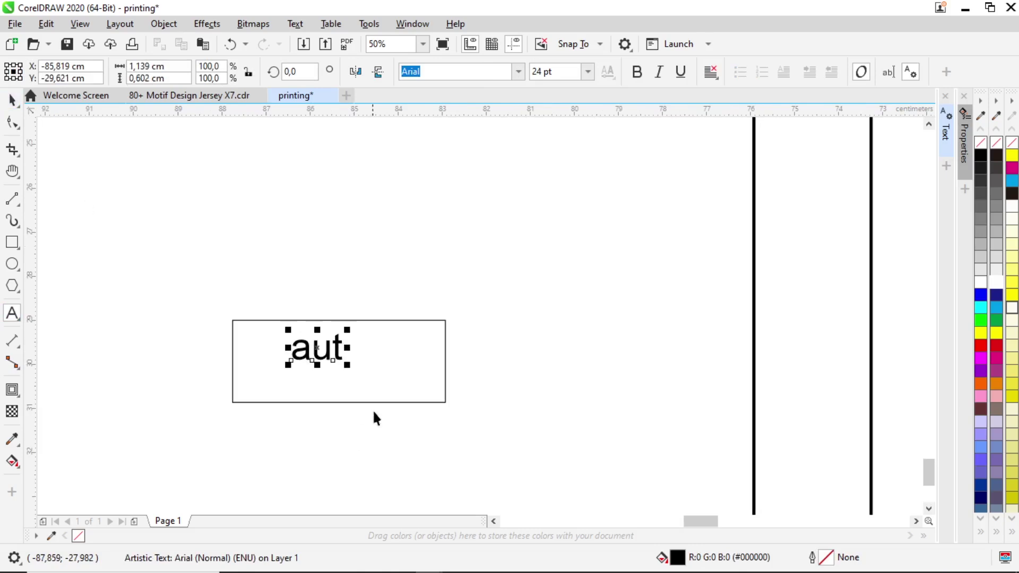
- Enlarge the "aut" text and centre it both ways within the small rectangle
left_click_drag(348, 366, 409, 391)
left_click(434, 357, "shift")
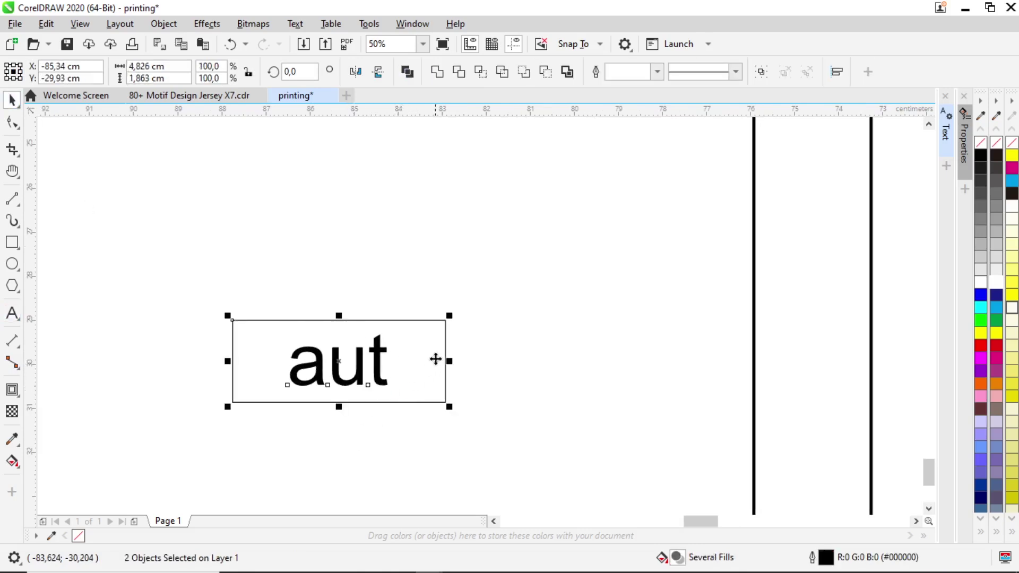
scroll(611, 353, "down", 1)
left_click(486, 397)
scroll(486, 397, "down", 3)
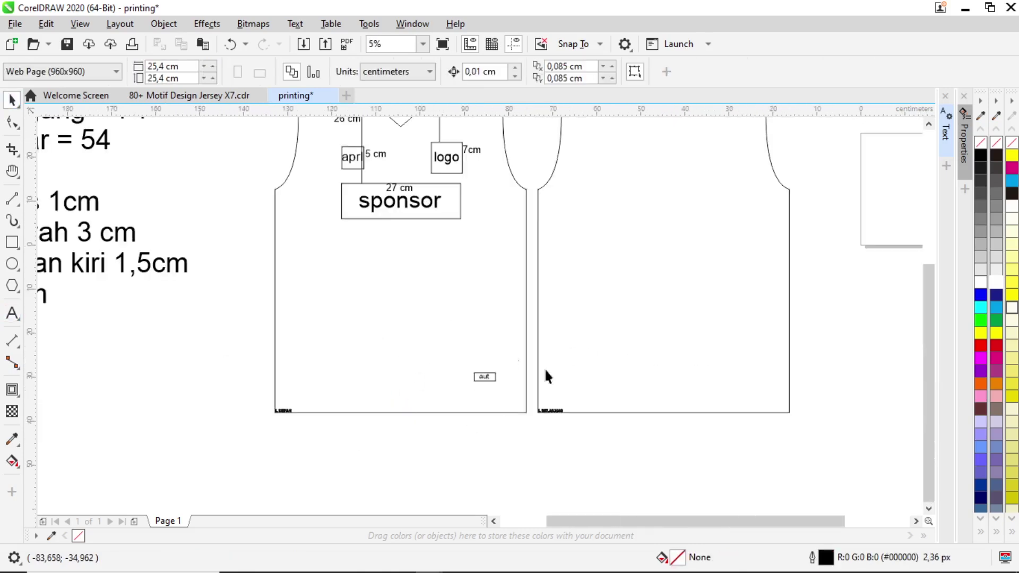
scroll(493, 374, "up", 2)
scroll(467, 457, "down", 2)
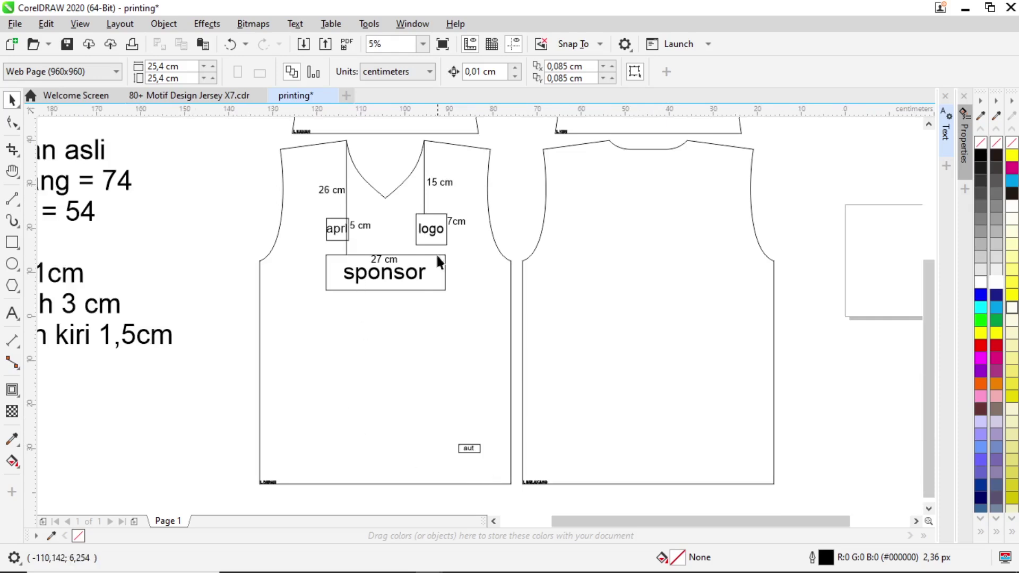
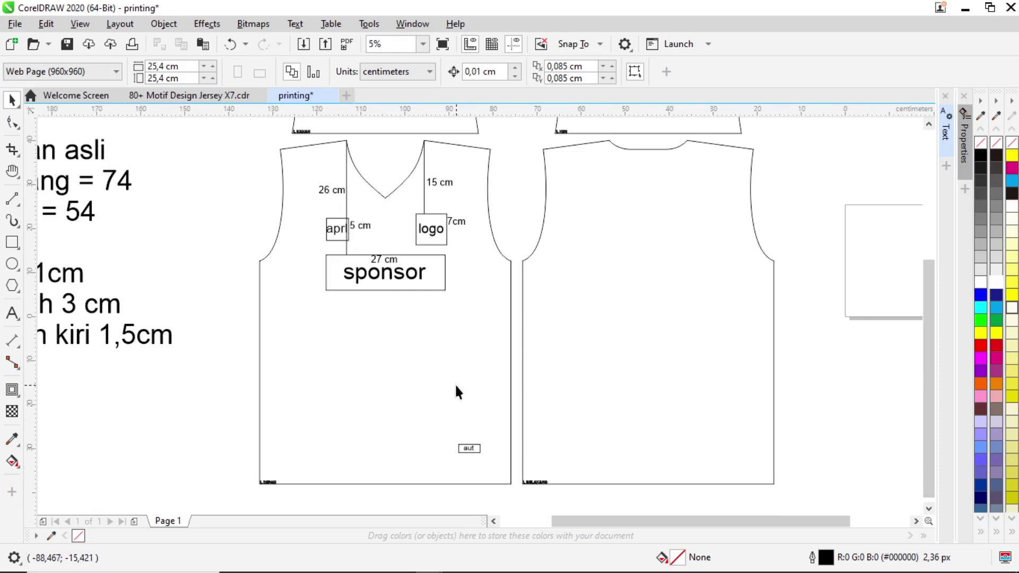
left_click(655, 308)
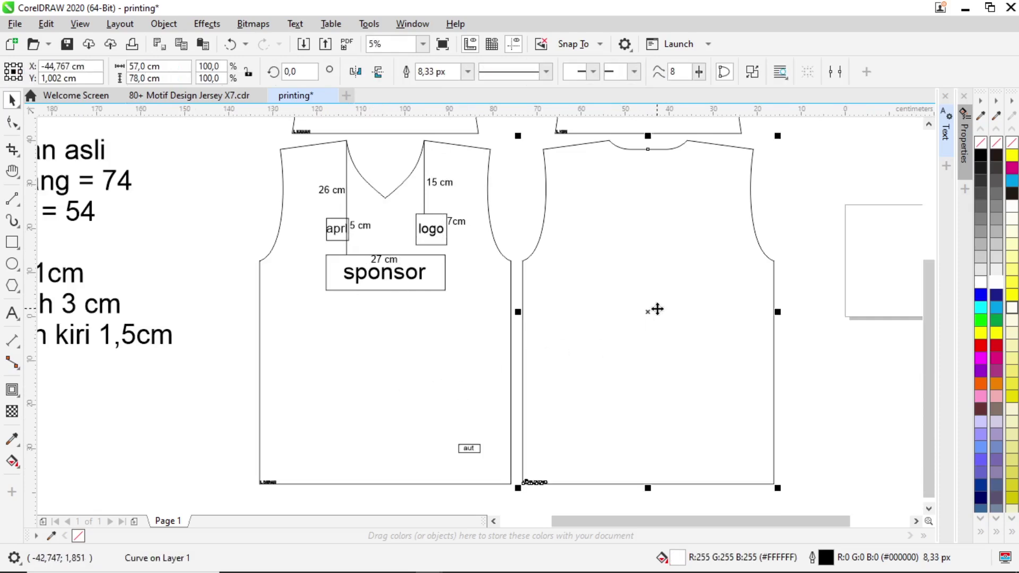
left_click(831, 206)
left_click(628, 310)
left_click(159, 453)
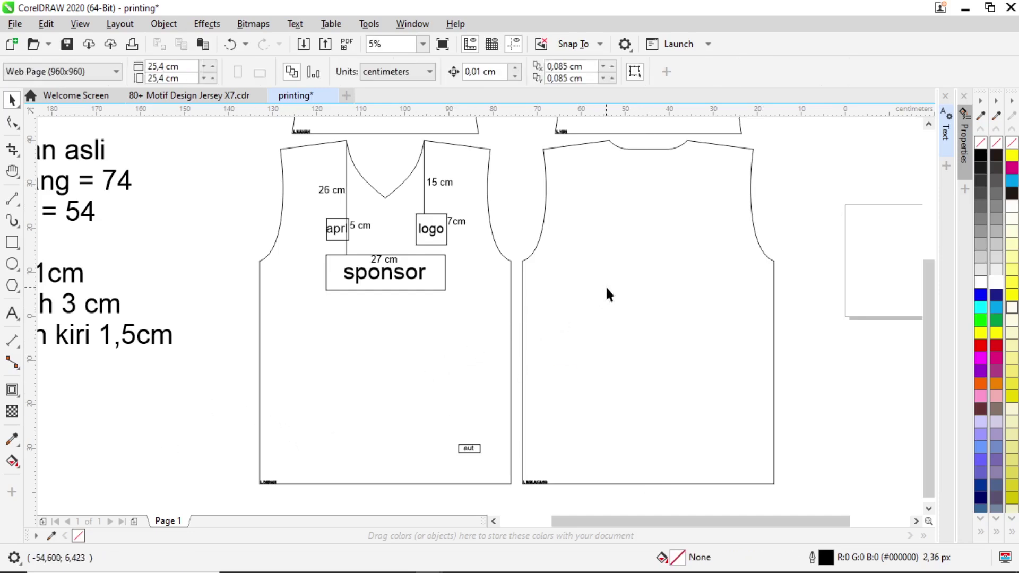
- Try to centre the back body panel horizontally over the front body panel
left_click(699, 226)
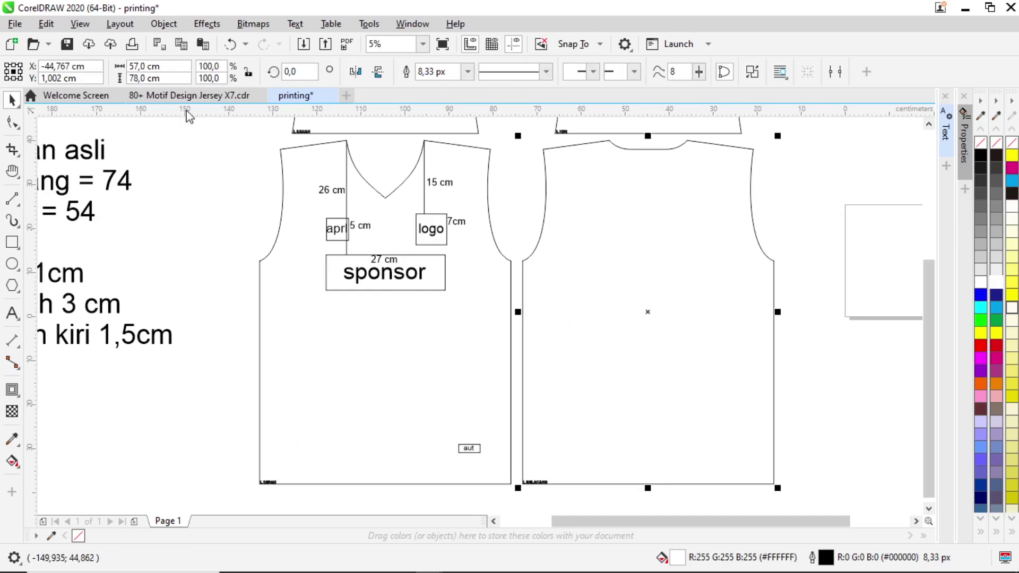
scroll(346, 268, "down", 4)
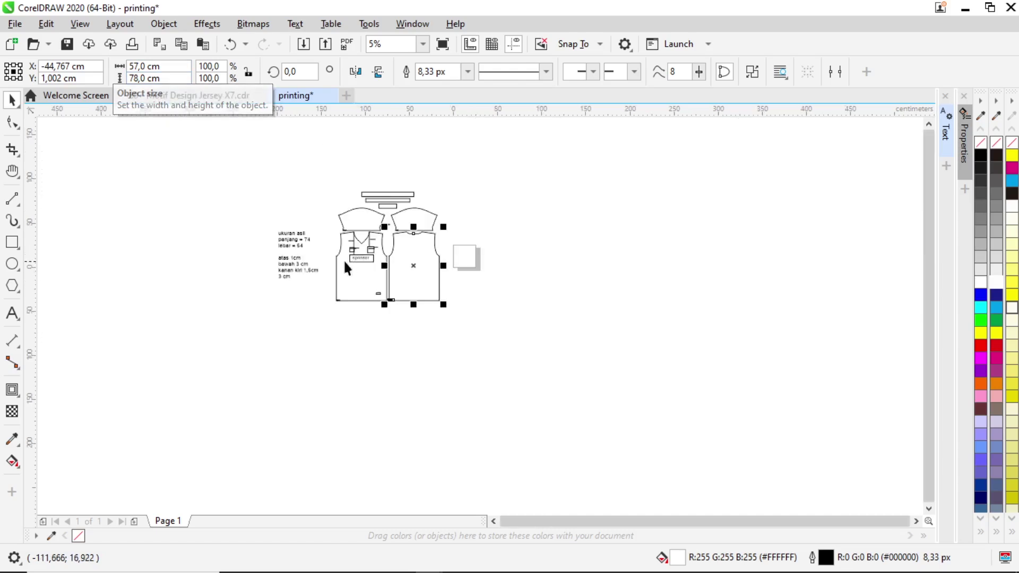
scroll(345, 268, "up", 5)
scroll(432, 364, "down", 1)
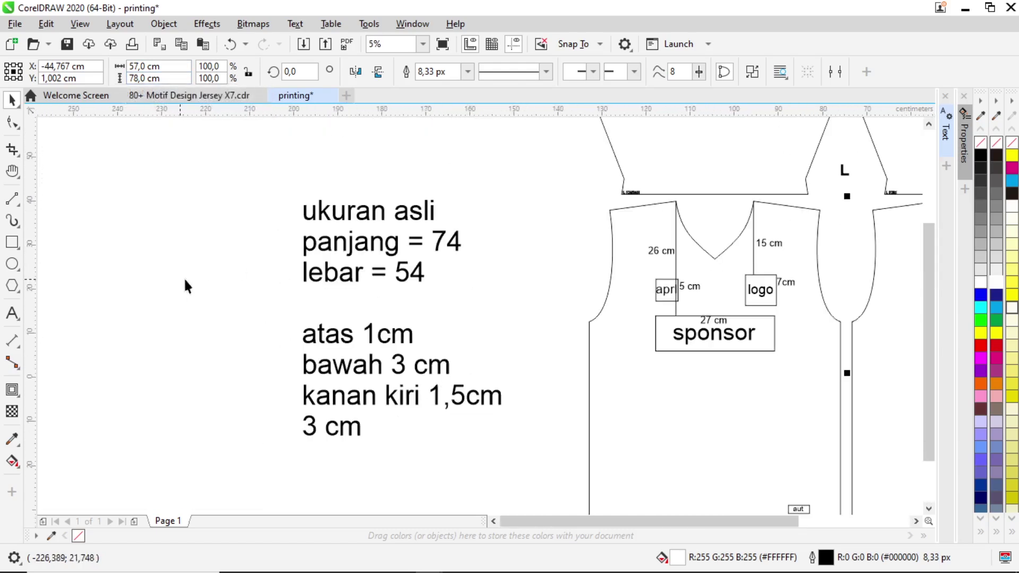
scroll(184, 286, "down", 5)
scroll(345, 265, "up", 4)
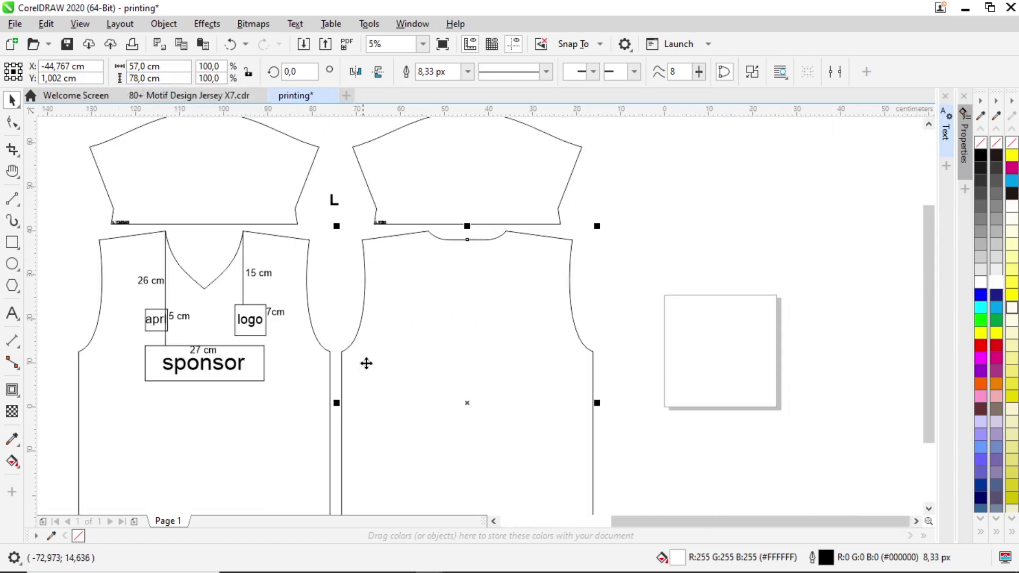
left_click(259, 447, "shift")
key("c")
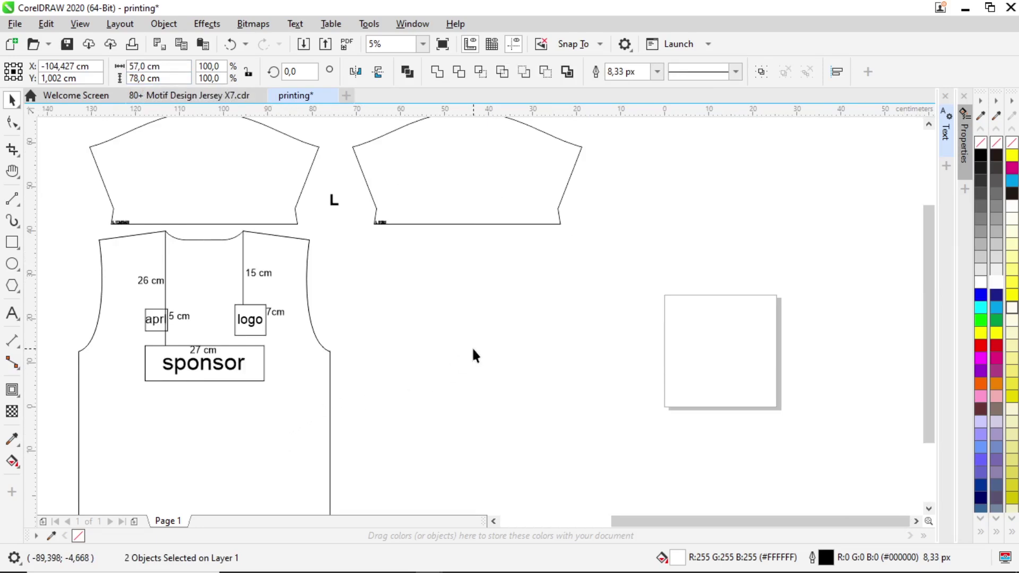
left_click(461, 353)
key("ctrl+z")
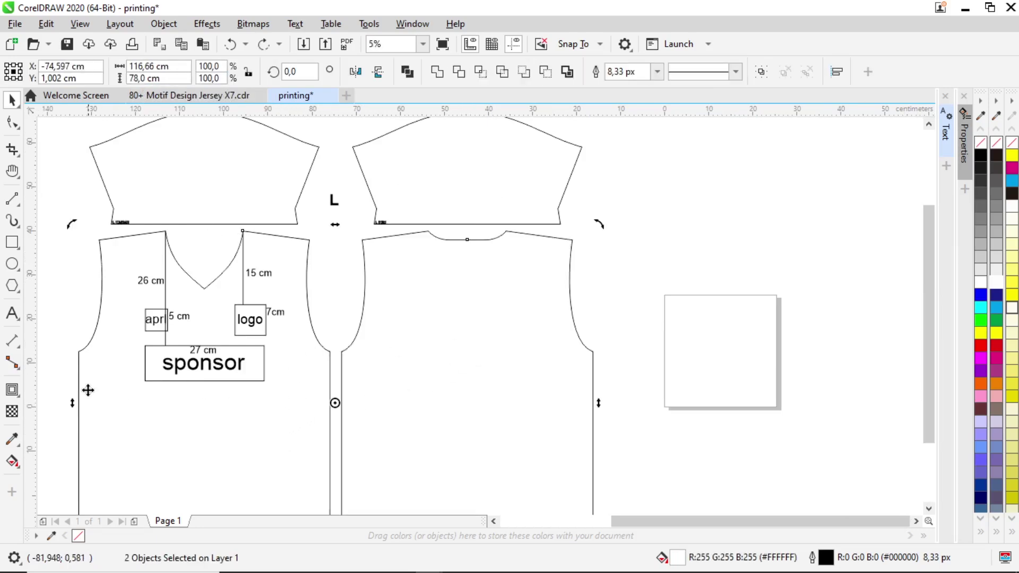
left_click(112, 340)
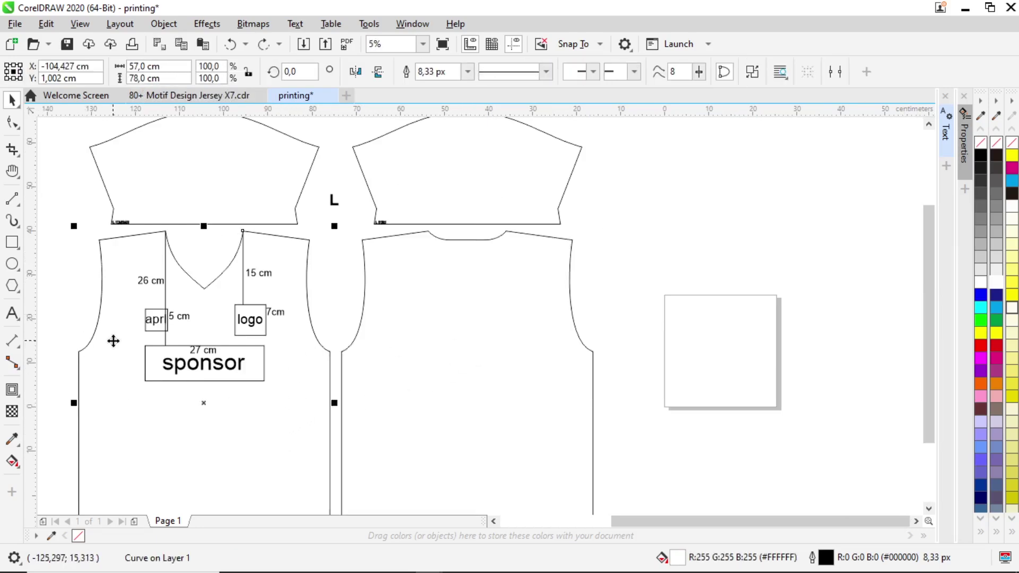
key("ctrl+y")
key("ctrl+z")
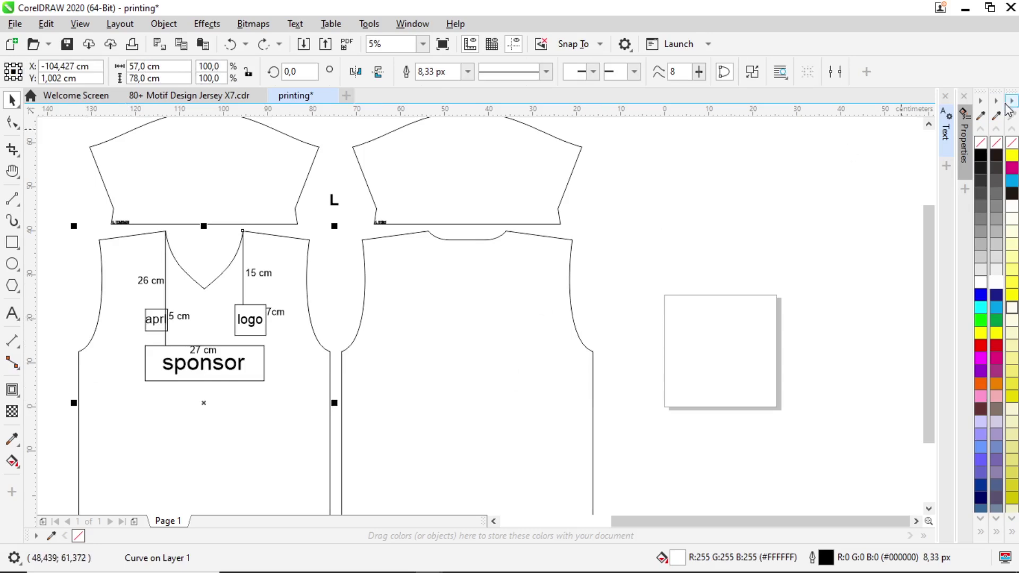
- Remove the front body panel's fill and centre the back body panel over it so that both outlines overlap
left_click(981, 142)
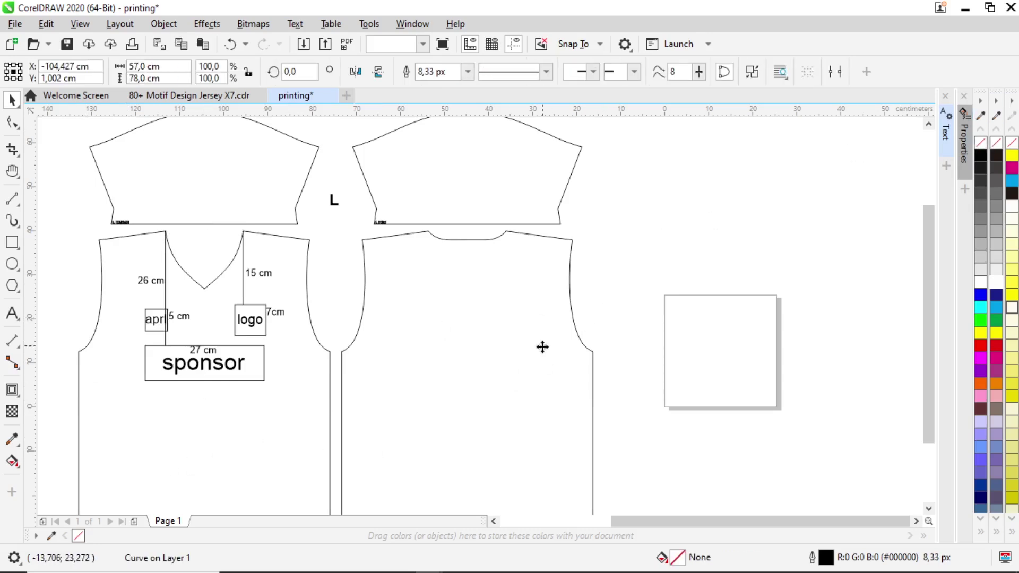
left_click(239, 435)
left_click(239, 444)
key("ctrl+z")
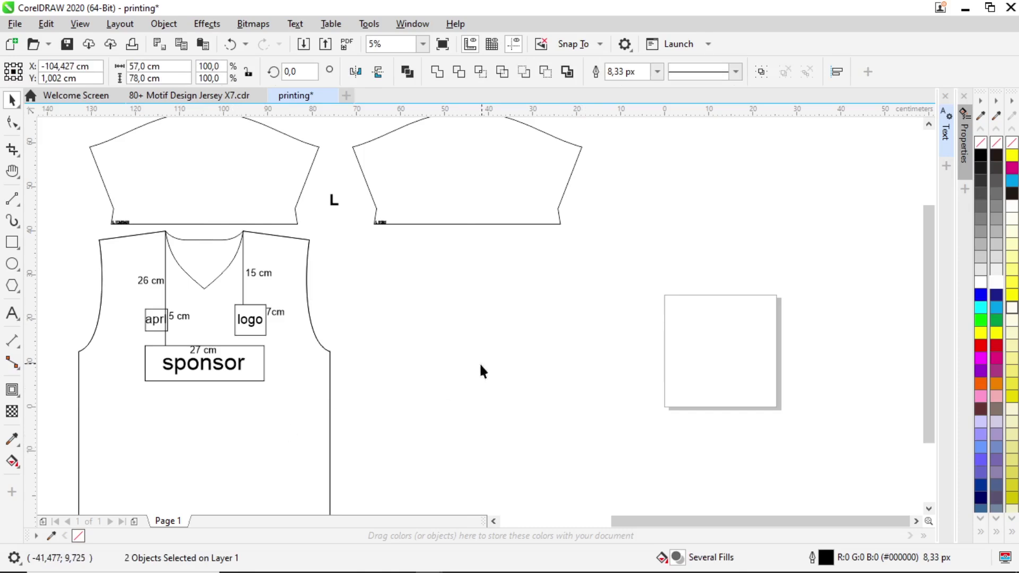
- Examine how the front panel's V-neck and the back panel's neckline line up at the shoulders
left_click(74, 121)
scroll(142, 236, "up", 4)
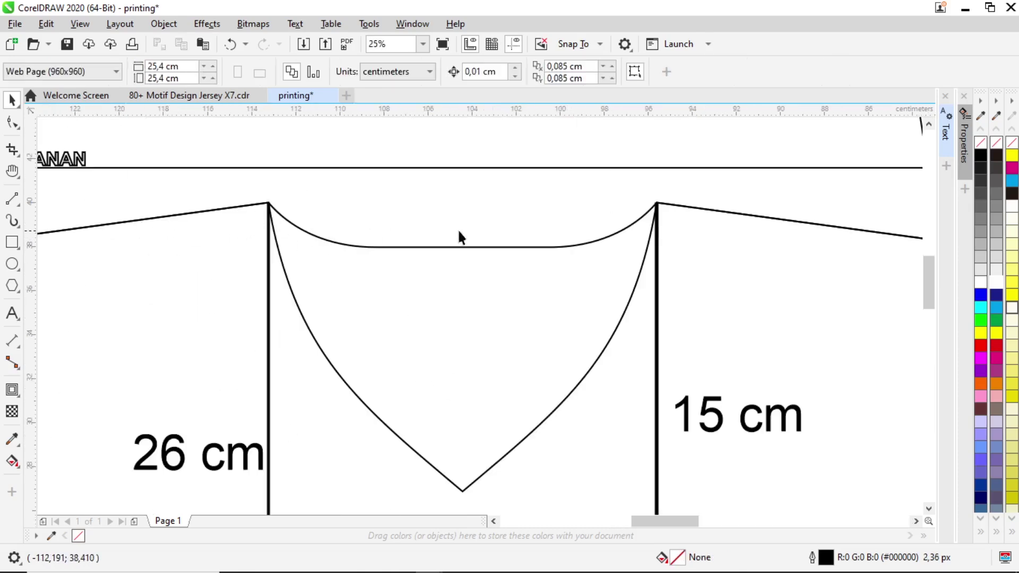
scroll(467, 329, "down", 2)
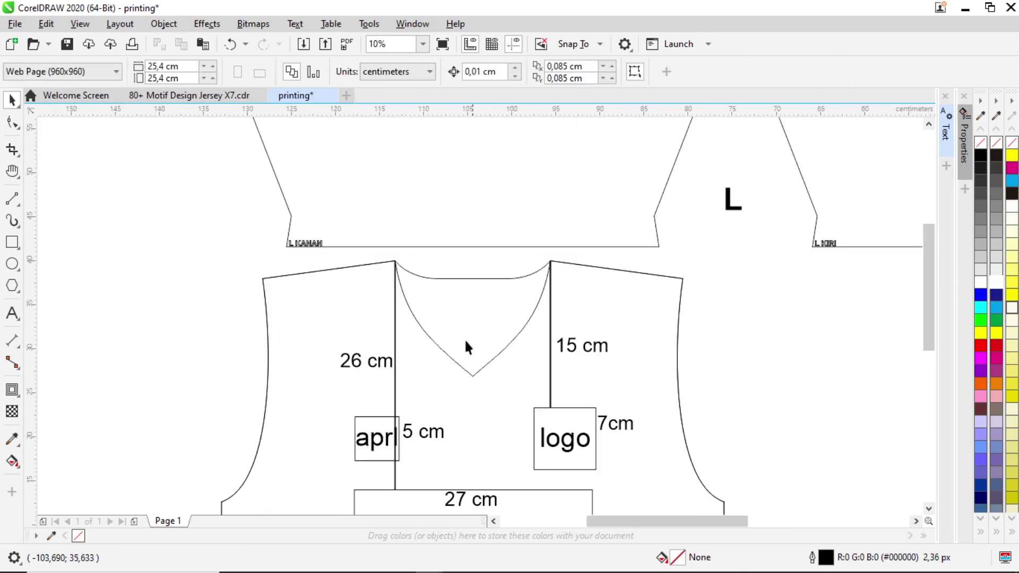
scroll(502, 297, "down", 1)
scroll(480, 301, "up", 3)
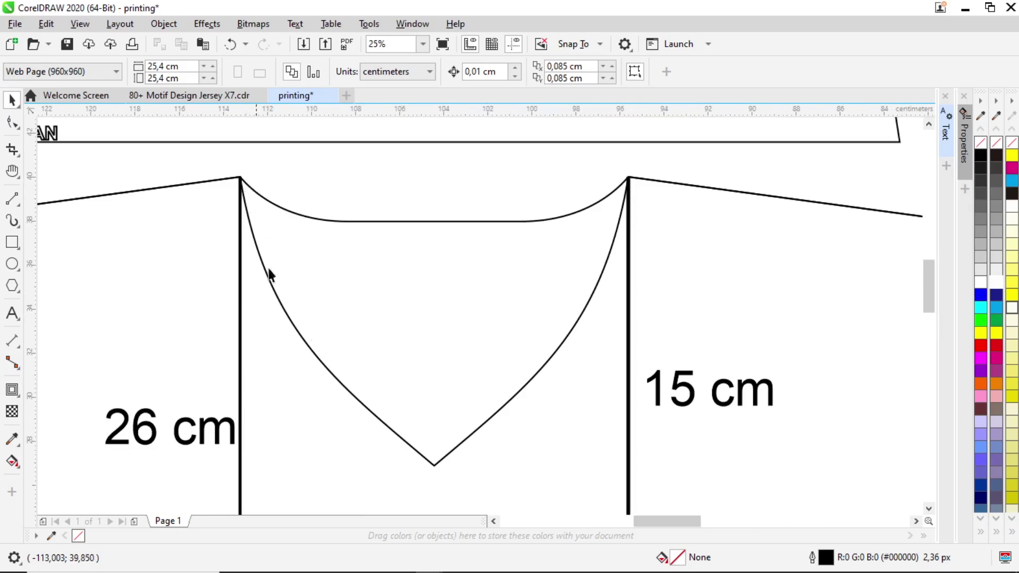
scroll(509, 293, "down", 4)
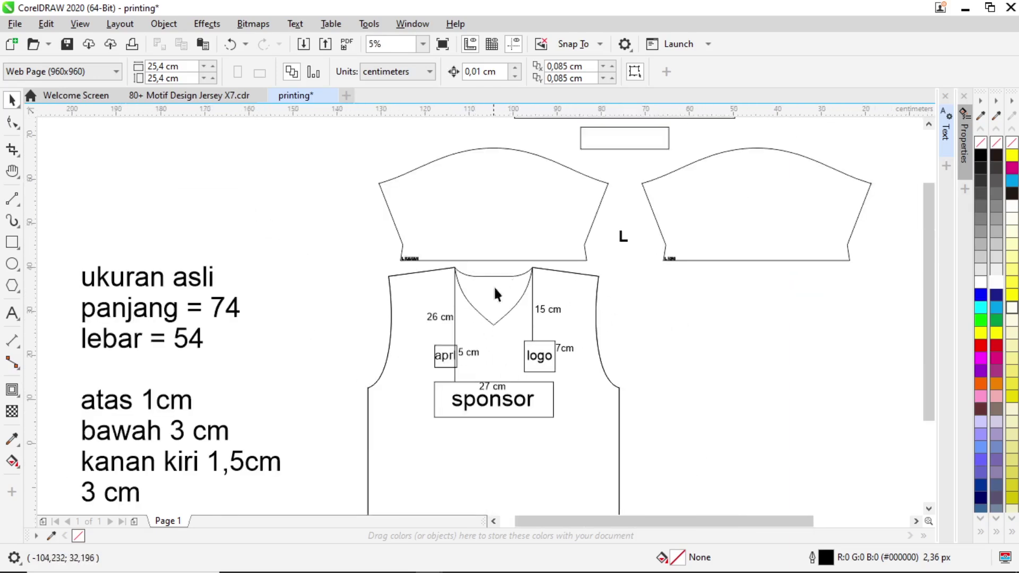
- Return the back body panel from over the front body panel to its place beside it
left_click_drag(464, 330, 669, 316)
scroll(690, 316, "down", 4)
left_click(596, 322)
scroll(594, 314, "up", 4)
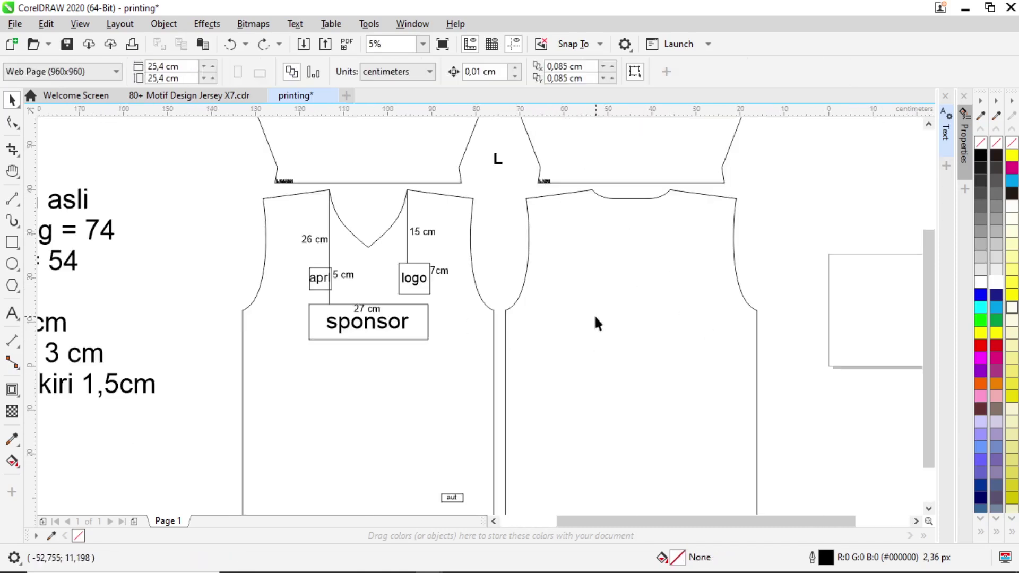
left_click(434, 358)
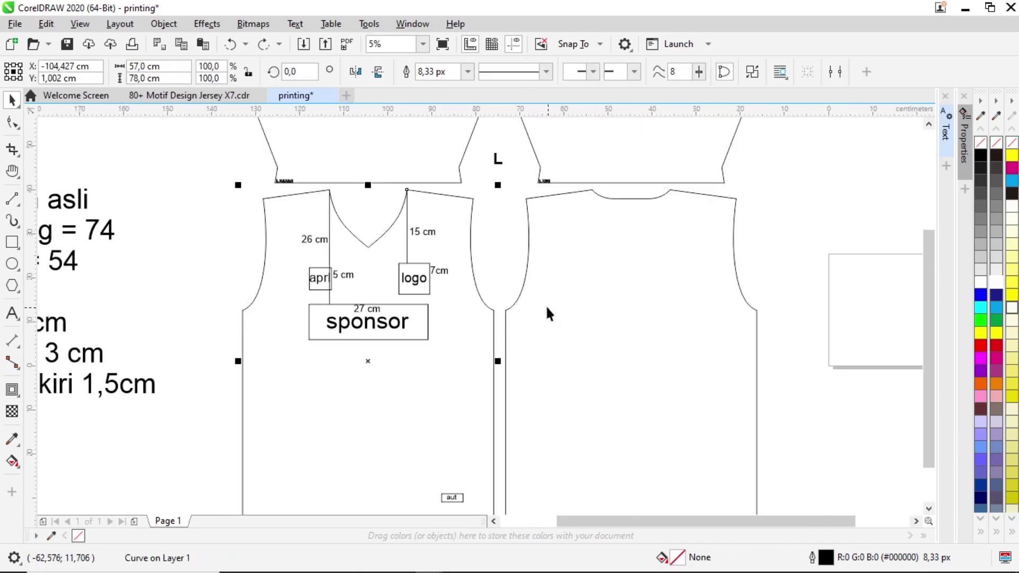
- Try to pull the middle node of the back body panel's bottom edge down into a point, and undo the change
scroll(548, 313, "down", 4)
left_click(555, 364)
scroll(555, 364, "up", 6)
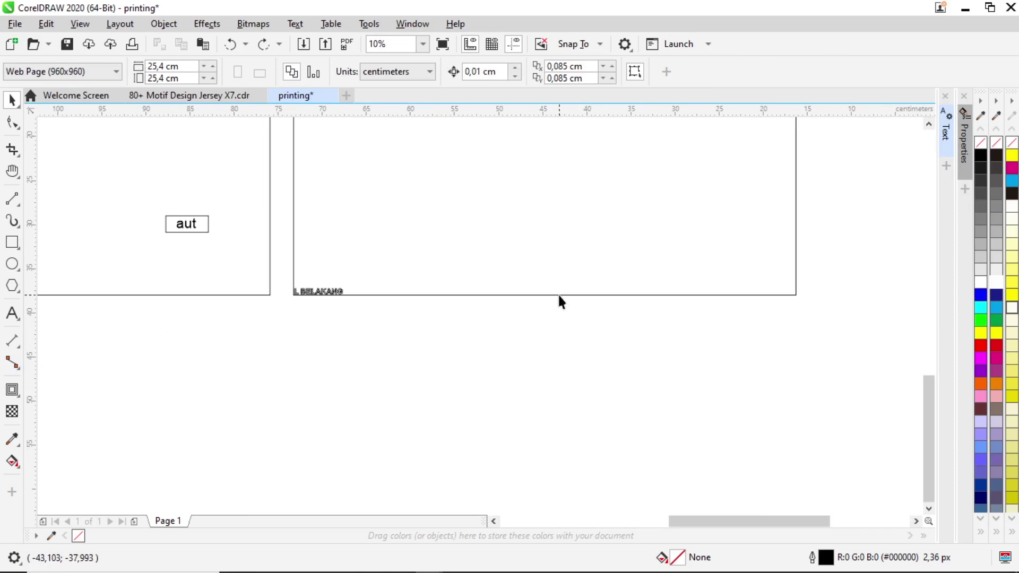
left_click(559, 296)
key("F10")
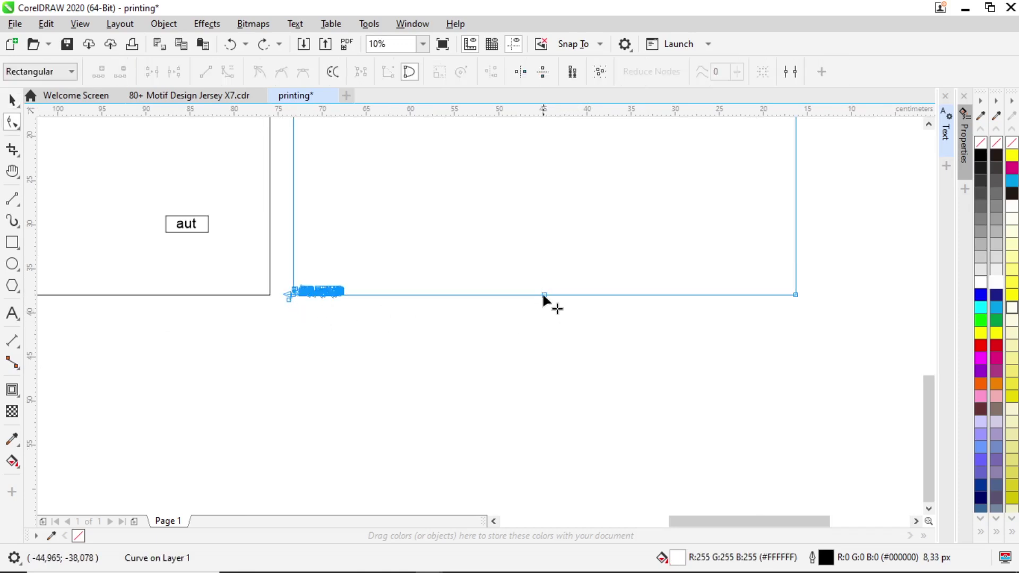
left_click_drag(543, 293, 536, 341)
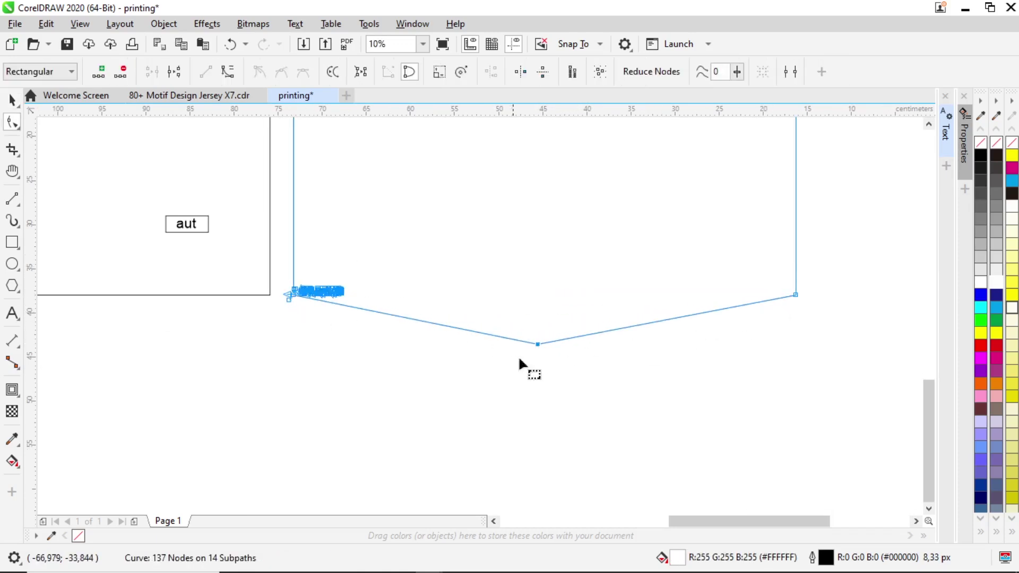
scroll(519, 361, "down", 5)
key("ctrl+z")
scroll(553, 375, "up", 5)
key("space")
scroll(574, 379, "down", 2)
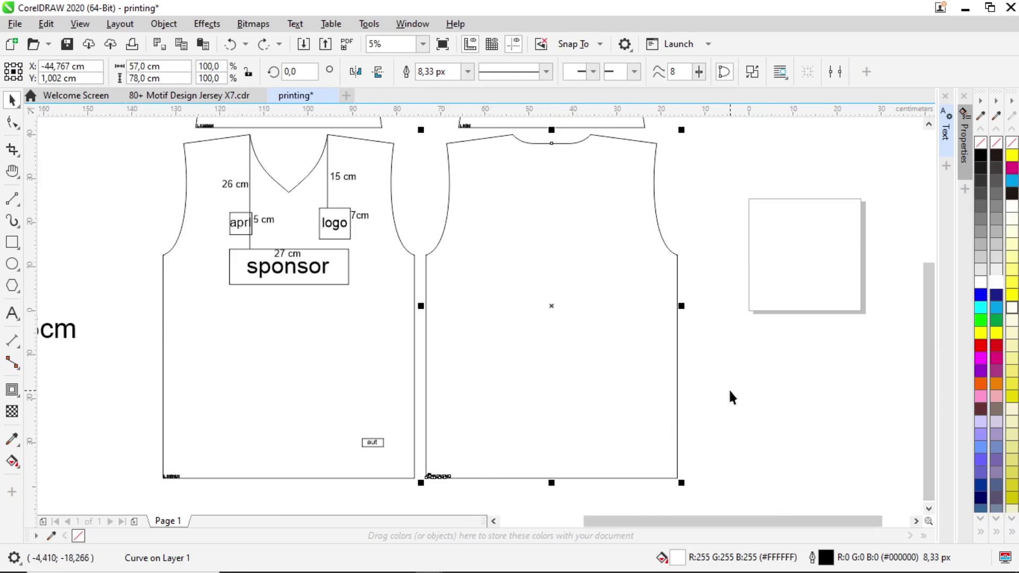
- Draw a vertical line about 17.6 cm long down from the left shoulder corner of the back panel's neckline
left_click(578, 400)
scroll(365, 366, "down", 3)
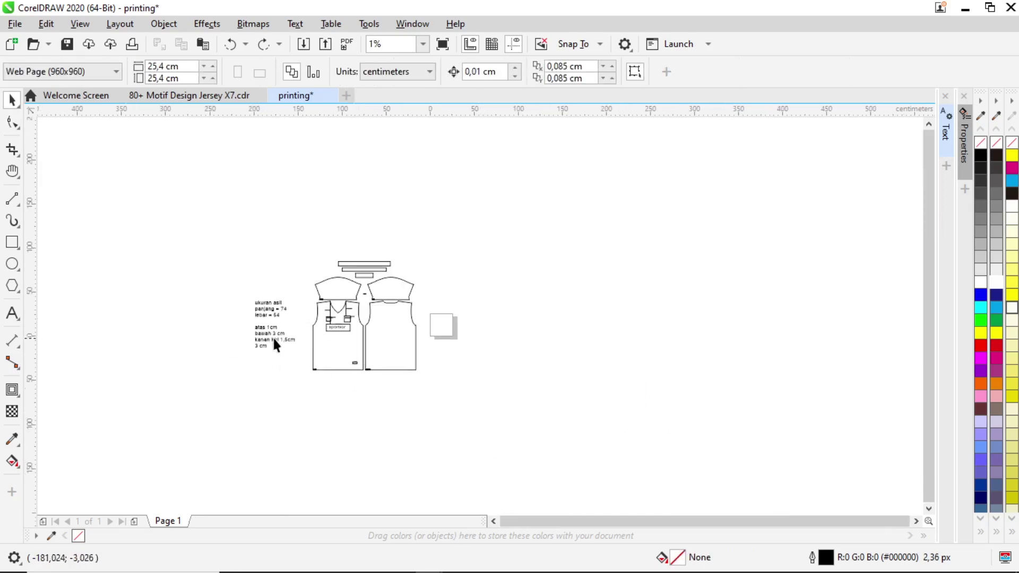
scroll(380, 317, "down", 2)
scroll(380, 317, "up", 3)
left_click(393, 325)
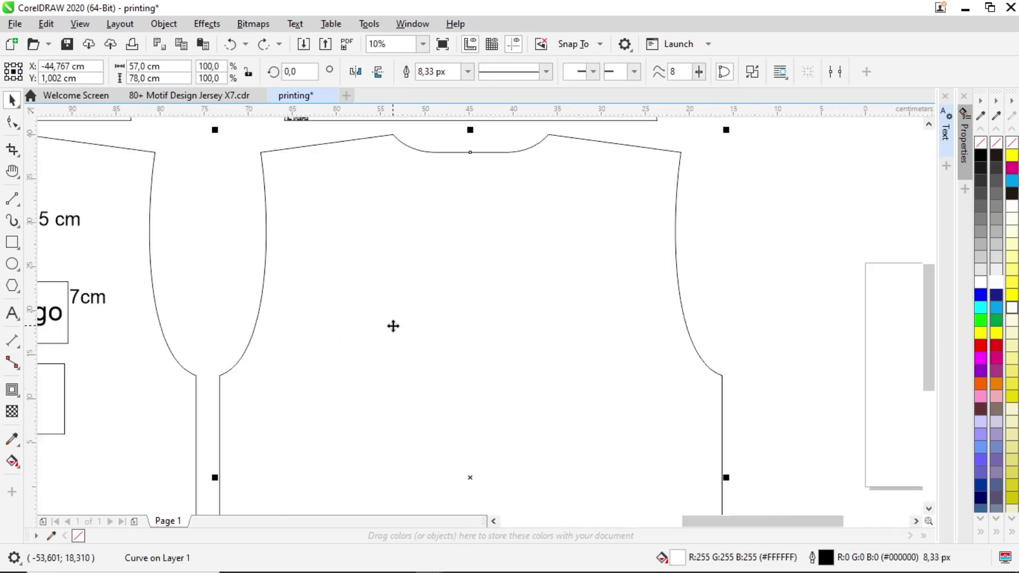
left_click(16, 201)
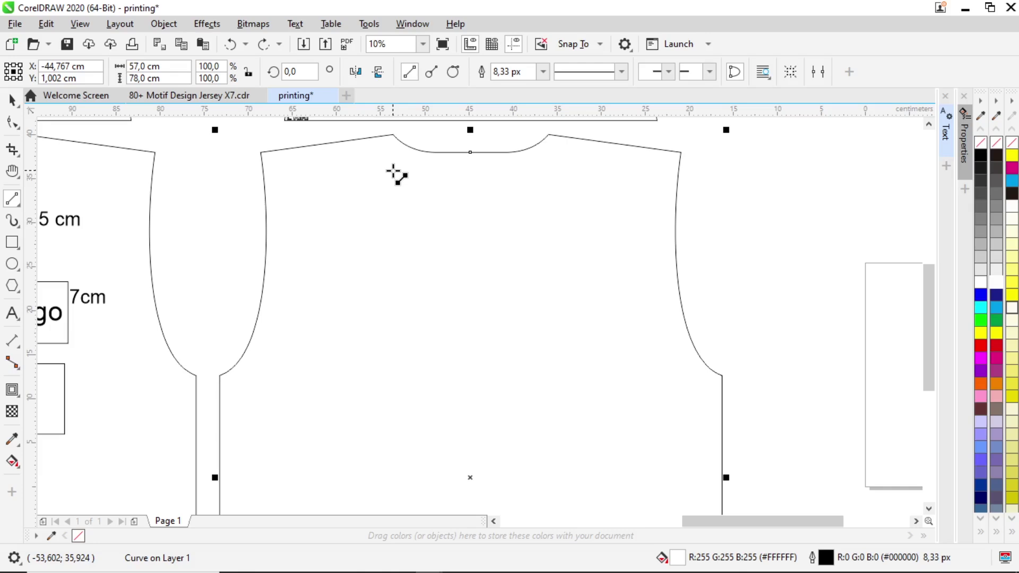
left_click_drag(392, 134, 393, 295)
- Set the vertical line's length to 10 cm and snap its upper end to the neckline's left corner
double_click(175, 78)
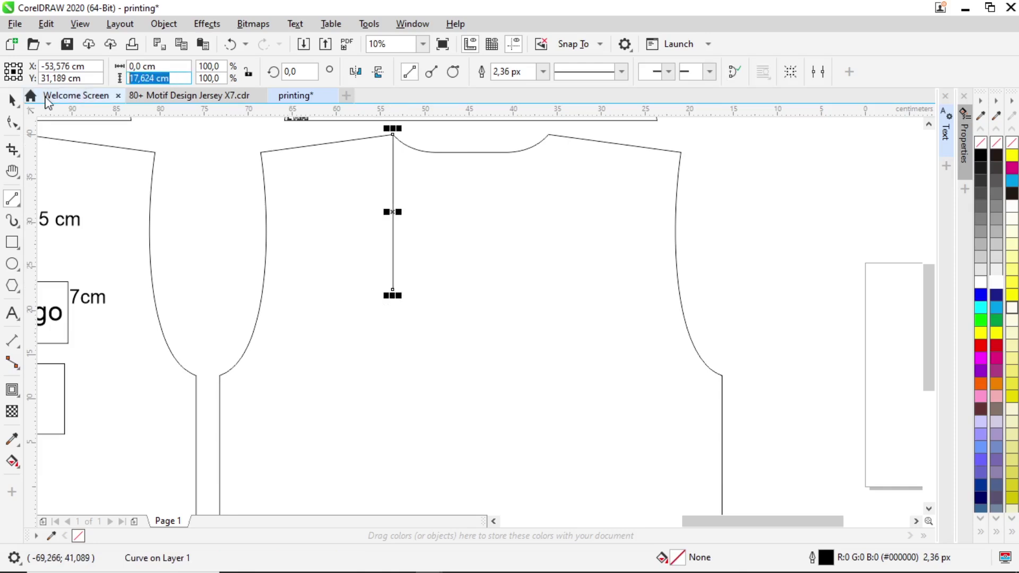
type("1")
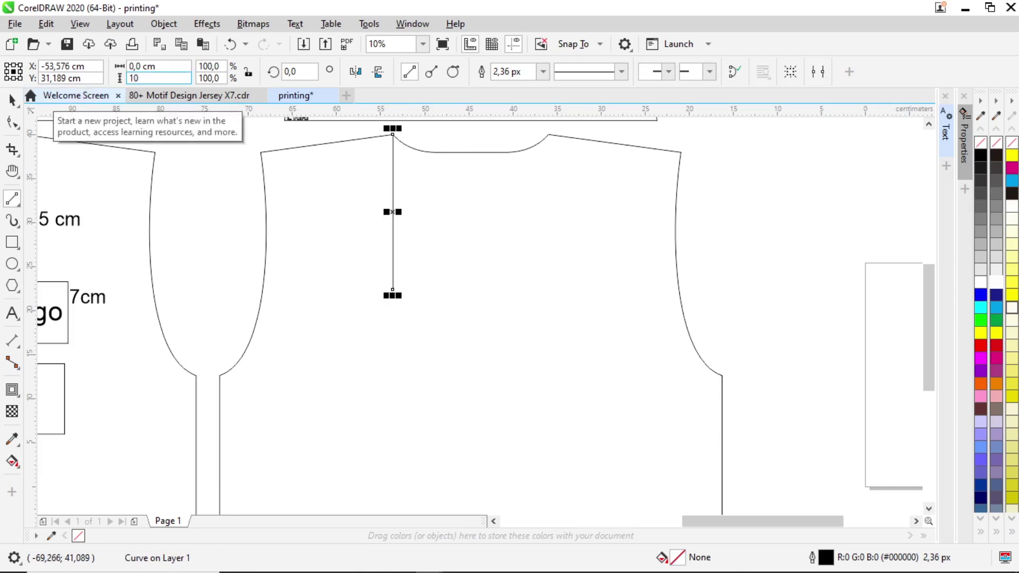
type("0")
key("Return")
left_click(10, 100)
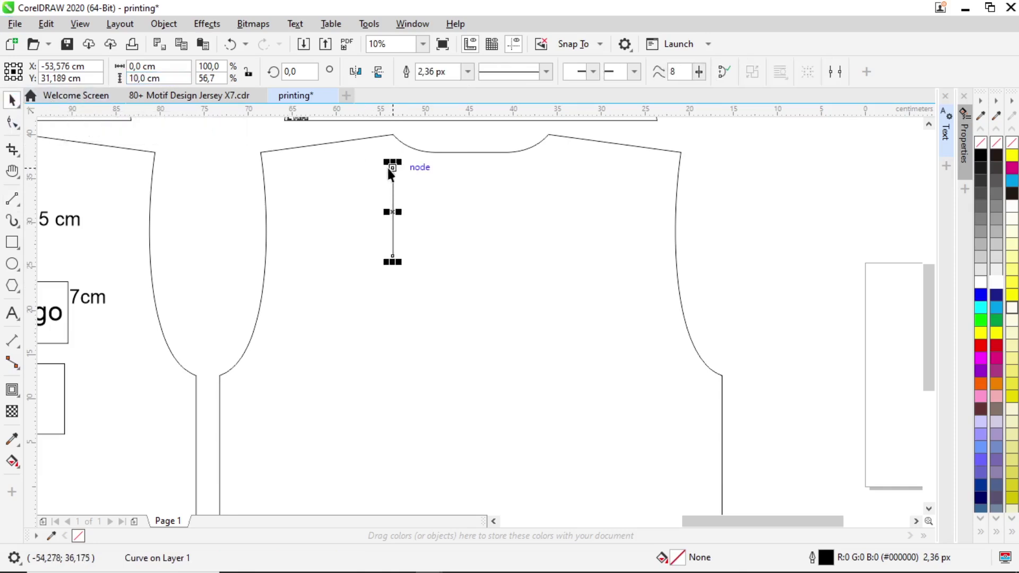
left_click(391, 199)
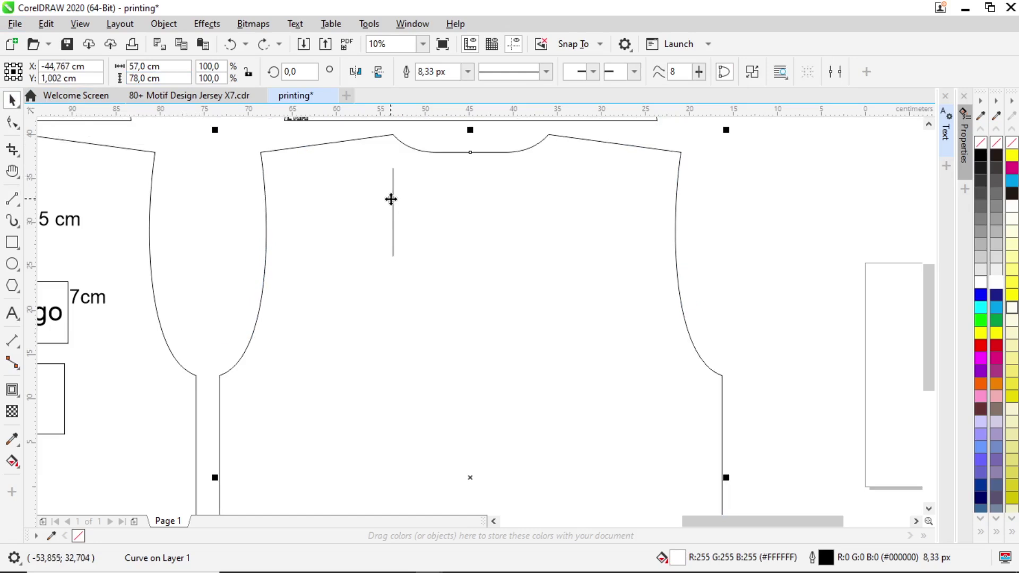
left_click(392, 199)
left_click_drag(393, 168, 391, 134)
- Draw a rectangle about 18.1 by 5.9 cm on the back panel, starting at the 10 cm line's lower end
left_click(11, 242)
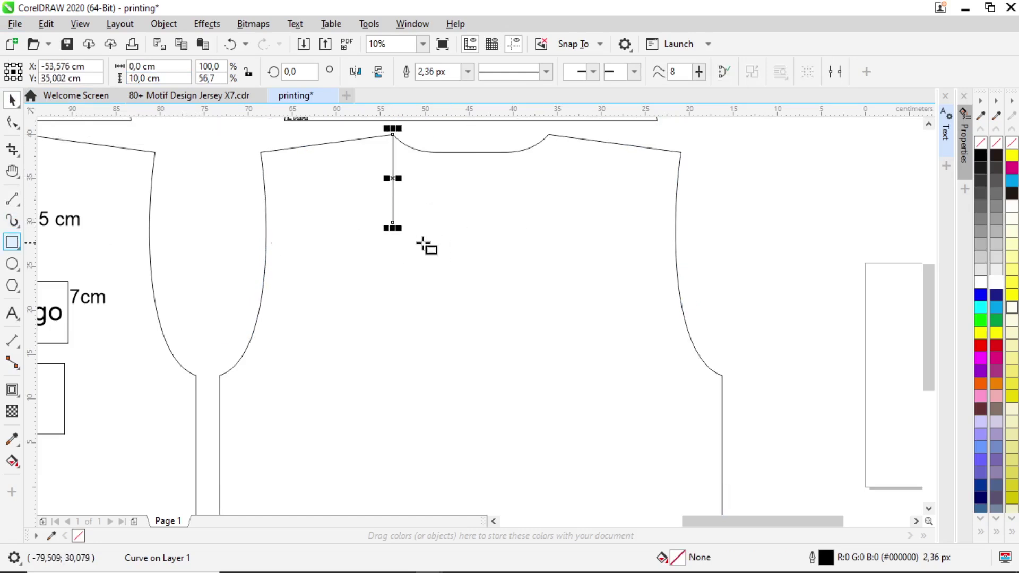
left_click_drag(393, 223, 552, 275)
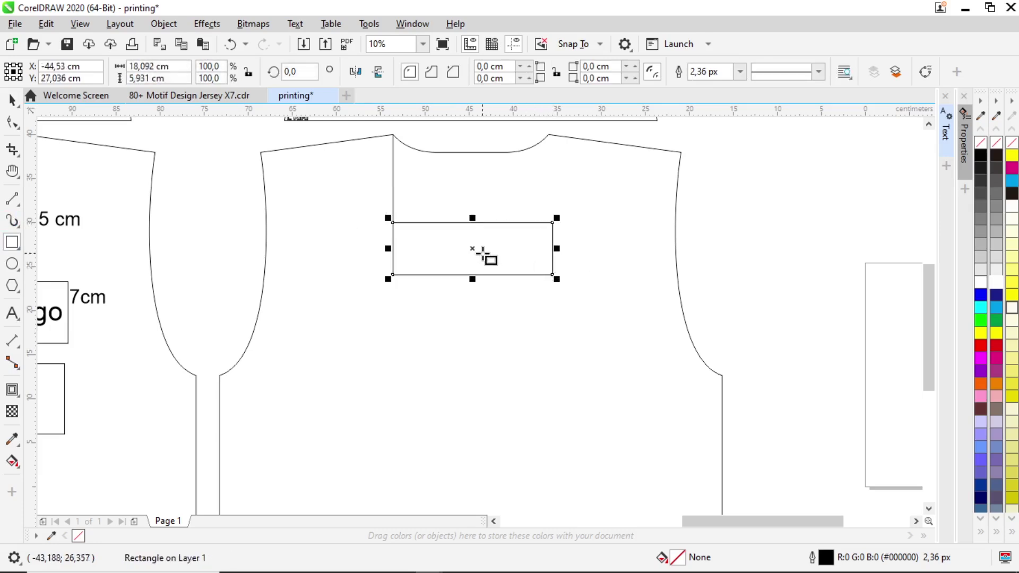
left_click(168, 79)
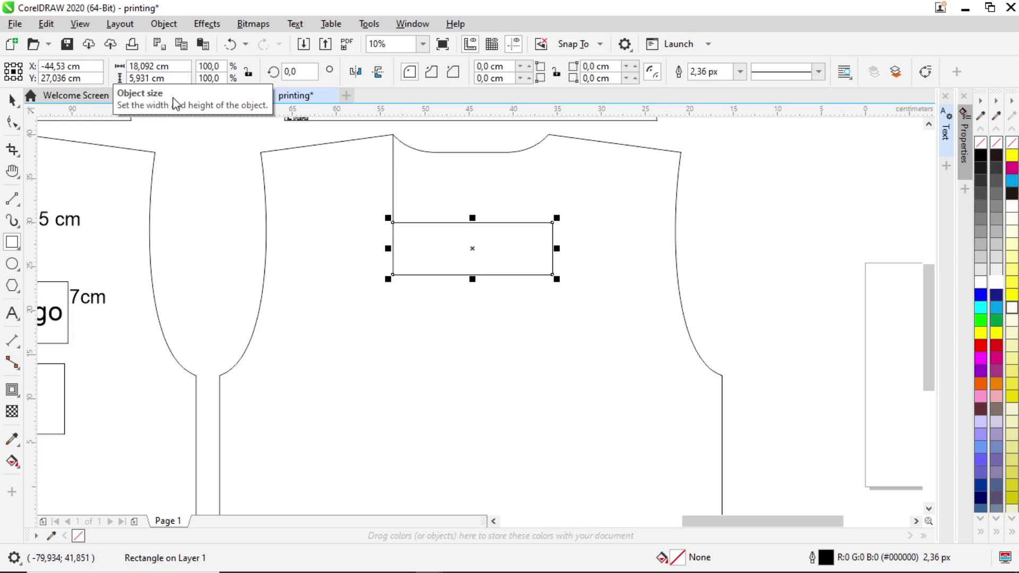
left_click_drag(165, 78, 117, 78)
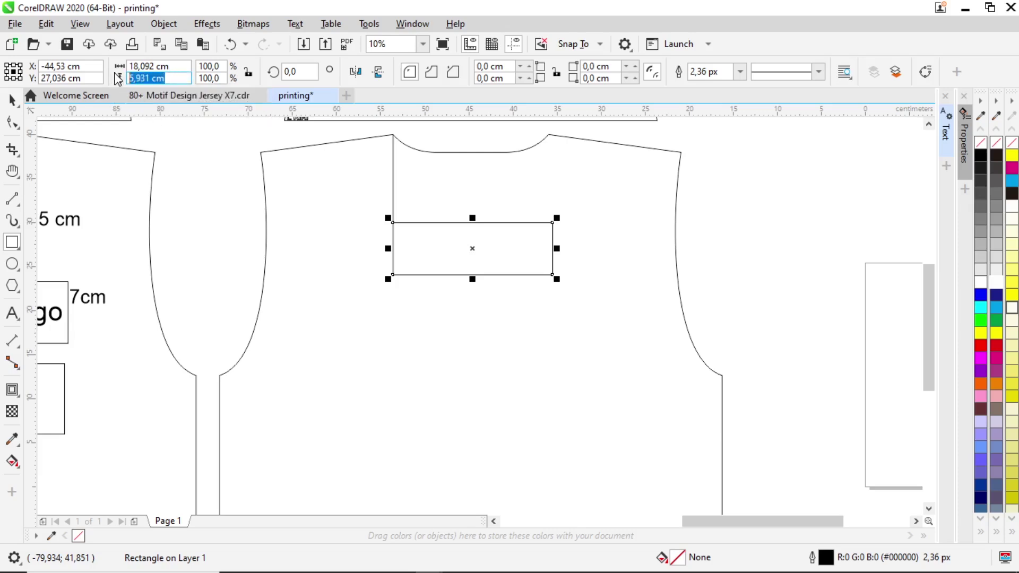
left_click(159, 68)
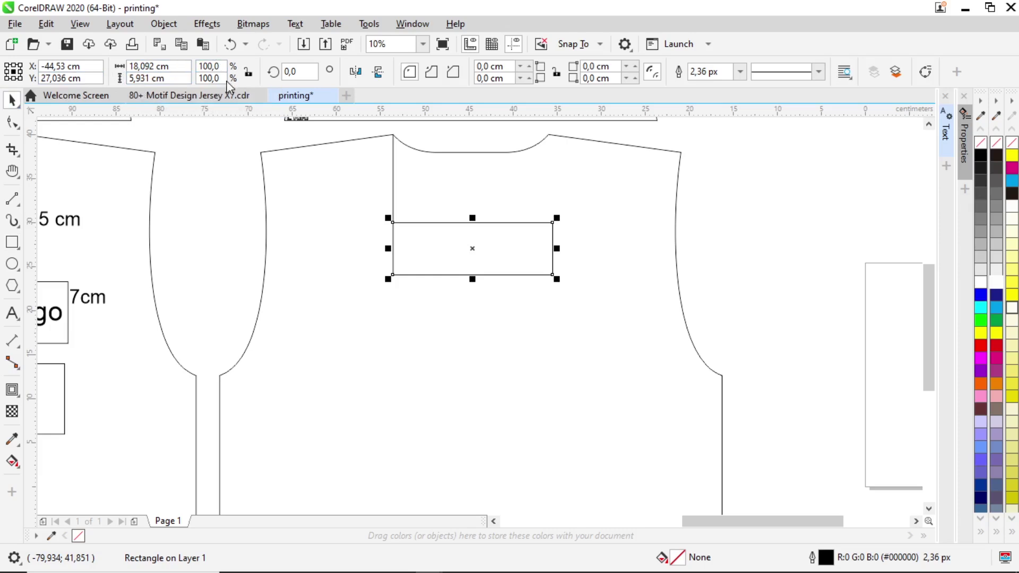
- Centre the new rectangle horizontally on the back body panel
left_click(639, 247, "shift")
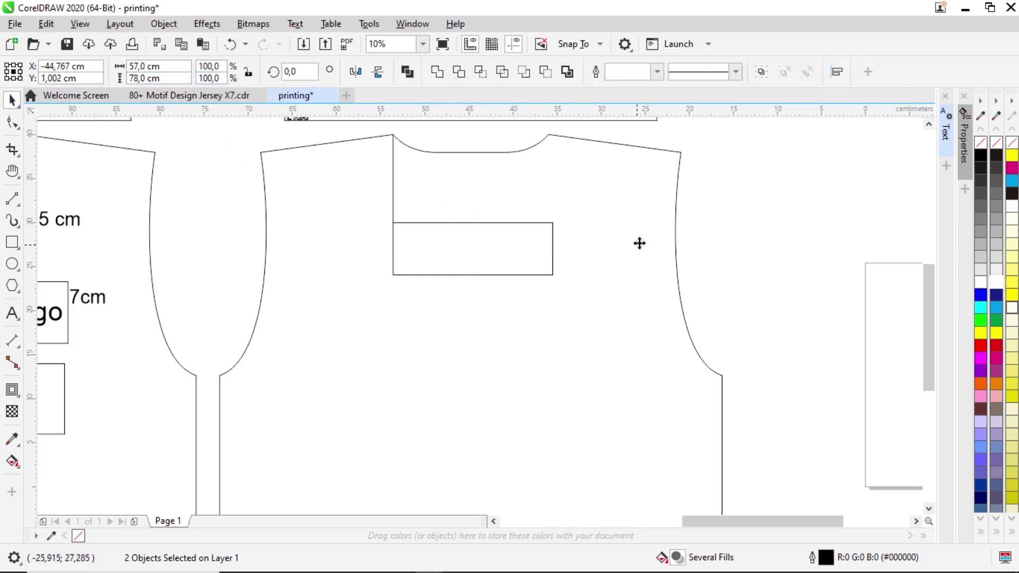
key("c")
left_click(805, 236)
left_click(524, 248)
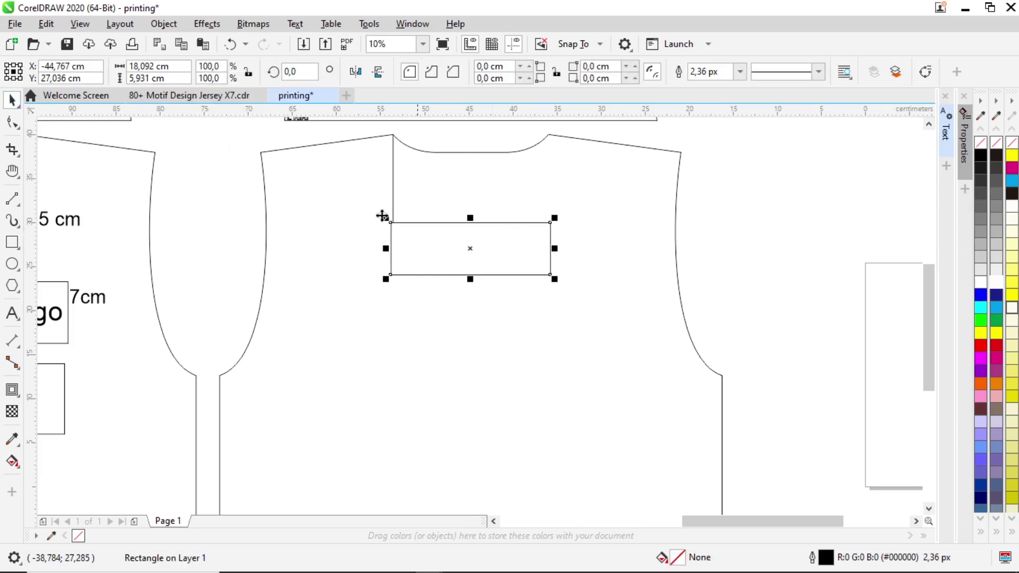
- Add the text "nama" inside the back panel's rectangle and enlarge it to fill most of the space
left_click(12, 313)
left_click(424, 256)
type("nama")
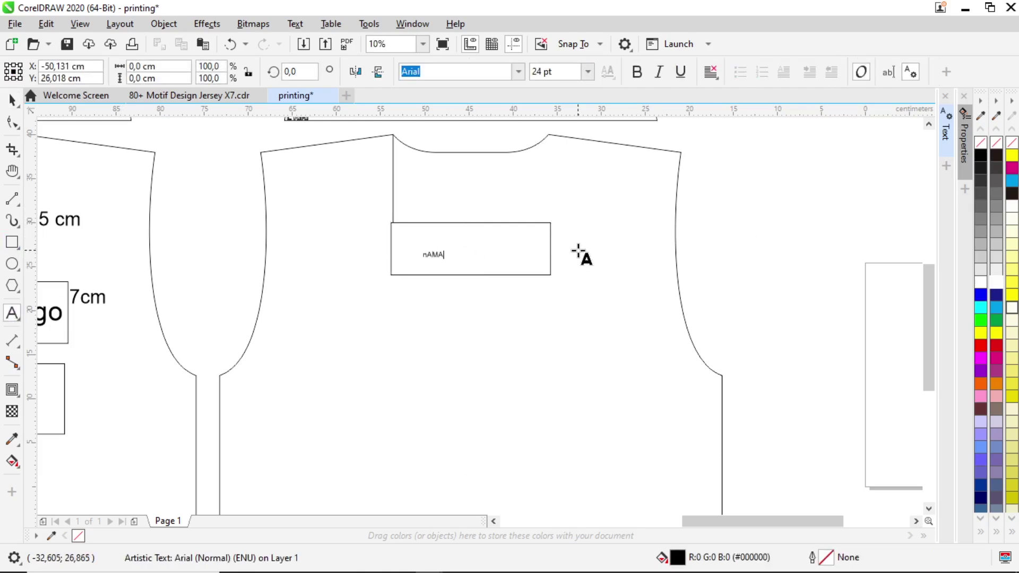
key("BackSpace")
key("BackSpace")
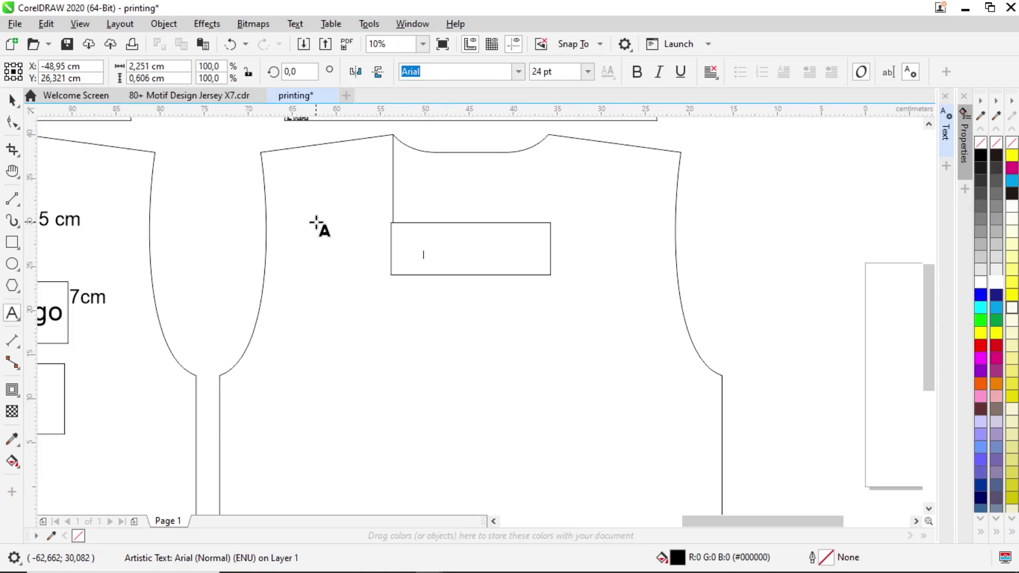
left_click(12, 99)
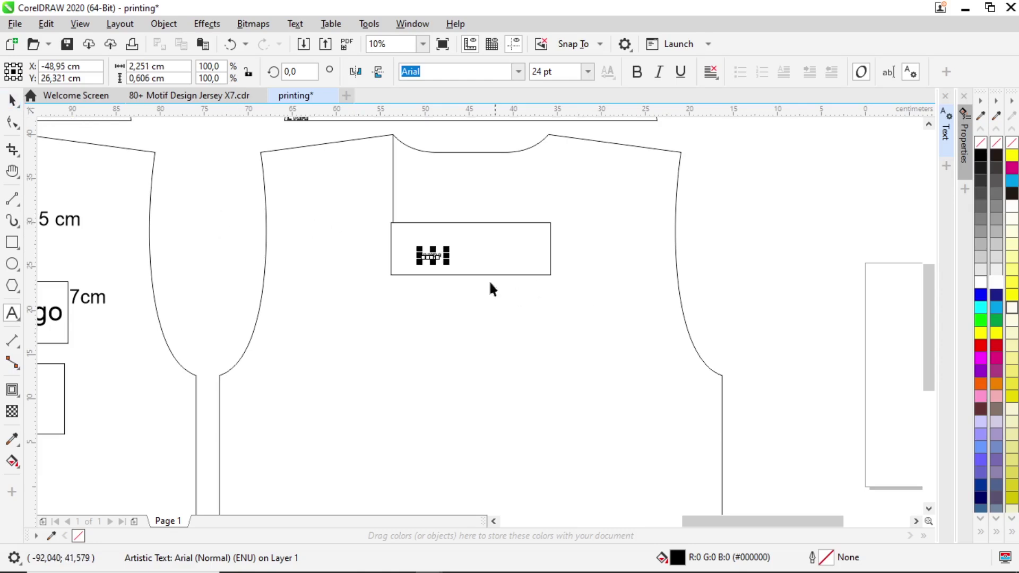
left_click_drag(444, 258, 498, 258)
- Copy the front panel's "15 cm" label beside the back neckline's vertical line and change its text to "10 cm"
left_click(57, 227)
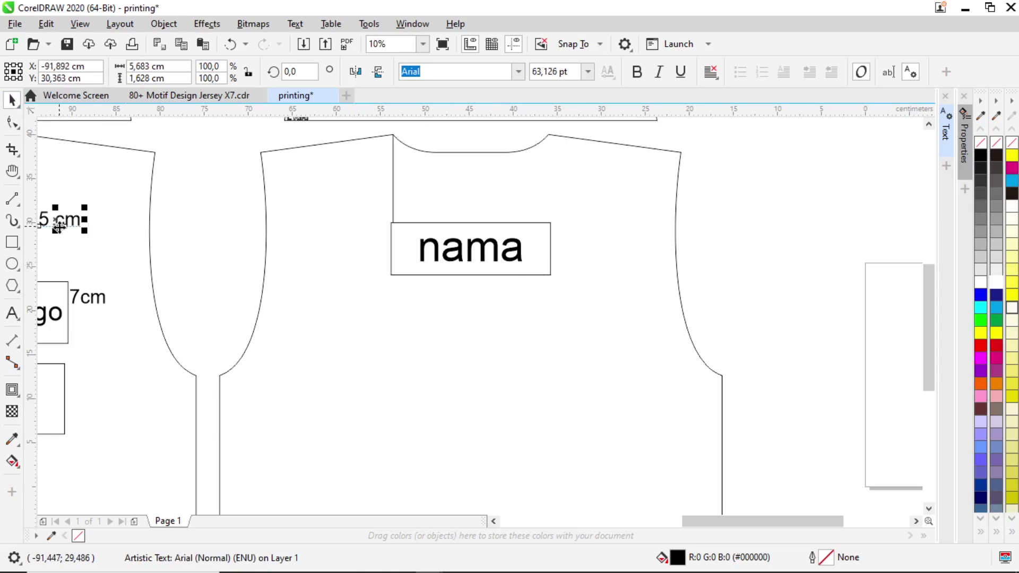
left_click_drag(46, 219, 409, 180)
double_click(409, 180)
key("BackSpace")
type("0")
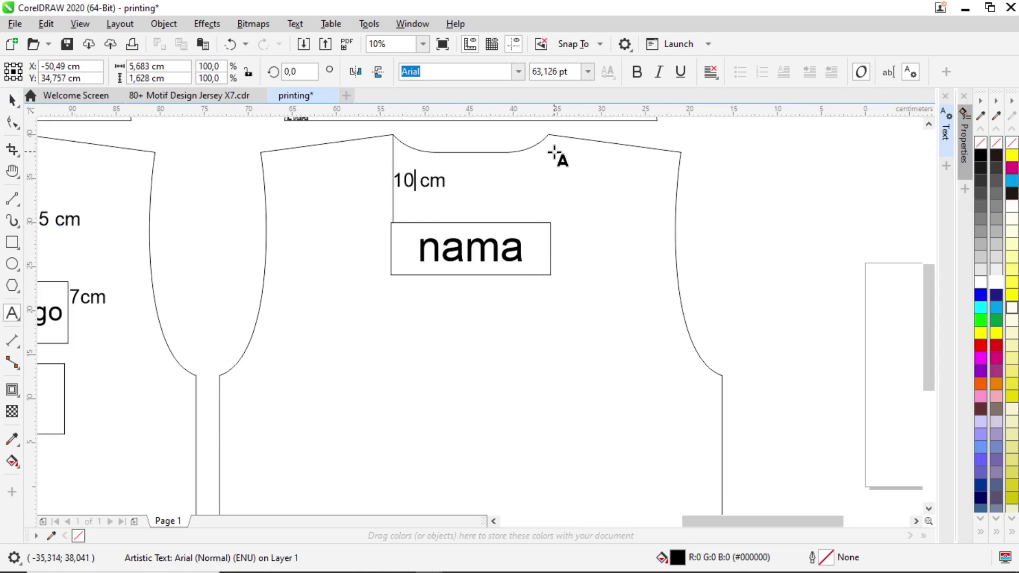
left_click(10, 100)
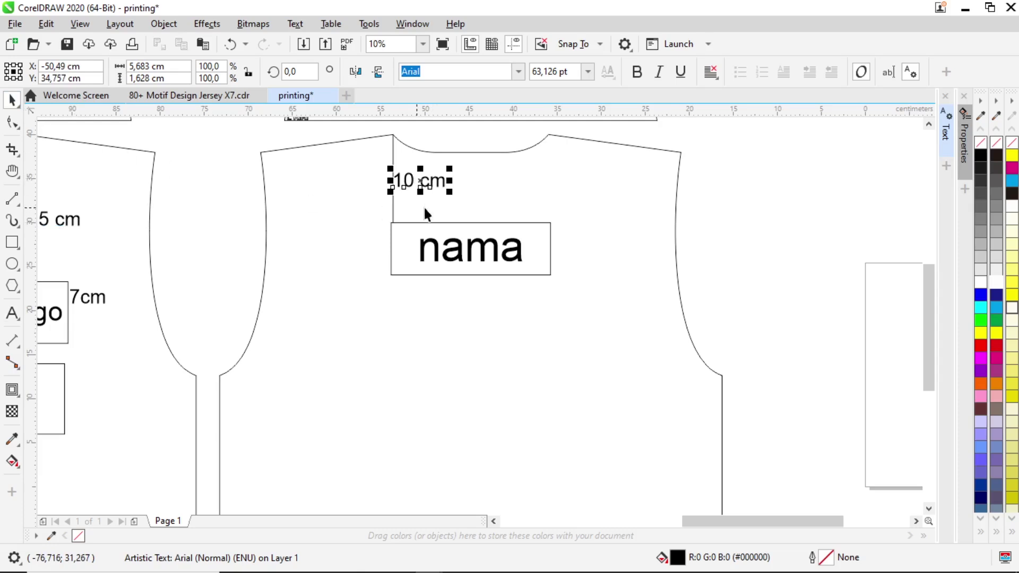
- Duplicate the 10 cm vertical line and place the copy near the right end of the back neckline
left_click(393, 165)
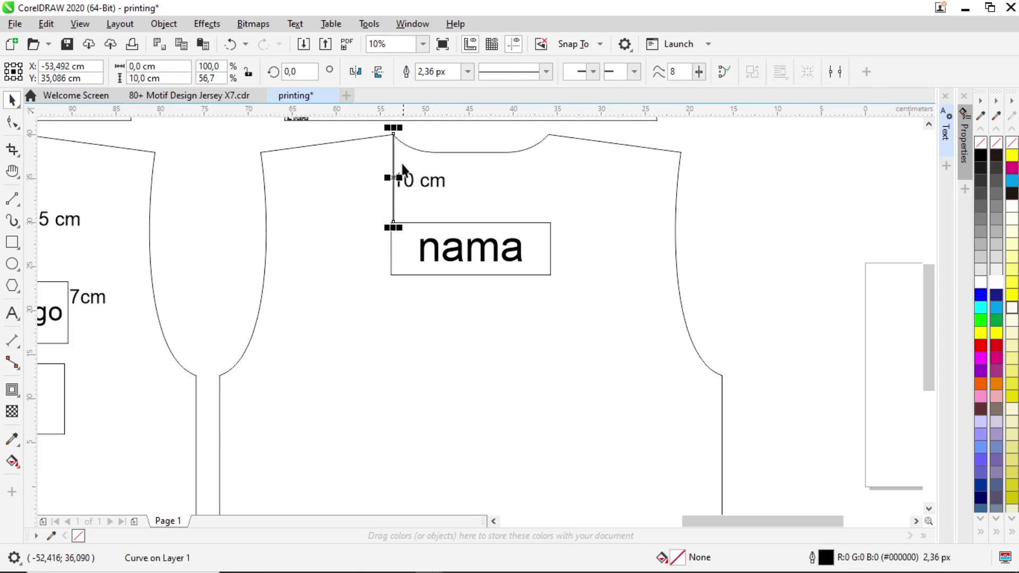
left_click_drag(394, 149, 550, 148)
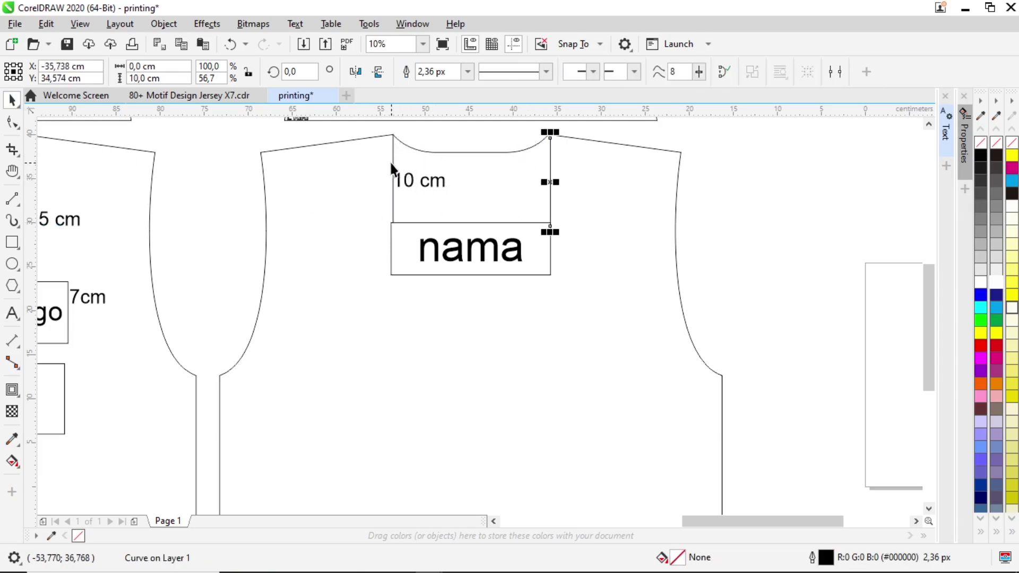
left_click(424, 152)
left_click(236, 199)
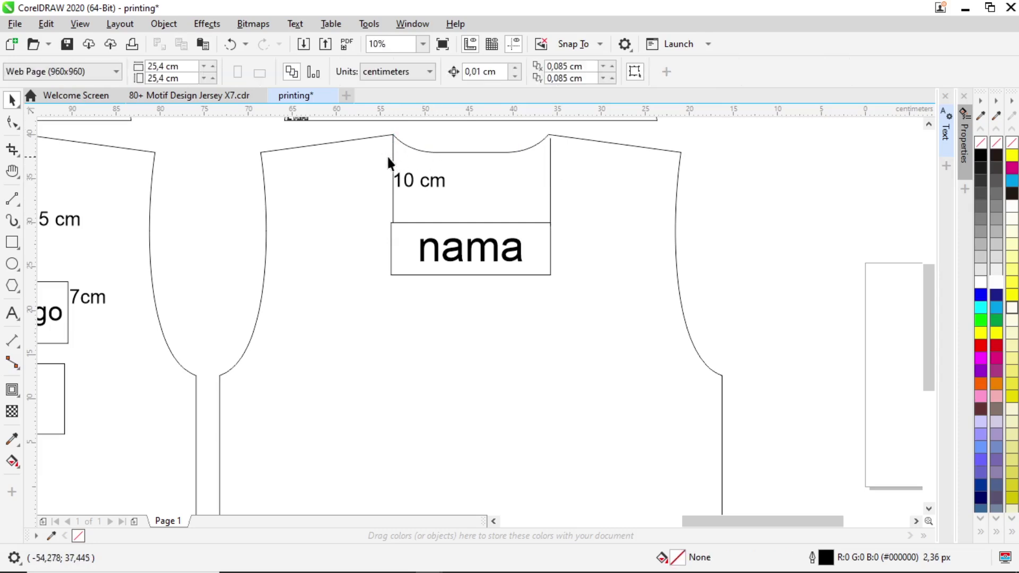
- Thicken the outline of the vertical line at the left end of the back neckline
left_click(392, 156)
left_click(467, 71)
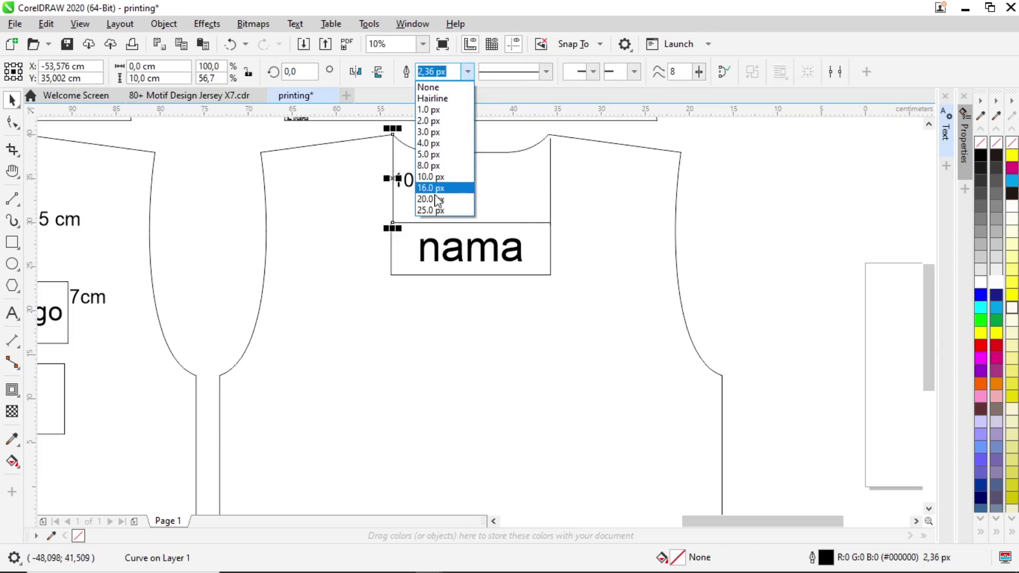
left_click(533, 179)
- Snap the duplicated line's upper end to the right corner of the back neckline
left_click(549, 175)
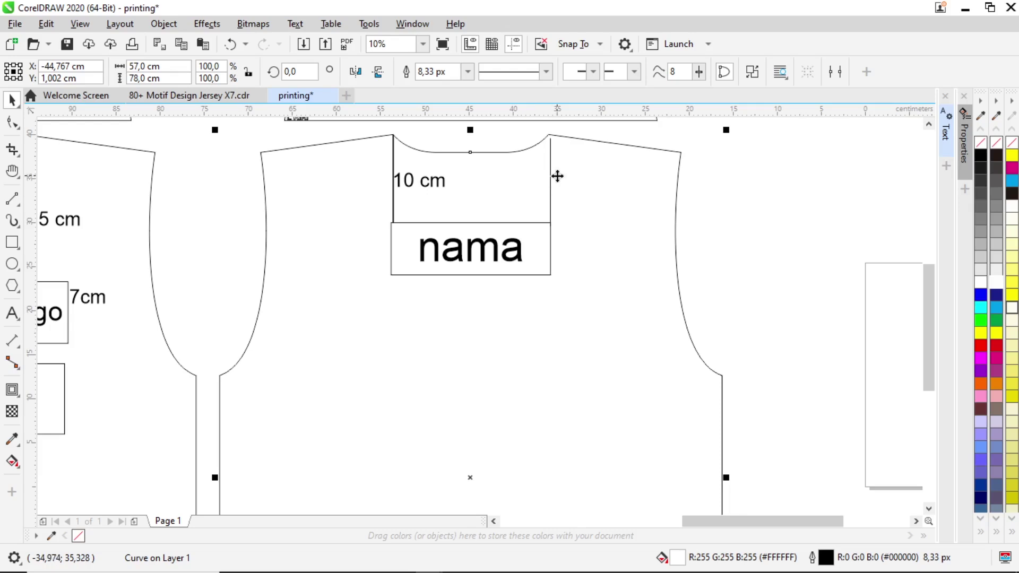
left_click(549, 174)
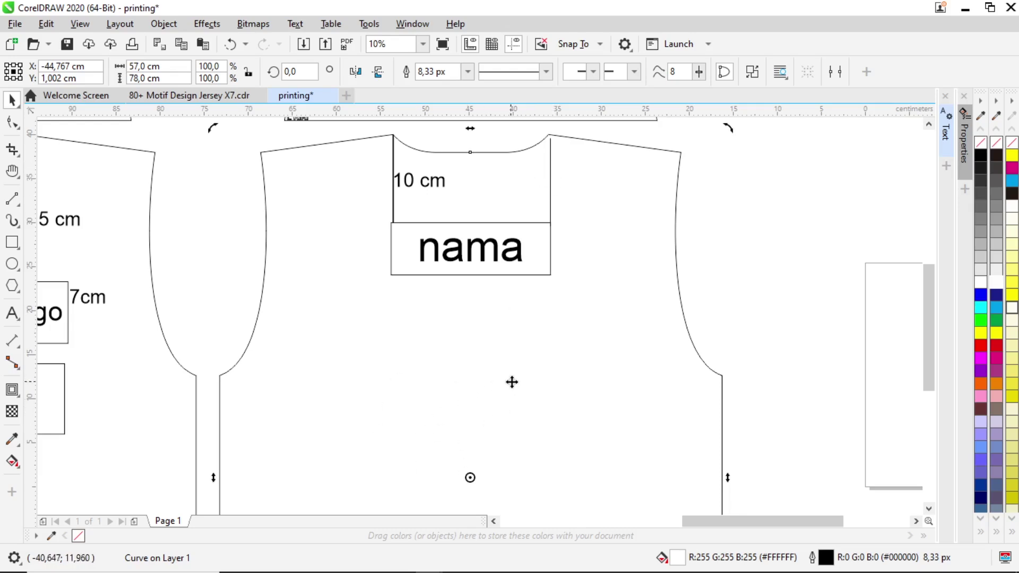
left_click(551, 205)
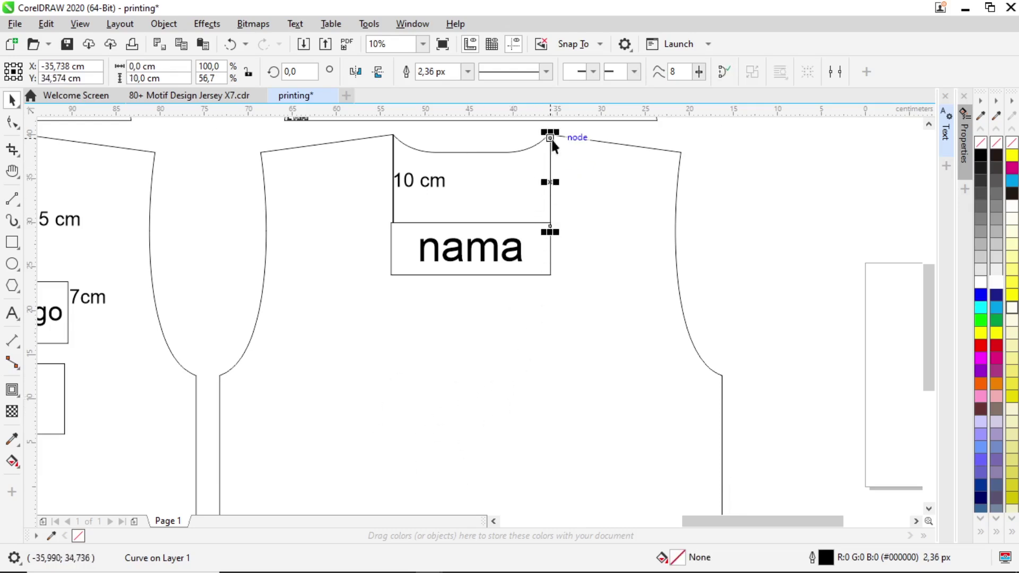
left_click_drag(552, 141, 549, 137)
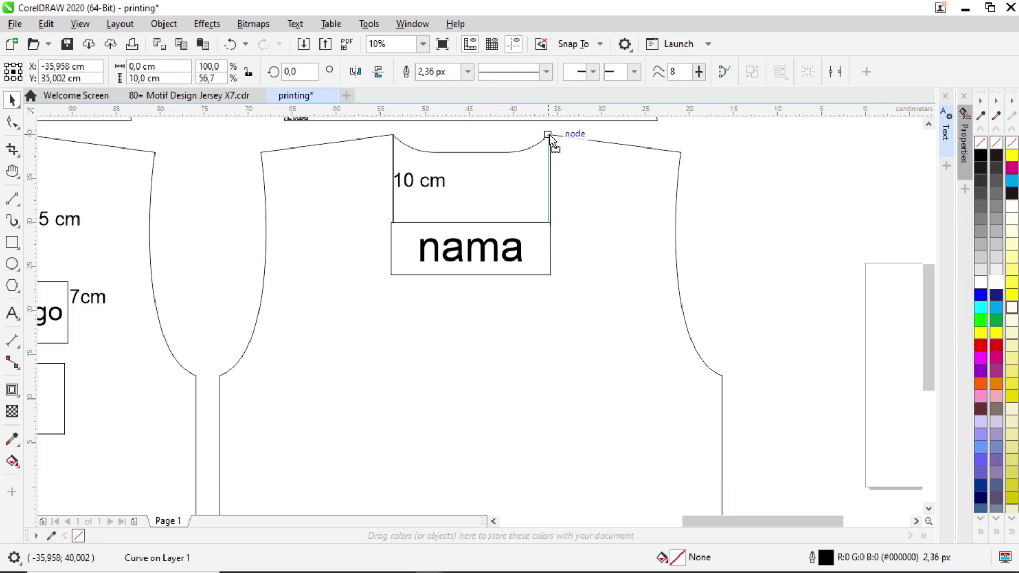
left_click_drag(550, 135, 548, 135)
- Set the length of the vertical line at the back neckline's right end to 20 cm and snap its upper end to the neckline corner
left_click_drag(546, 230, 548, 351)
left_click(154, 78)
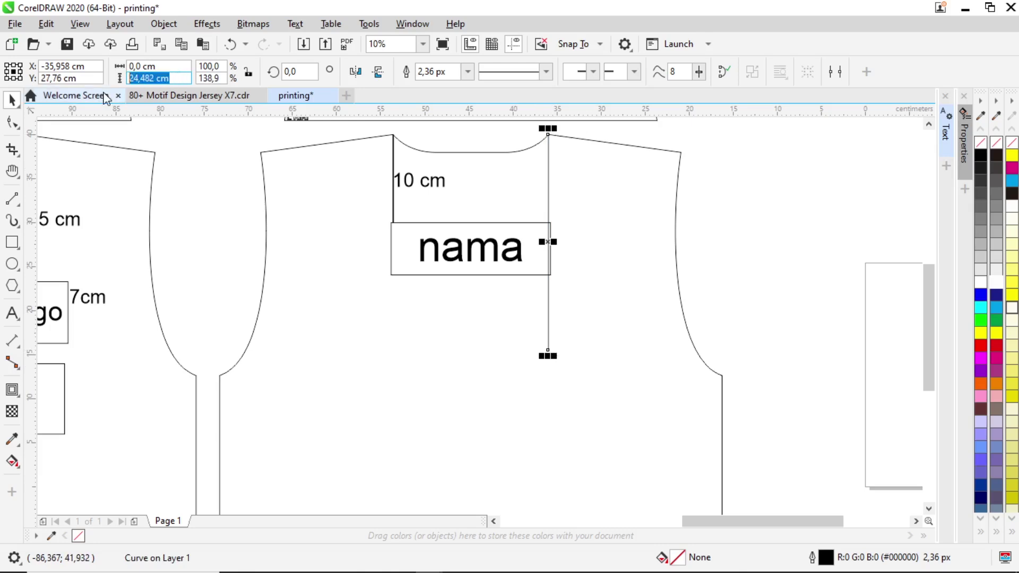
type("20")
key("Return")
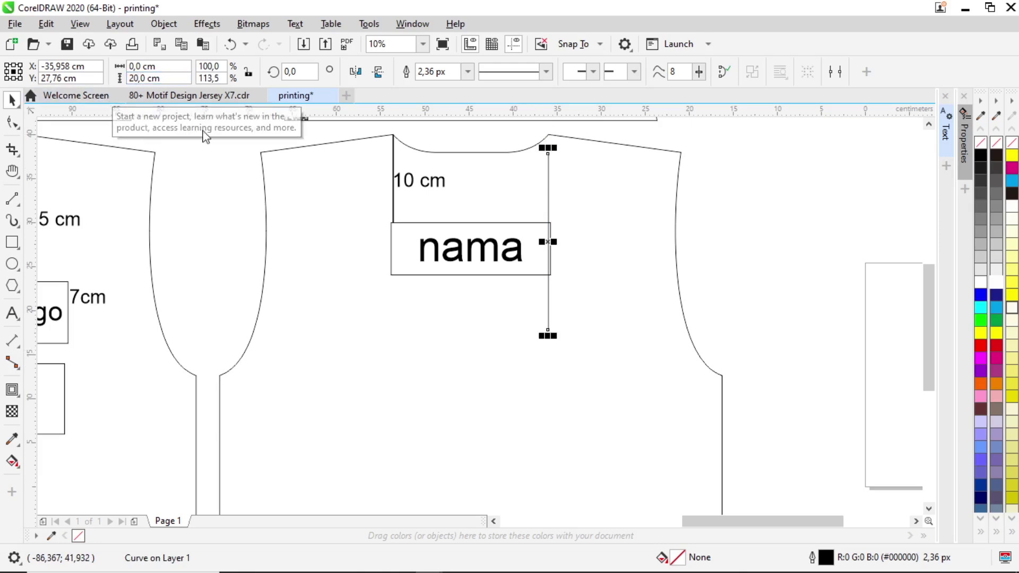
left_click_drag(548, 154, 549, 135)
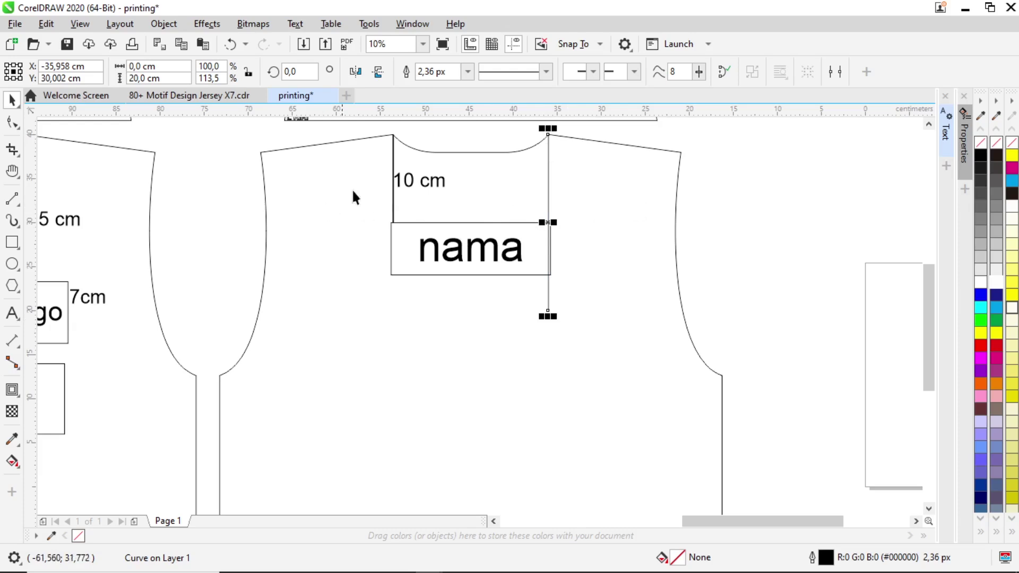
left_click(390, 191)
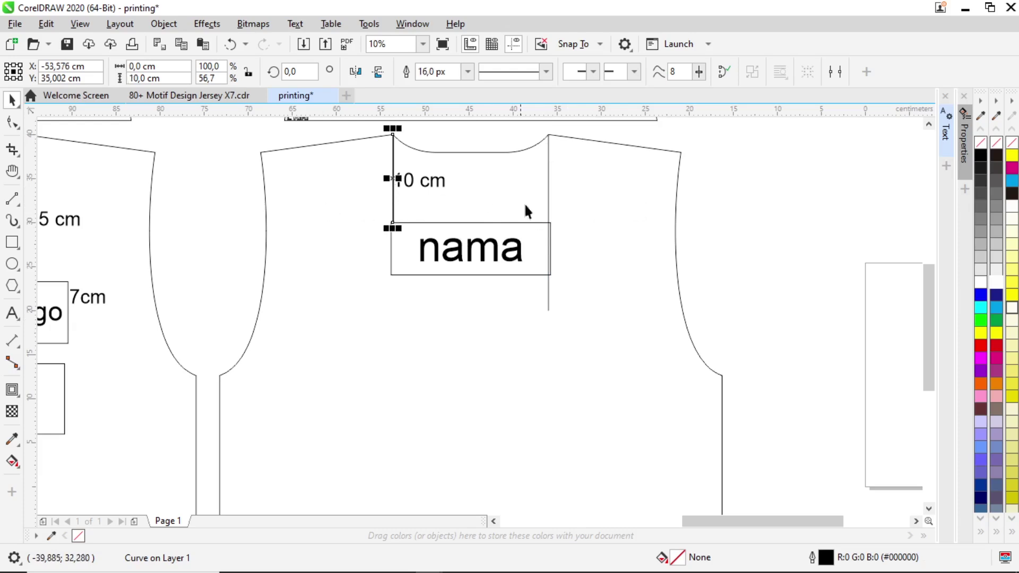
left_click(549, 200)
left_click(548, 200, "alt")
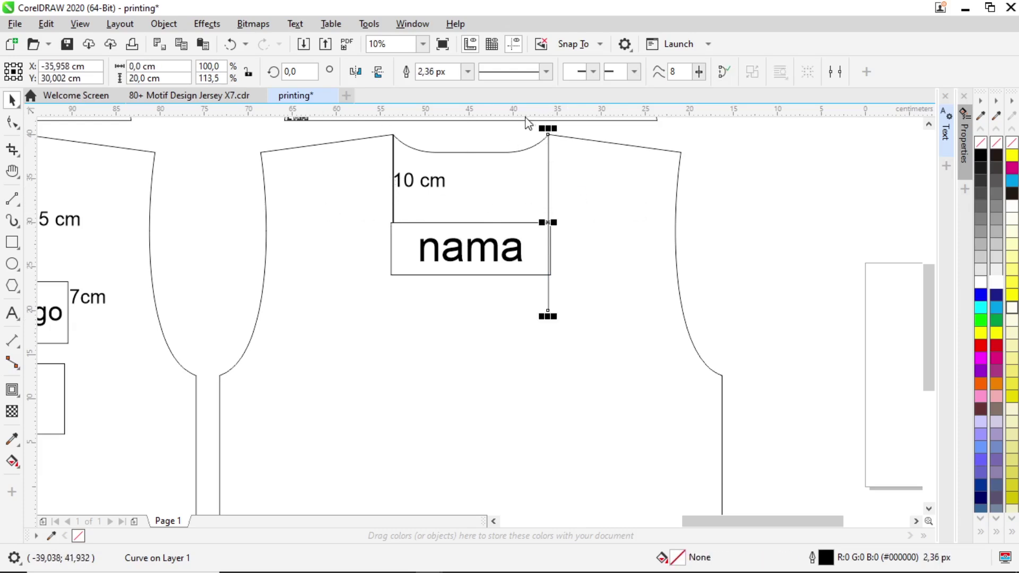
- Duplicate the rectangle around "nama" and place the copy below it on the back panel
left_click(510, 277)
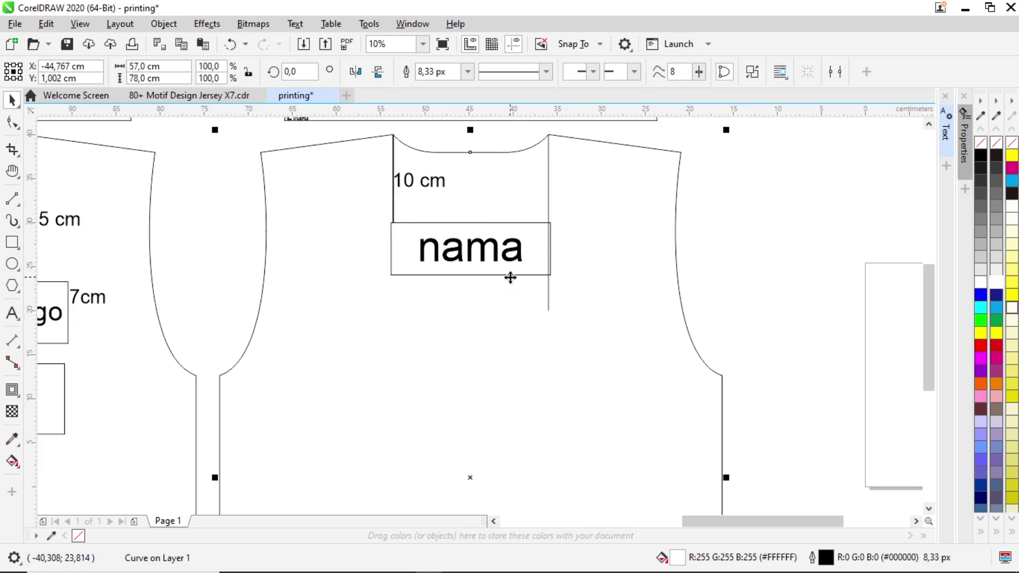
left_click(513, 275)
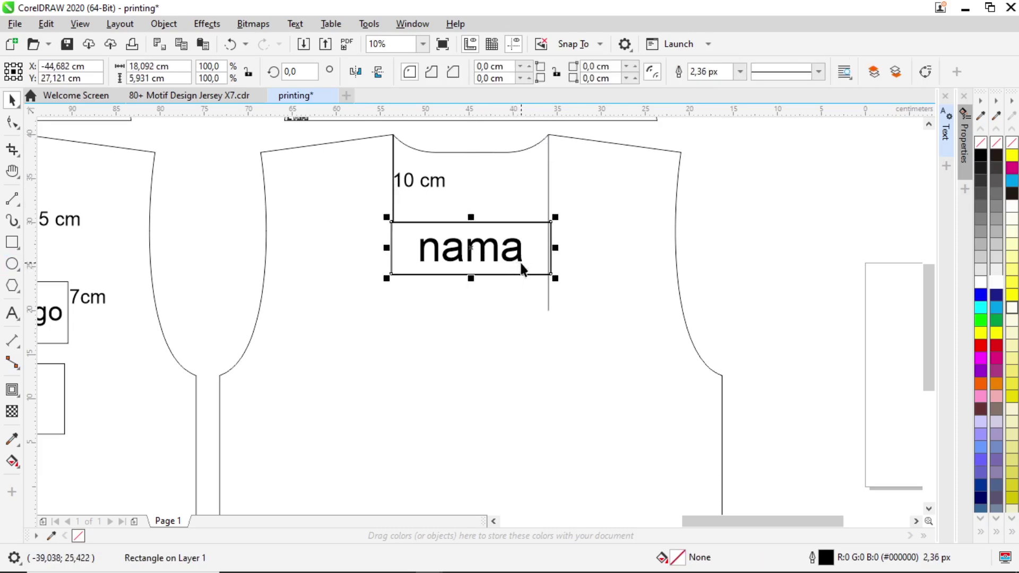
left_click_drag(521, 262, 516, 329)
key("ctrl+z")
left_click_drag(501, 274, 509, 362)
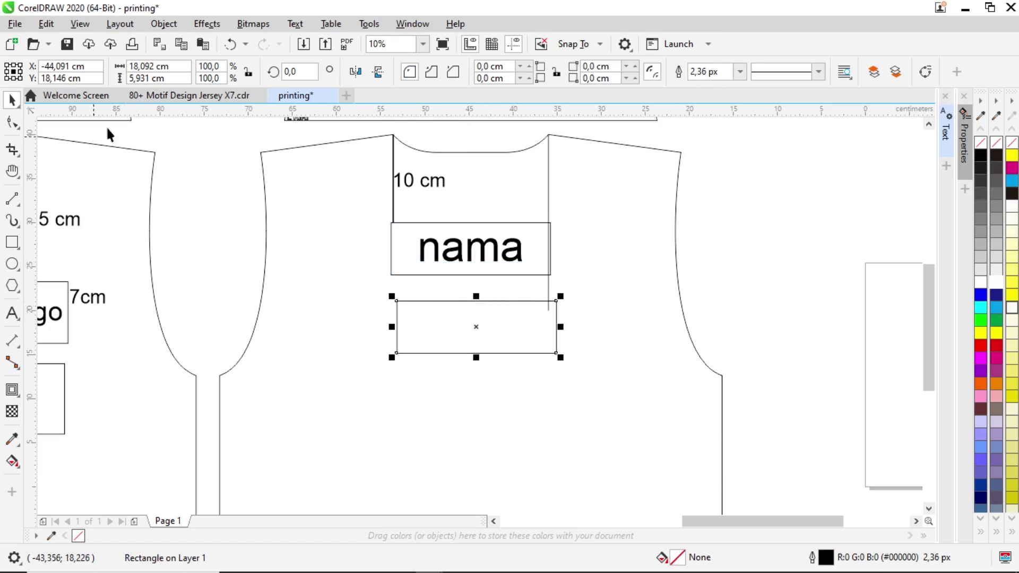
- Resize the duplicated rectangle to 25 cm wide and 26 cm high
left_click(185, 67)
type("2")
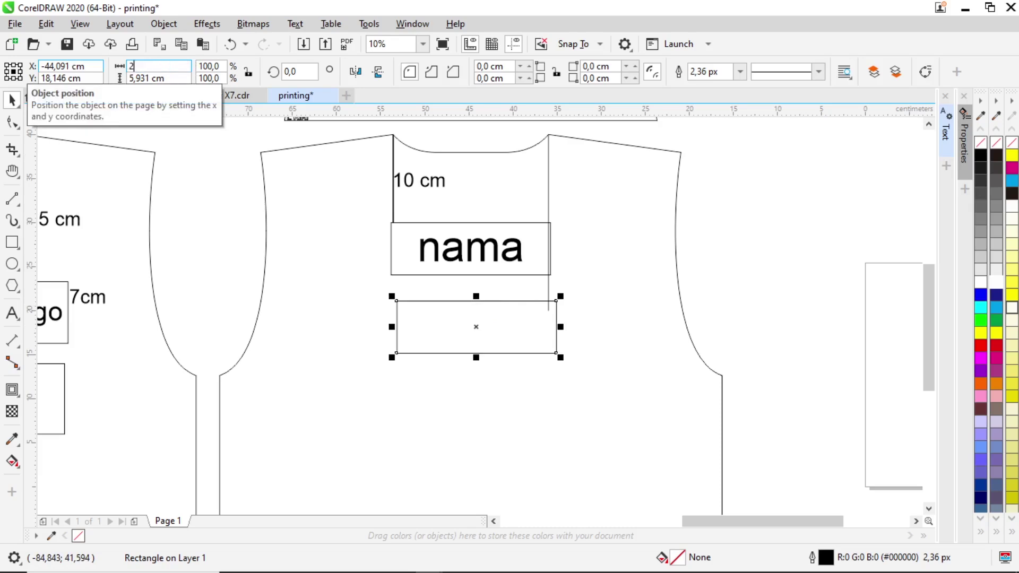
type("5")
key("Return")
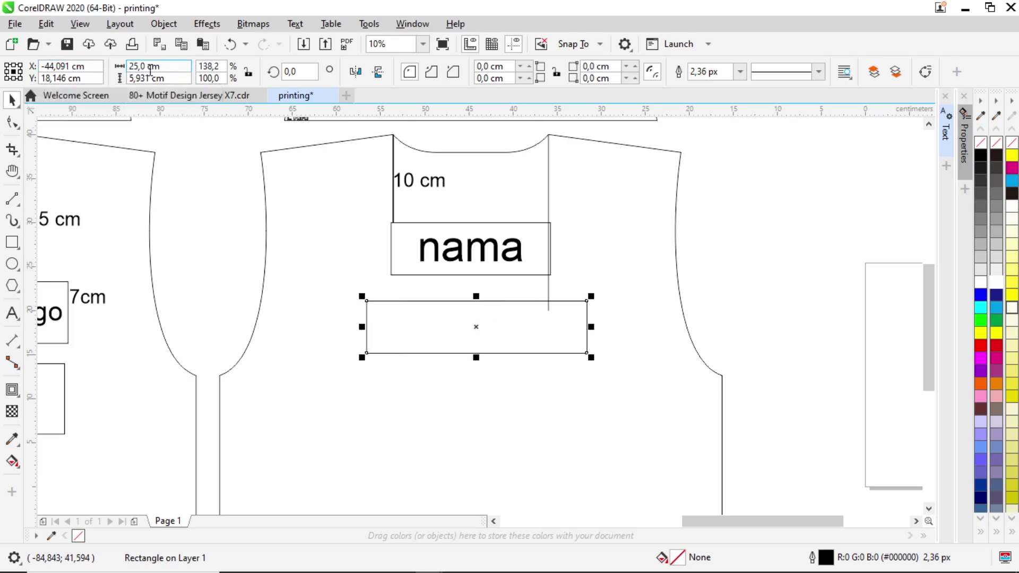
left_click_drag(173, 81, 134, 81)
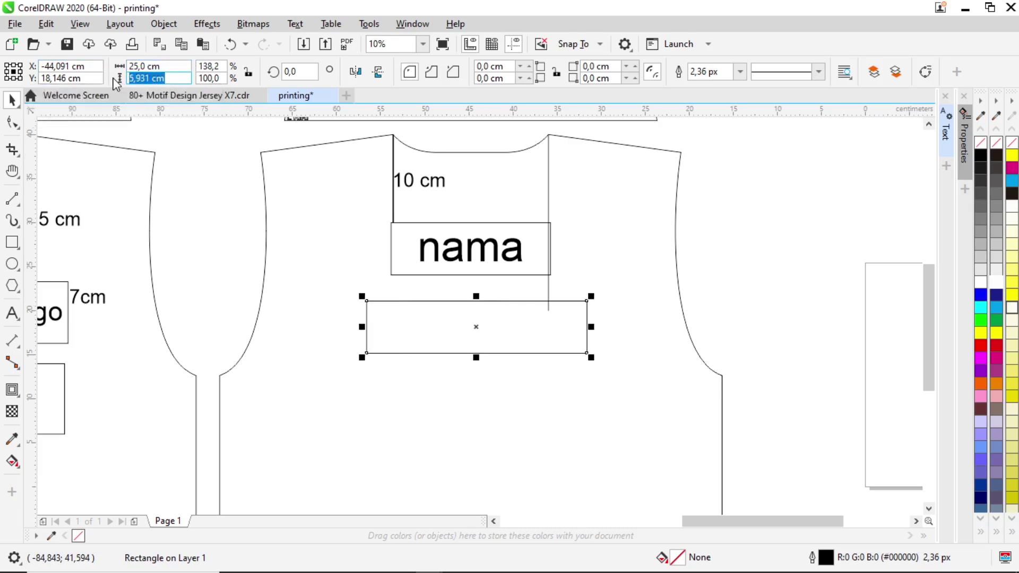
type("26")
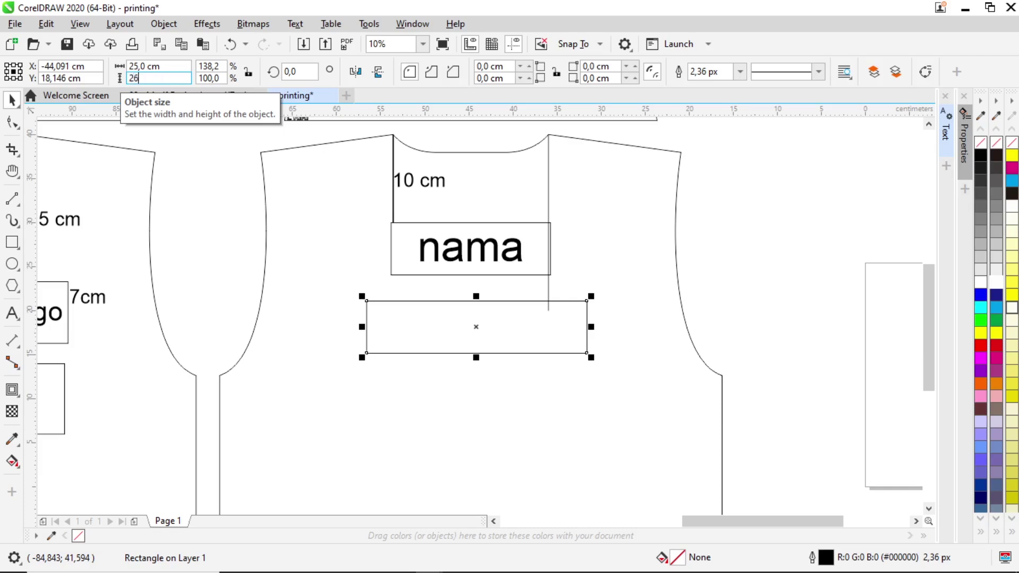
key("Return")
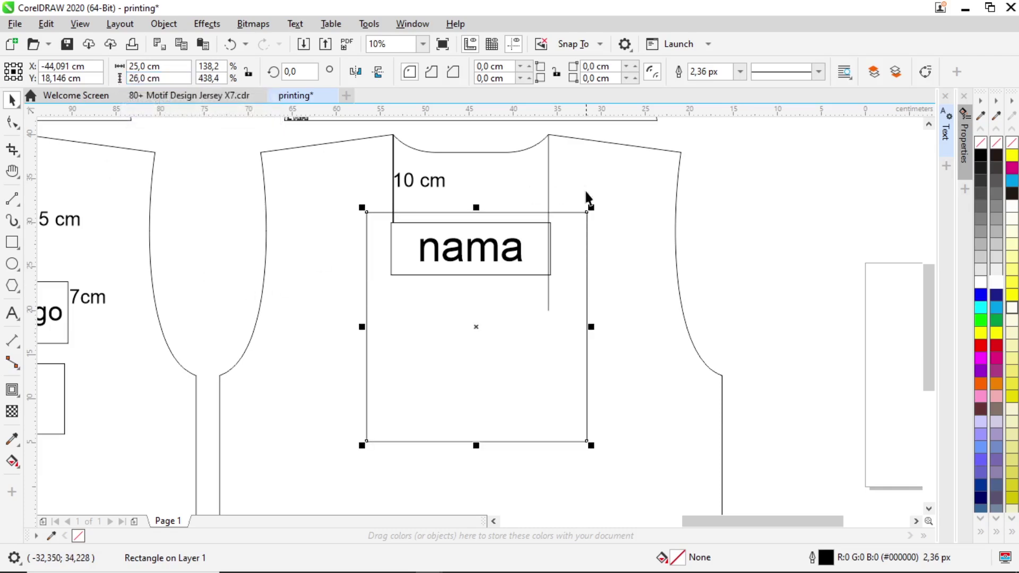
- Move the 25 by 26 cm rectangle down so its top edge meets the lower end of the 20 cm line
left_click_drag(529, 214, 548, 313)
left_click(712, 361, "shift")
left_click(766, 296)
scroll(767, 296, "down", 1)
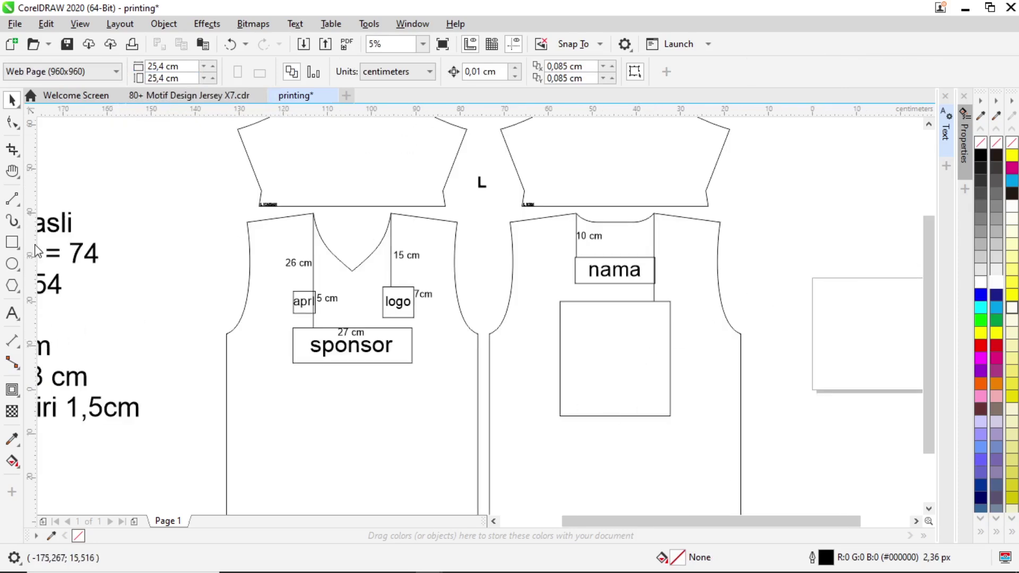
- Add the number "10" on the back panel and enlarge it to about 33 by 26 cm over the large rectangle
left_click(12, 313)
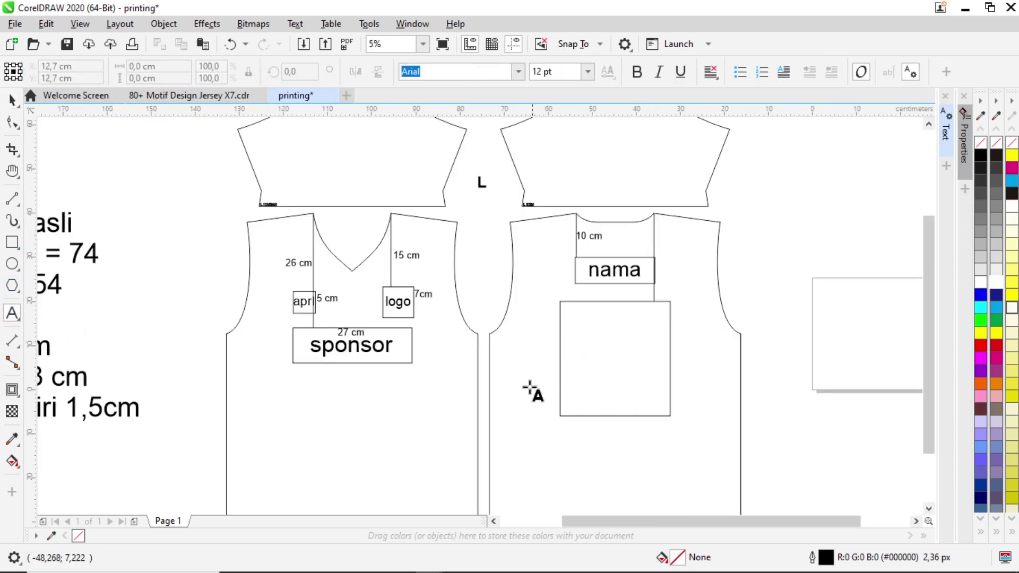
left_click(523, 387)
key("ctrl+v")
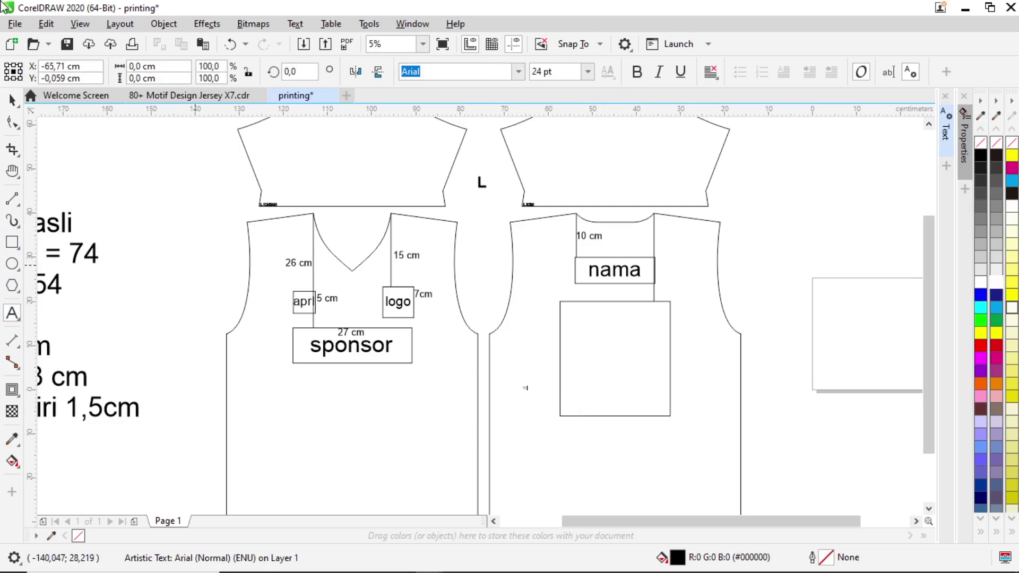
left_click(11, 101)
left_click_drag(532, 395, 639, 359)
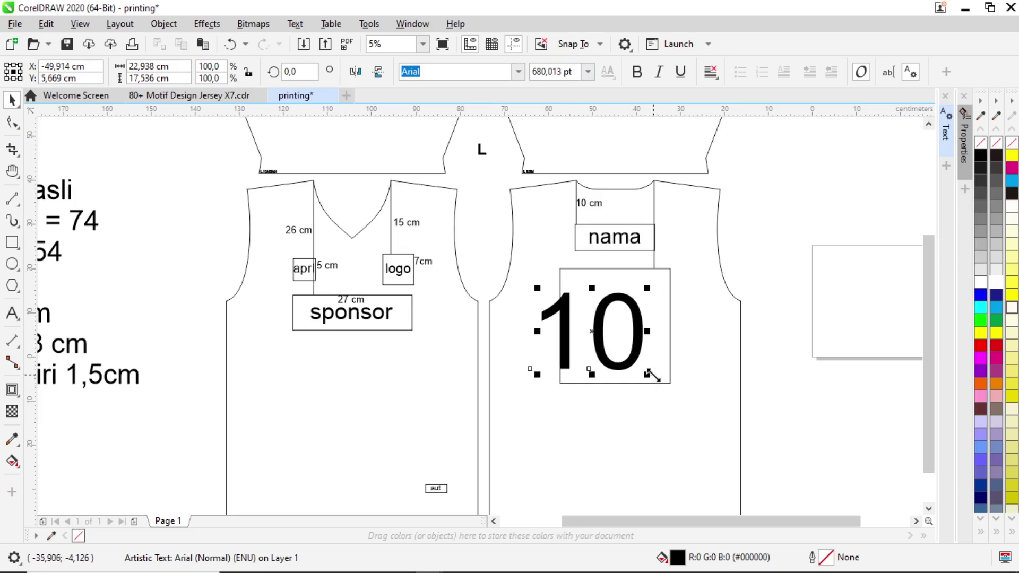
left_click_drag(648, 374, 663, 393)
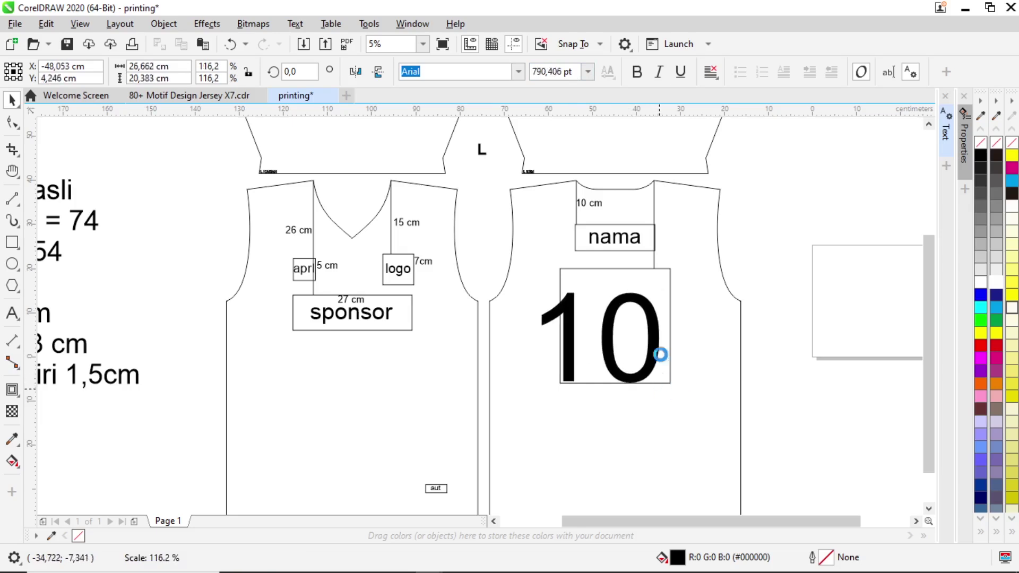
left_click_drag(669, 278, 696, 242)
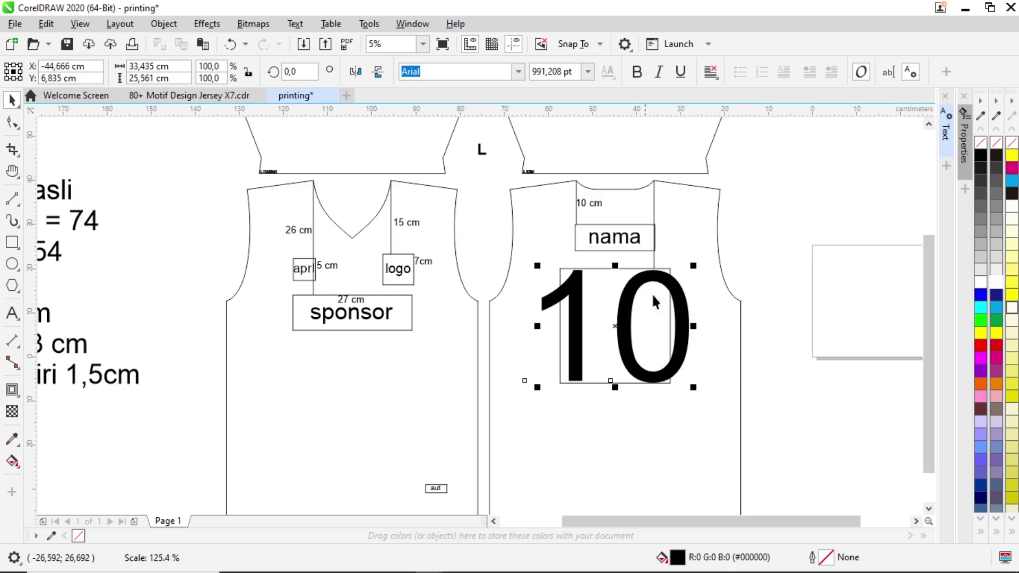
- Place a copy of the number 10 toward the front panel and set the back panel number's font to caranya_flamingo.1
left_click(518, 72)
left_click(518, 71)
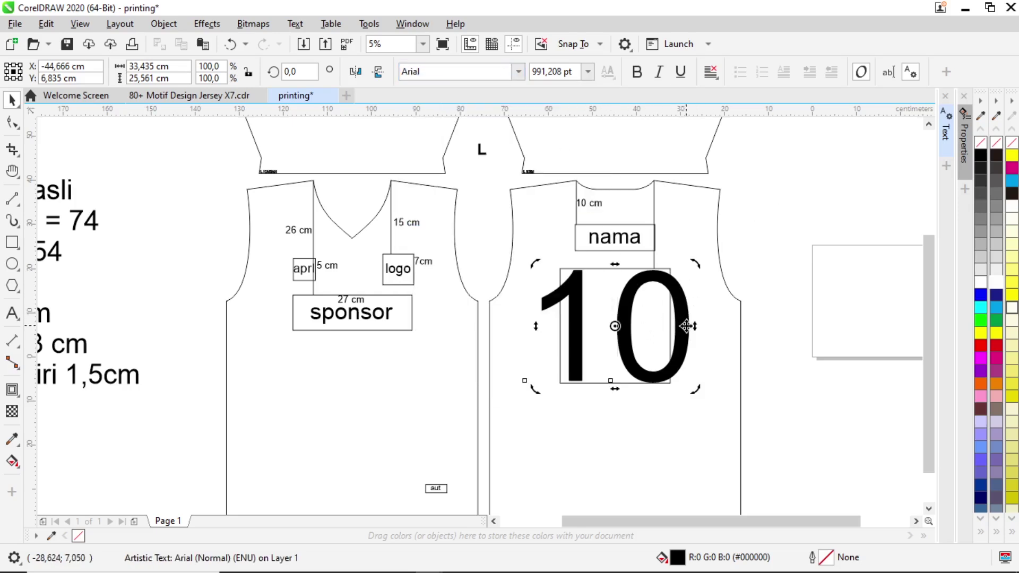
left_click_drag(685, 326, 526, 389)
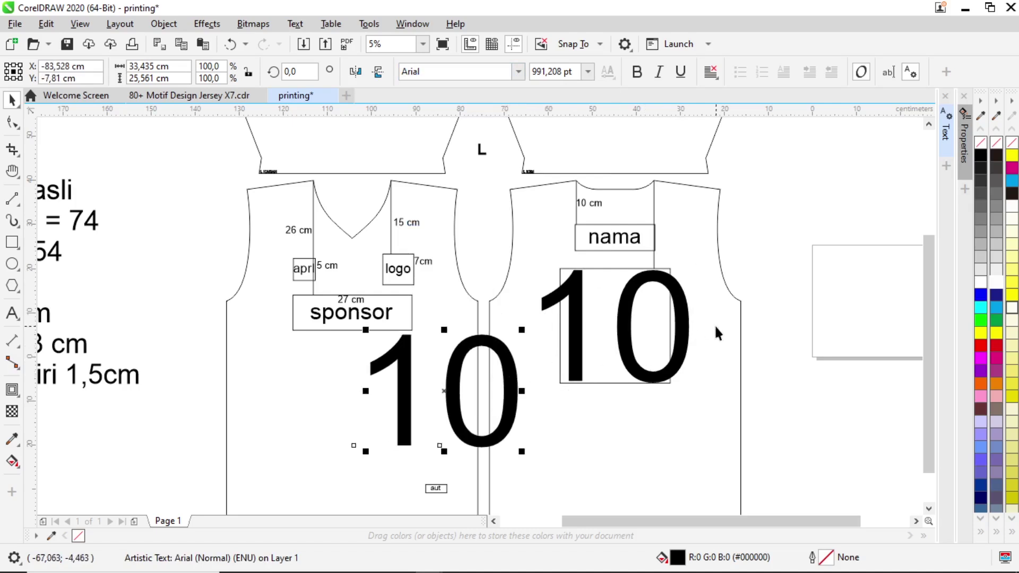
left_click(684, 329)
left_click(499, 73)
left_click(519, 71)
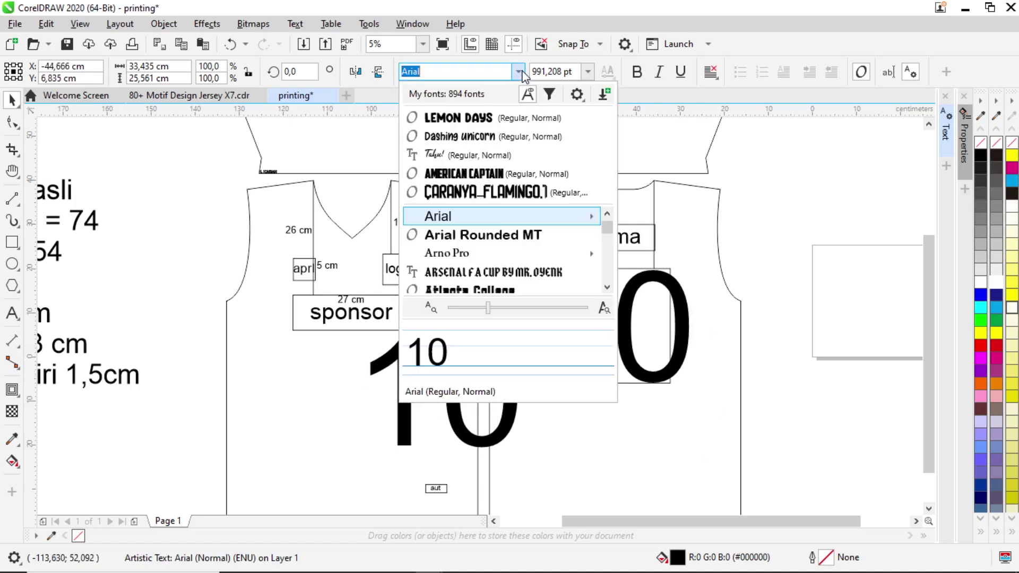
left_click(490, 194)
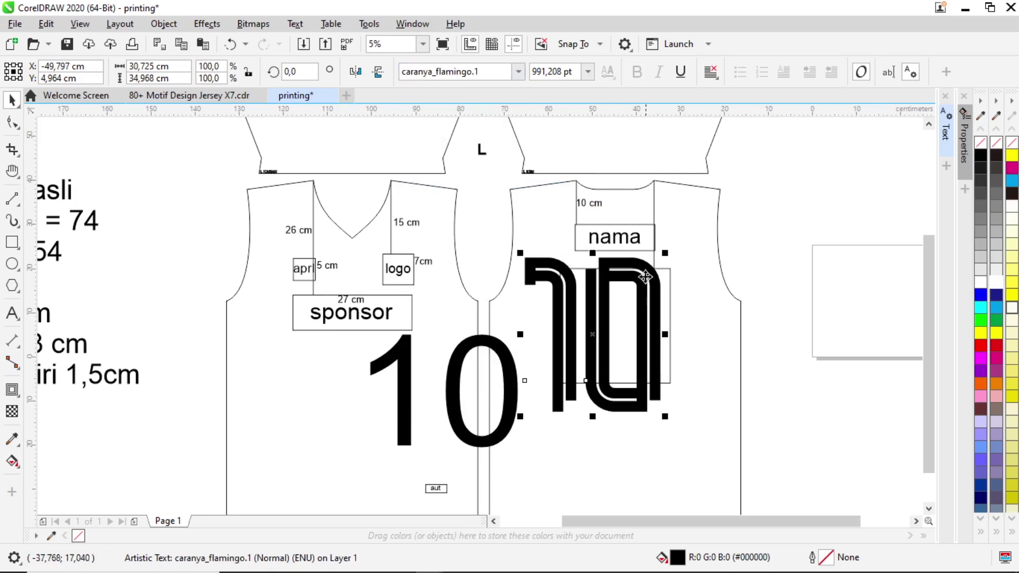
- Scale the back panel number to about 23 by 26 cm and fit it inside the large rectangle
left_click_drag(627, 266, 641, 274)
left_click_drag(682, 426, 649, 395)
left_click_drag(629, 353, 653, 352)
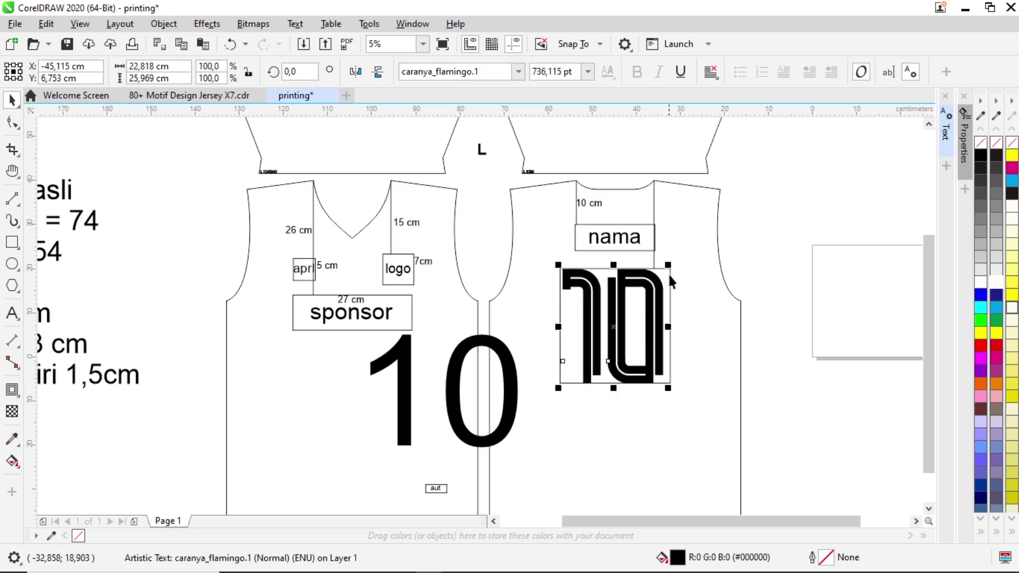
scroll(653, 313, "up", 4)
left_click(658, 317)
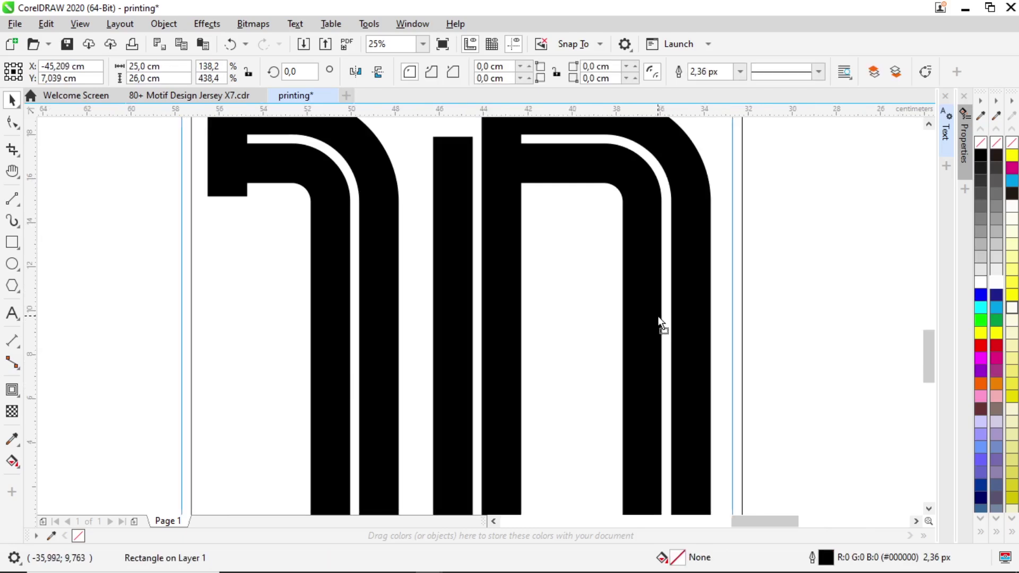
left_click_drag(657, 317, 693, 318)
key("ctrl+z")
left_click(707, 315)
scroll(695, 318, "down", 4)
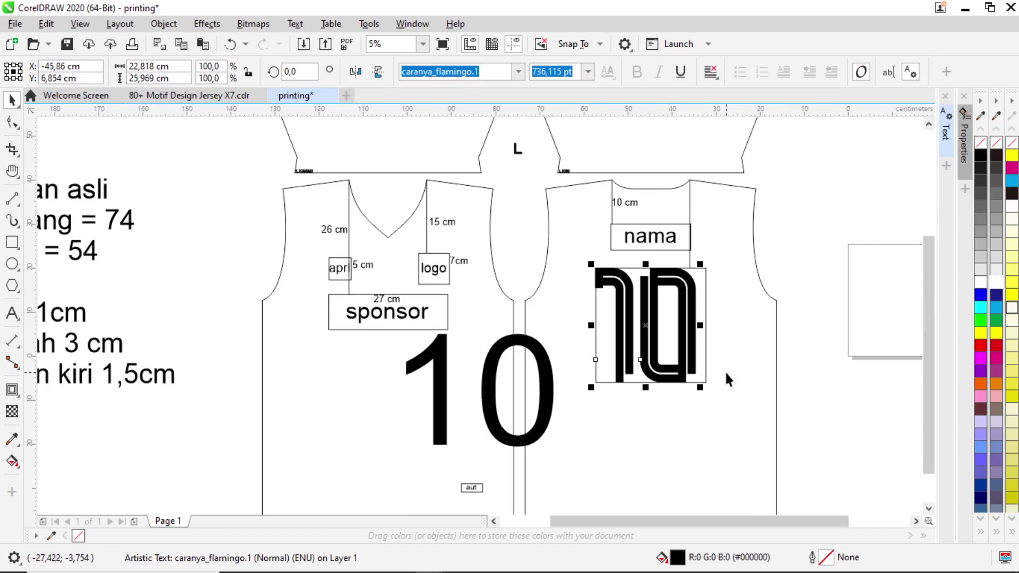
- Set the copied number's font to ARSENAL FA CUP 2021 and fit it over the large back rectangle at about 24 by 26 cm
left_click(550, 413)
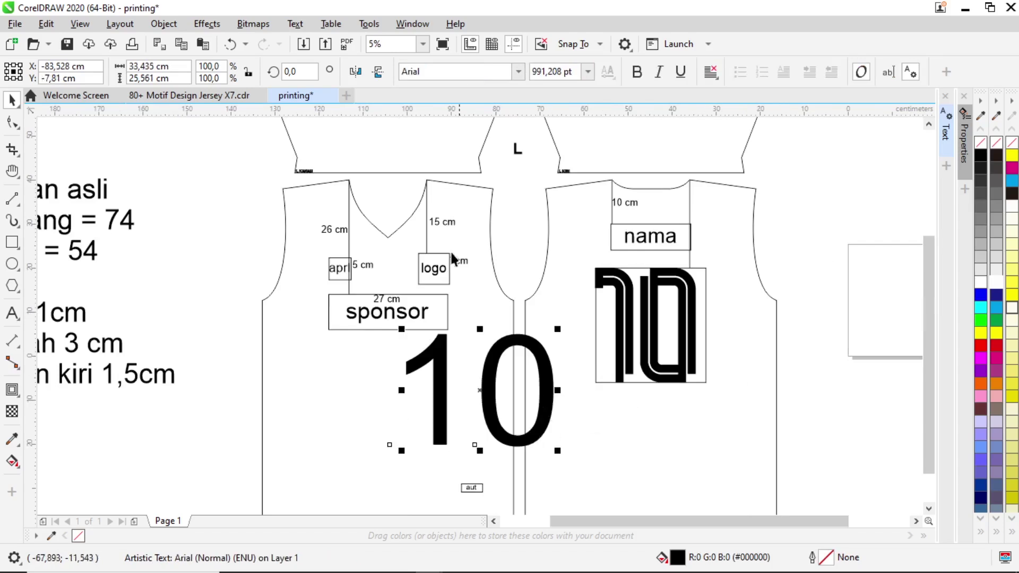
left_click(518, 71)
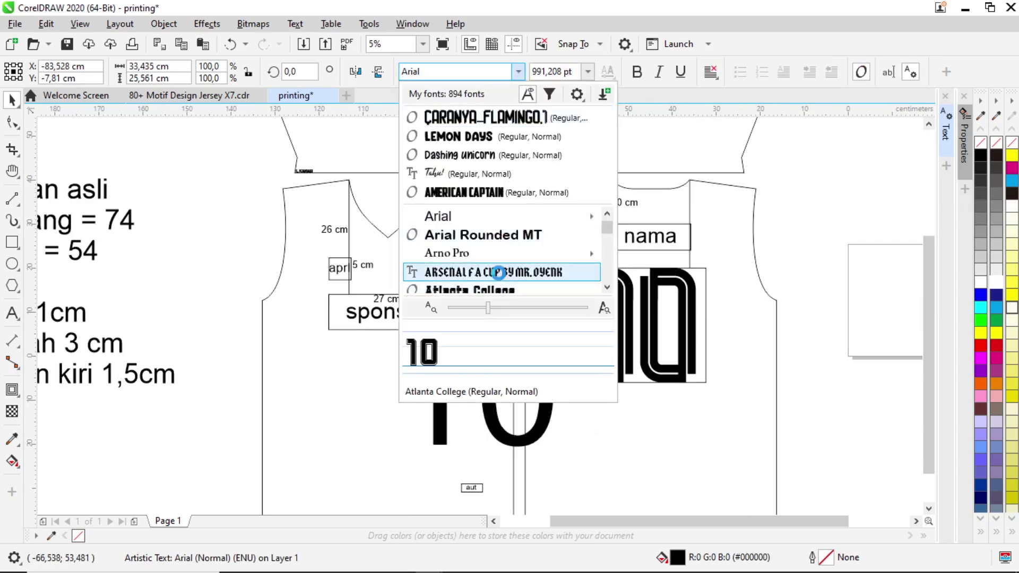
left_click(478, 272)
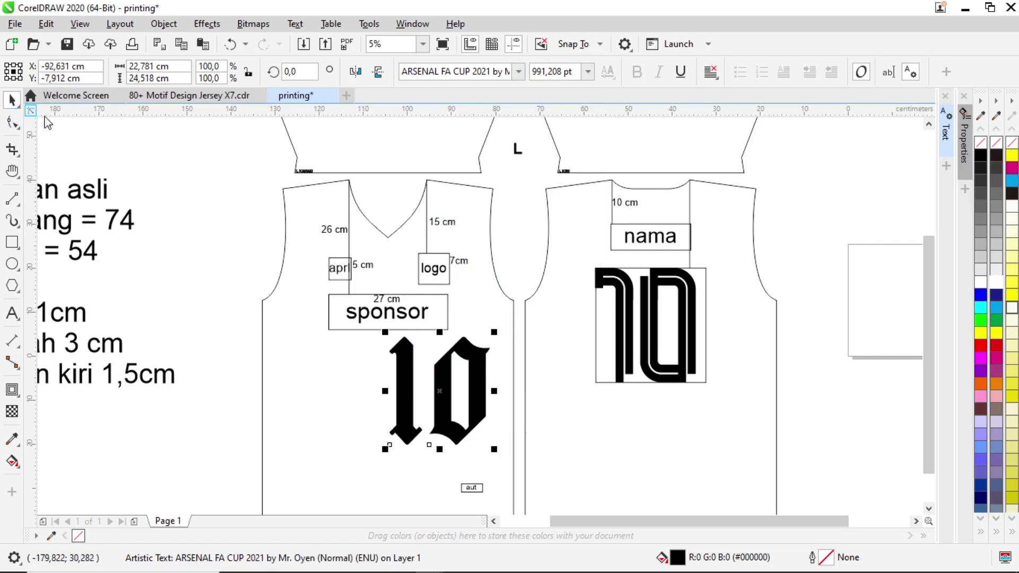
left_click_drag(480, 381, 683, 310)
left_click_drag(699, 381, 708, 397)
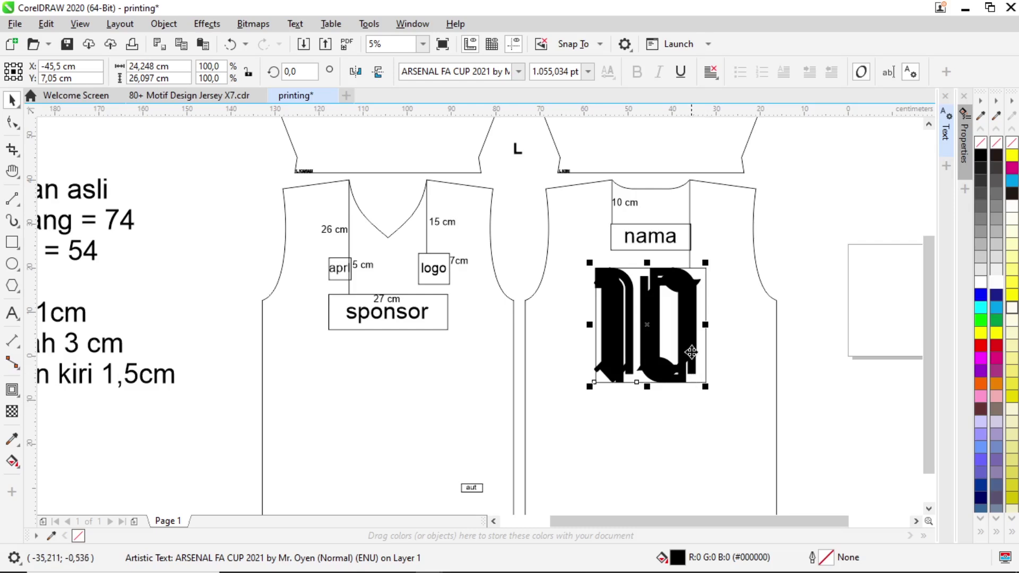
- Delete the sample numbers from the back panel, leaving the large rectangle empty
left_click_drag(691, 348, 703, 424)
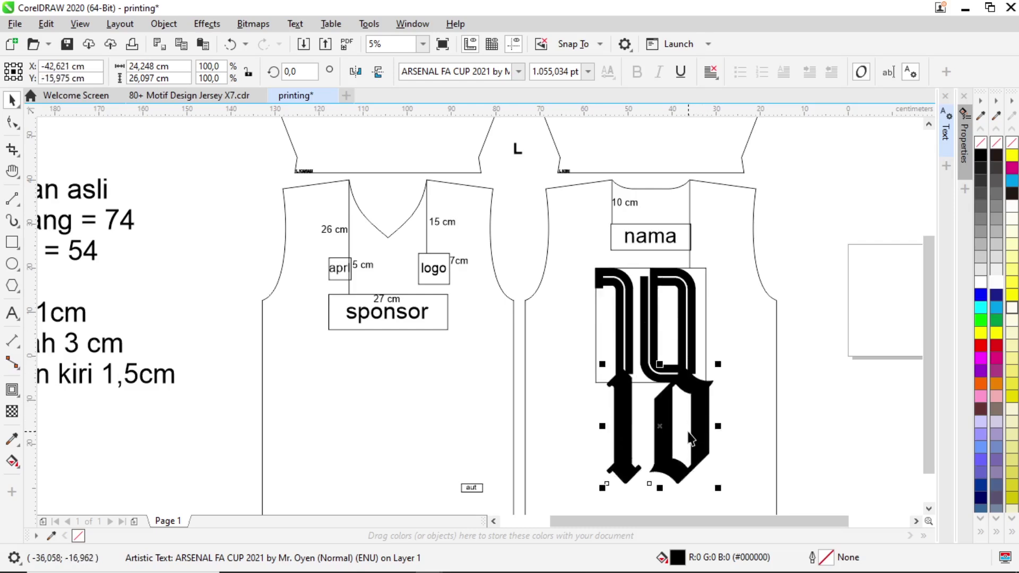
key("Delete")
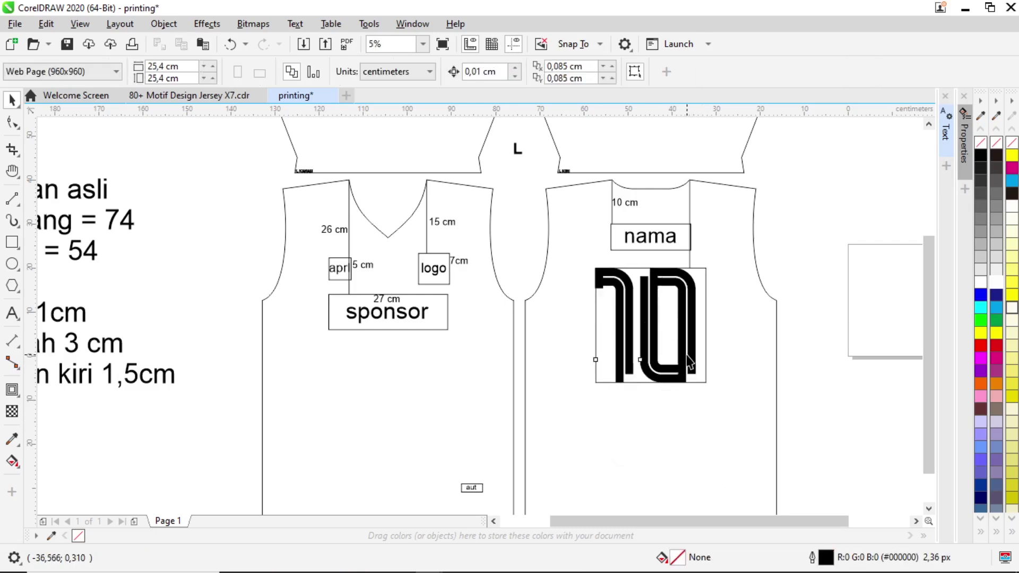
- Copy the "nama" text into the large back rectangle and change the copy's text to "nopung"
left_click(639, 237)
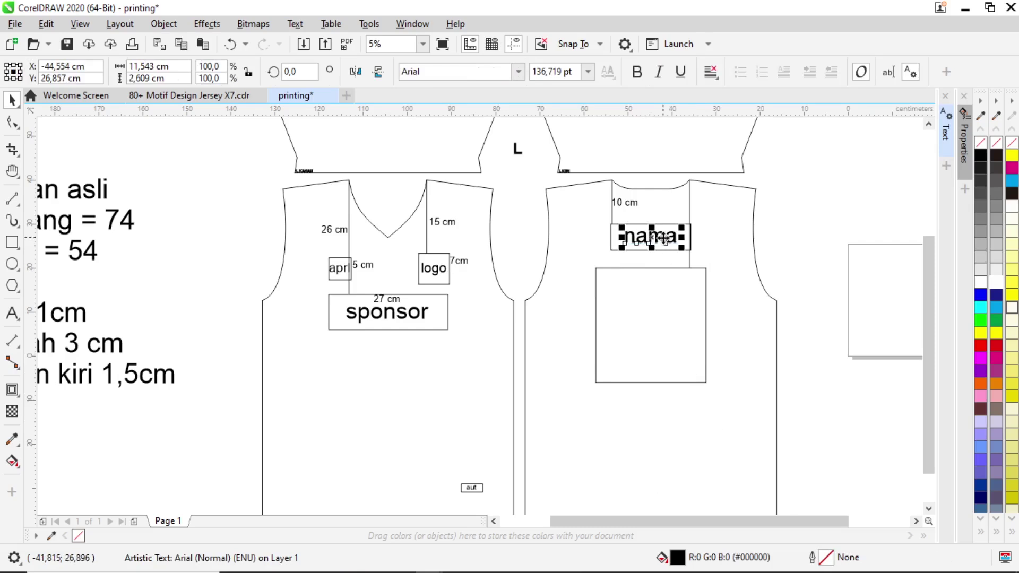
left_click_drag(663, 239, 664, 330)
double_click(664, 332)
double_click(663, 333)
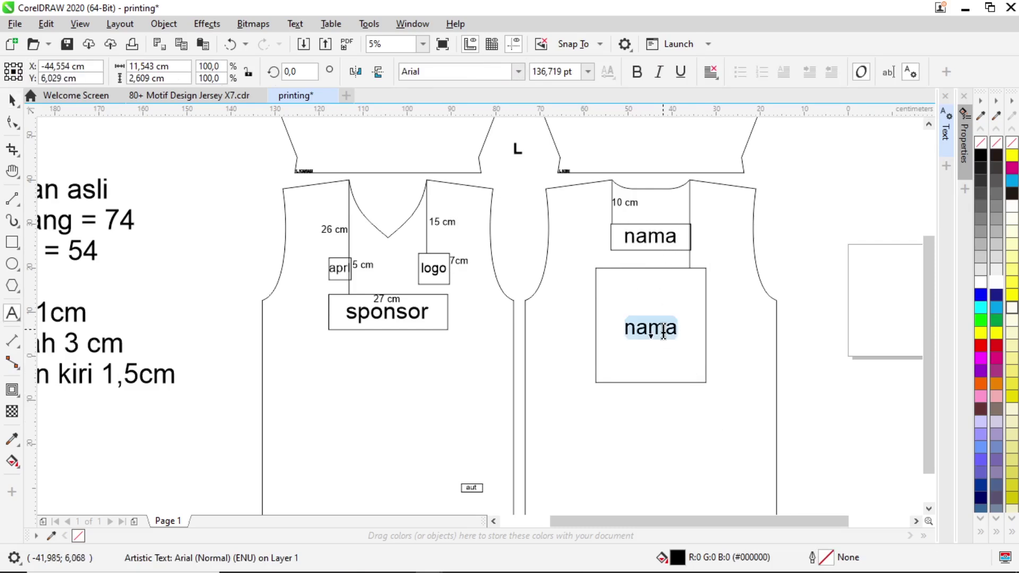
type("nopung")
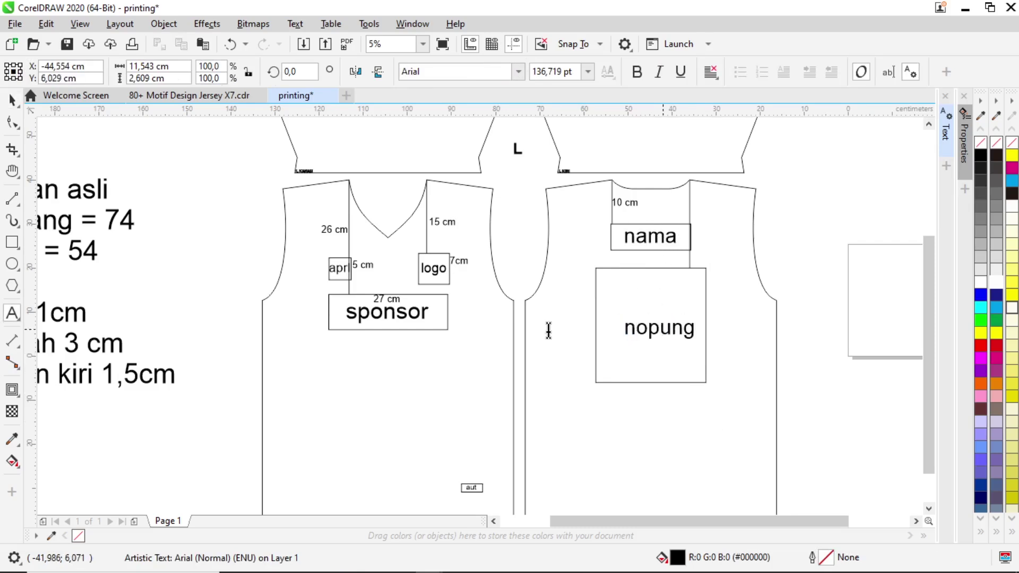
- Enlarge the "nopung" text to about 22 cm wide and centre it horizontally in the large back rectangle
key("ctrl+space")
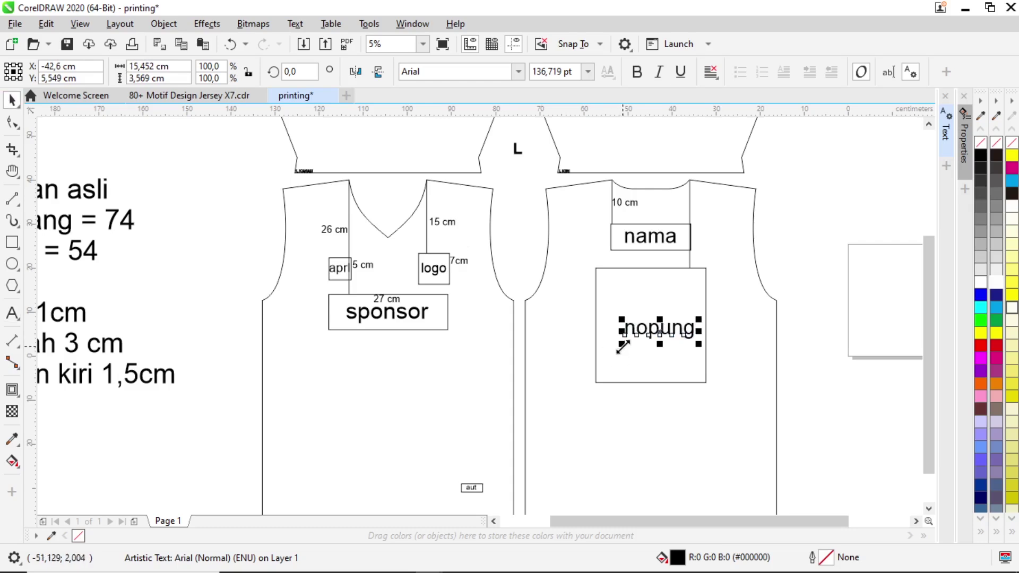
left_click_drag(622, 348, 584, 391)
key("ctrl+z")
key("ctrl+shift+z")
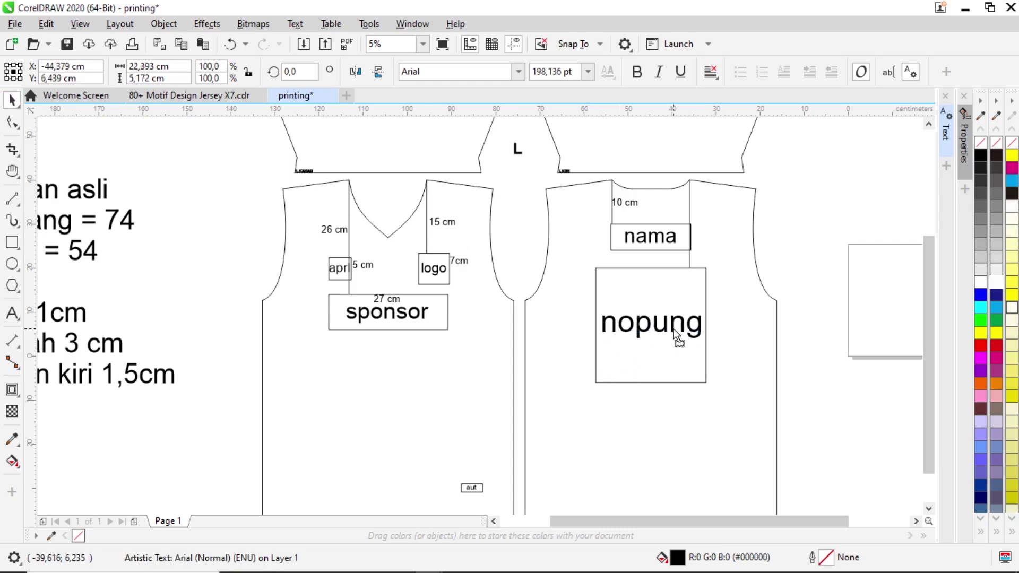
left_click_drag(676, 335, 684, 327)
- Copy the "10 cm" label beside the long vertical guide line on the back panel and change the copy to "20 cm"
left_click(686, 200)
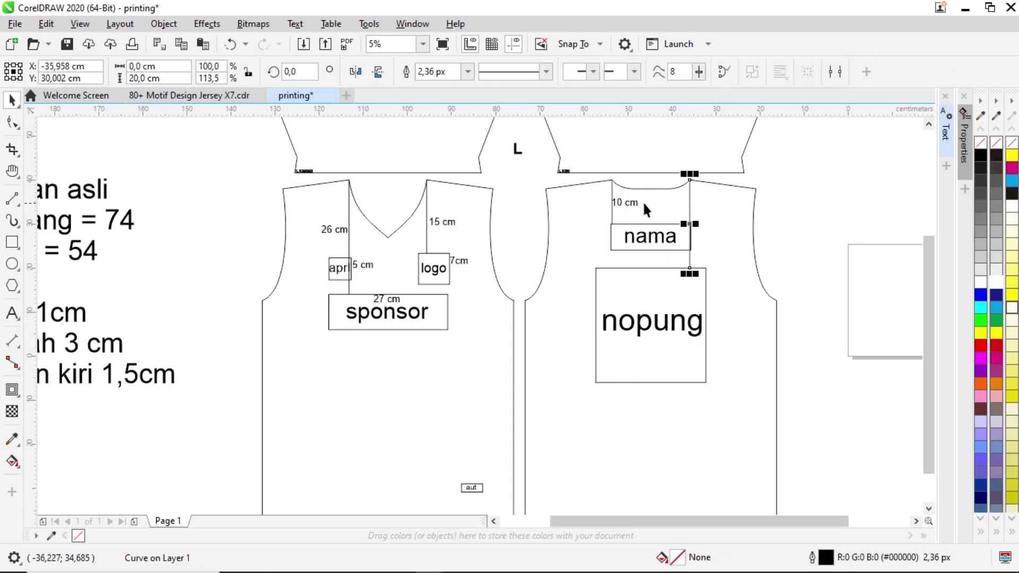
left_click(638, 198)
left_click(630, 210)
left_click_drag(630, 211, 710, 215)
scroll(711, 215, "up", 5)
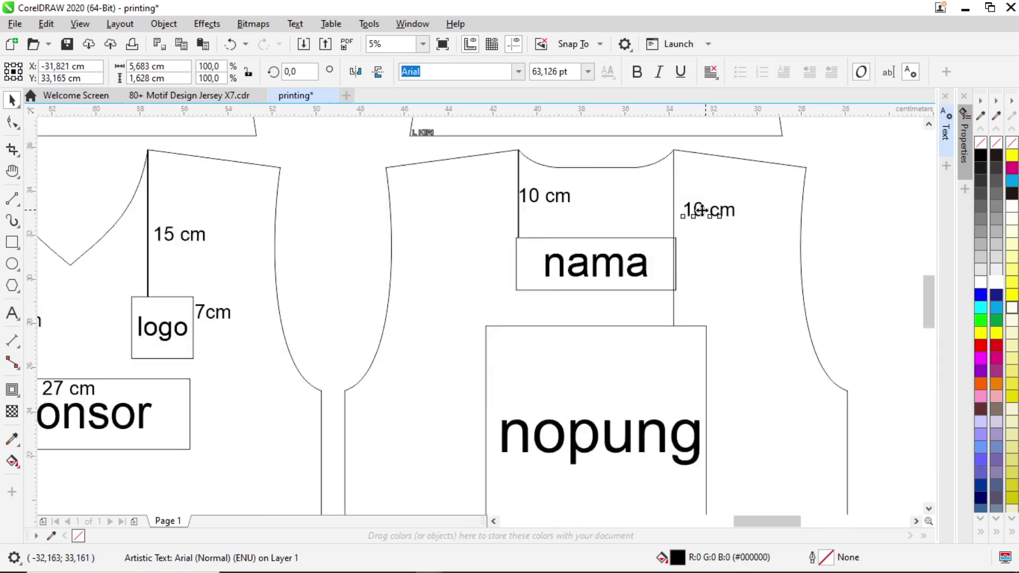
double_click(677, 211)
key("BackSpace")
type("2")
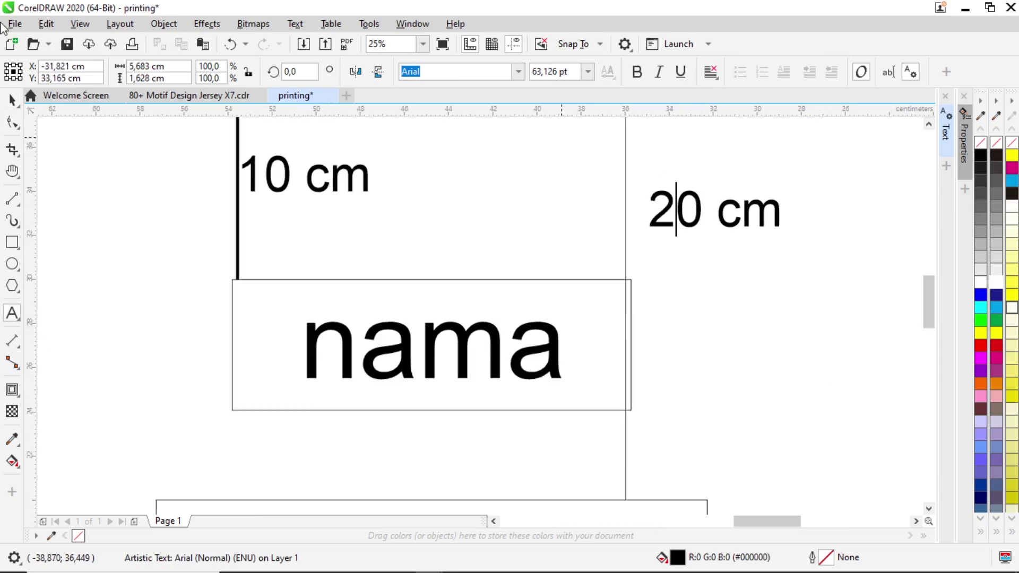
left_click(12, 101)
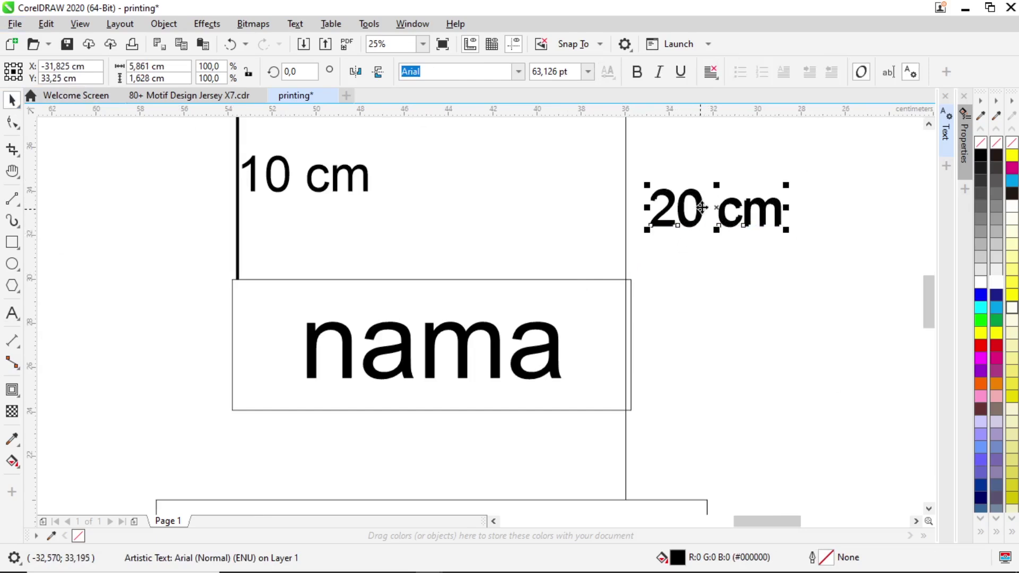
- Copy the "20 cm" label beside the "nama" rectangle and change the copy to "5 cm"
left_click_drag(698, 219, 684, 356)
double_click(690, 354)
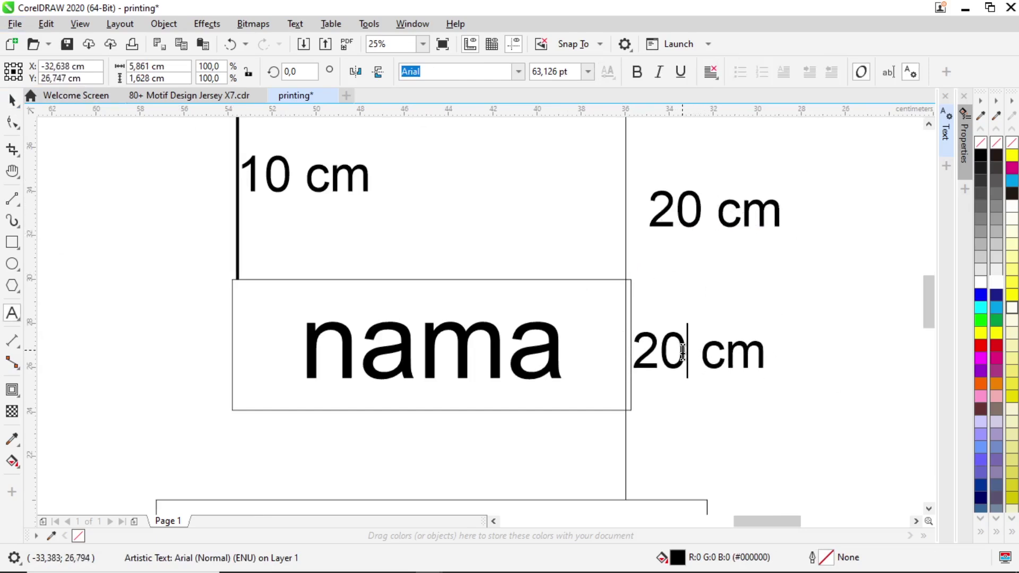
double_click(659, 361)
type("5")
left_click(12, 101)
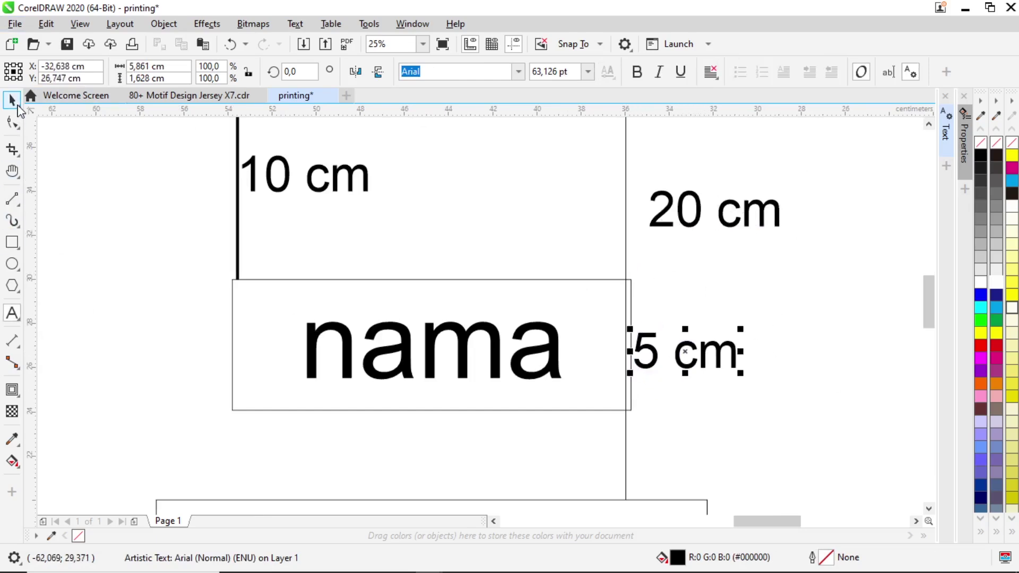
- Copy the "5 cm" label to just above the large back rectangle and change the copy to "25 cm"
left_click_drag(680, 359, 451, 470)
double_click(451, 470)
key("Left")
key("Left")
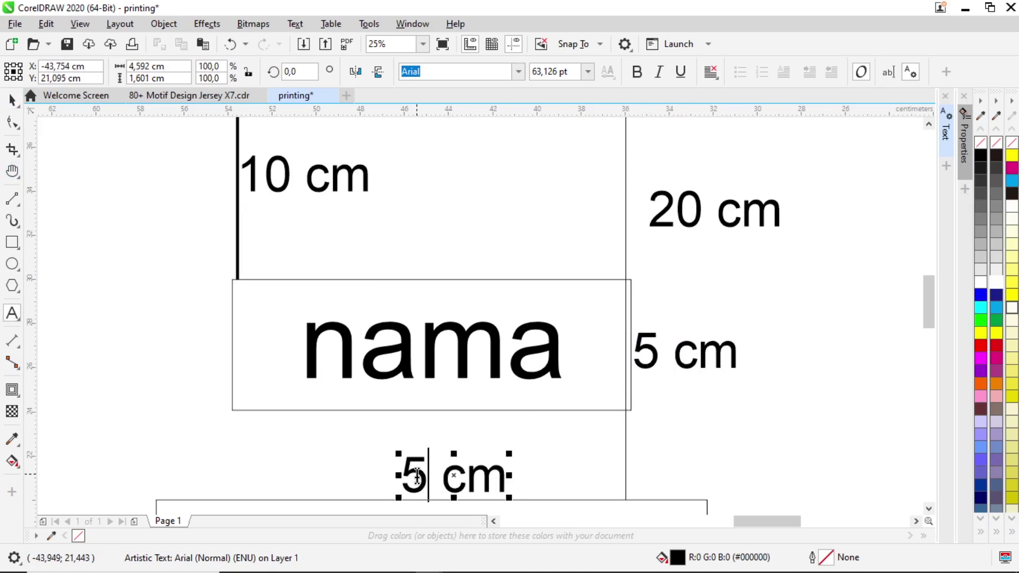
type("2")
left_click(12, 101)
scroll(294, 332, "down", 3)
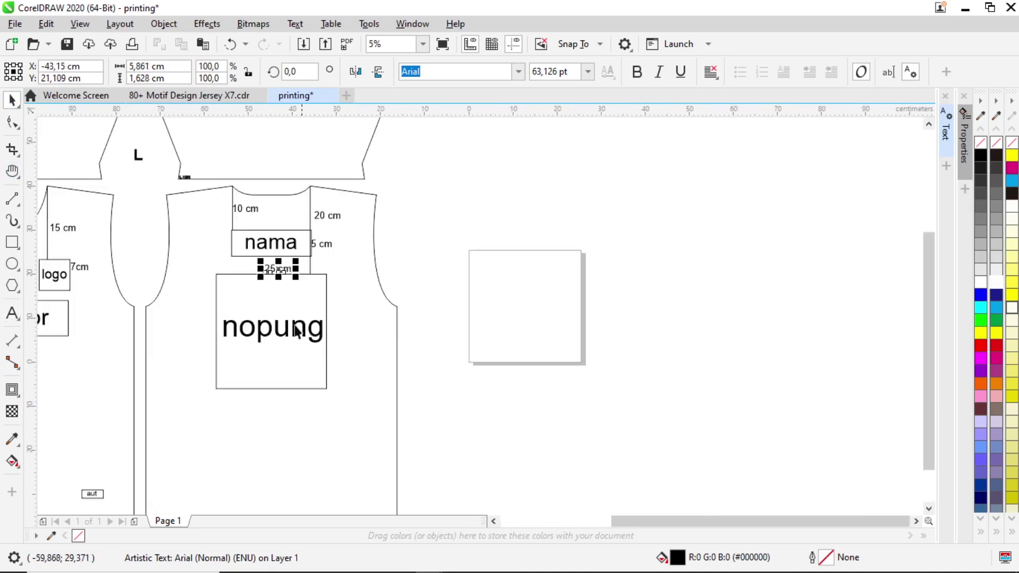
- Copy the "25 cm" label beside the large back rectangle's vertical edge and change the copy to "26 cm"
scroll(282, 267, "up", 1)
left_click_drag(279, 262, 403, 357)
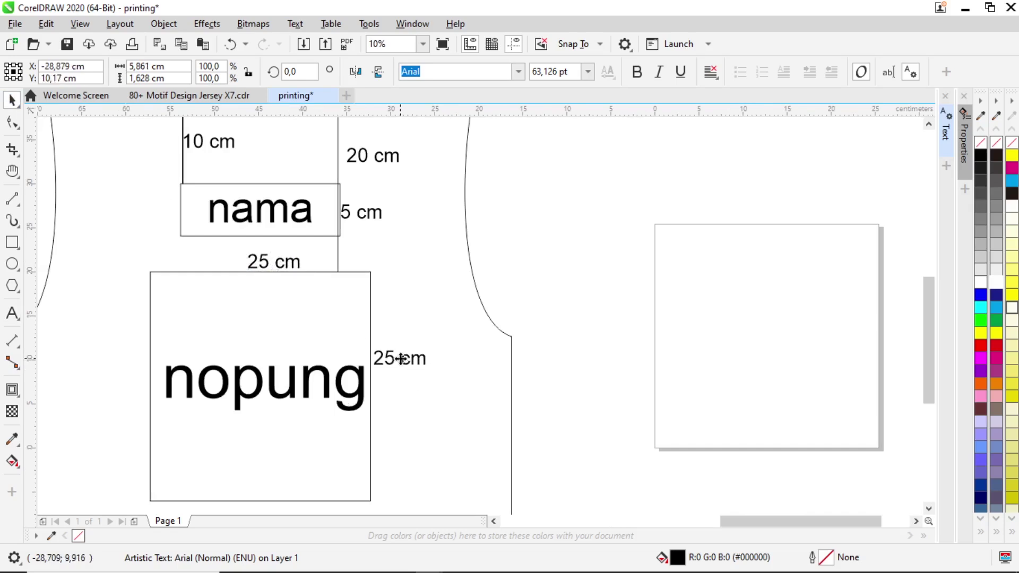
left_click(289, 328)
scroll(370, 356, "up", 2)
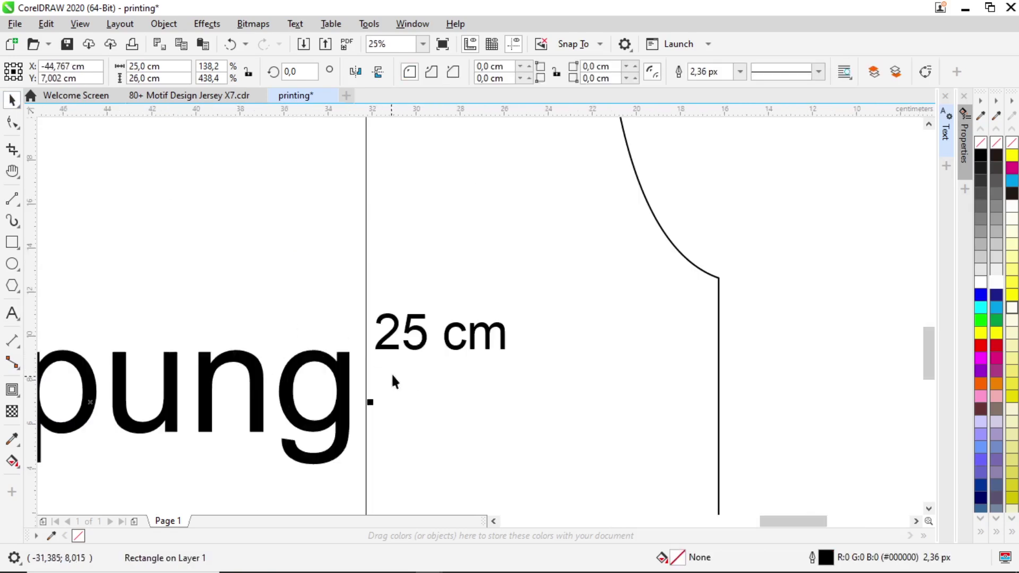
double_click(415, 356)
left_click(423, 347)
key("BackSpace")
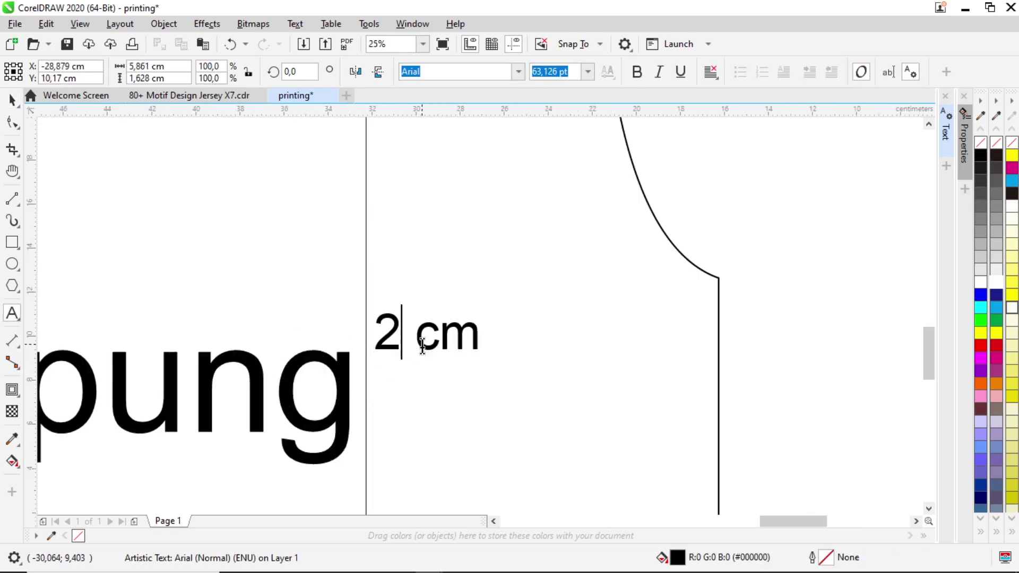
type("6")
left_click(12, 99)
scroll(611, 329, "down", 4)
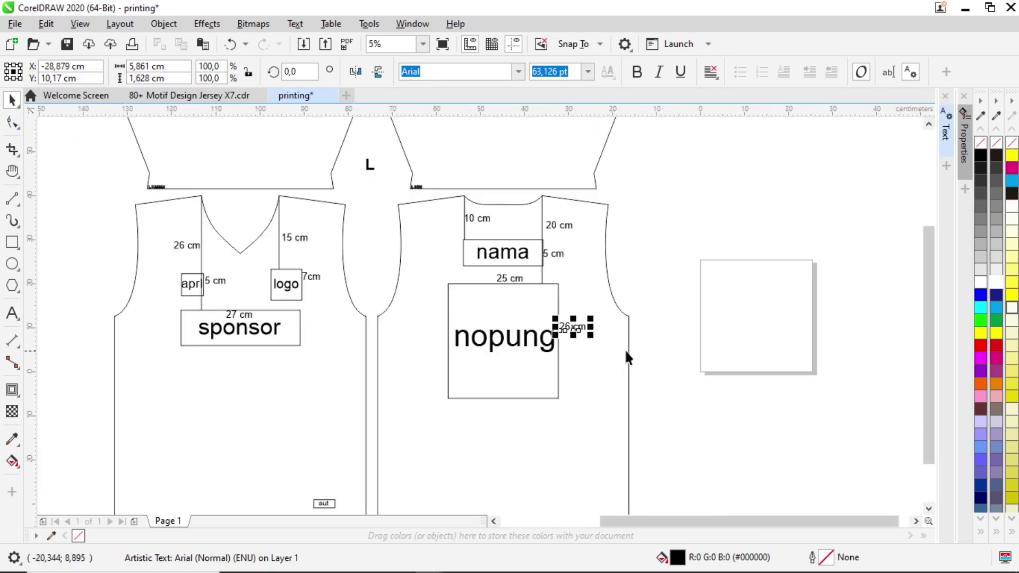
left_click(625, 351)
- Draw a vertical line about 5 cm long downward from the lower edge of the large back rectangle
scroll(594, 374, "down", 3)
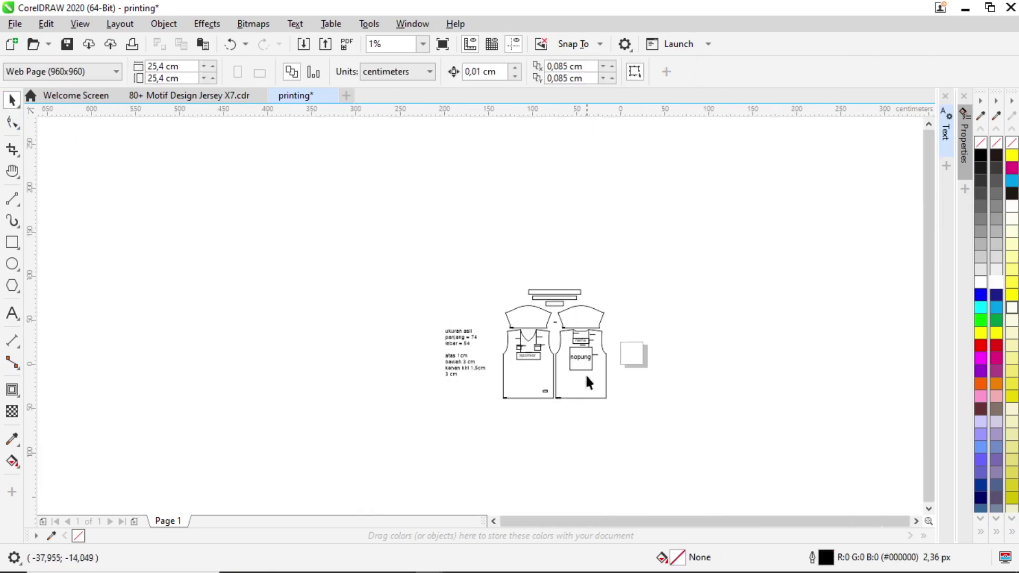
scroll(585, 374, "up", 4)
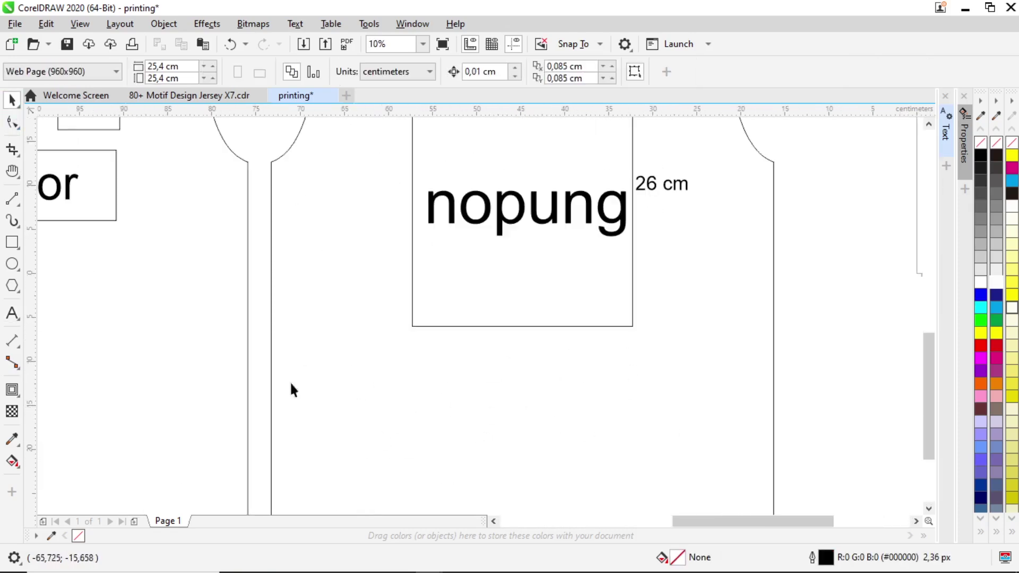
left_click(12, 198)
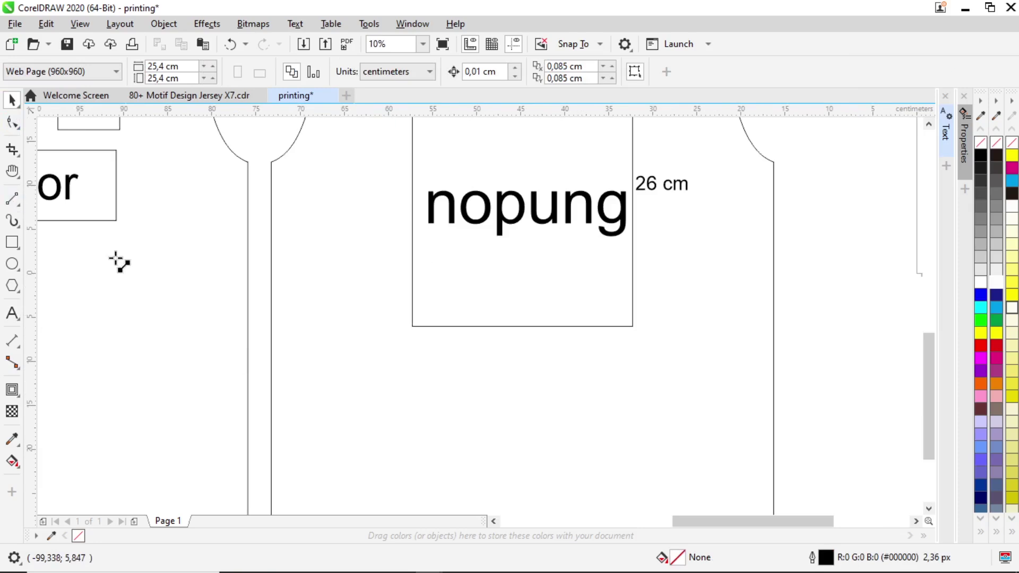
left_click_drag(487, 326, 487, 377)
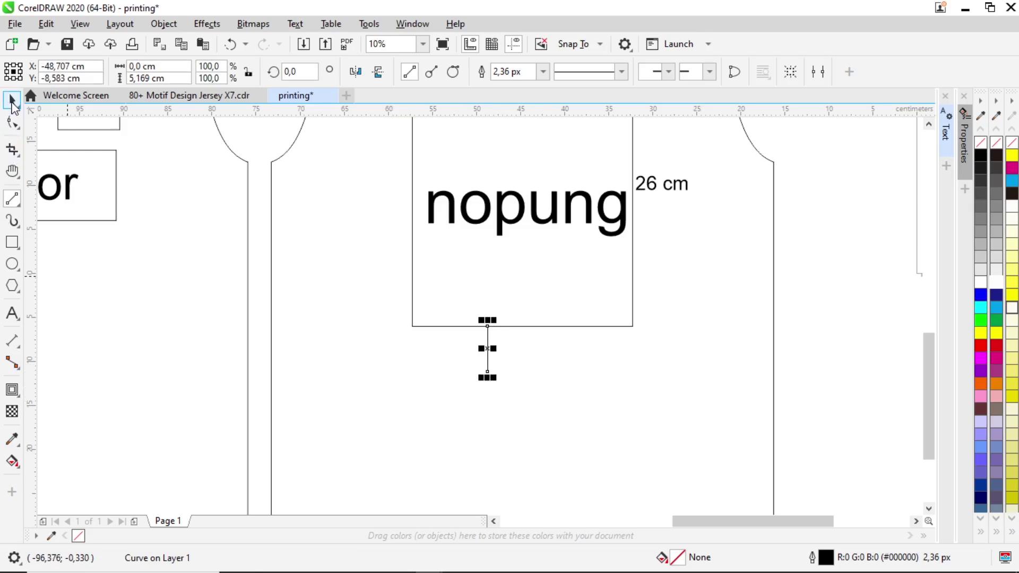
key("space")
left_click(465, 386)
scroll(424, 389, "down", 2)
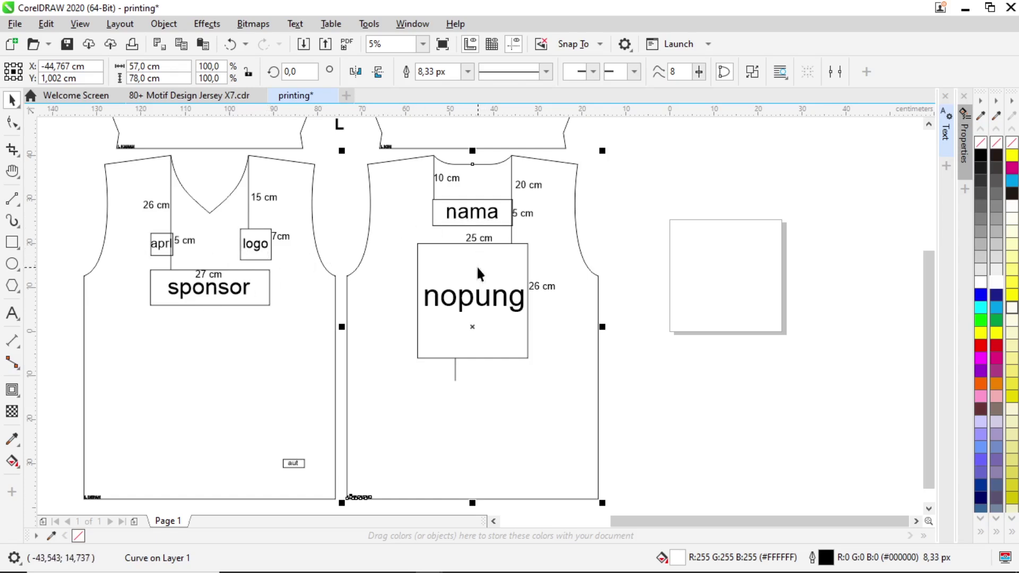
- Examine the size of the sleeve piece above the front panel and compare it with the original-size notes
scroll(480, 277, "down", 5)
scroll(498, 199, "up", 6)
scroll(465, 233, "down", 1)
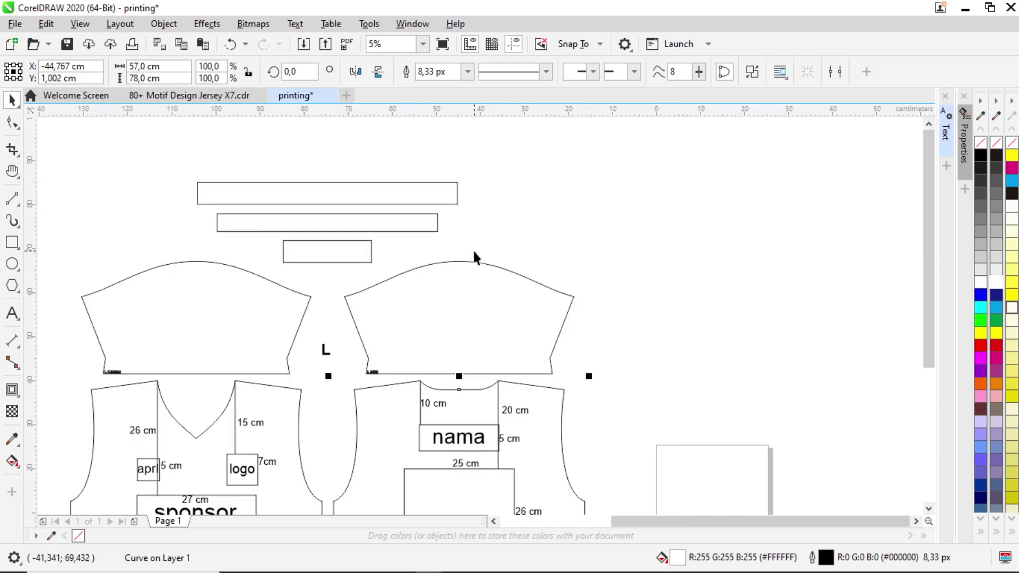
left_click(168, 301)
scroll(159, 292, "down", 3)
scroll(152, 297, "up", 3)
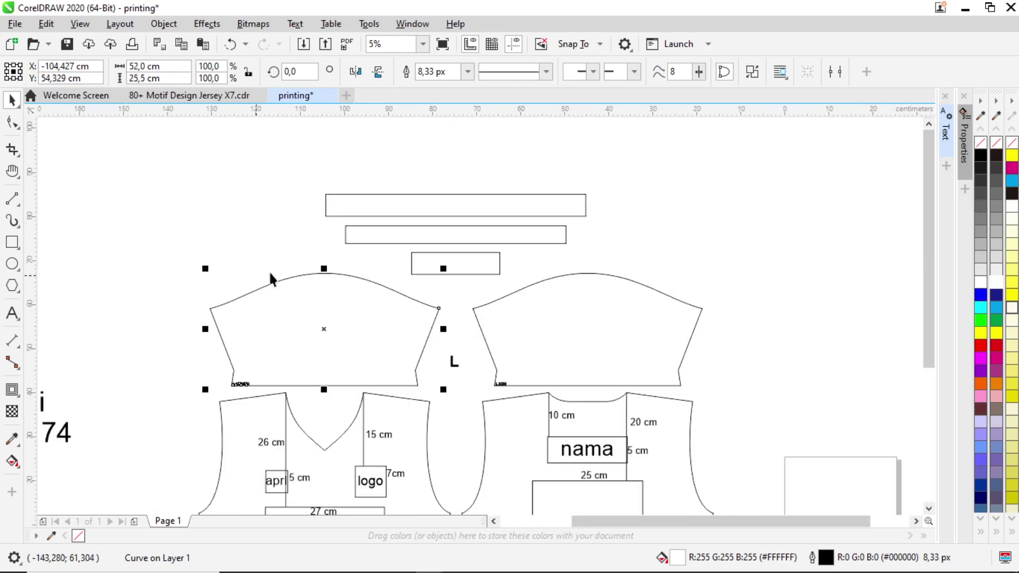
scroll(270, 275, "down", 3)
scroll(413, 287, "up", 3)
scroll(412, 285, "down", 3)
scroll(410, 284, "up", 3)
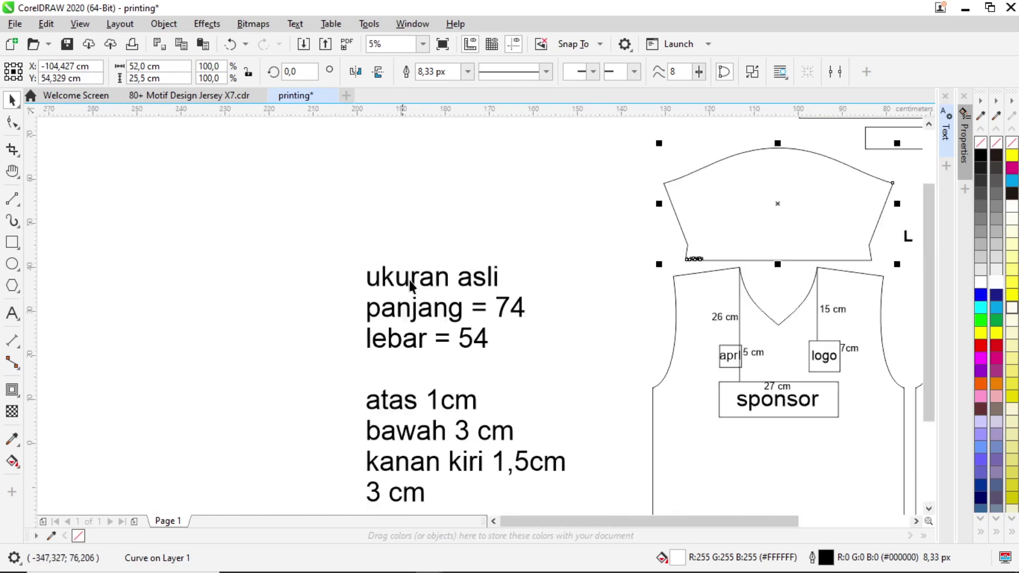
- Copy the "ukuran asli" note block to the empty area above the original, beside the sleeve pieces
left_click_drag(297, 239, 558, 385)
left_click(480, 339)
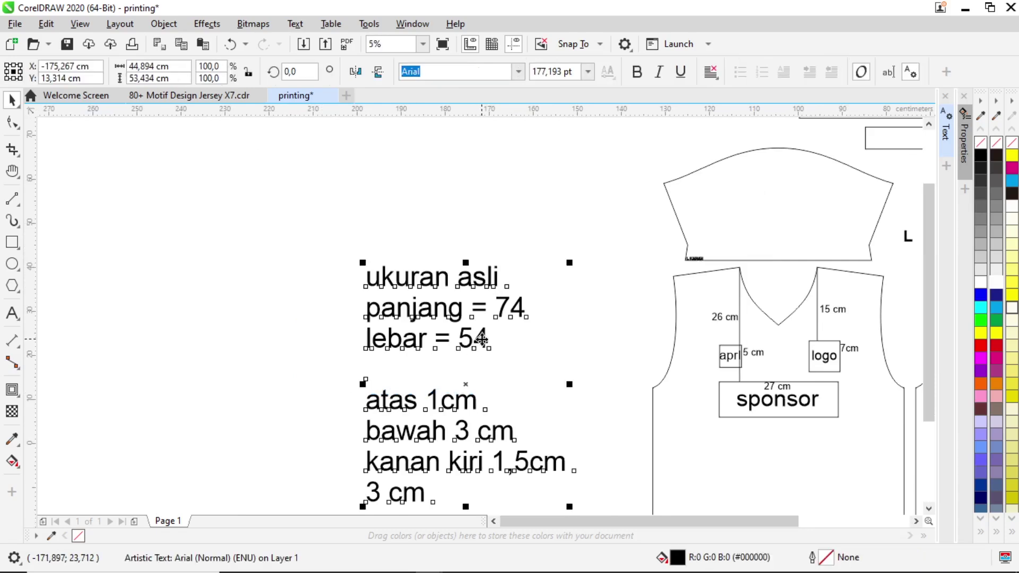
scroll(482, 340, "down", 3)
left_click_drag(478, 341, 487, 281)
scroll(487, 280, "up", 5)
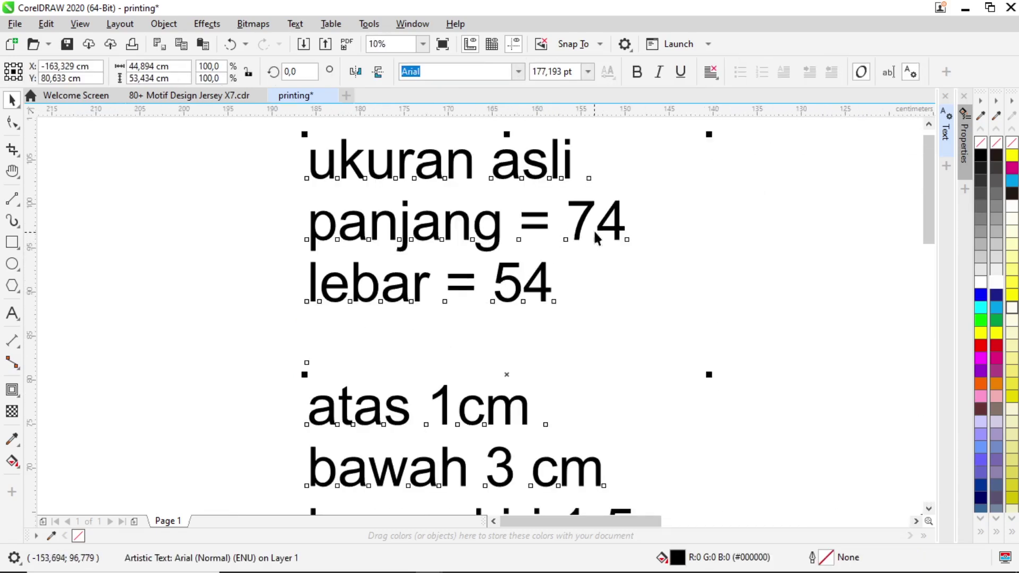
- Change the copied note's original sizes to "panjang = 25" and "lebar = 50"
double_click(578, 223)
double_click(611, 223)
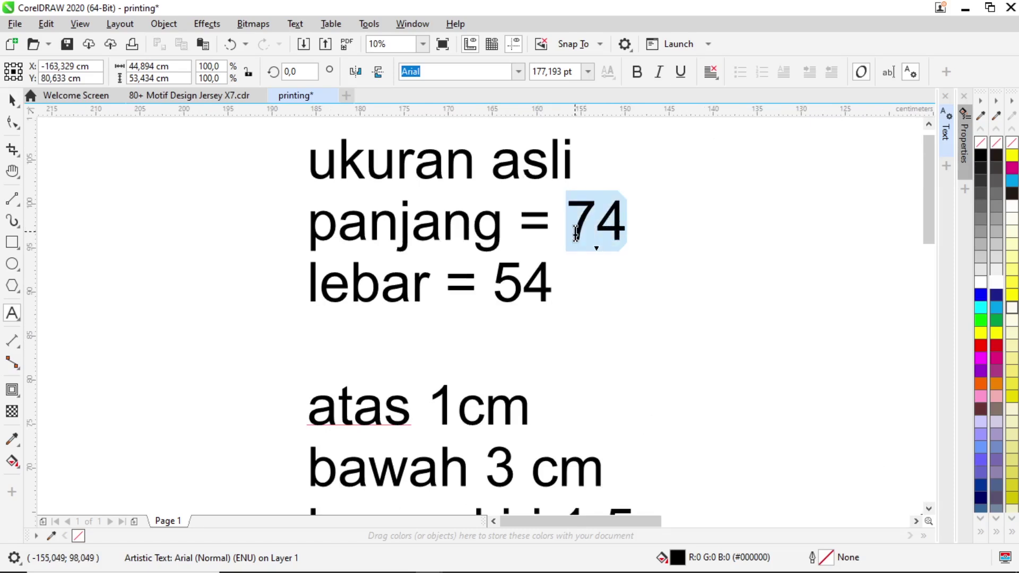
scroll(498, 227, "down", 1)
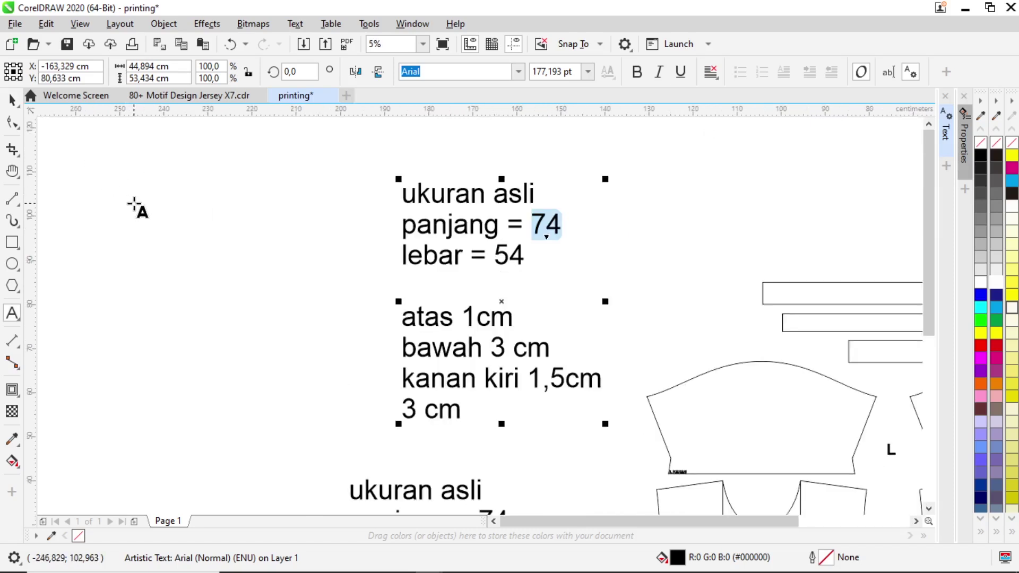
type("2")
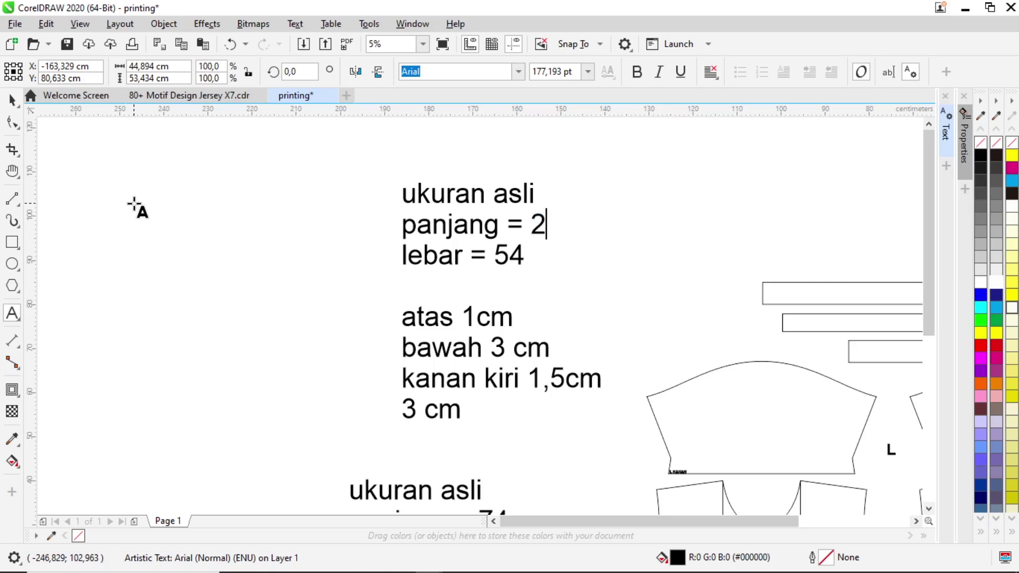
type("5")
key("ctrl+space")
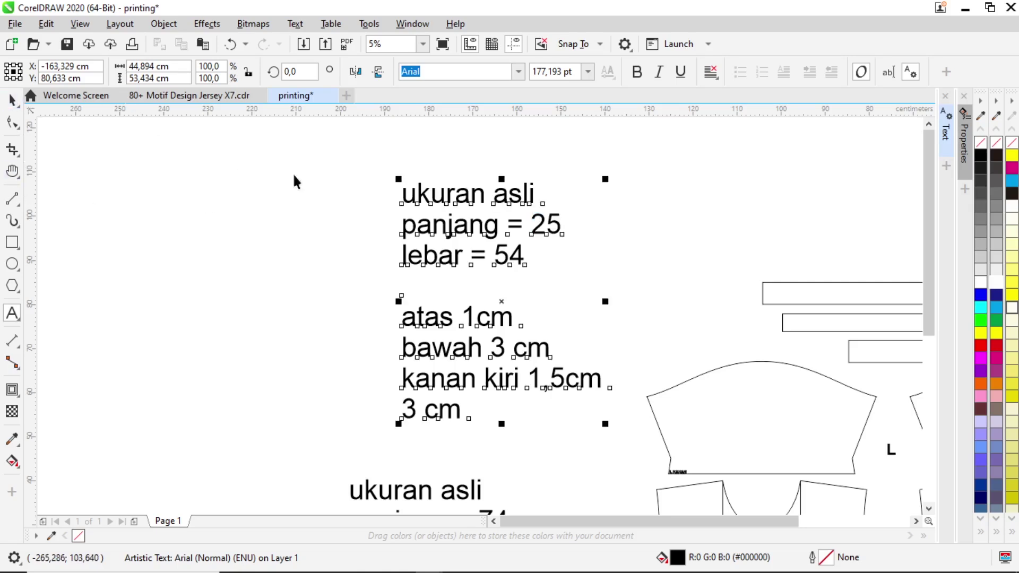
left_click(514, 257)
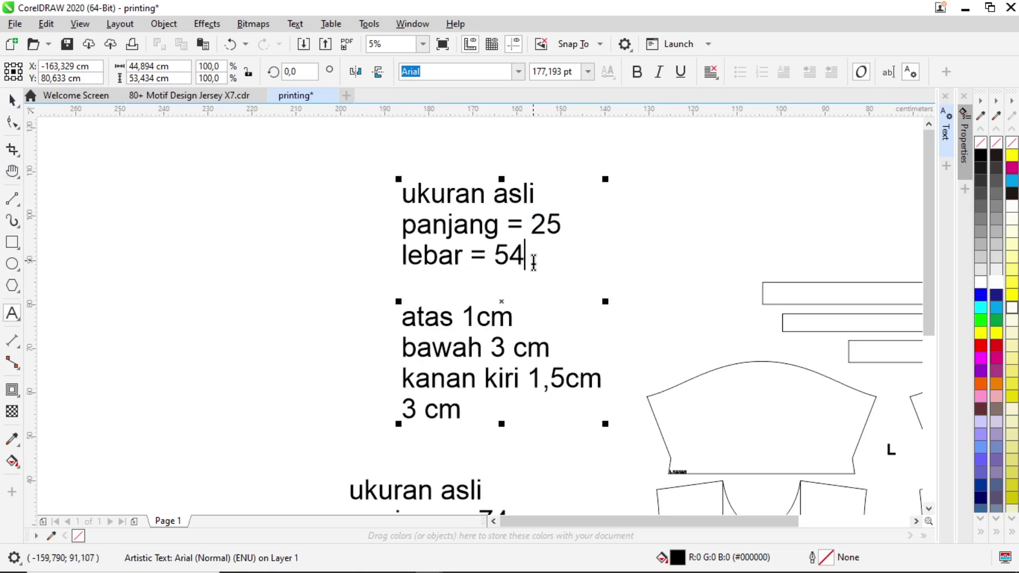
key("BackSpace")
key("BackSpace")
type("50")
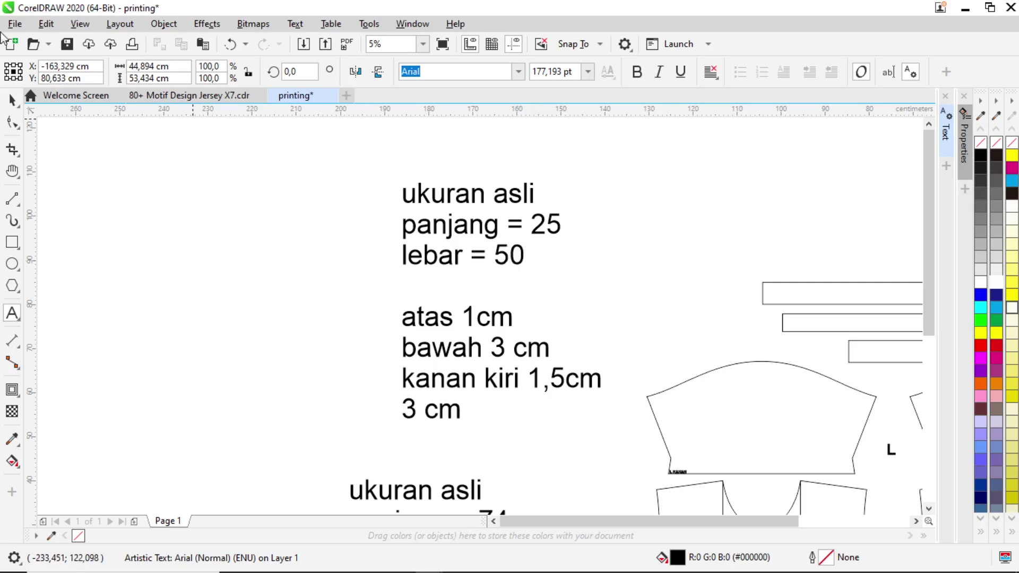
left_click(13, 99)
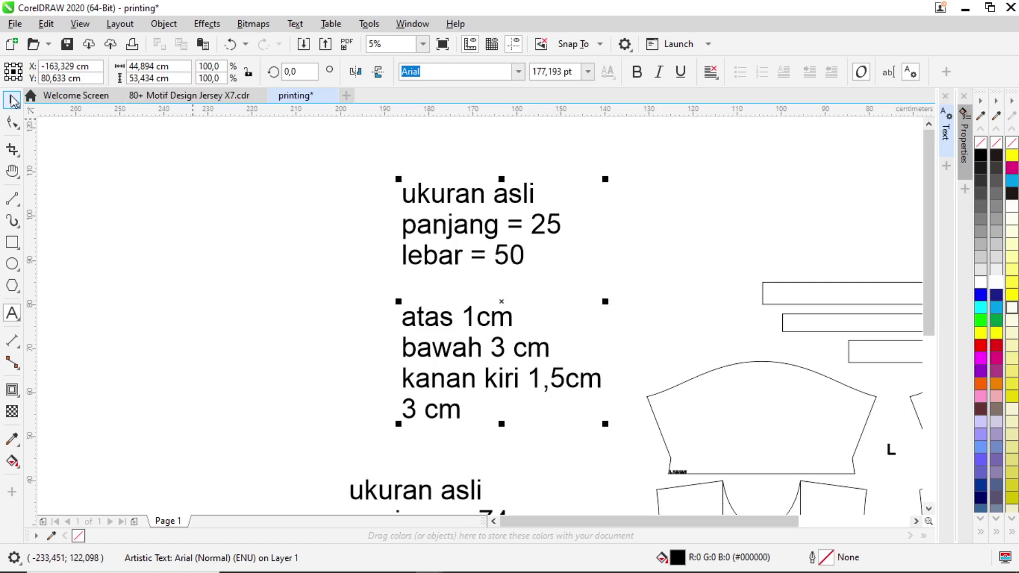
- Replace the allowance lines in the copied sleeve note with "panjang 2 cm" and "lebar 1 cm"
left_click(769, 384)
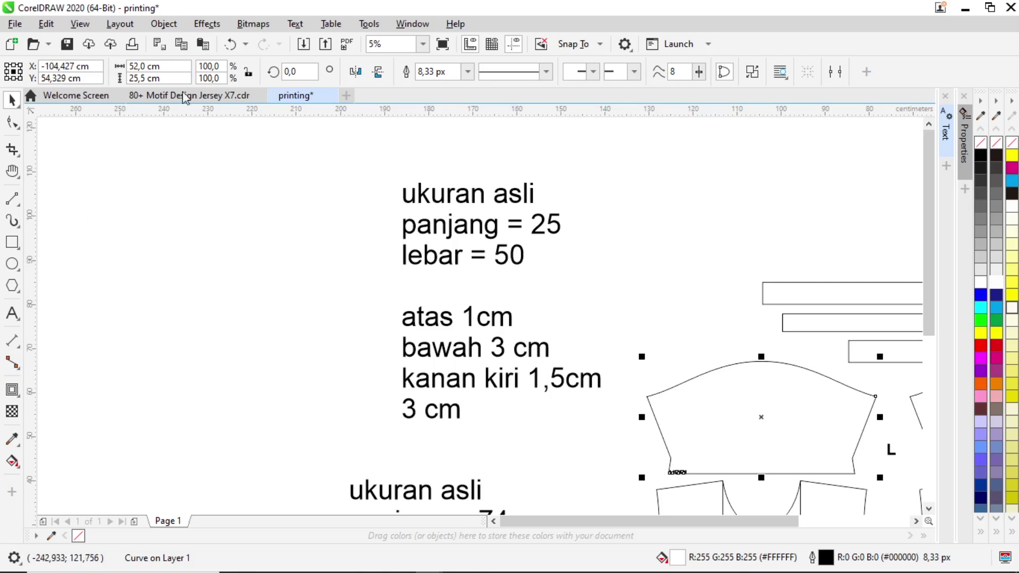
double_click(459, 410)
left_click_drag(459, 410, 401, 317)
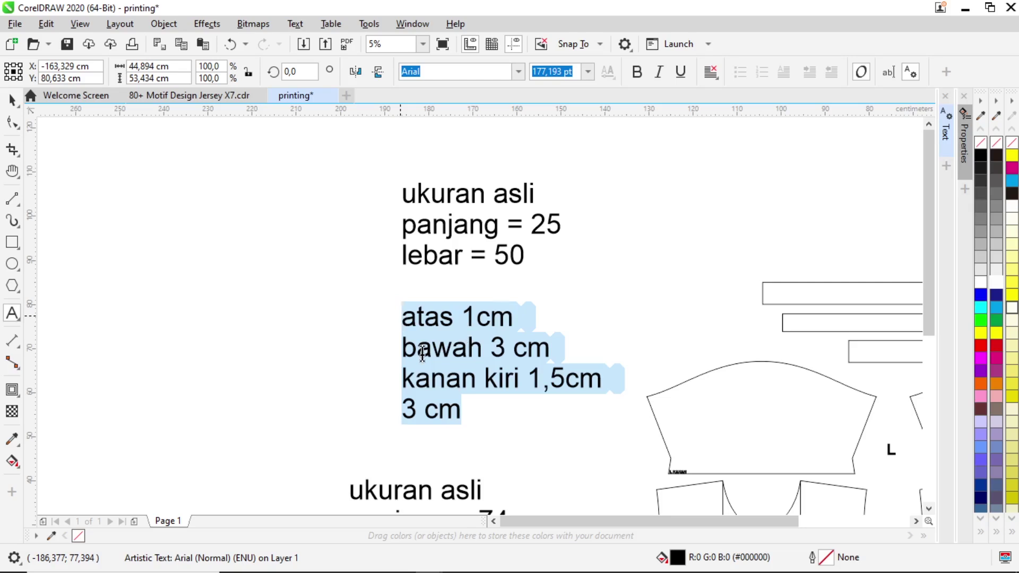
type("panjang 2 cm")
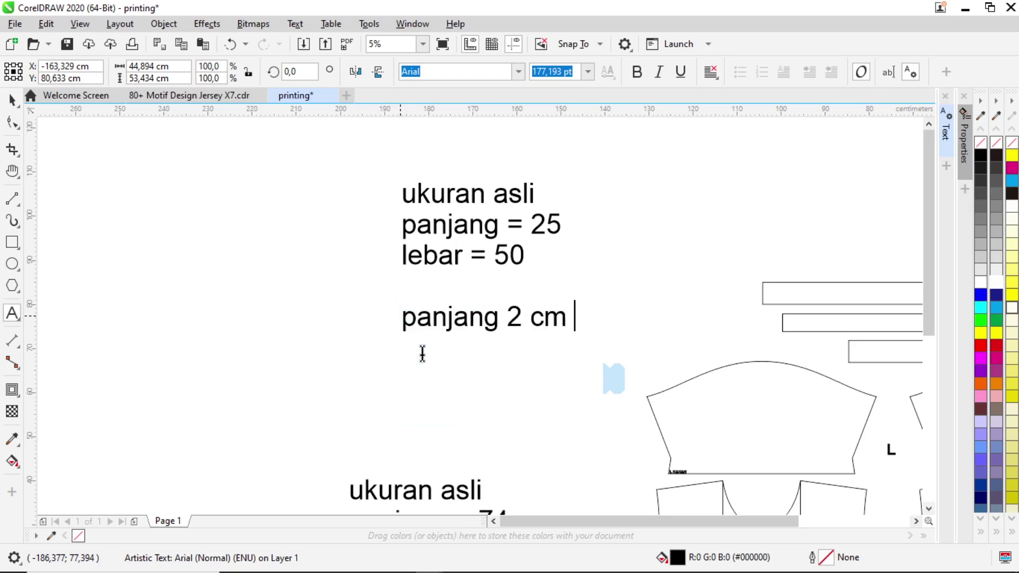
key("Return")
type("lebar 1 cm")
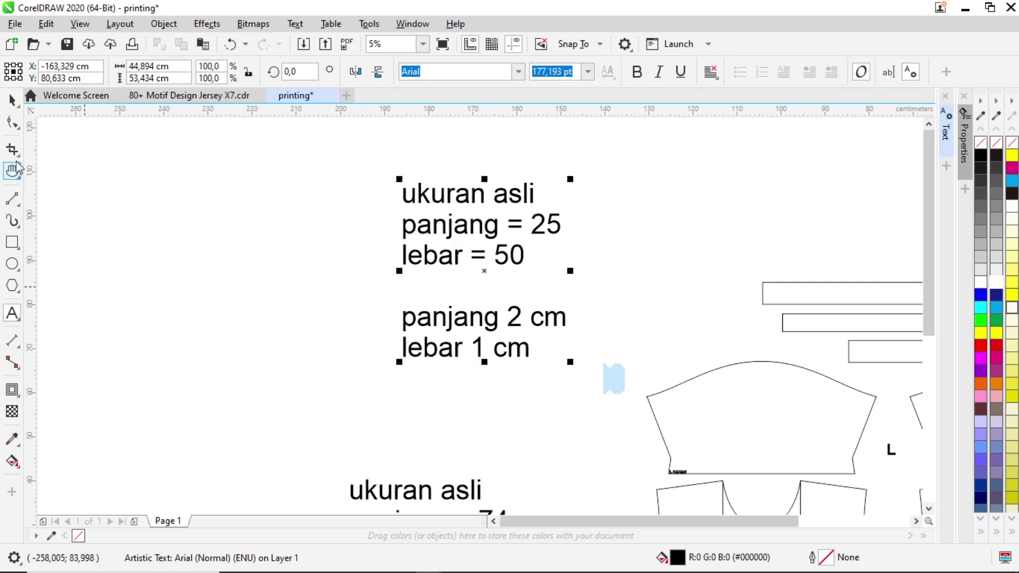
- Change the allowance lines in the sleeve note to "panjang 1 cm" and "lebar 2 cm"
left_click(11, 99)
left_click(113, 235)
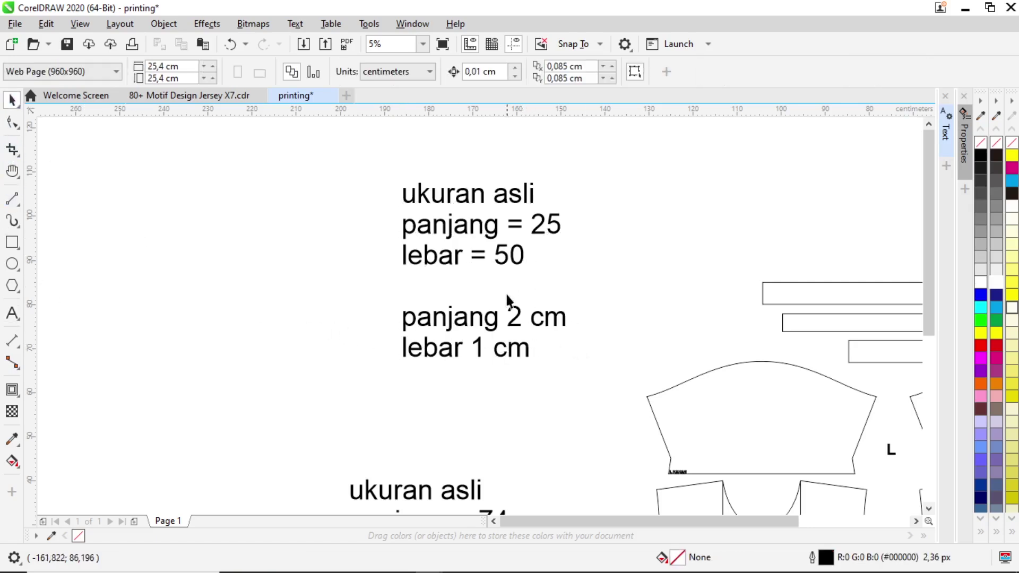
double_click(477, 348)
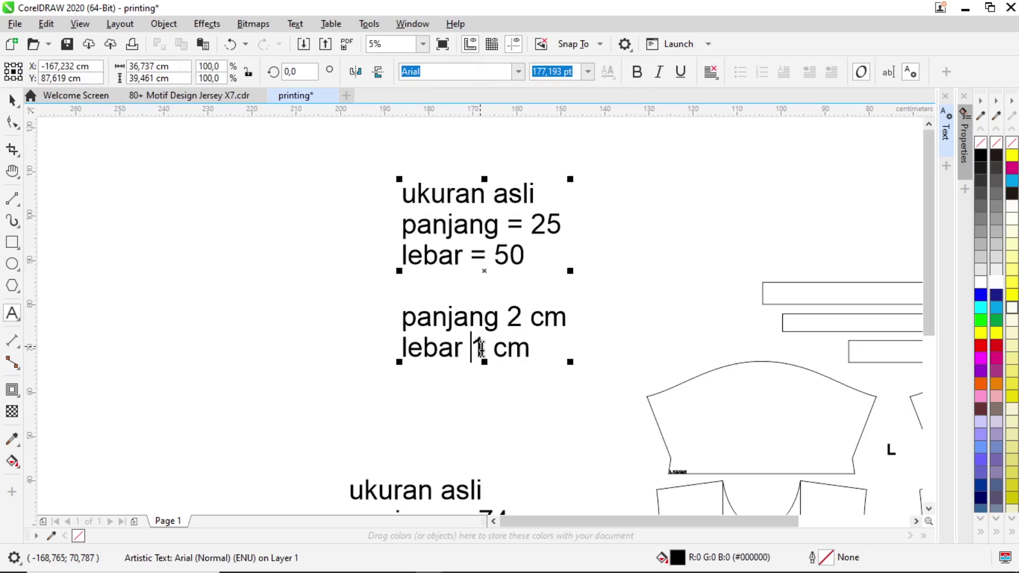
key("Right")
key("BackSpace")
type("2")
left_click(522, 319)
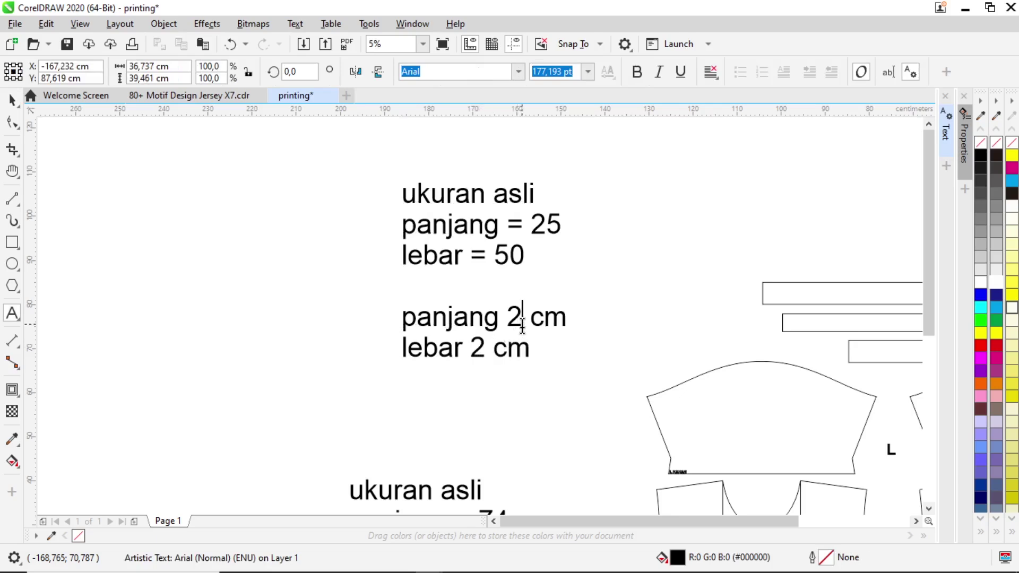
key("BackSpace")
type("1")
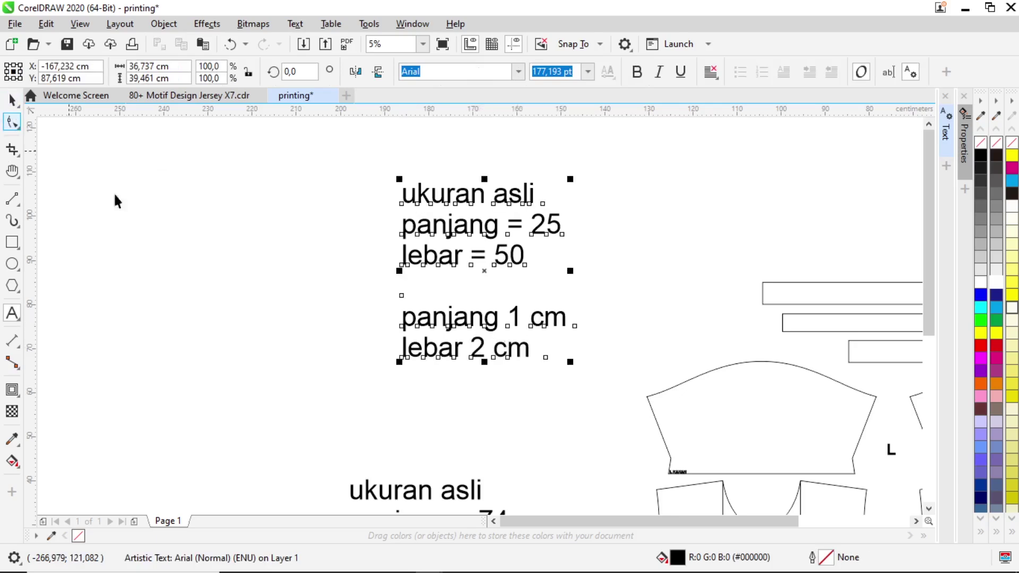
key("Escape")
- Examine the width and height of both sleeve pieces against the sleeve note's original sizes and allowances
left_click(699, 416)
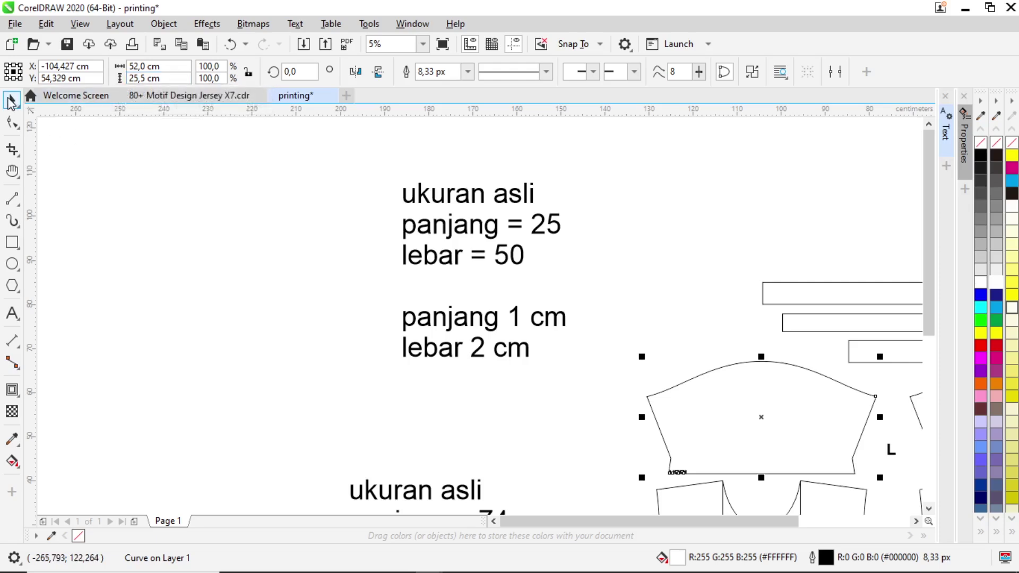
left_click(781, 378)
left_click(781, 378)
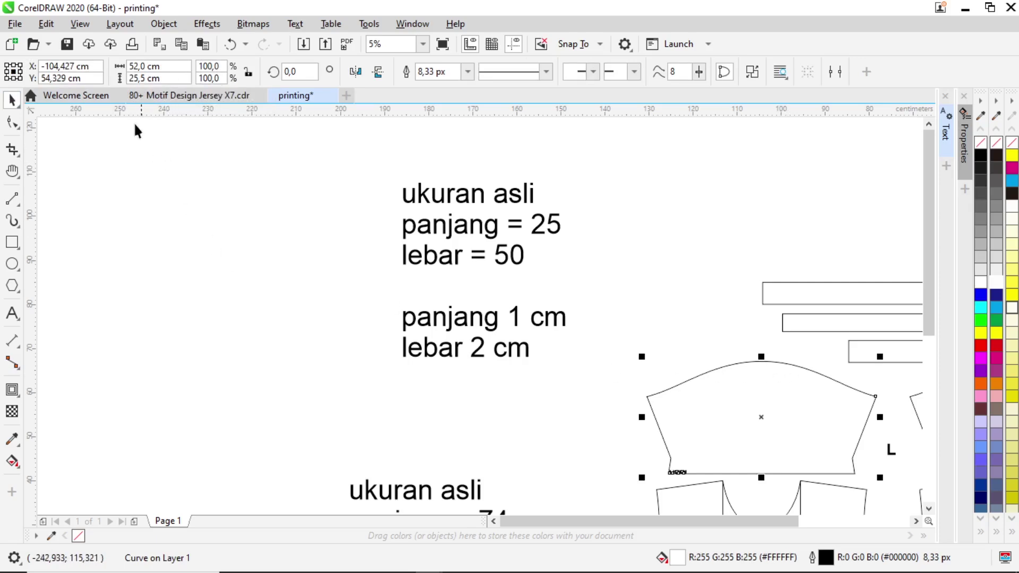
scroll(502, 208, "down", 3)
scroll(609, 281, "up", 3)
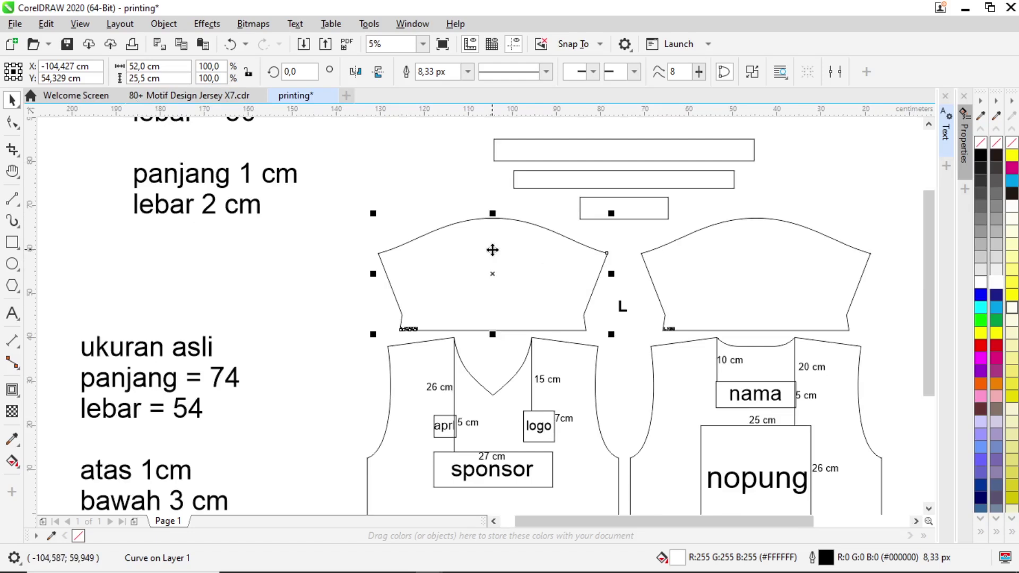
left_click(700, 255)
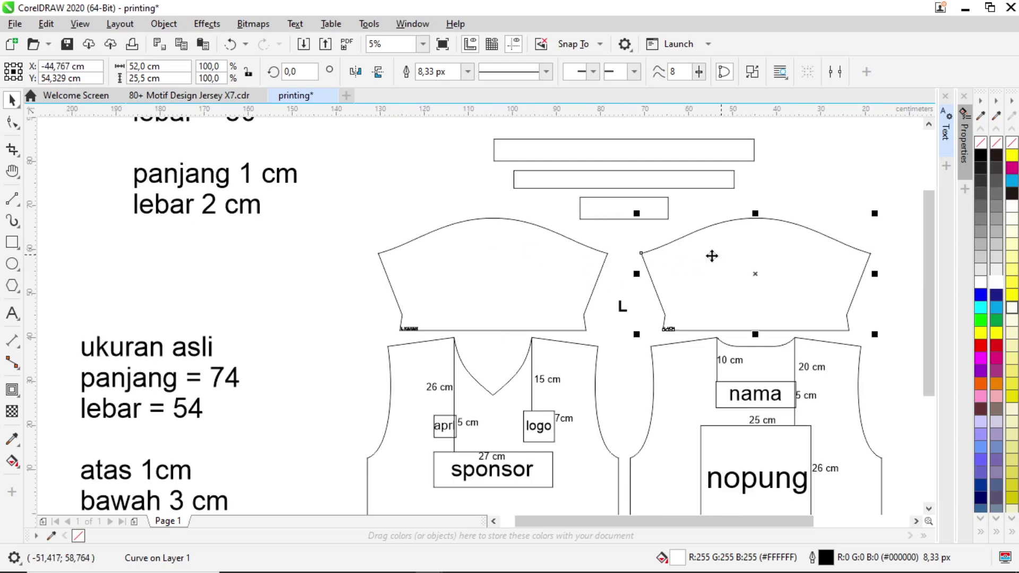
left_click(609, 250)
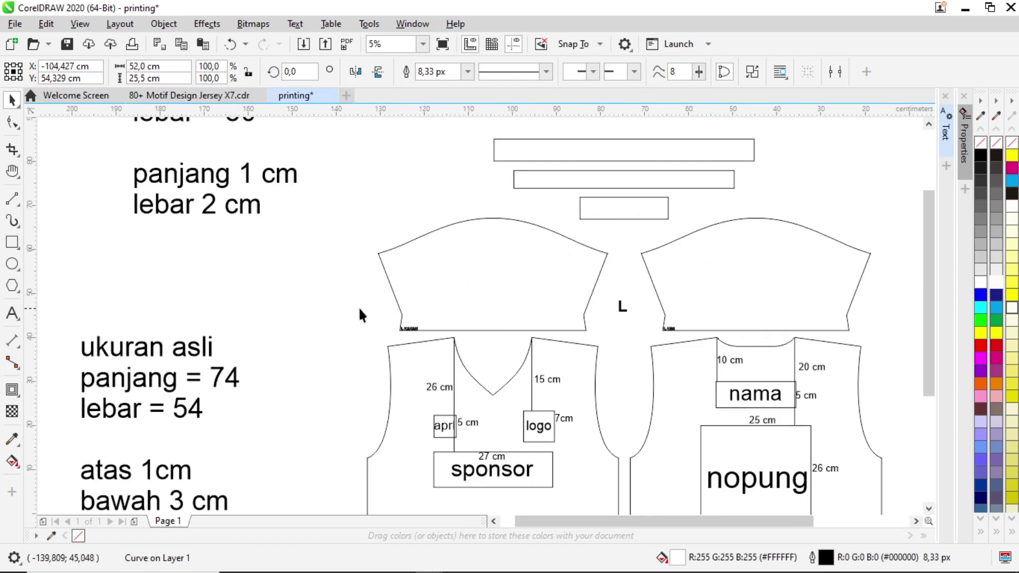
left_click(437, 327)
- Draw a 5 cm high rectangle across the L KANAN sleeve's lower end, aligned to the hem and wider than the sleeve
scroll(438, 327, "up", 2)
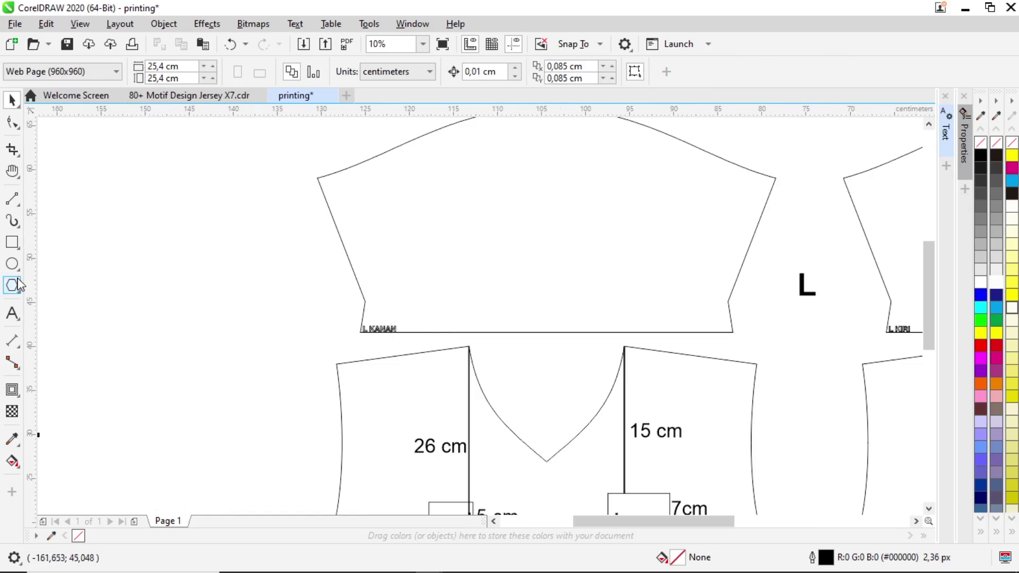
left_click(12, 242)
left_click_drag(317, 277, 732, 332)
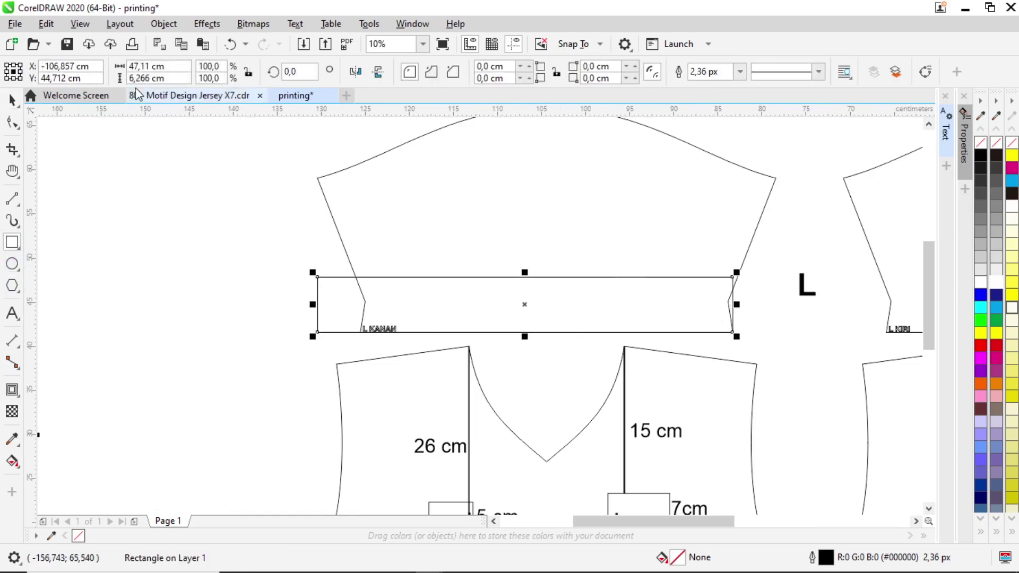
double_click(148, 78)
type("5")
key("Return")
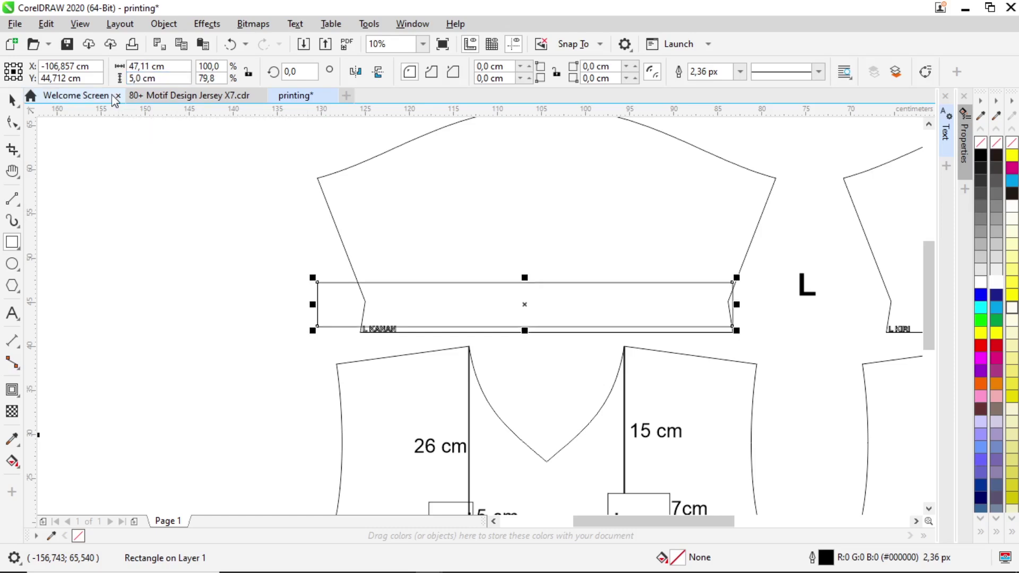
left_click(12, 100)
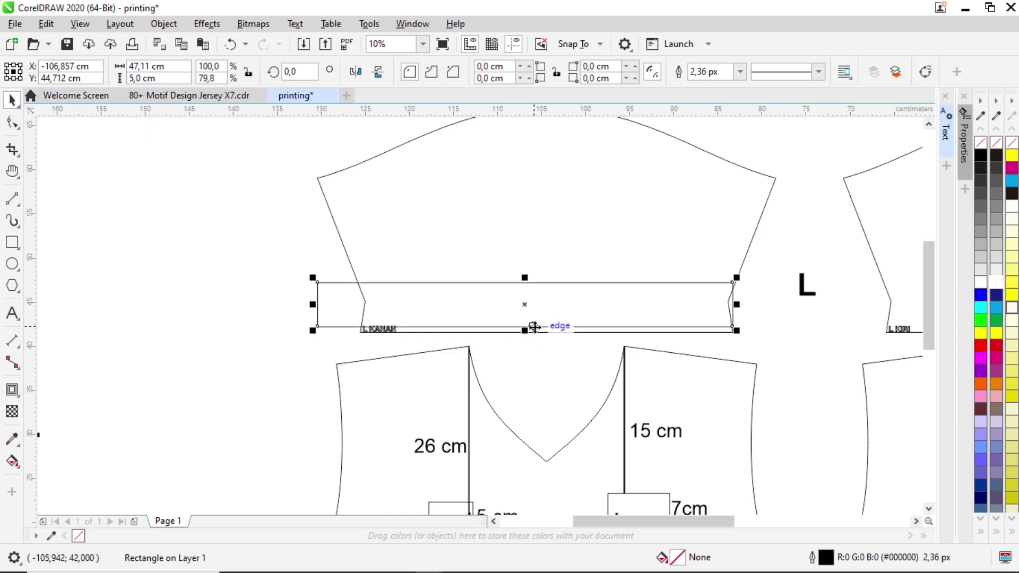
left_click_drag(533, 327, 538, 333)
left_click_drag(741, 310, 763, 313)
- Split the cuff strip off the L KANAN sleeve with Intersect and Trim, and delete the helper rectangle
left_click(586, 253, "shift")
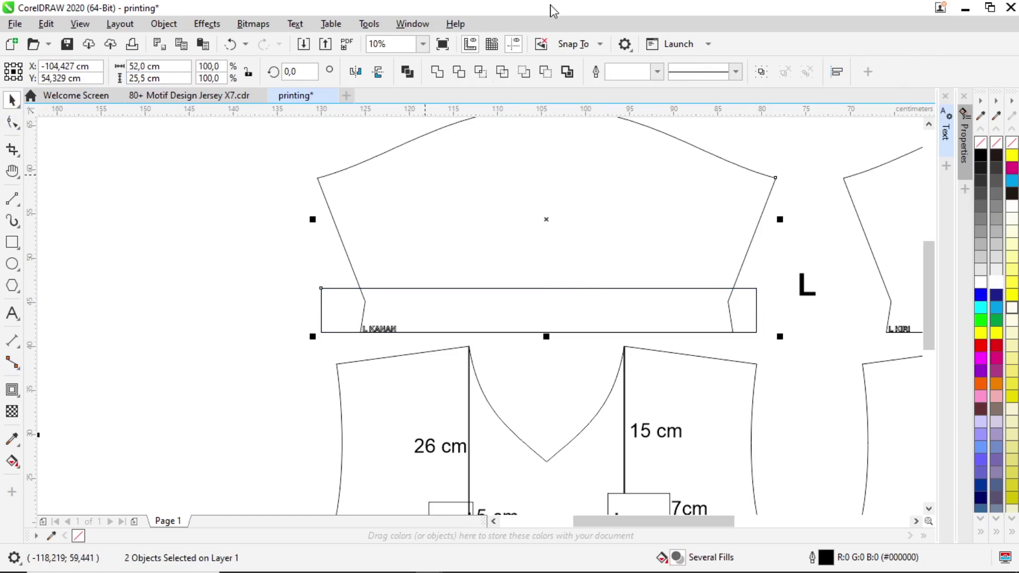
left_click(480, 71)
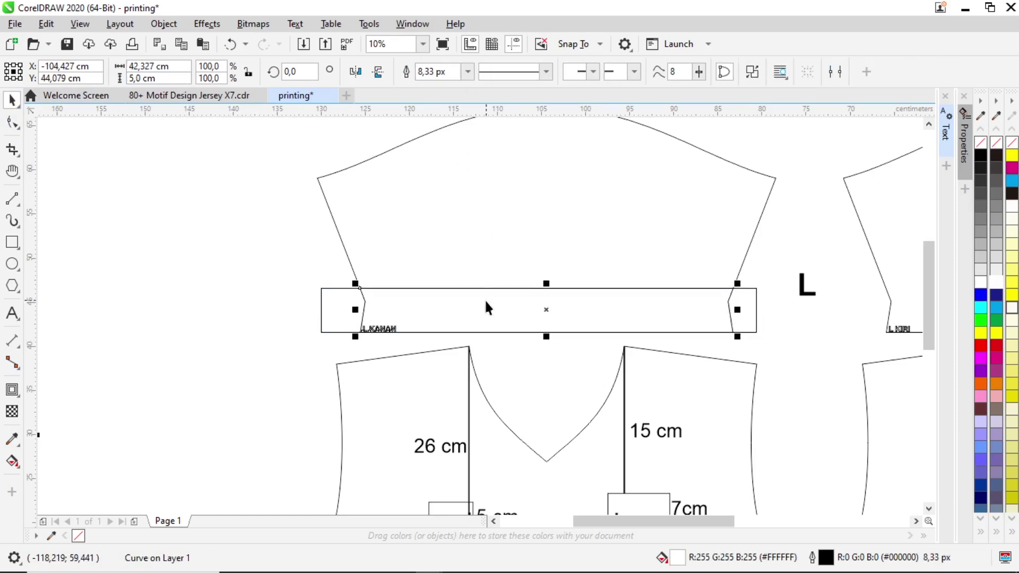
left_click(495, 243, "shift")
left_click(461, 72)
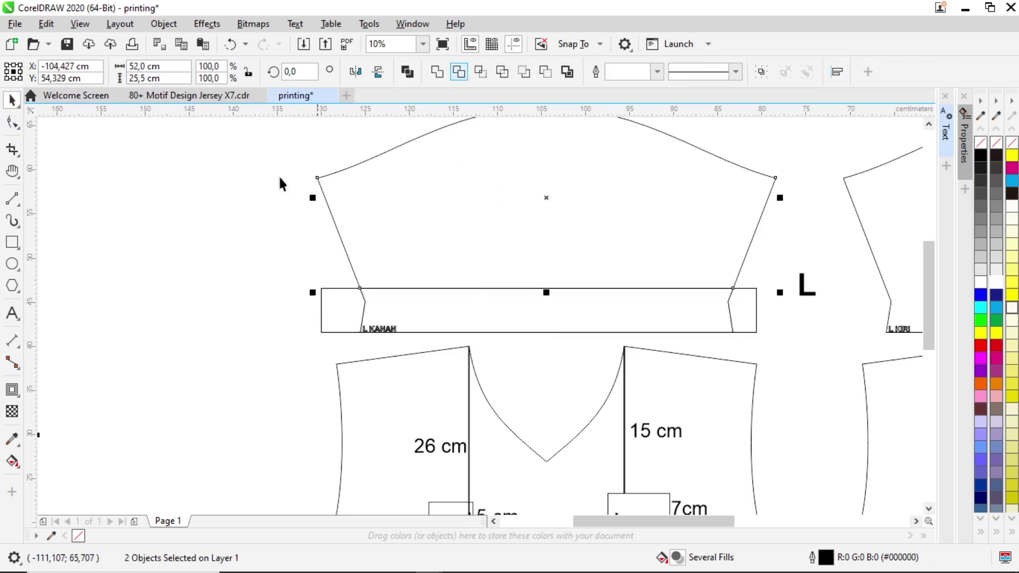
left_click(402, 319)
key("Delete")
- Move the L KANAN cuff strip down about 0.5 cm, separating it from the upper sleeve piece
left_click(528, 325)
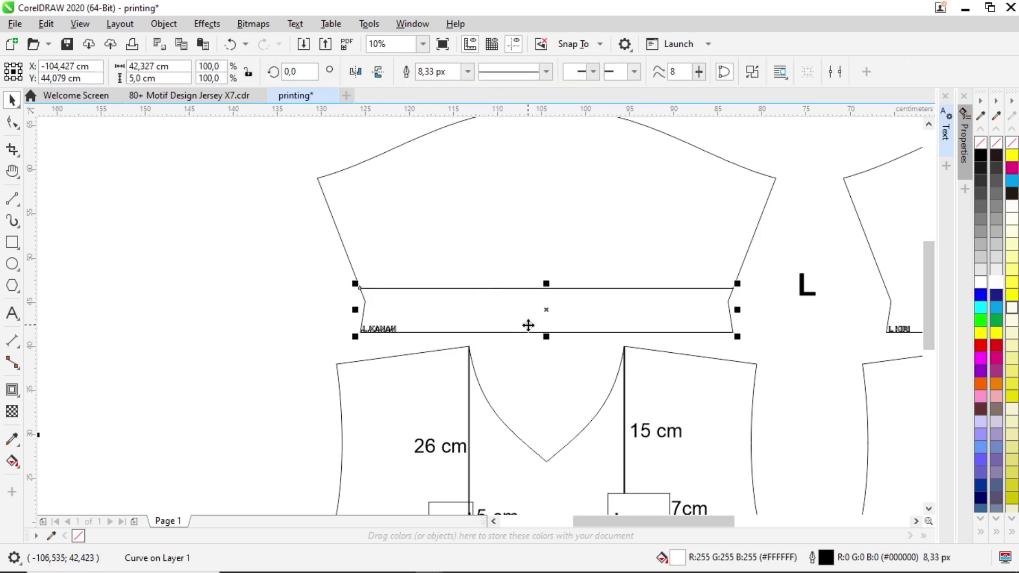
left_click_drag(528, 325, 527, 326)
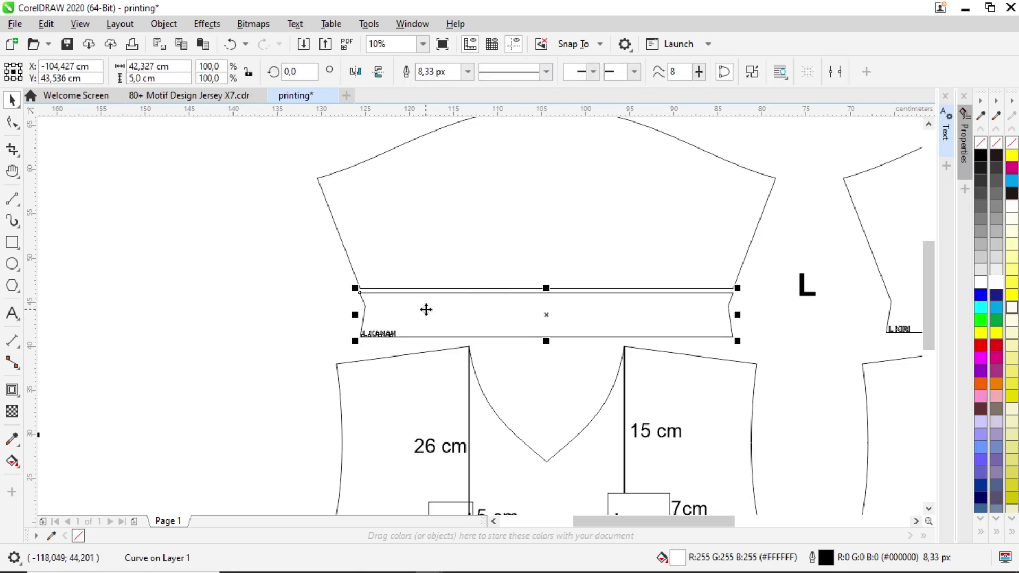
left_click(342, 312)
scroll(440, 313, "down", 2)
scroll(433, 316, "up", 2)
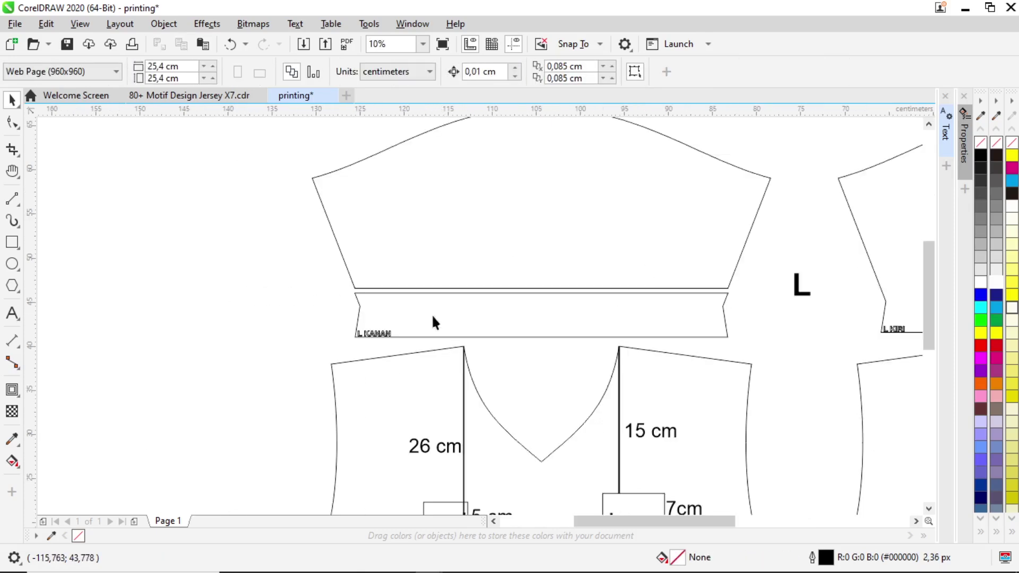
- Draw a horizontal line through the cuff strip's side notches and extend it past the left edge to about 47 cm
scroll(381, 312, "up", 2)
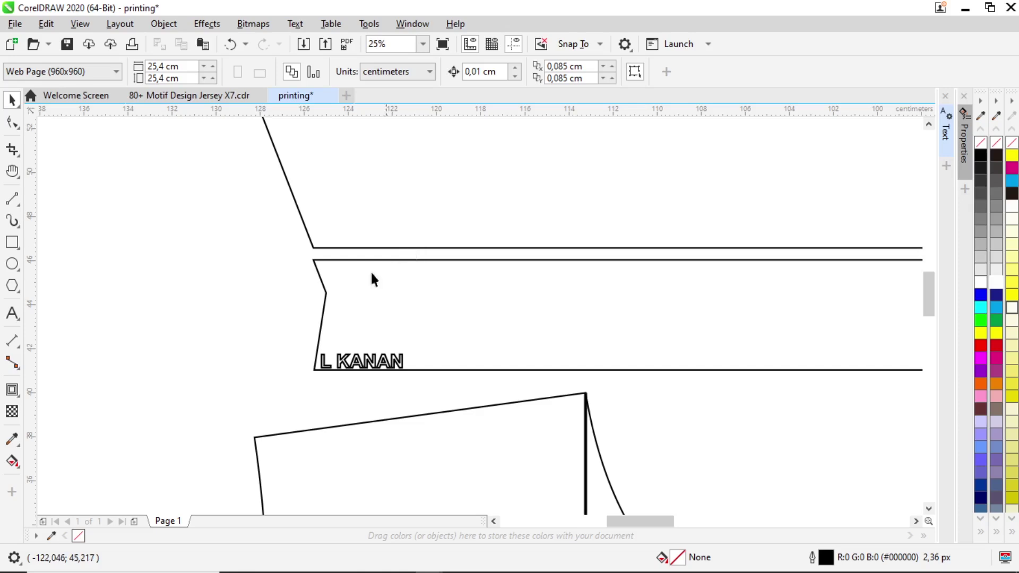
left_click(12, 198)
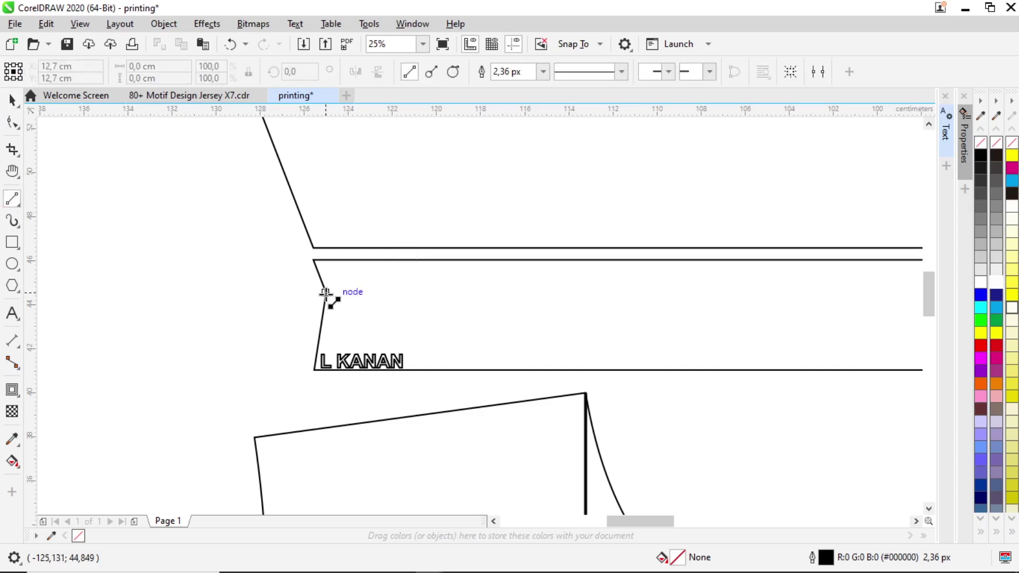
left_click_drag(325, 293, 889, 298)
scroll(793, 320, "down", 2)
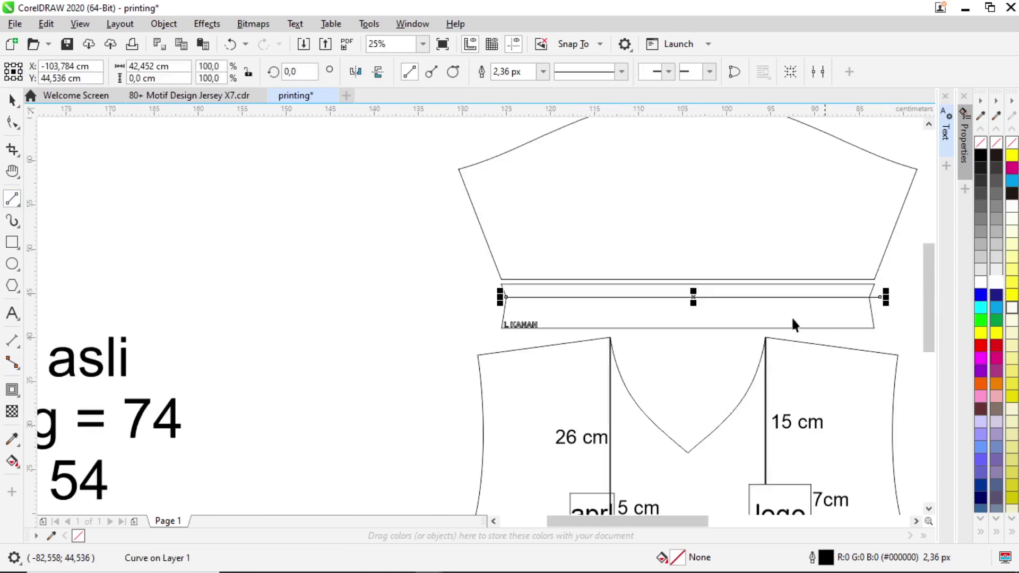
key("space")
left_click_drag(500, 297, 457, 298)
- Thicken the outline of the horizontal line across the L KANAN cuff strip
left_click(468, 72)
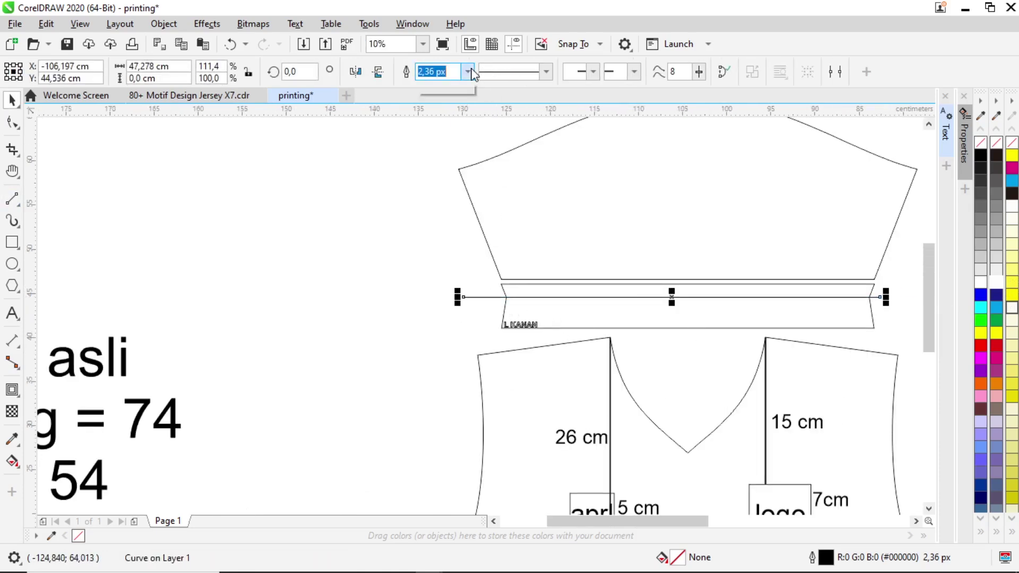
left_click(450, 189)
left_click(468, 72)
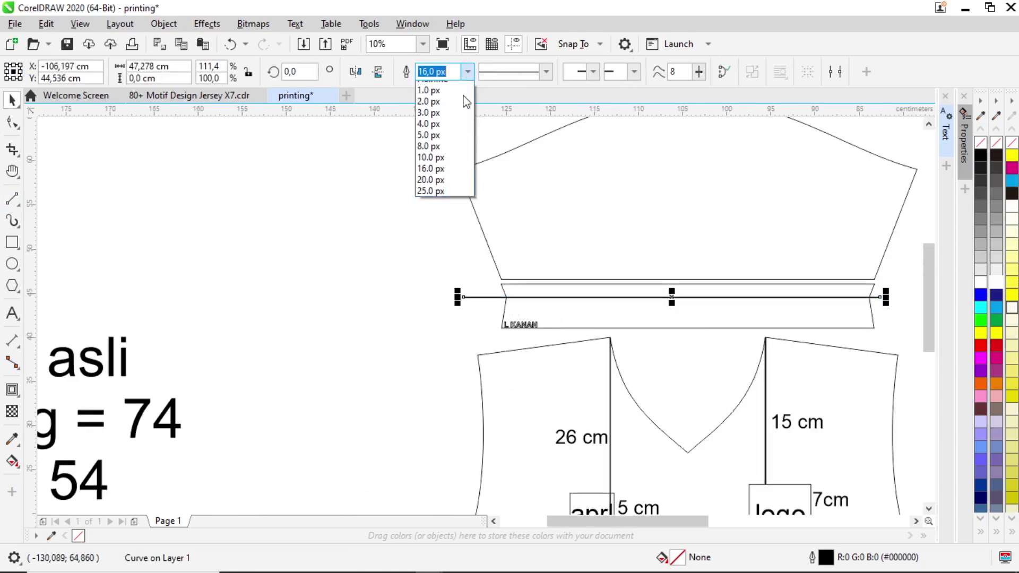
left_click(446, 210)
left_click(382, 260)
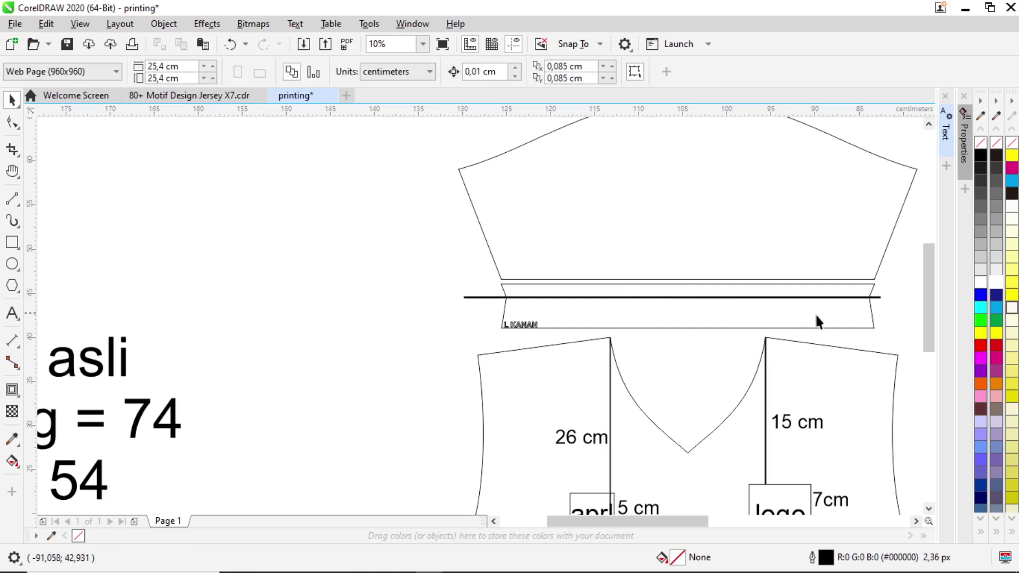
- Examine the marked fold line on the cuff strip and the size of the upper L KANAN sleeve piece
scroll(902, 316, "up", 5)
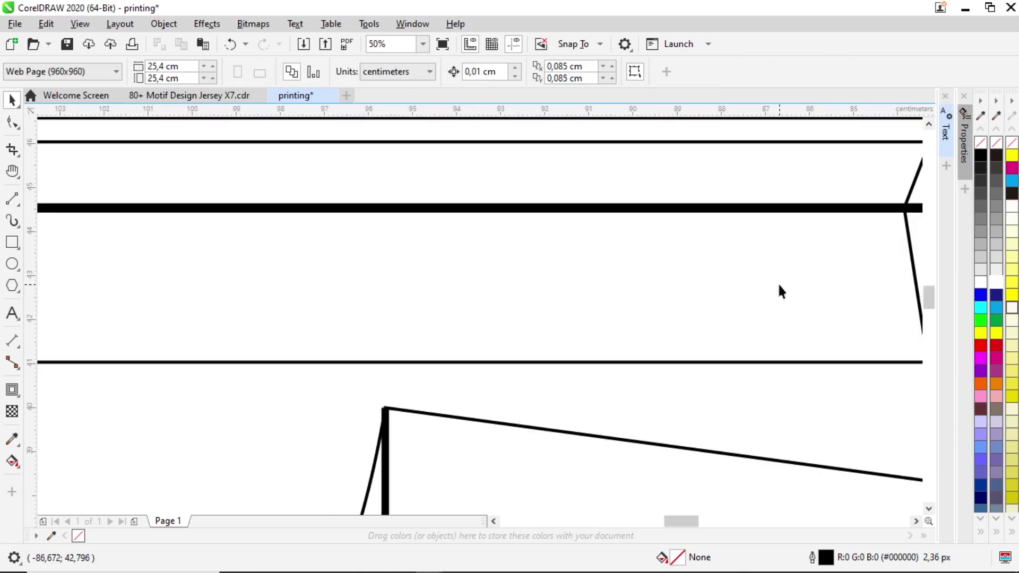
scroll(674, 288, "down", 2)
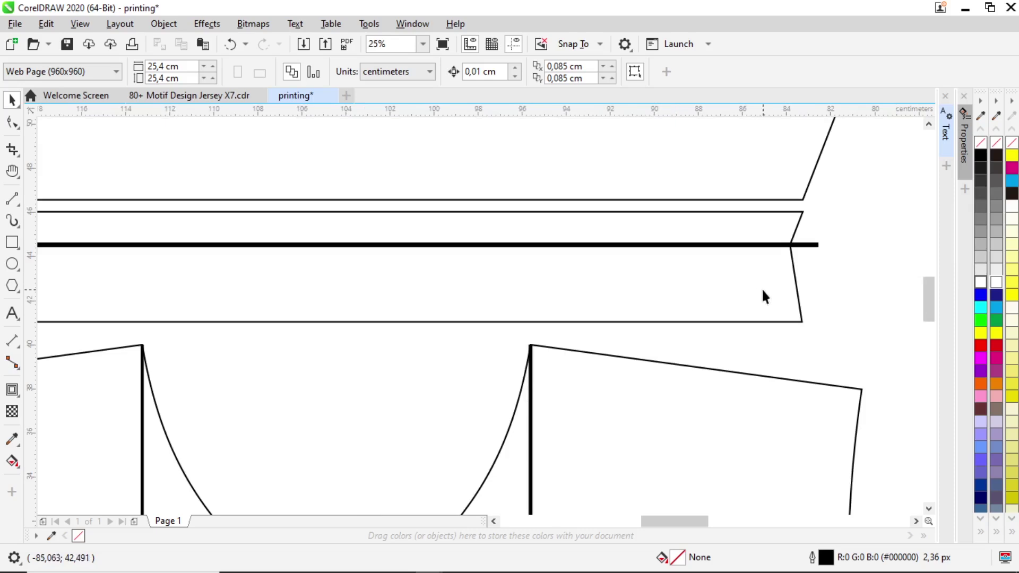
scroll(711, 250, "down", 3)
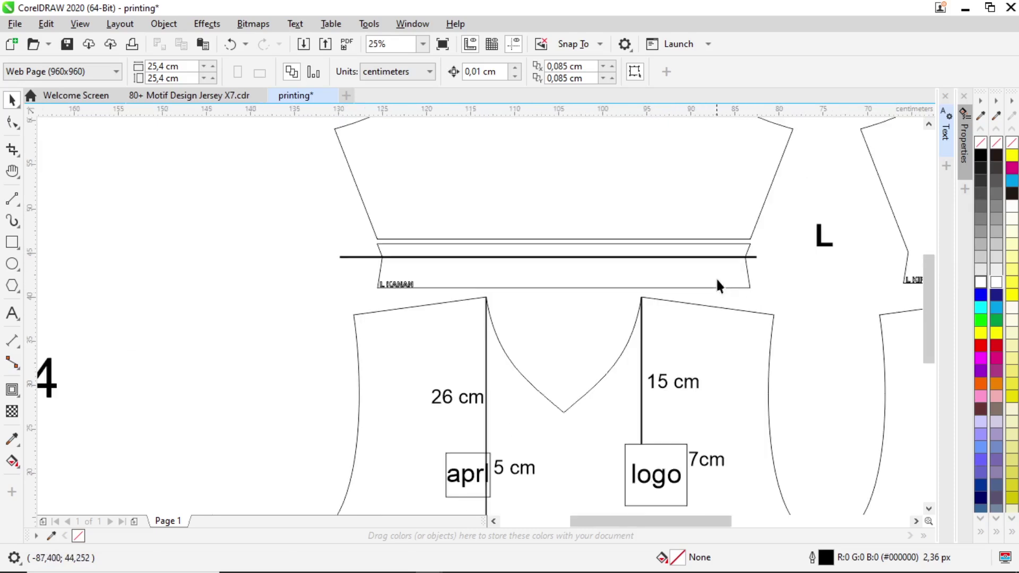
scroll(294, 308, "down", 3)
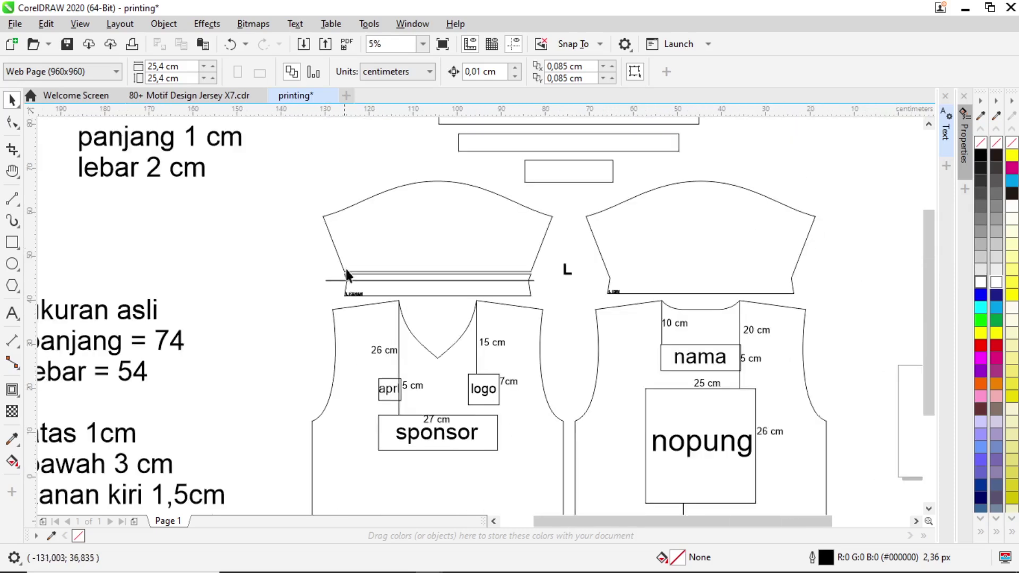
scroll(397, 223, "up", 3)
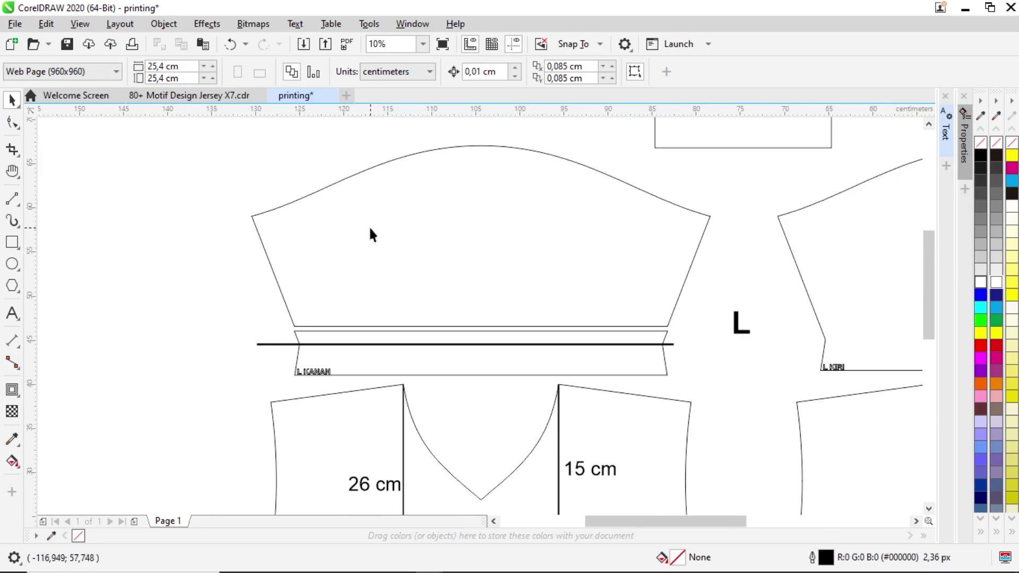
scroll(425, 255, "down", 2)
left_click(425, 237)
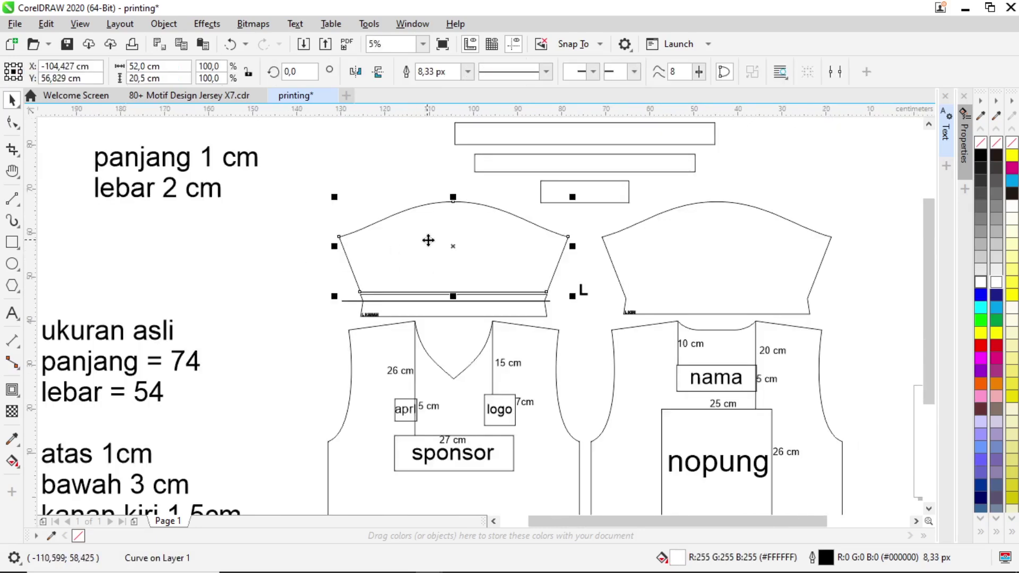
left_click(409, 308)
left_click(358, 277)
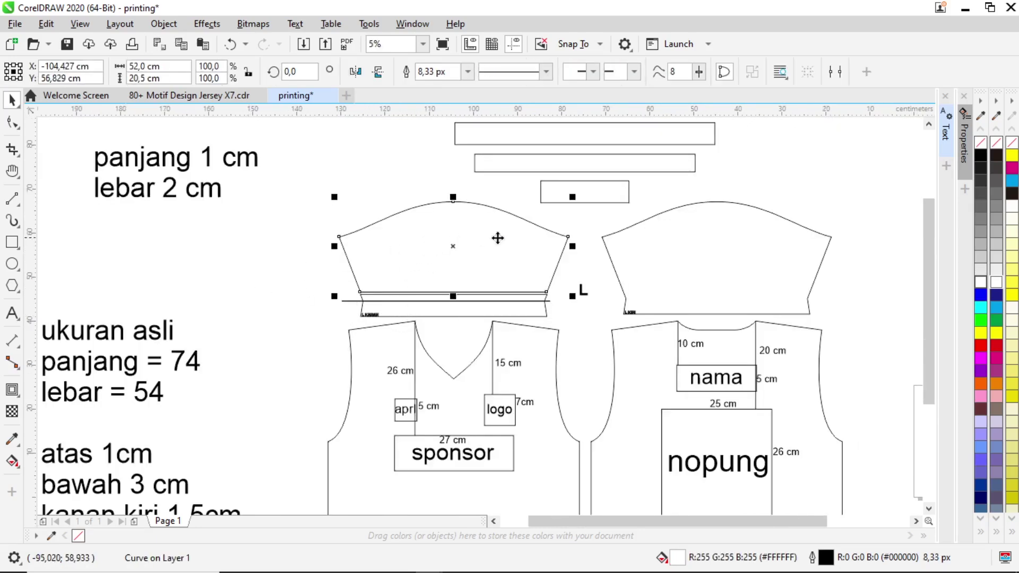
- Move the sleeve's "ukuran asli" note block left and down, lining it up above the front panel's note
scroll(263, 238, "down", 3)
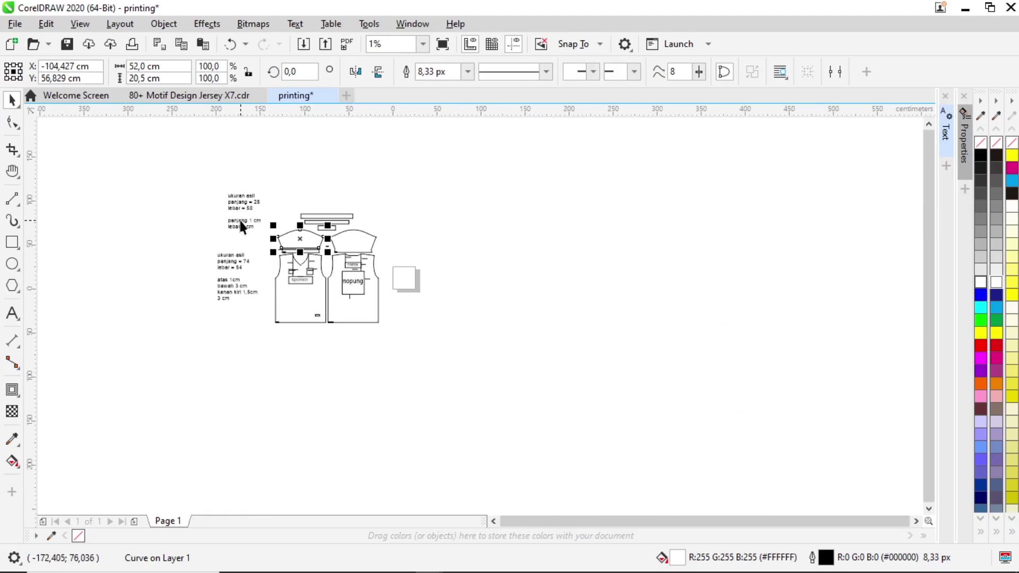
left_click(242, 225)
scroll(241, 225, "up", 3)
scroll(241, 225, "down", 3)
mouse_move(241, 225)
left_mouse_down()
mouse_move(243, 252)
mouse_move(240, 237)
left_mouse_up()
scroll(241, 229, "up", 4)
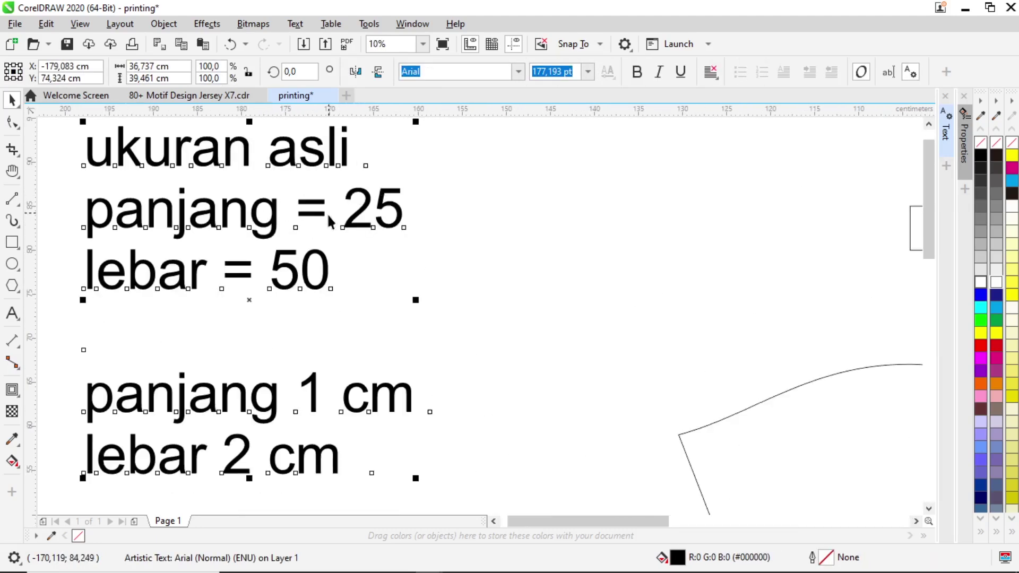
scroll(327, 212, "down", 2)
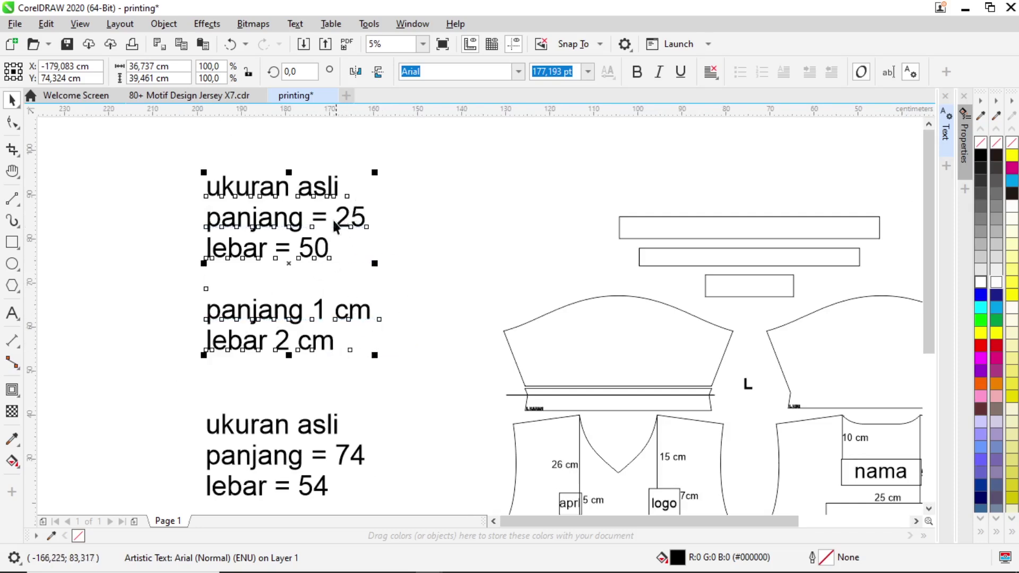
- Set the height of the uppermost long strip above the sleeves to 8 cm and move it up clear of the strip below
left_click(378, 290)
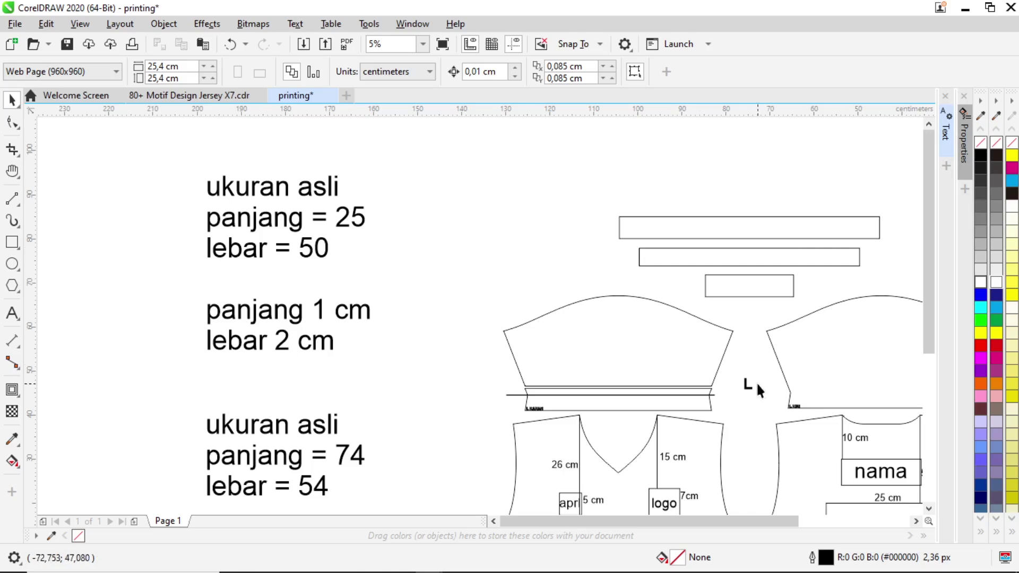
left_click(720, 239)
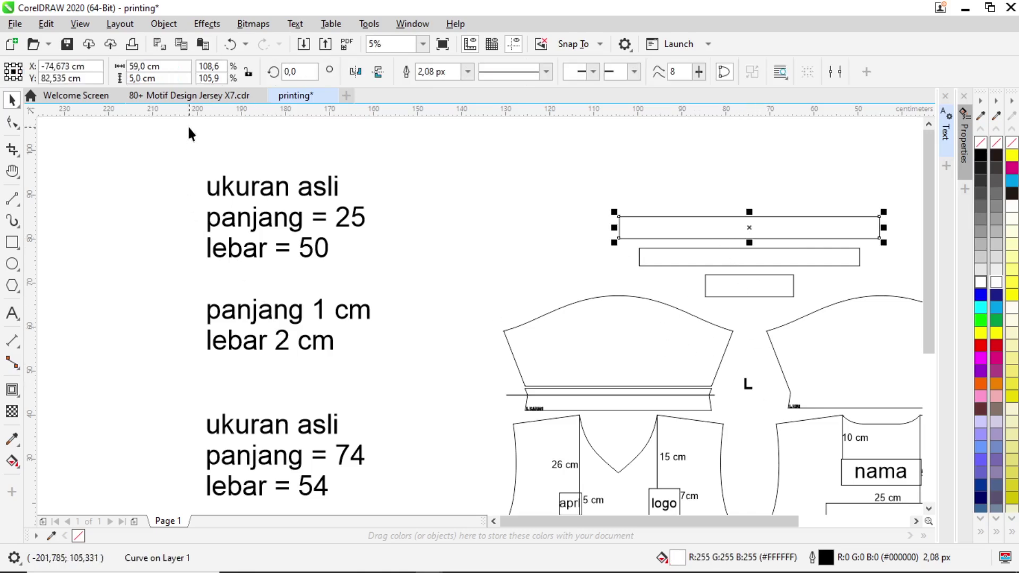
left_click(151, 78)
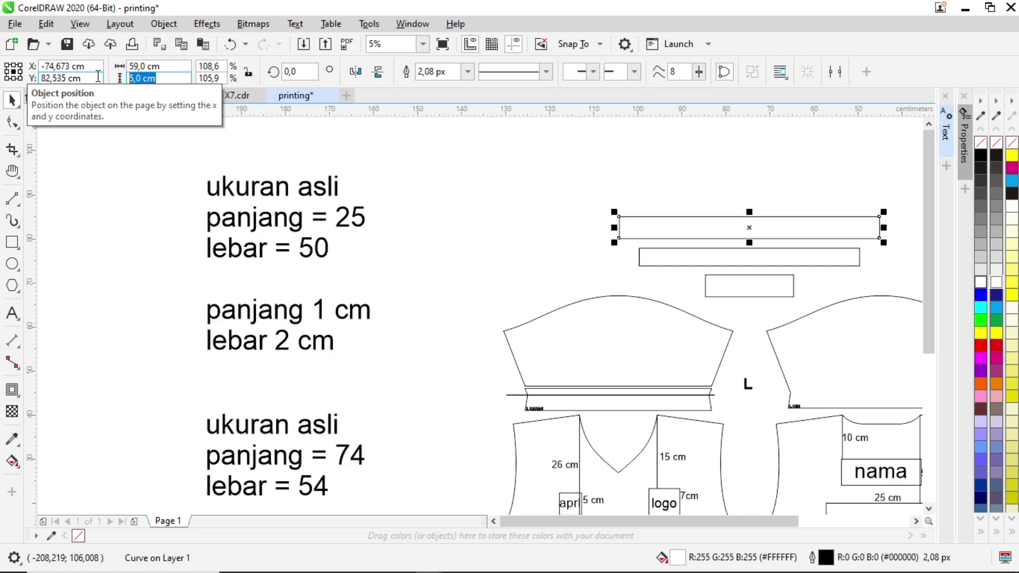
type("8")
key("Return")
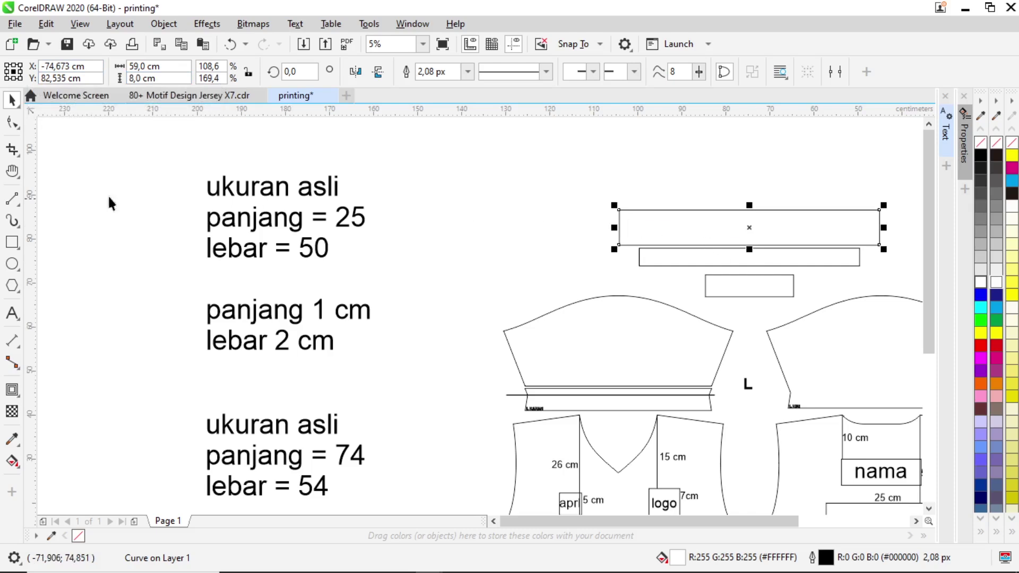
left_click_drag(737, 220, 737, 210)
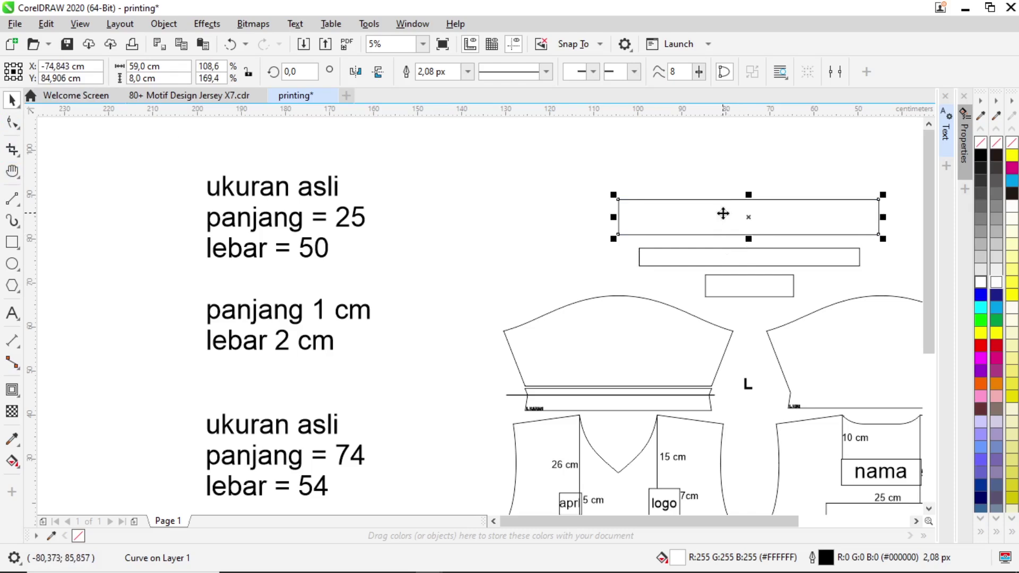
left_click(568, 250)
left_click(687, 212)
left_click(526, 239)
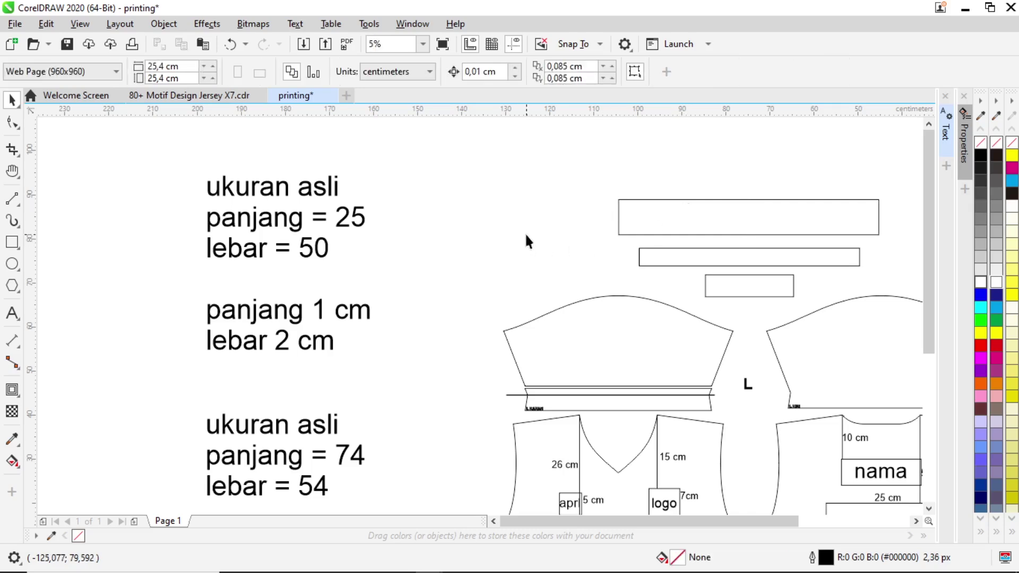
scroll(526, 237, "down", 1)
scroll(547, 248, "up", 1)
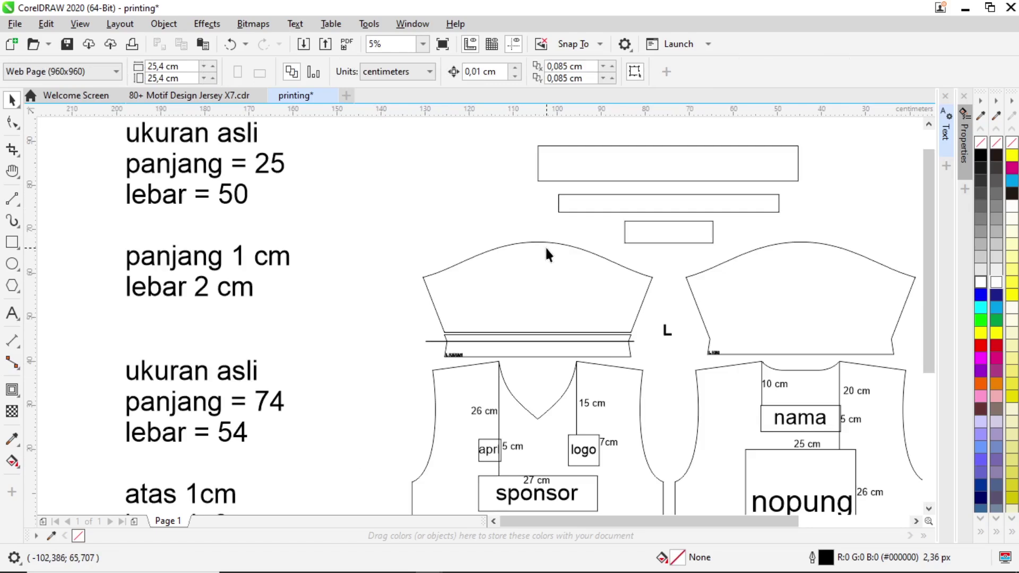
scroll(614, 241, "down", 1)
scroll(617, 262, "up", 1)
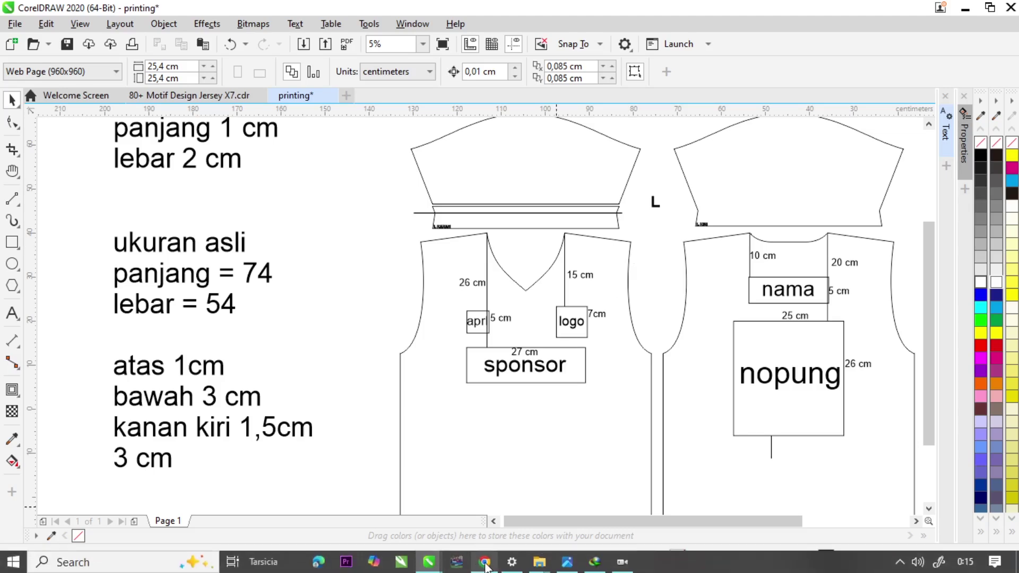
- Switch to Chrome and go from the Jersey 2D & Motif page to the Home page of the CorelDraw Semarang store
left_click(486, 567)
scroll(448, 342, "down", 15)
scroll(377, 253, "up", 20)
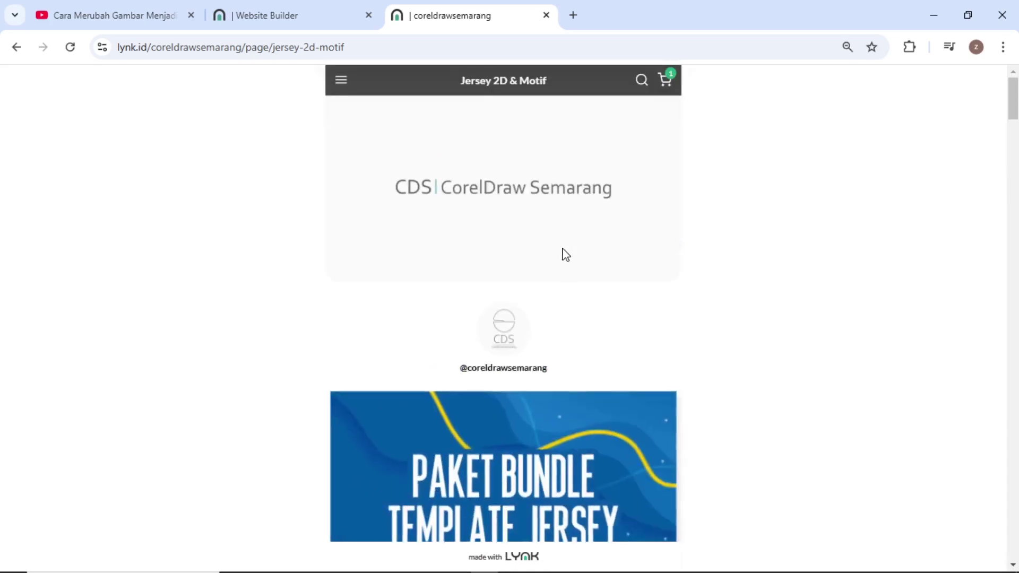
left_click(343, 83)
left_click(515, 299)
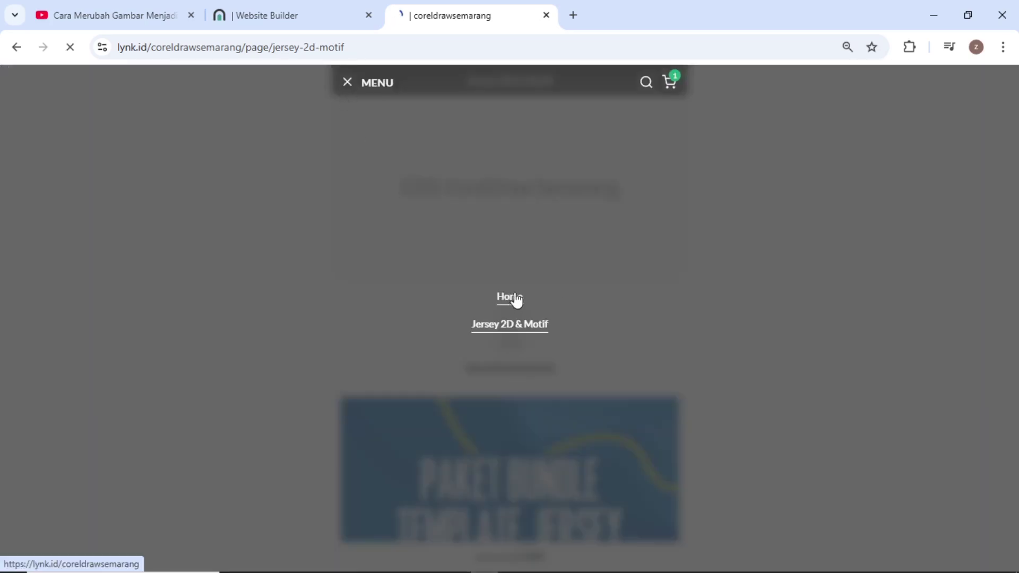
- Look through the jersey mockups, printing colour codes and printing pattern templates on the Home page, down to the free T-shirt mockup
scroll(568, 286, "down", 10)
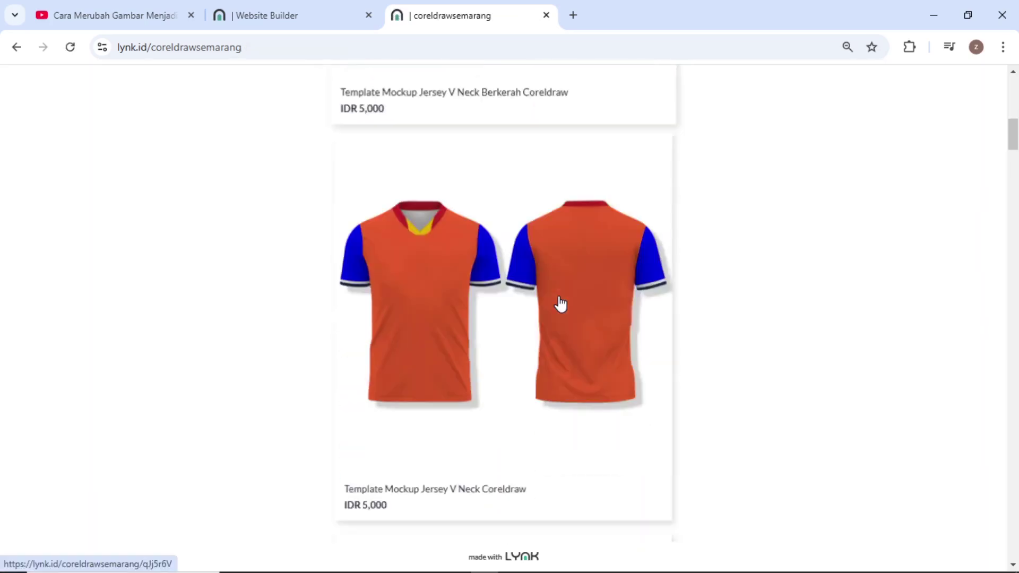
scroll(560, 304, "down", 7)
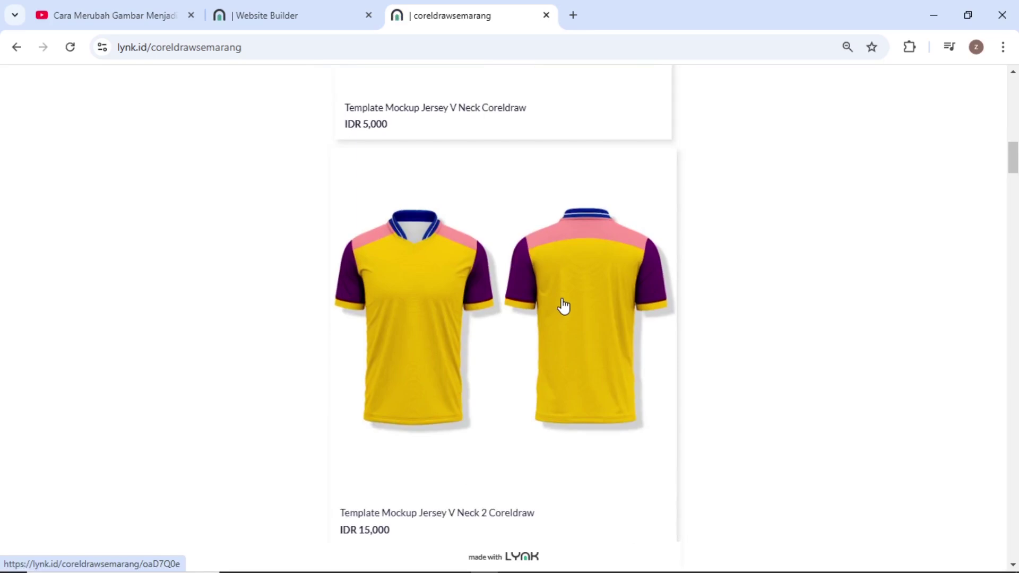
scroll(564, 306, "down", 12)
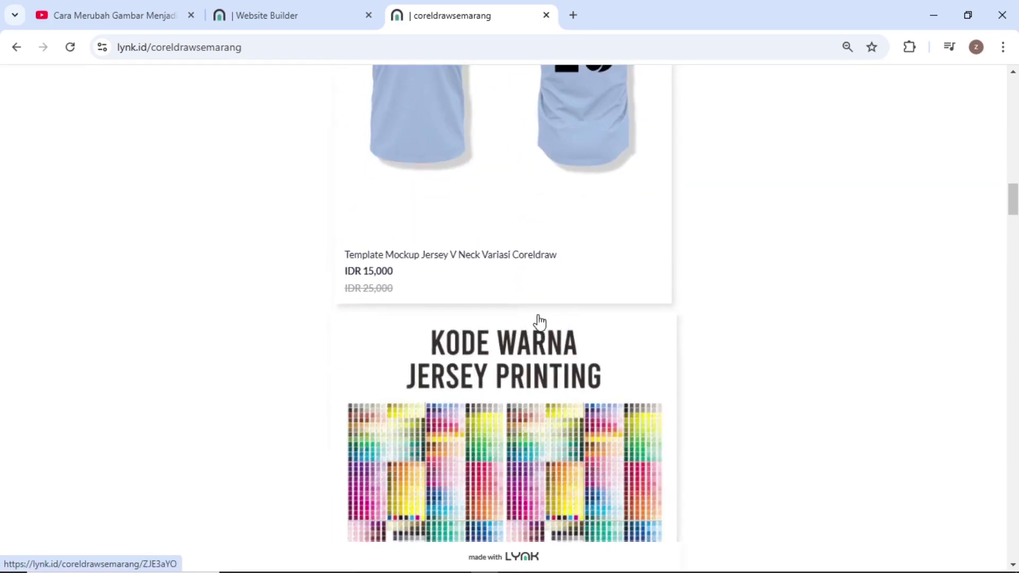
scroll(540, 321, "down", 3)
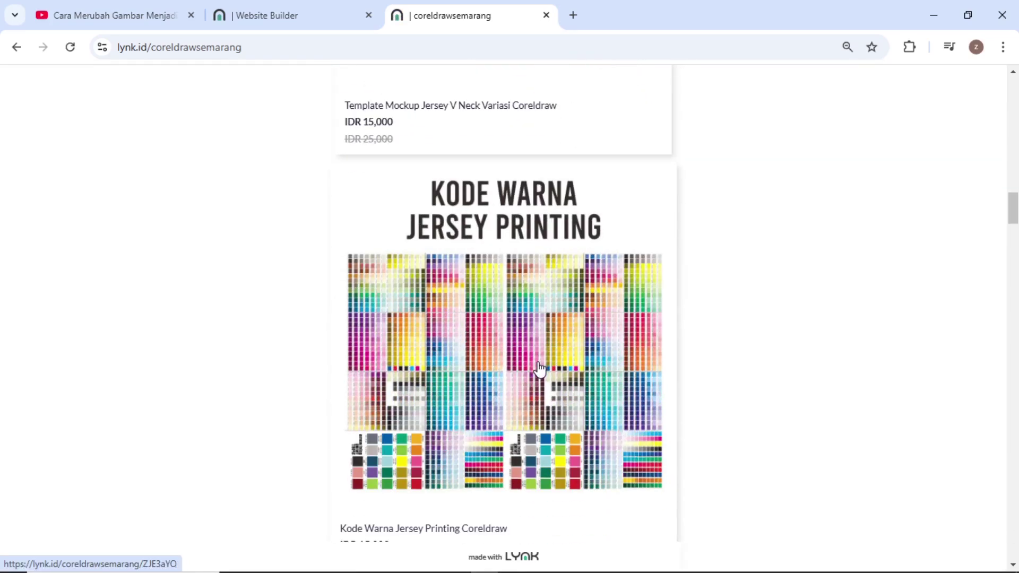
scroll(540, 369, "down", 7)
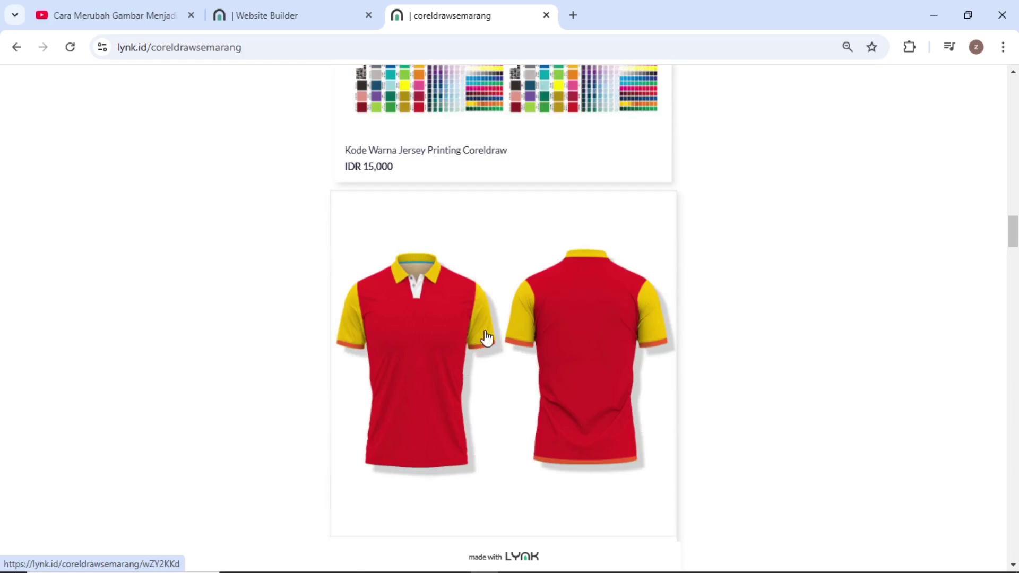
scroll(492, 361, "down", 20)
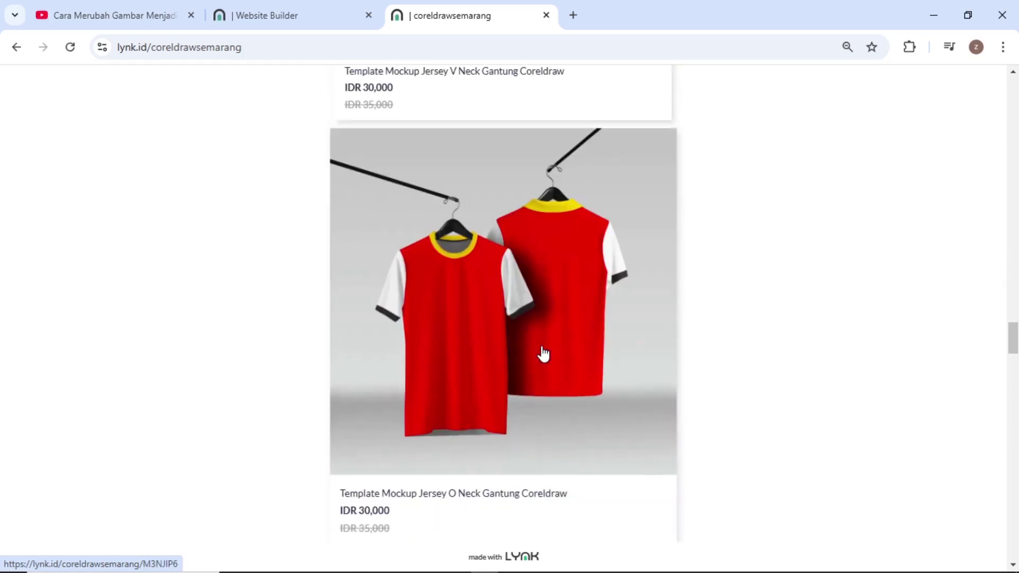
scroll(542, 353, "down", 20)
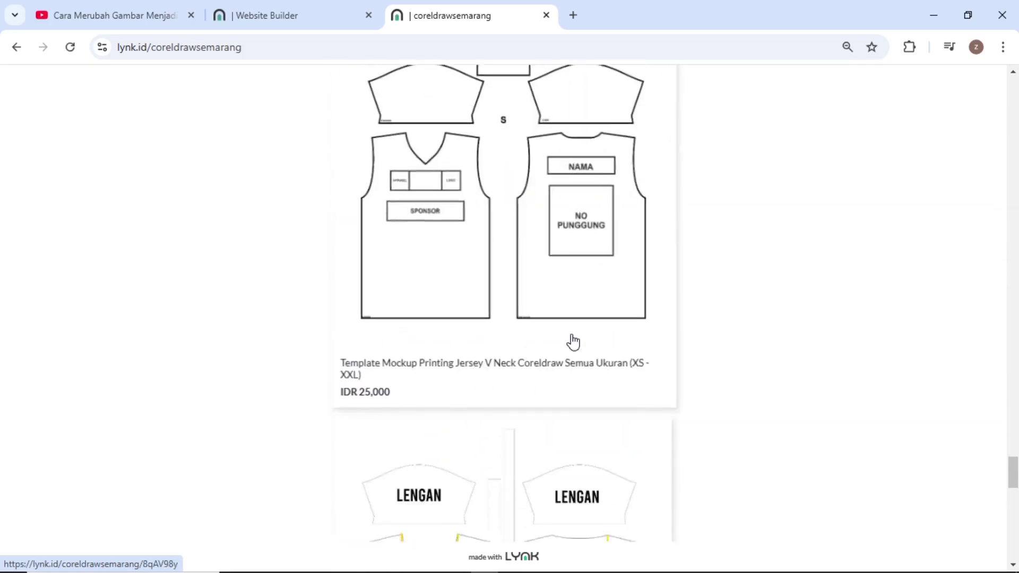
scroll(573, 344, "down", 8)
scroll(572, 348, "up", 10)
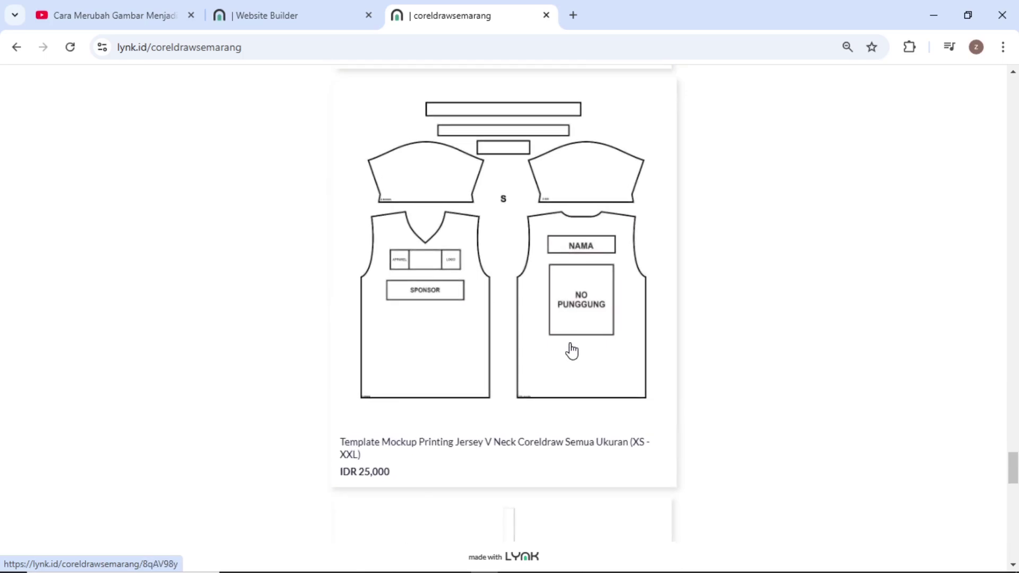
scroll(572, 351, "down", 5)
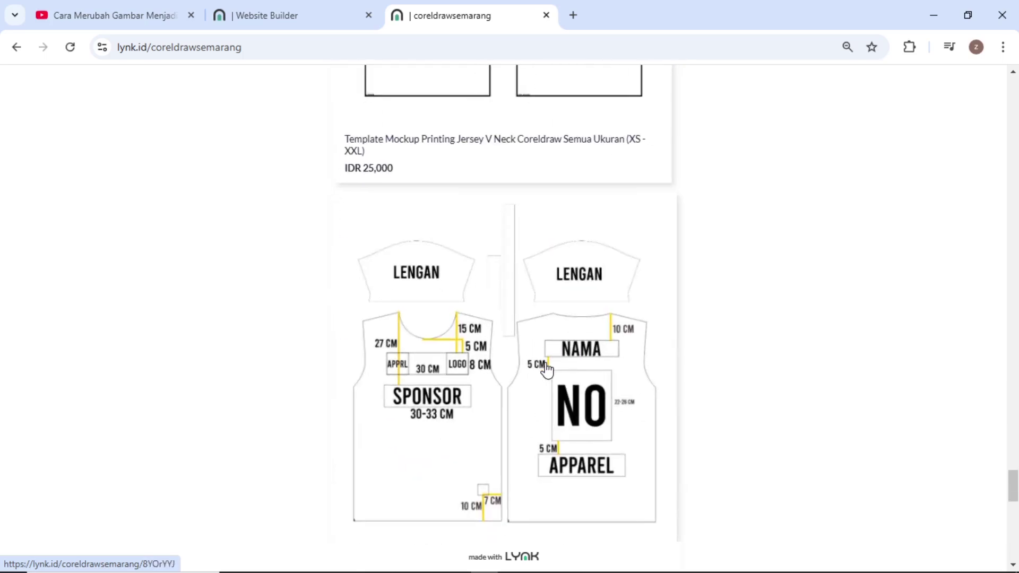
scroll(553, 356, "down", 4)
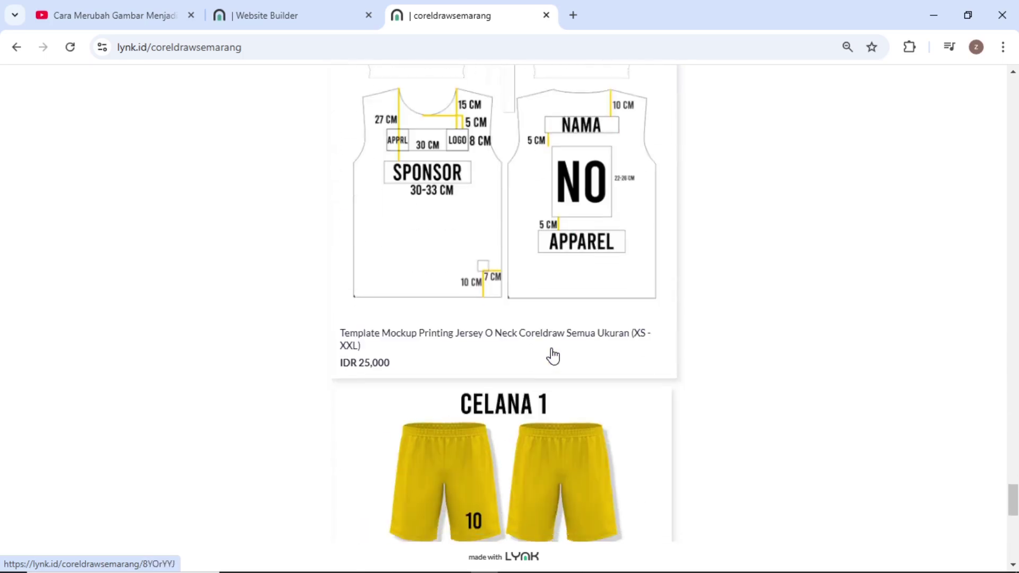
scroll(580, 401, "down", 5)
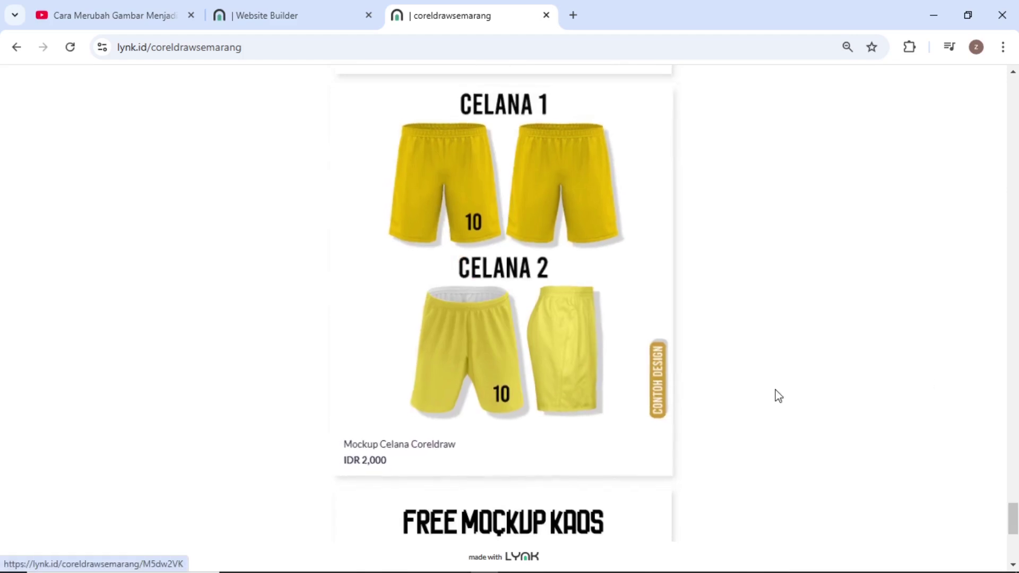
scroll(778, 395, "down", 6)
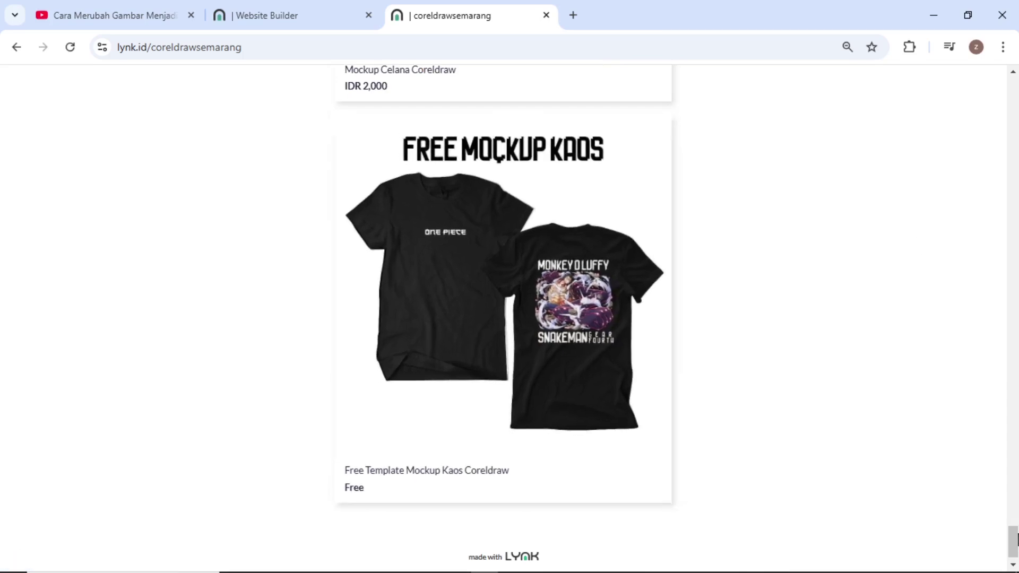
- Open the store's Jersey 2D & Motif page and look through its 2D mockups and motif packs, down to the 80++ motif design template
left_click_drag(1012, 541, 1013, 85)
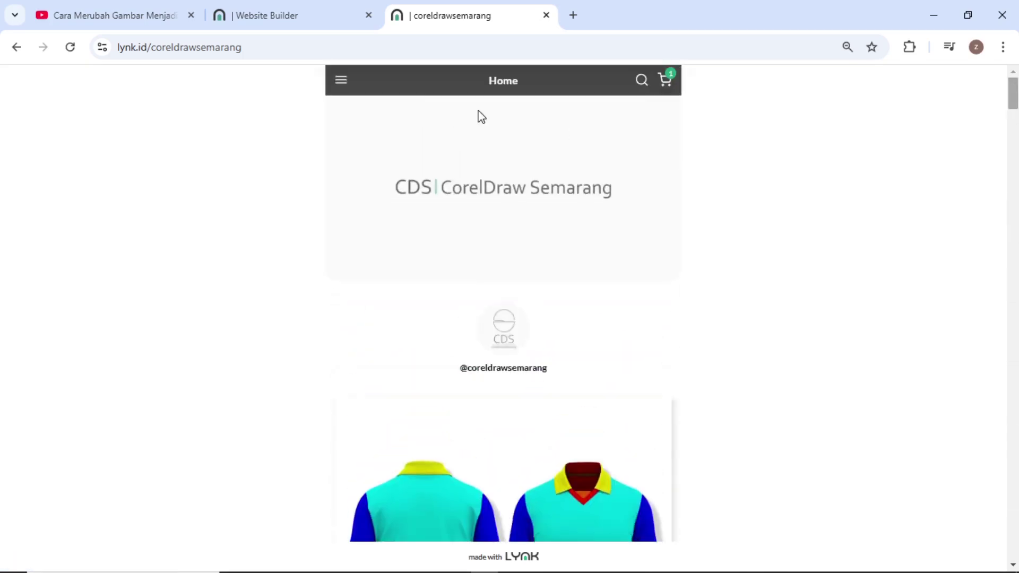
left_click(342, 81)
left_click(493, 328)
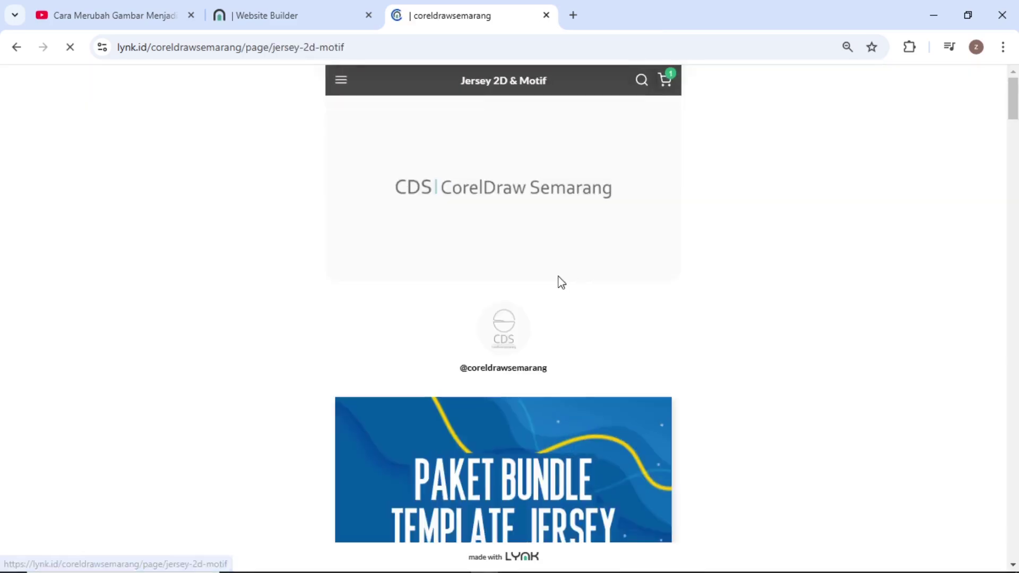
scroll(549, 308, "down", 15)
scroll(541, 340, "down", 1)
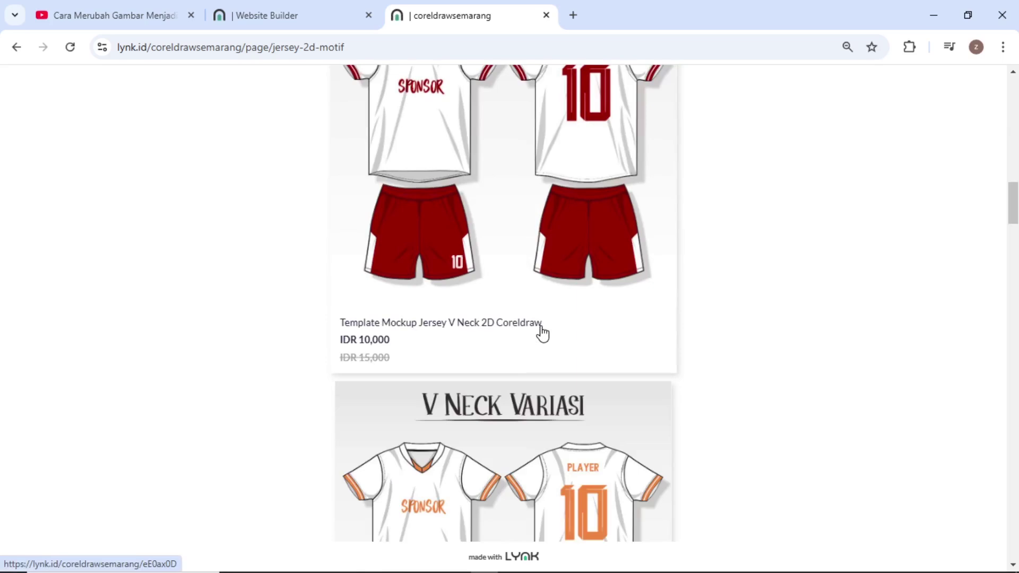
scroll(562, 316, "down", 5)
scroll(600, 292, "down", 20)
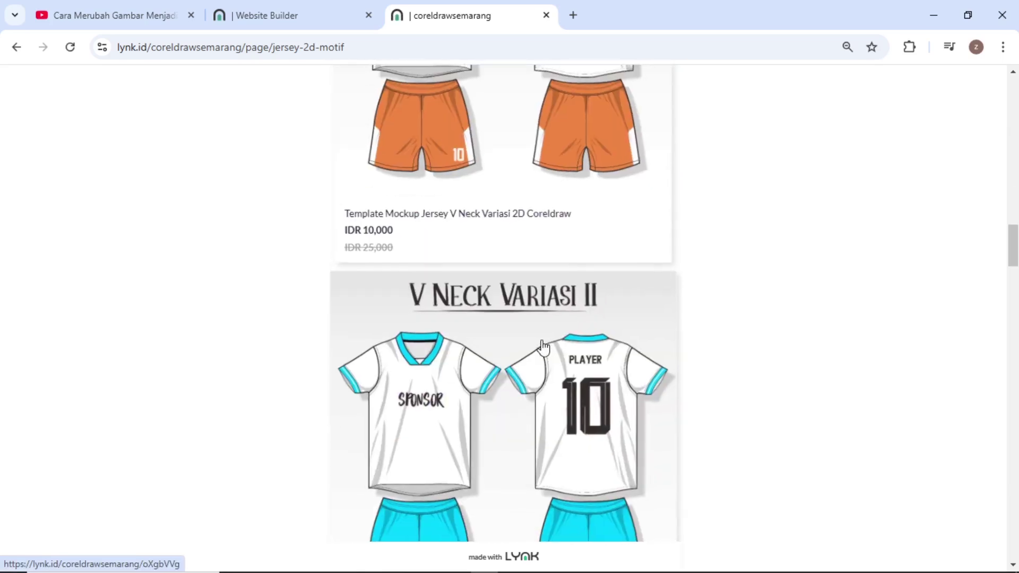
scroll(560, 340, "down", 20)
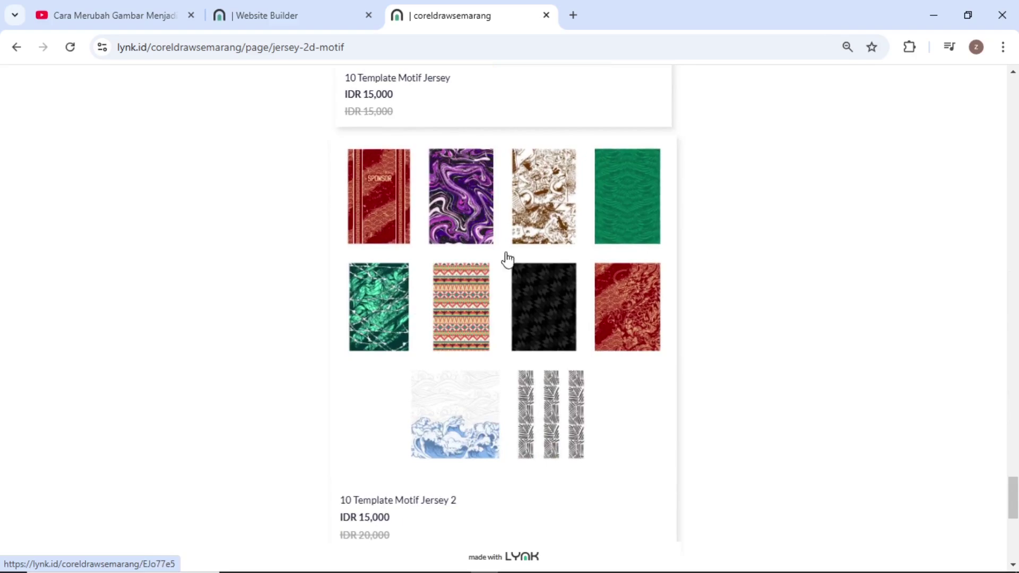
scroll(451, 307, "down", 8)
scroll(452, 340, "down", 2)
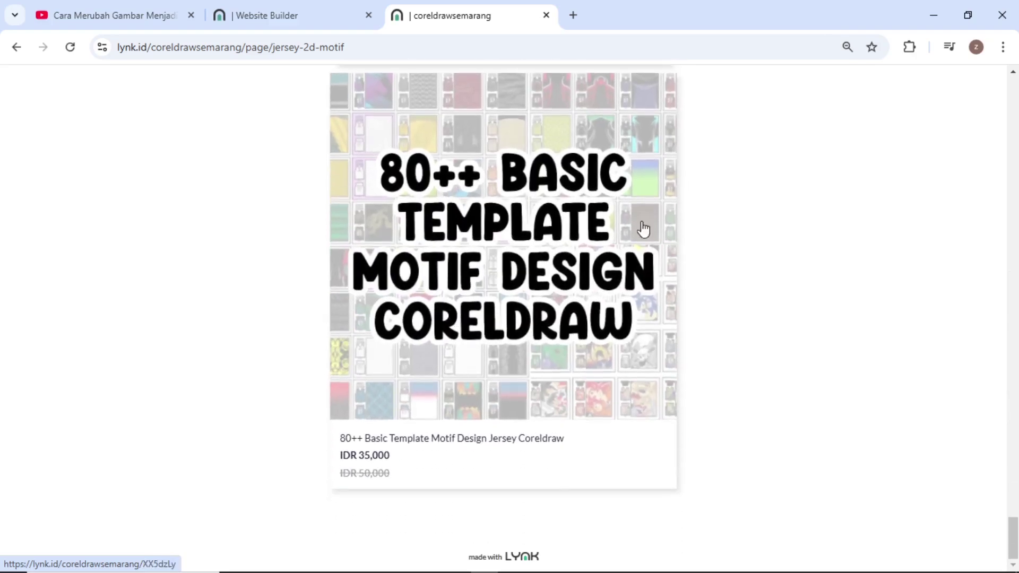